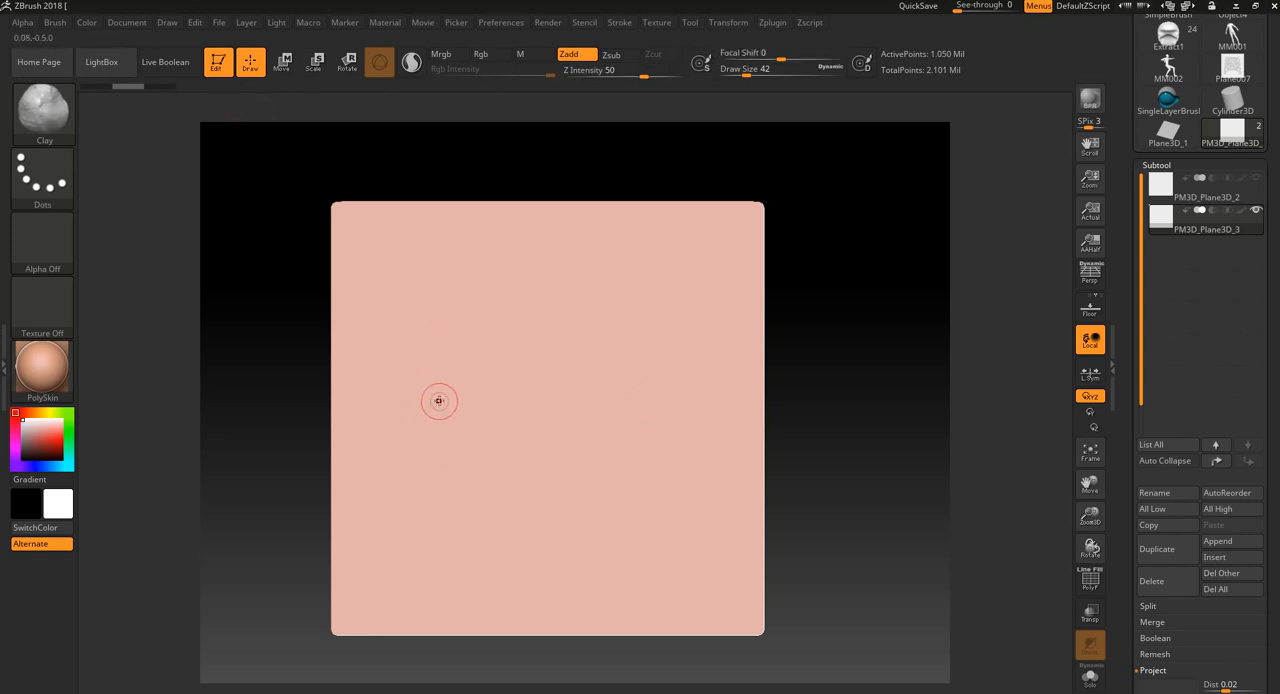
- Try out several freehand mask strokes on the plane, undoing each one
mouse_move(504, 372)
mouse_down()
mouse_move(652, 514)
mouse_move(651, 354)
mouse_up()
key(ctrl+z)
mouse_move(491, 384)
ctrl+mouse_down()
mouse_move(479, 348)
mouse_move(681, 414)
mouse_move(590, 388)
mouse_move(612, 418)
ctrl+mouse_up()
key(ctrl+z)
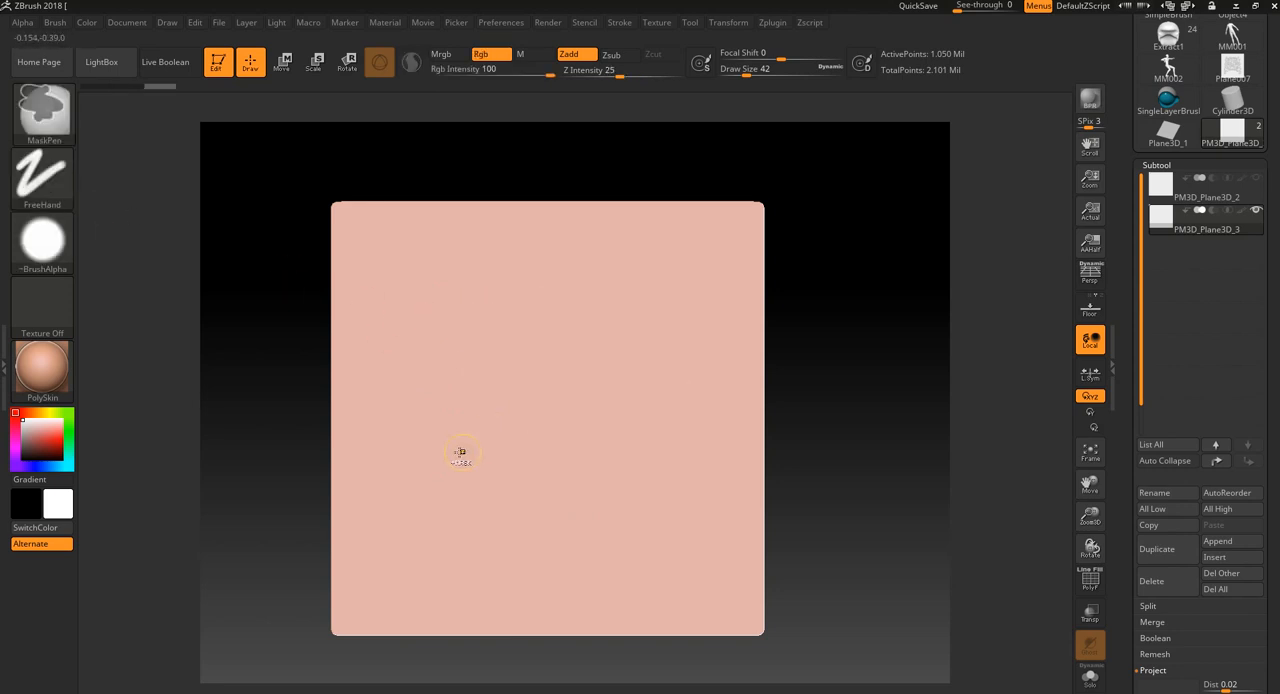
mouse_move(450, 455)
ctrl+mouse_down()
mouse_move(677, 380)
mouse_move(695, 575)
mouse_move(688, 530)
ctrl+mouse_up()
key(ctrl+z)
mouse_move(486, 411)
ctrl+mouse_down()
mouse_move(689, 397)
mouse_move(617, 489)
ctrl+mouse_up()
key(ctrl+z)
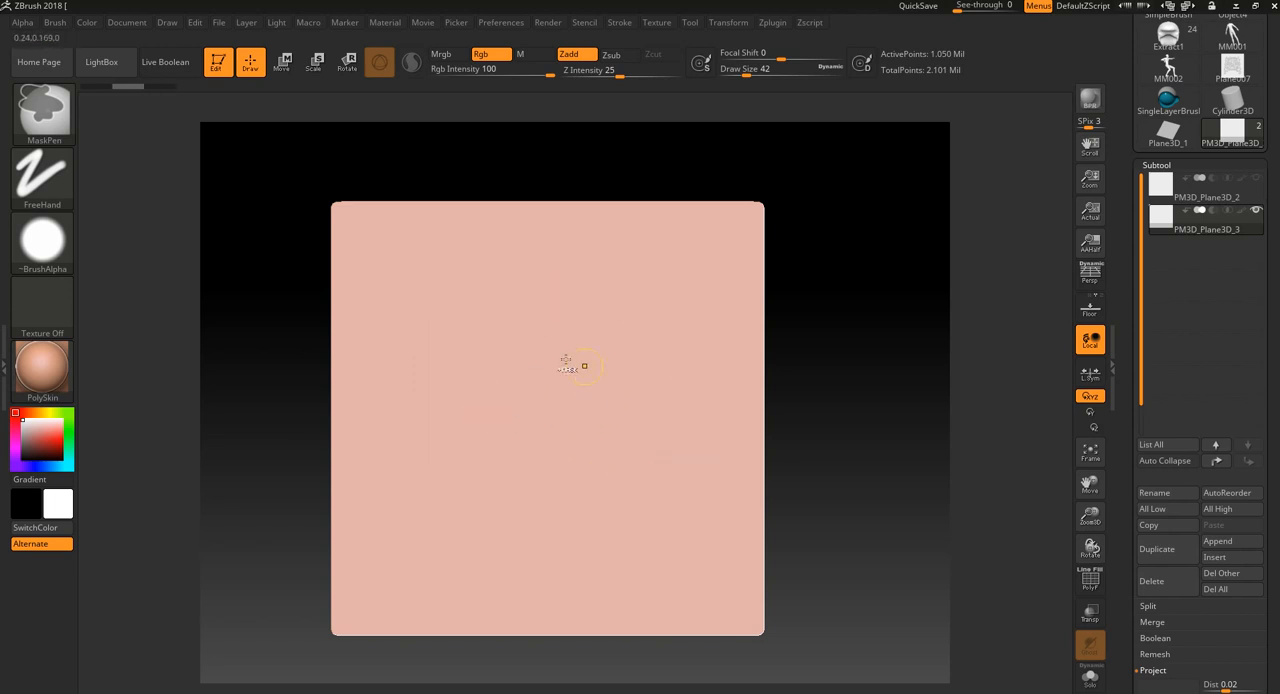
mouse_move(528, 355)
ctrl+mouse_down()
mouse_move(529, 308)
mouse_move(445, 292)
mouse_move(480, 498)
mouse_move(624, 456)
ctrl+mouse_up()
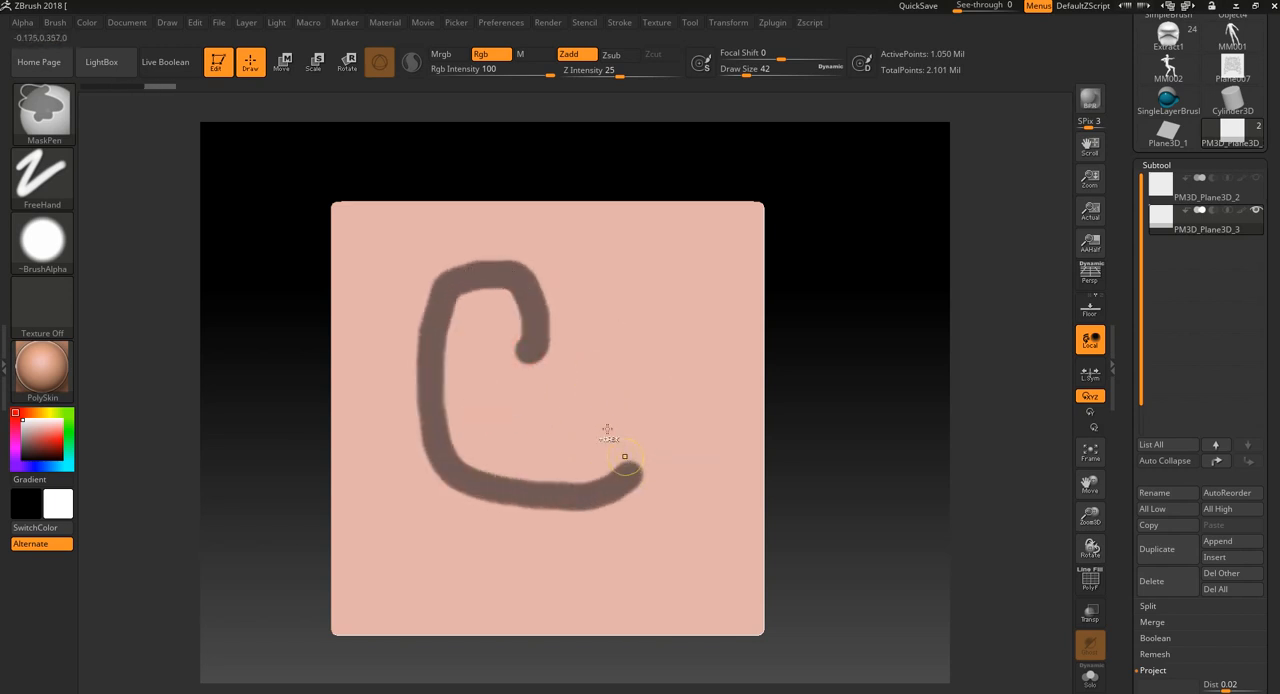
key(ctrl+z)
mouse_move(494, 372)
ctrl+mouse_down()
mouse_move(640, 362)
mouse_move(645, 530)
ctrl+mouse_up()
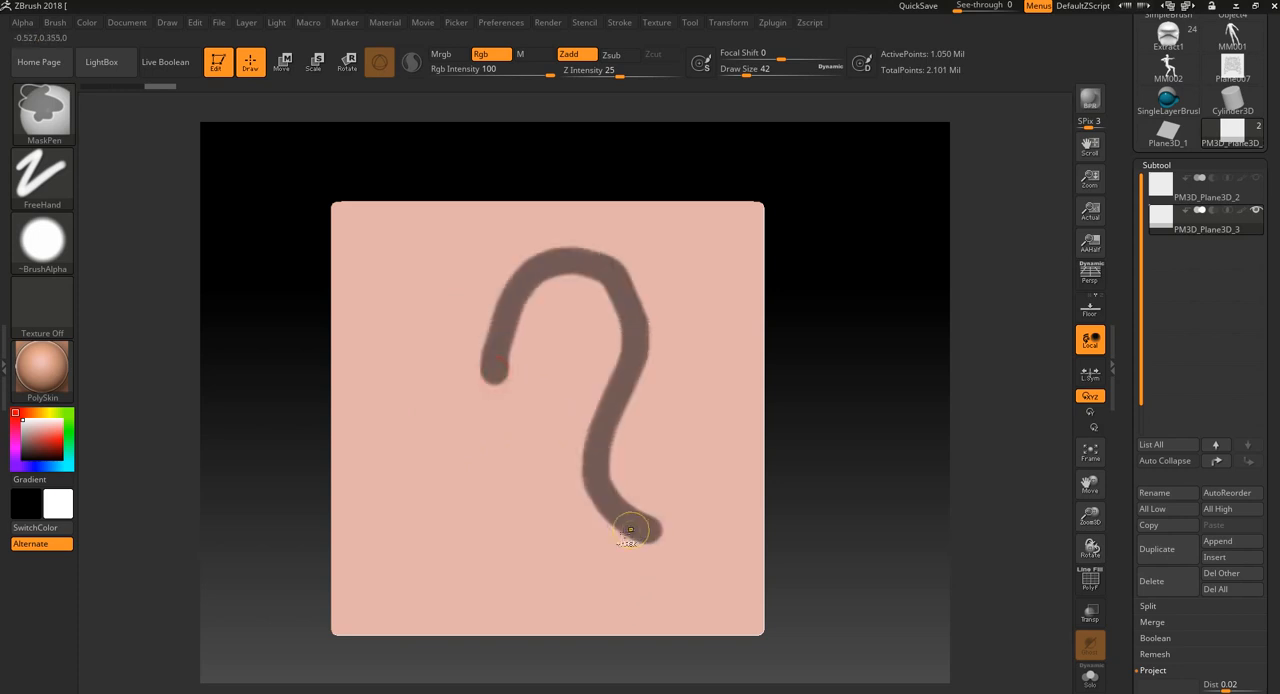
key(ctrl+z)
mouse_move(835, 496)
alt+mouse_down()
mouse_move(831, 477)
mouse_move(849, 486)
alt+mouse_up()
ctrl+drag(455, 320, 766, 354)
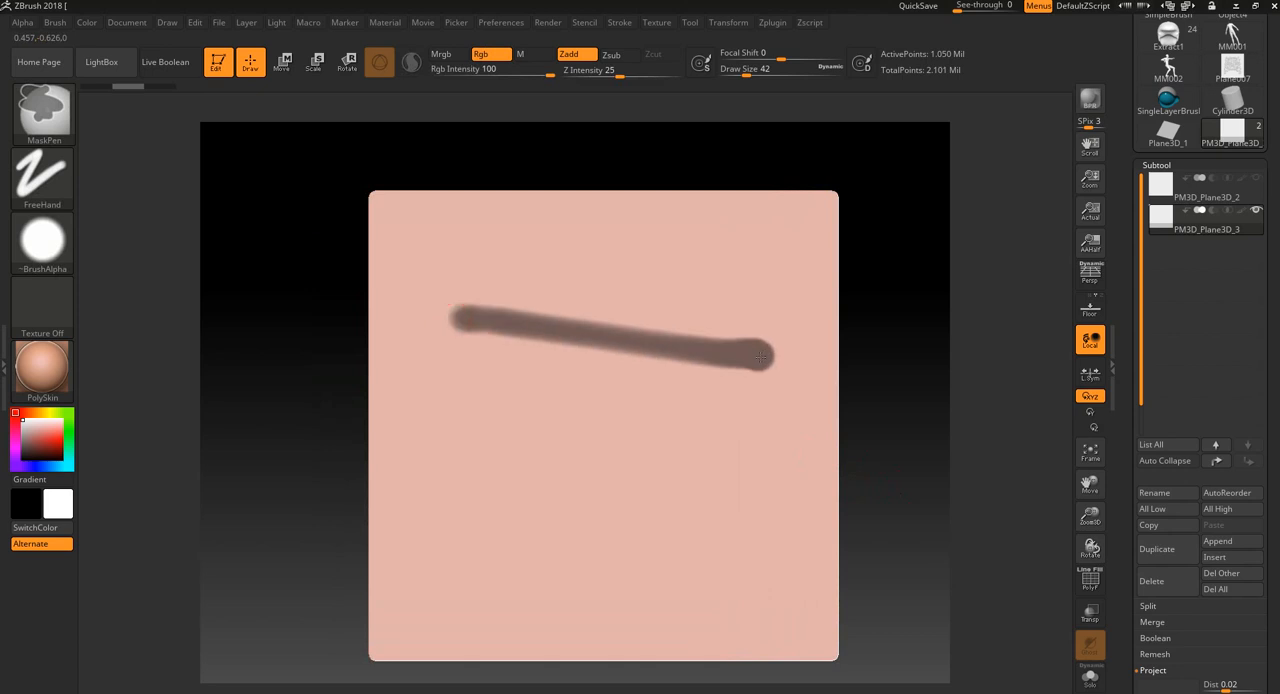
key(ctrl+z)
mouse_move(464, 306)
ctrl+mouse_down()
mouse_move(785, 330)
mouse_move(622, 537)
mouse_move(700, 340)
mouse_move(615, 440)
mouse_move(690, 510)
mouse_move(740, 470)
mouse_move(657, 508)
ctrl+mouse_up()
key(ctrl+z)
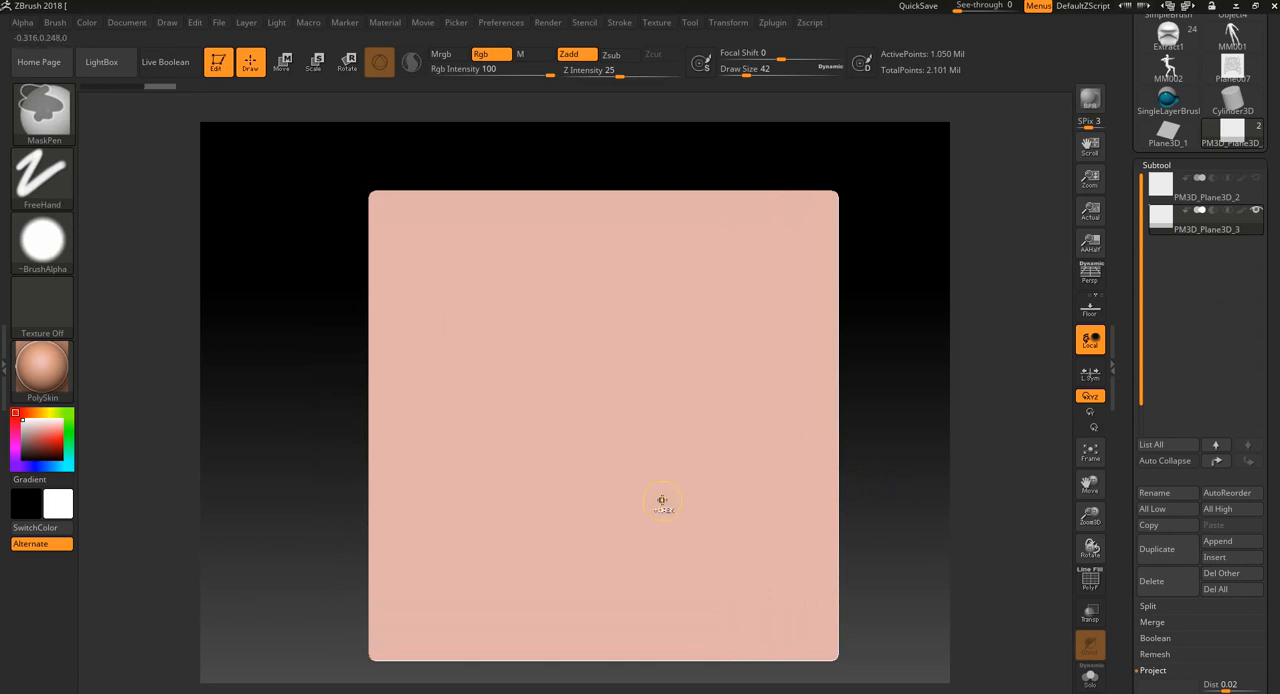
key(f)
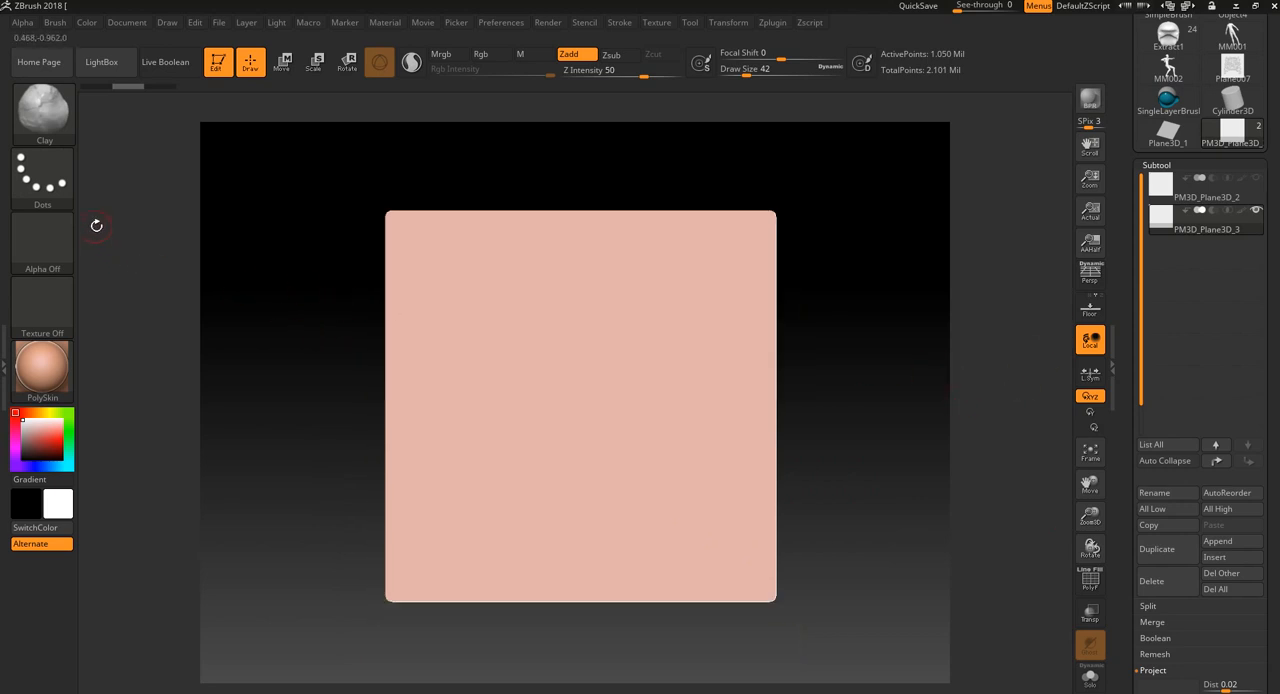
- Assign the lion-face alpha to the MaskPen and try it on the plane with a freehand stroke
ctrl+click(43, 246)
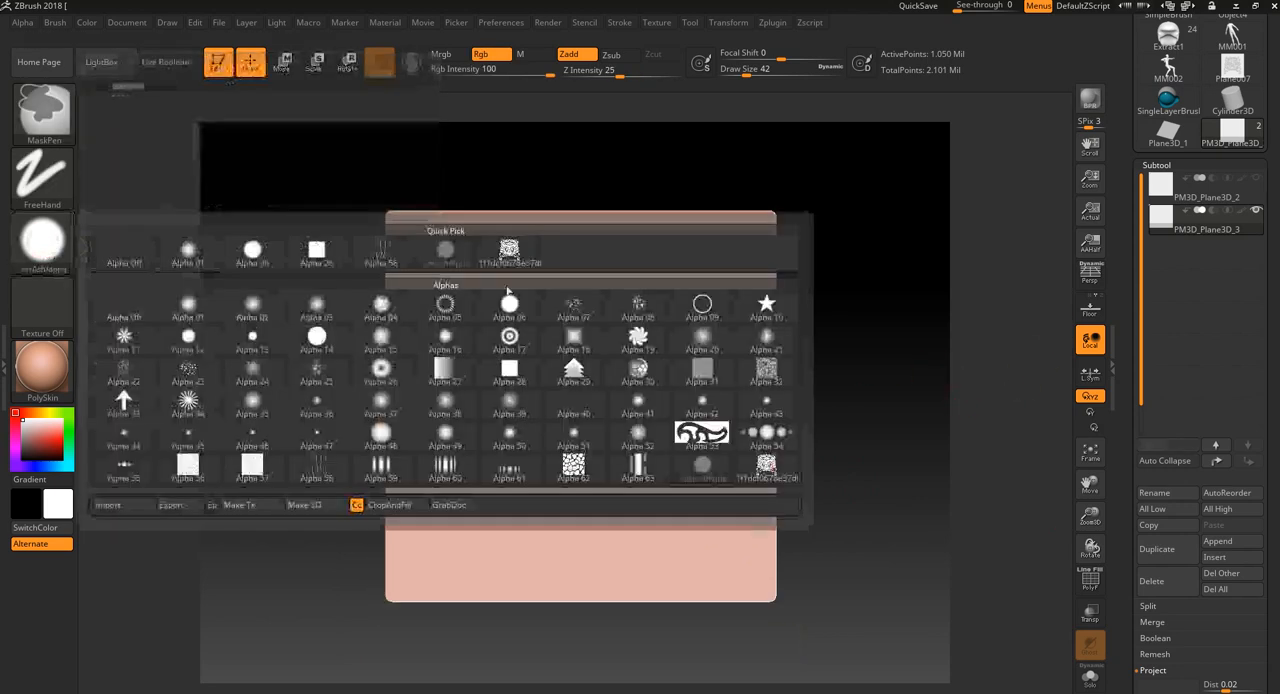
ctrl+click(517, 264)
mouse_move(495, 292)
ctrl+mouse_down()
mouse_move(514, 357)
mouse_move(670, 525)
ctrl+mouse_up()
key(ctrl+z)
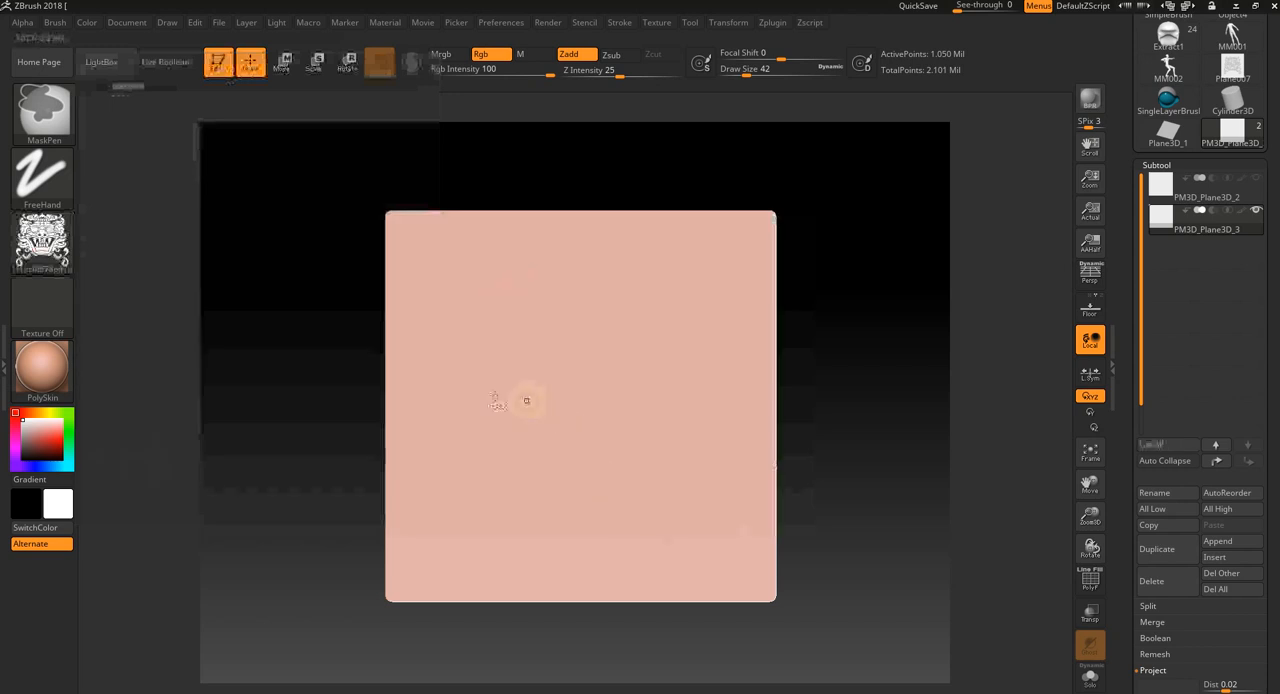
- Change the mask stroke to Rect and try stamping the lion-face alpha as a mask on the plane, undoing the result
click(35, 178)
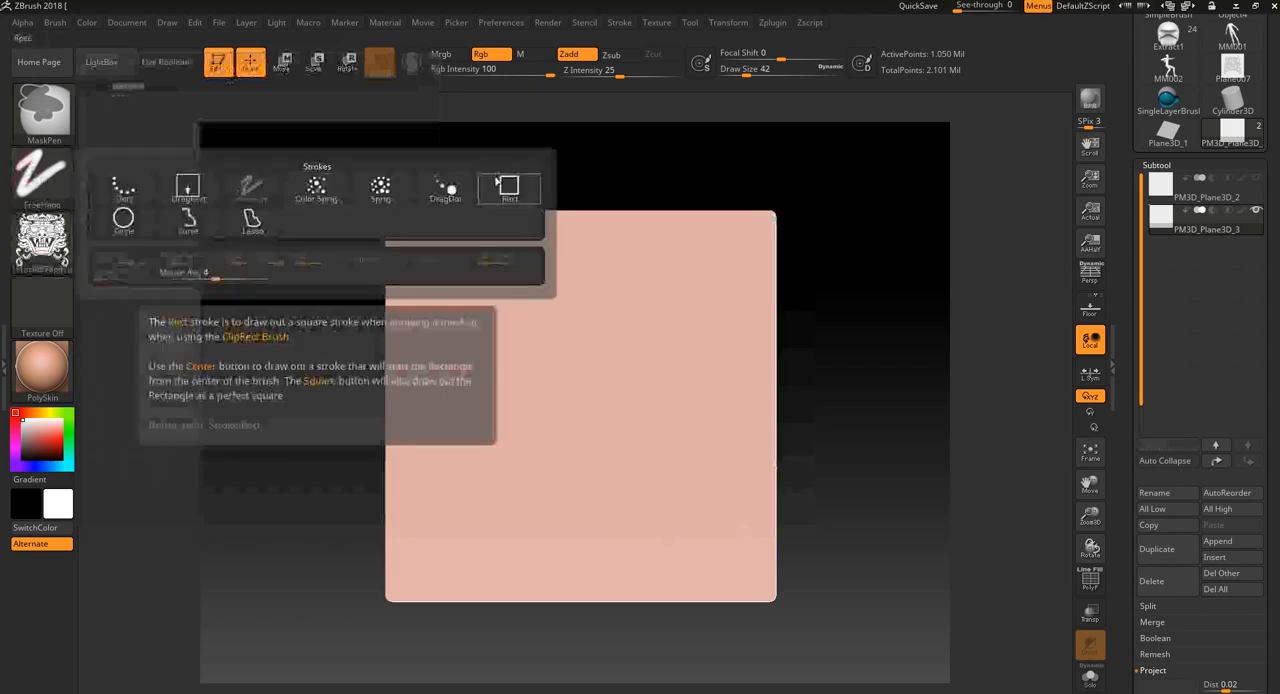
click(500, 182)
mouse_move(463, 303)
ctrl+mouse_down()
mouse_move(531, 457)
mouse_move(757, 594)
mouse_move(735, 592)
ctrl+mouse_up()
alt+drag(902, 438, 896, 447)
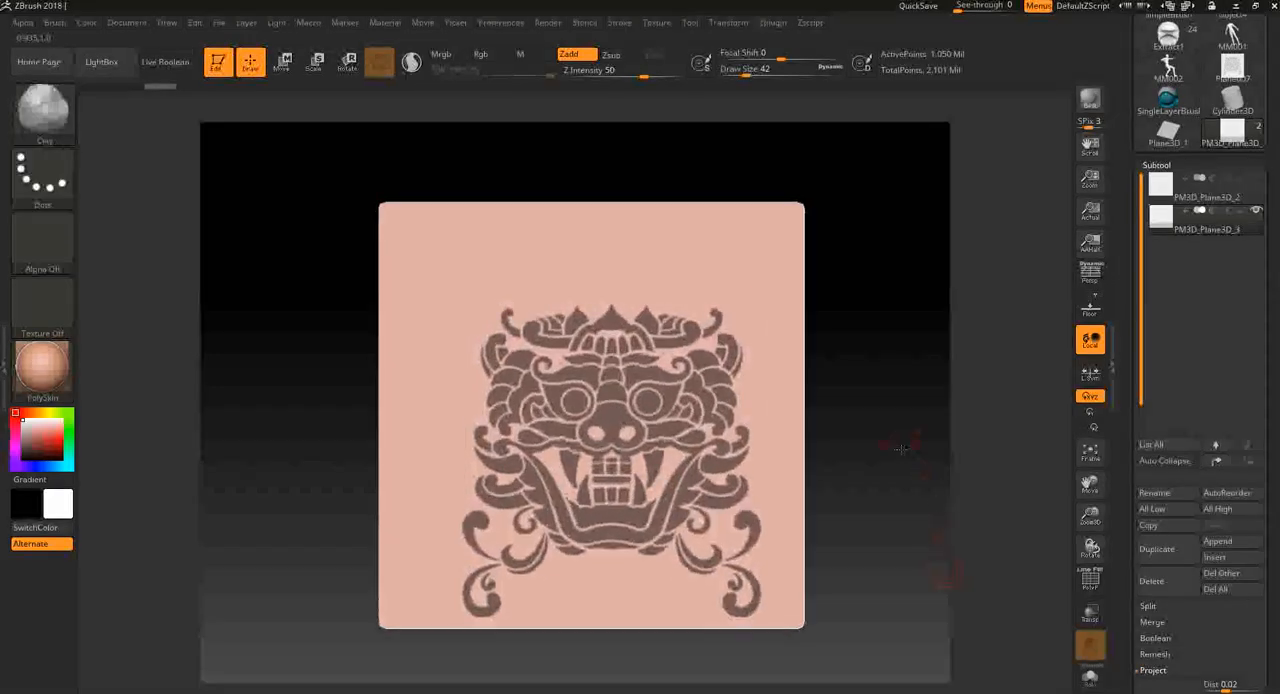
key(ctrl+z)
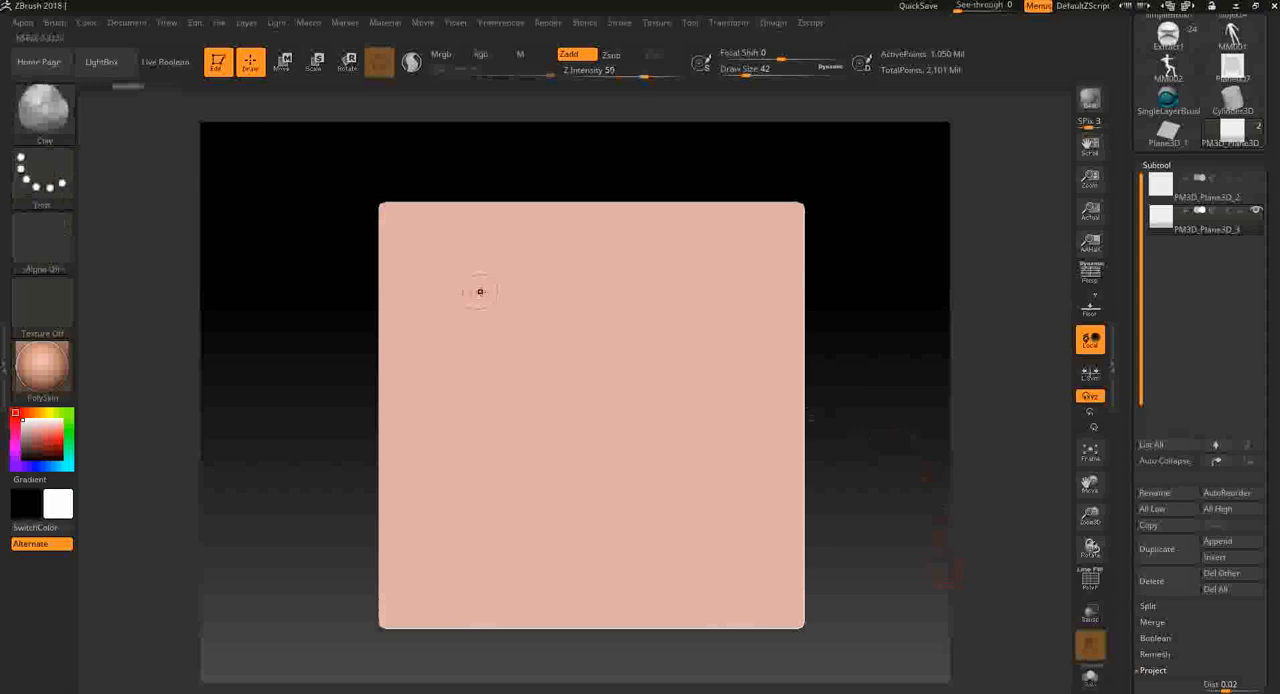
key(ctrl)
ctrl+drag(508, 305, 514, 306)
key(ctrl+z)
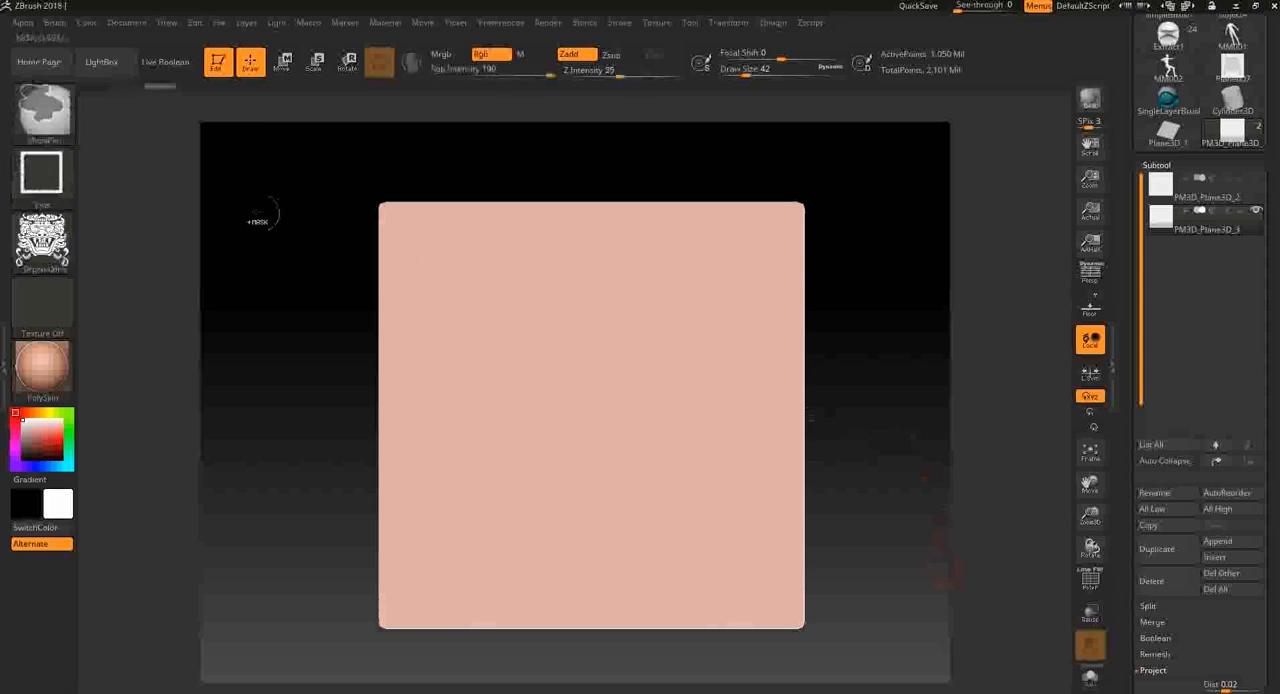
- Set the MaskPen back to the solid round alpha with the FreeHand stroke and undo a test stroke
ctrl+click(48, 225)
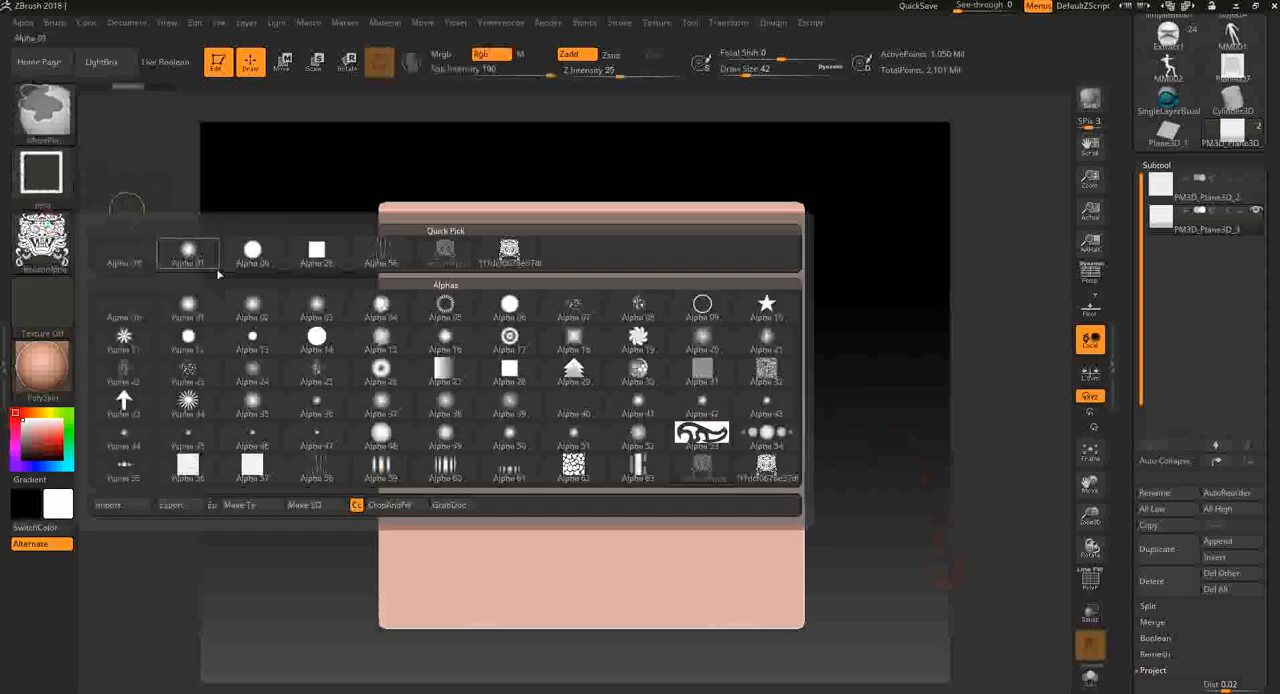
click(252, 250)
click(42, 172)
click(246, 187)
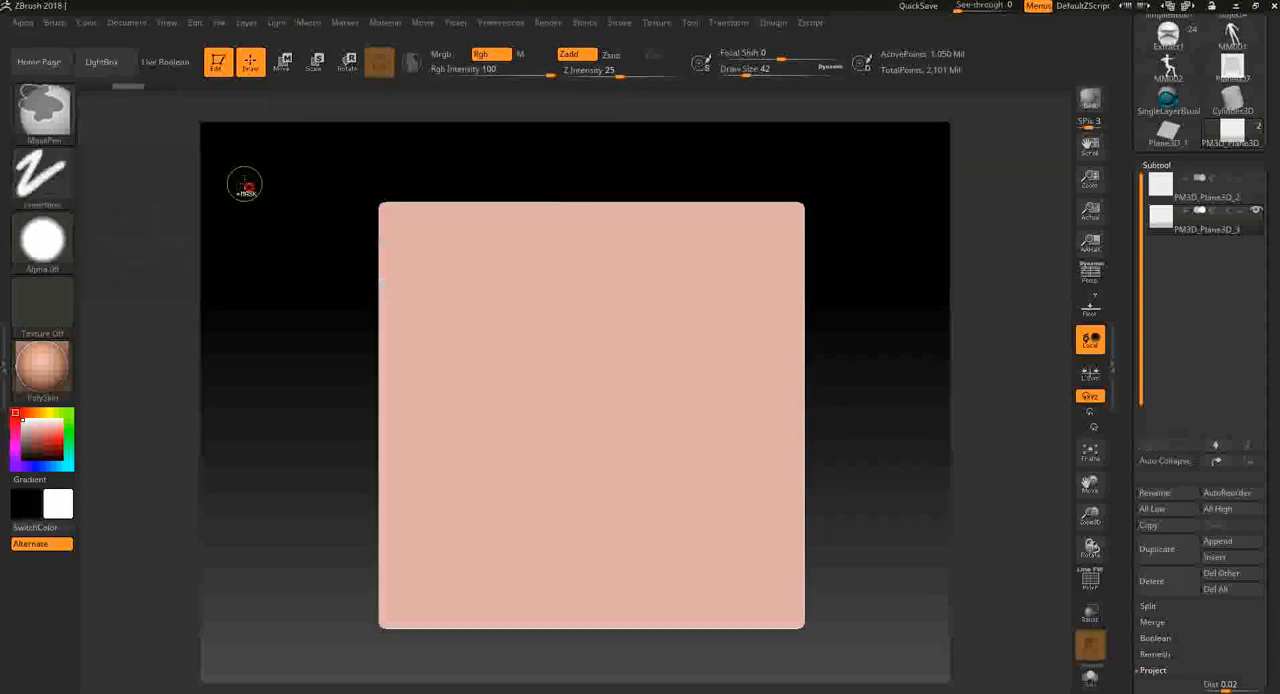
drag(455, 265, 558, 325)
key(ctrl+z)
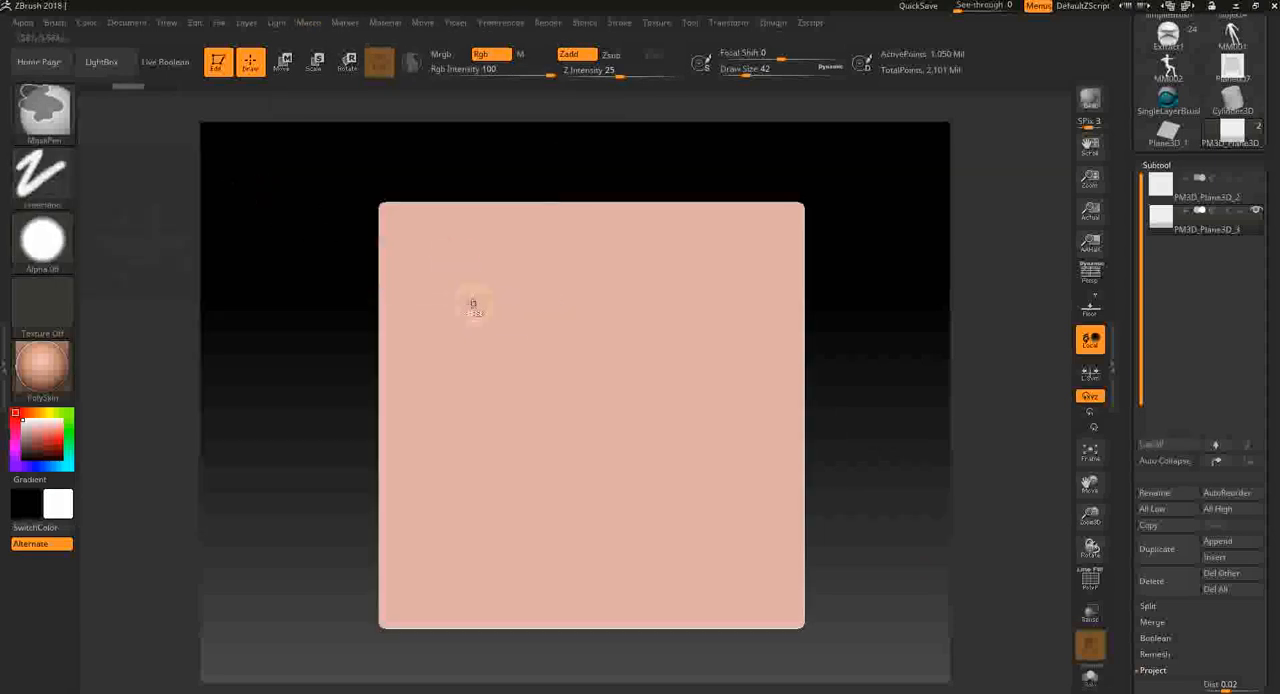
- Paint the Chinese character 孫 as a freehand mask across the middle of the plane
mouse_move(455, 298)
mouse_down()
mouse_move(535, 335)
mouse_move(497, 382)
mouse_move(543, 543)
mouse_move(505, 525)
mouse_up()
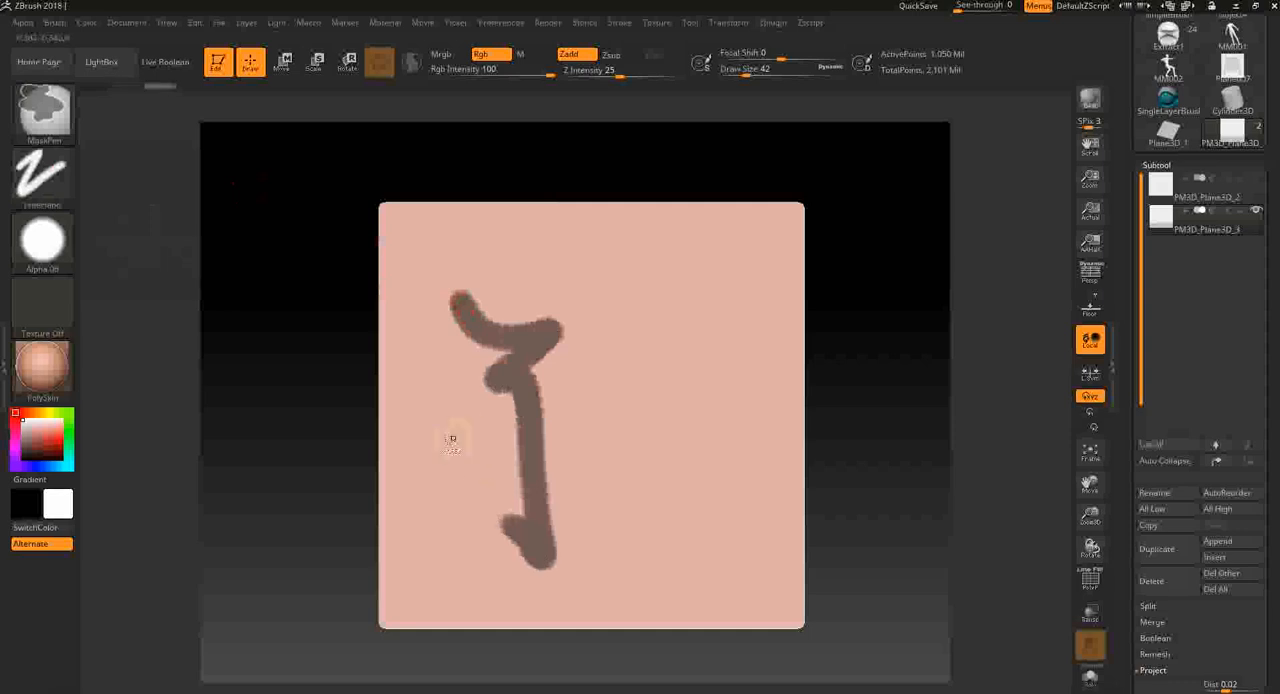
drag(445, 456, 592, 385)
drag(612, 336, 677, 294)
mouse_move(666, 338)
mouse_down()
mouse_move(590, 468)
mouse_move(697, 437)
mouse_move(617, 521)
mouse_up()
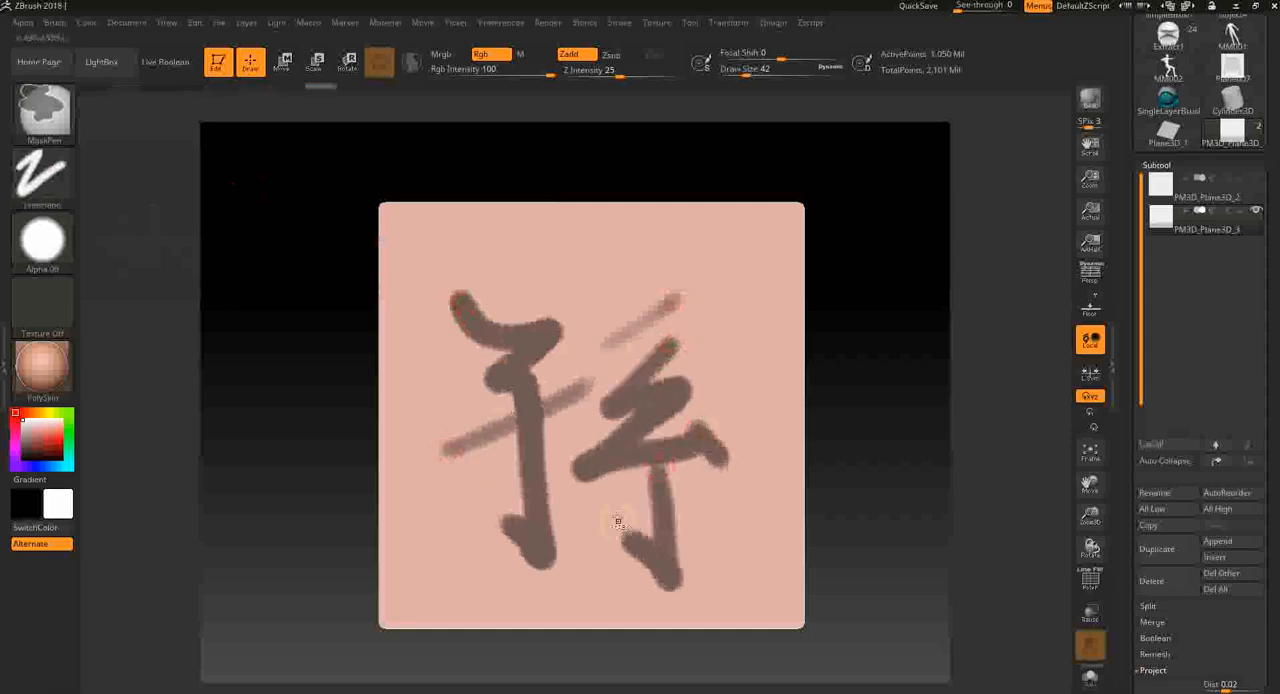
drag(731, 510, 765, 535)
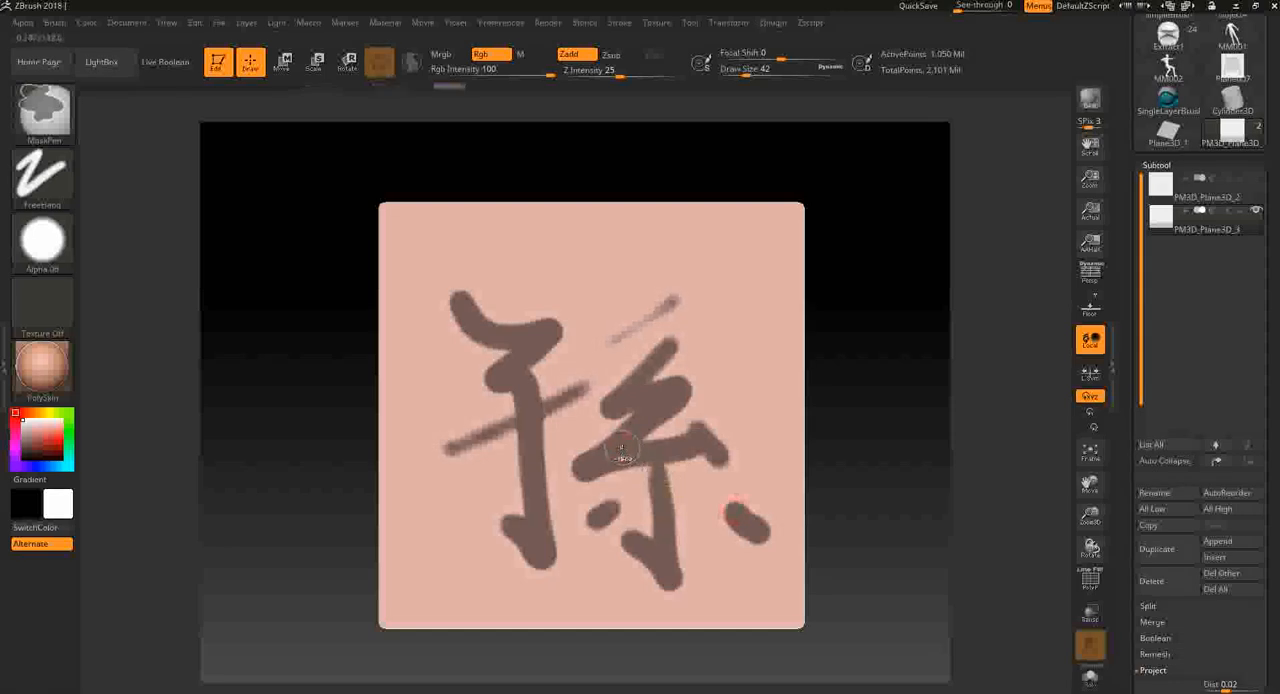
drag(675, 298, 609, 343)
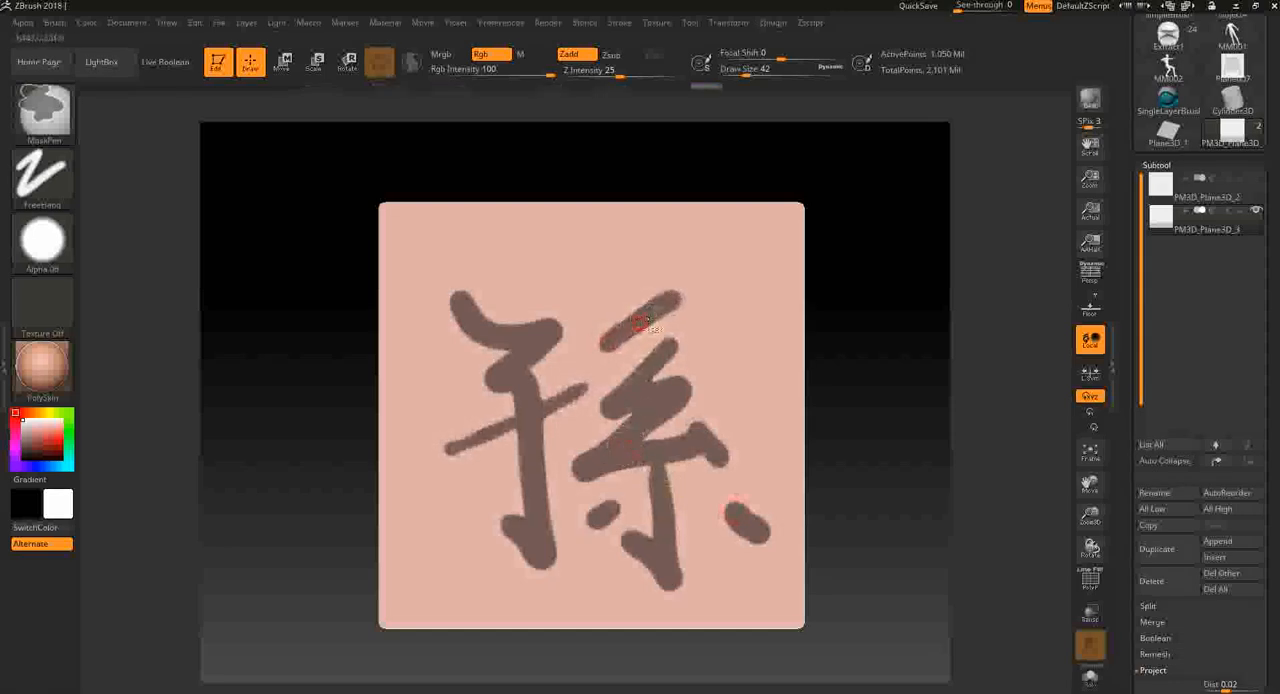
- Invert the mask so the plane around the character is protected and the character is left unmasked
mouse_move(889, 551)
alt+mouse_down()
mouse_move(896, 533)
mouse_move(871, 523)
mouse_move(871, 536)
mouse_move(879, 526)
alt+mouse_up()
ctrl+shift+click(794, 394)
ctrl+click(903, 430)
ctrl+shift+click(901, 444)
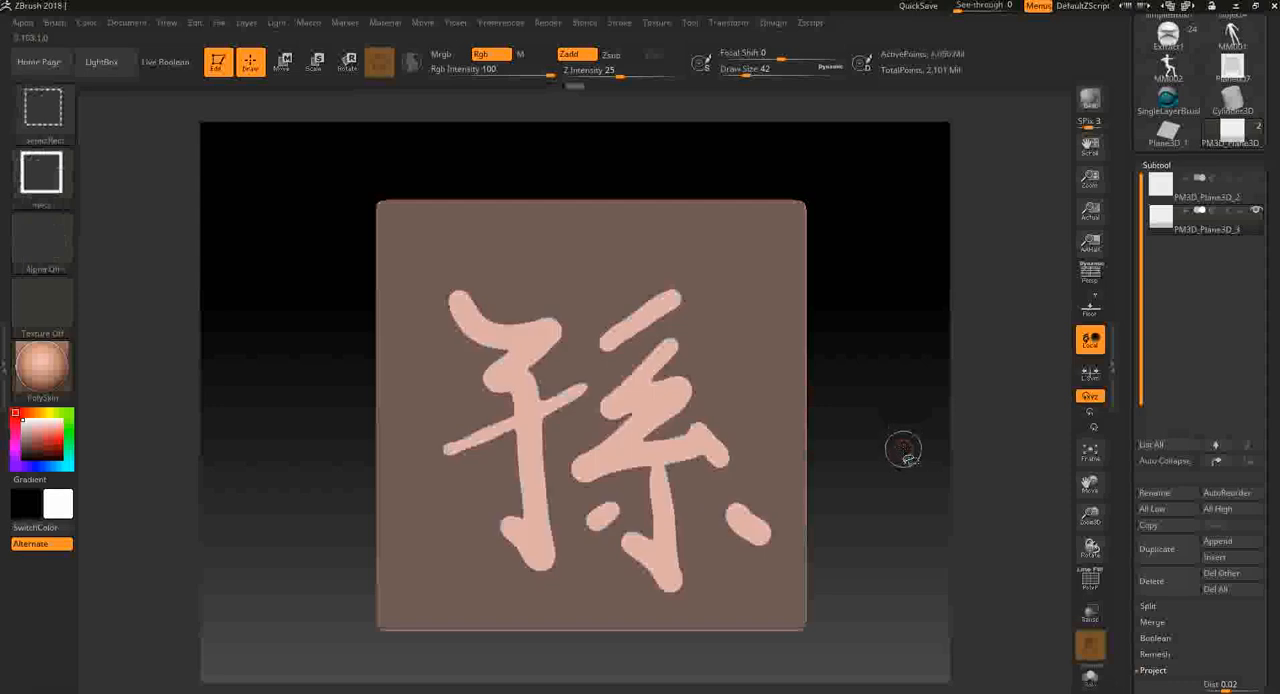
- Raise the unmasked character from the plane with the Inflate deformation and inspect its relief
scroll(1267, 638, down, 5)
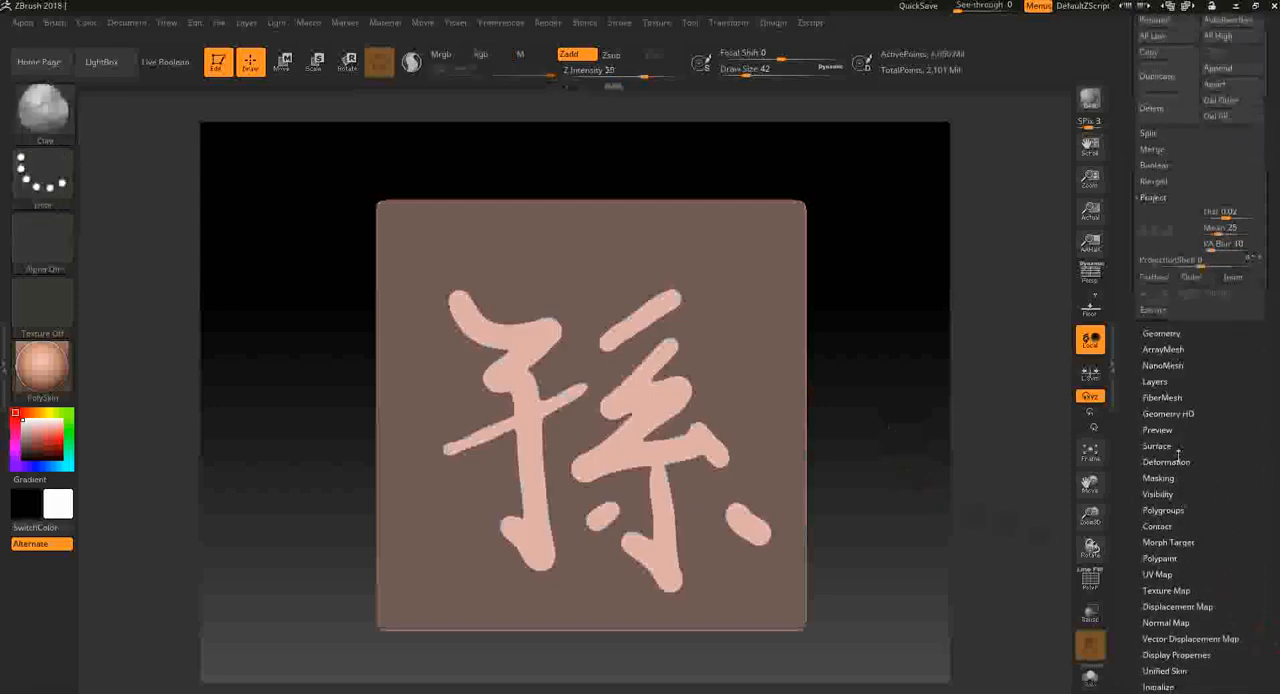
click(1170, 461)
scroll(1190, 420, down, 3)
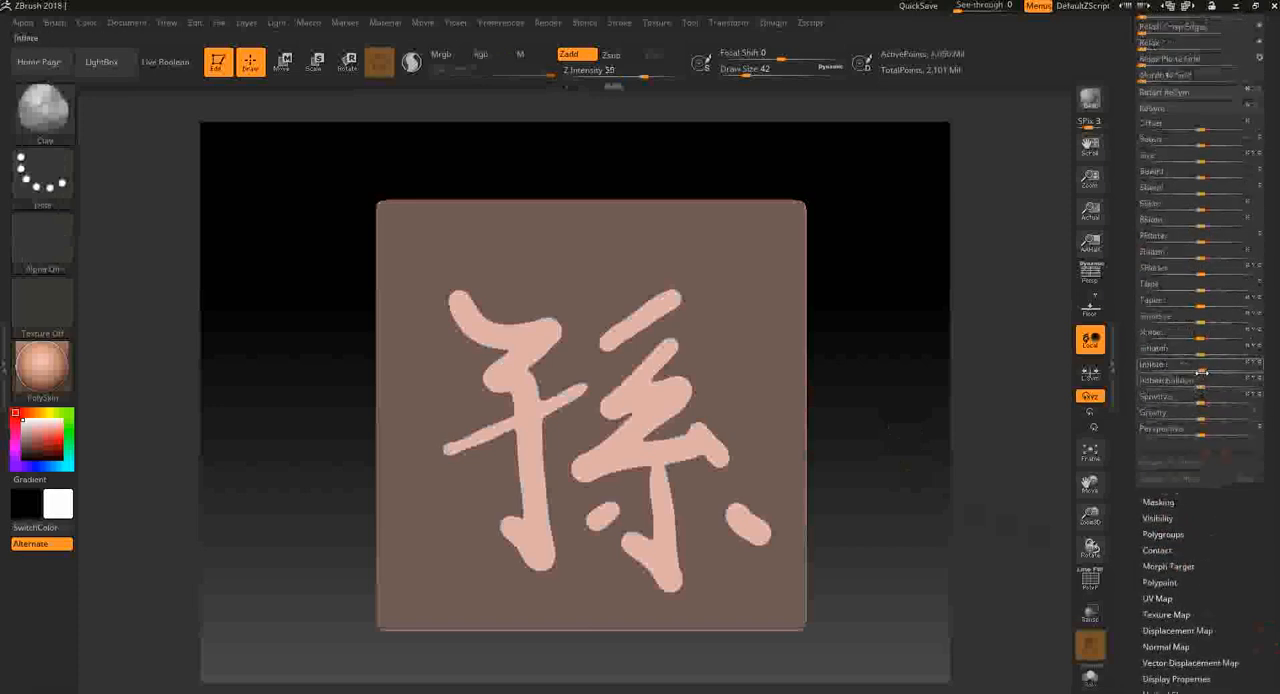
drag(1201, 370, 1247, 371)
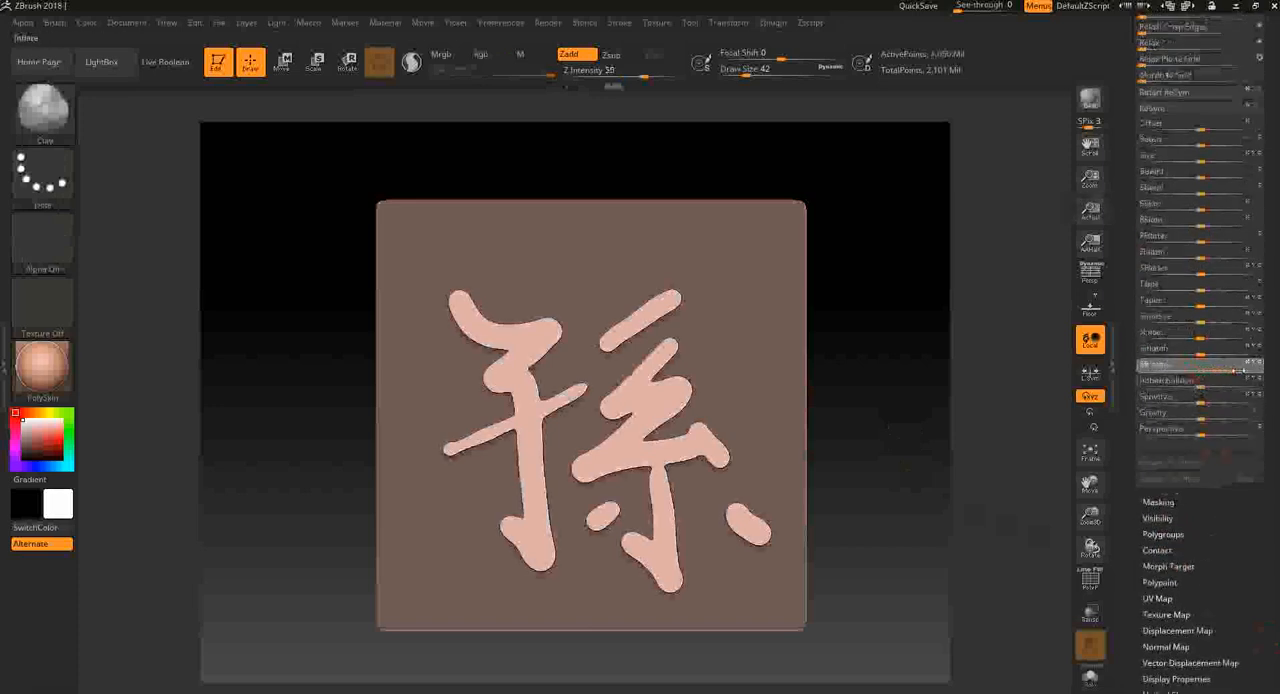
drag(1005, 429, 821, 370)
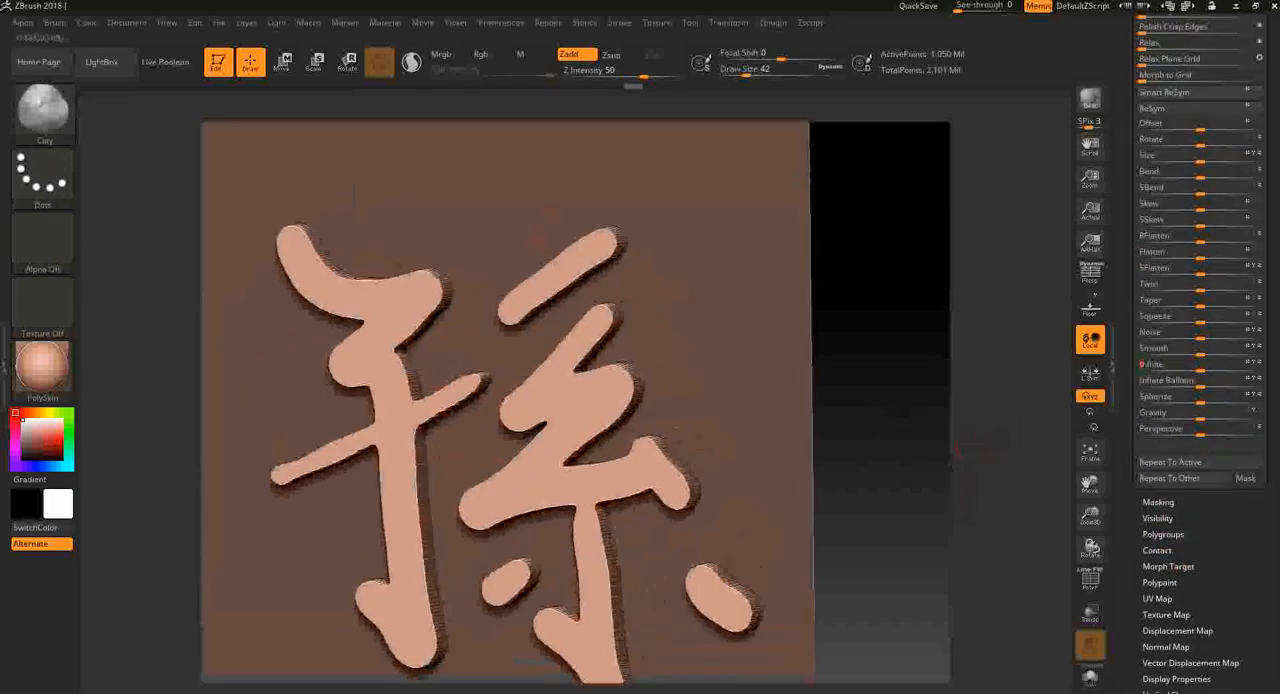
- Pull the unmasked character further out from the plane with the Move gizmo, then return to Draw mode
click(286, 70)
drag(170, 349, 110, 360)
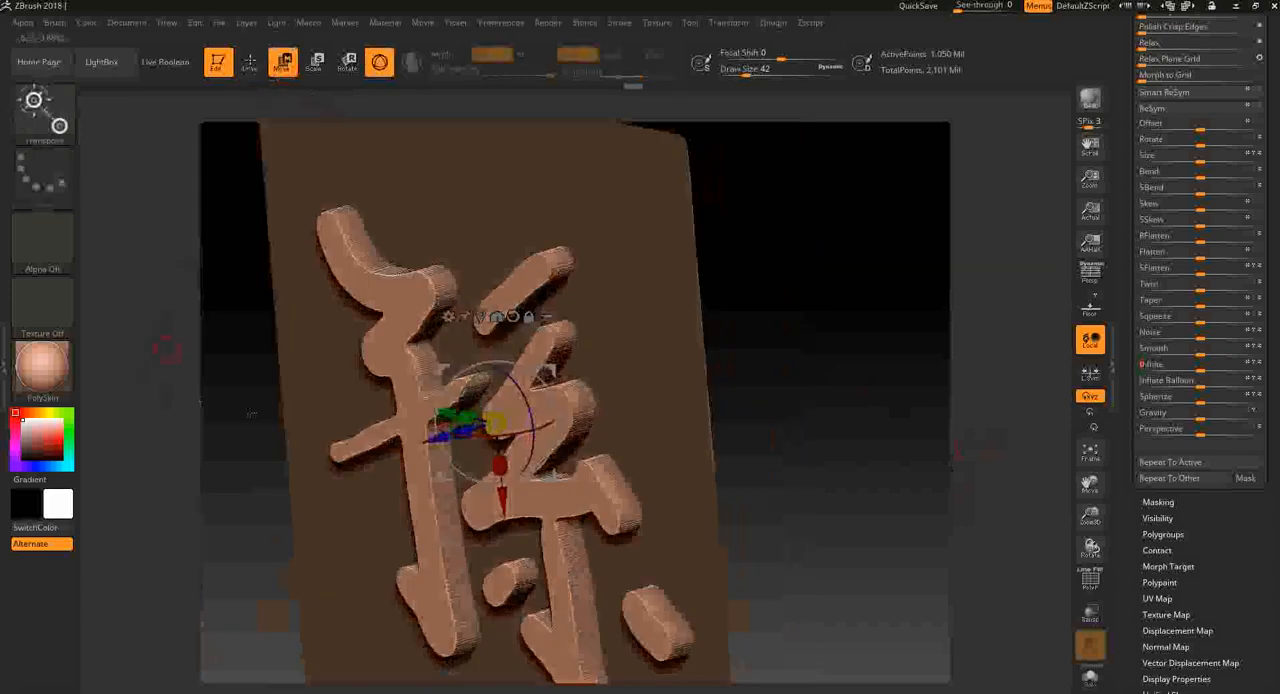
mouse_move(446, 440)
mouse_down()
mouse_move(396, 451)
mouse_move(421, 445)
mouse_up()
drag(760, 403, 840, 402)
click(254, 66)
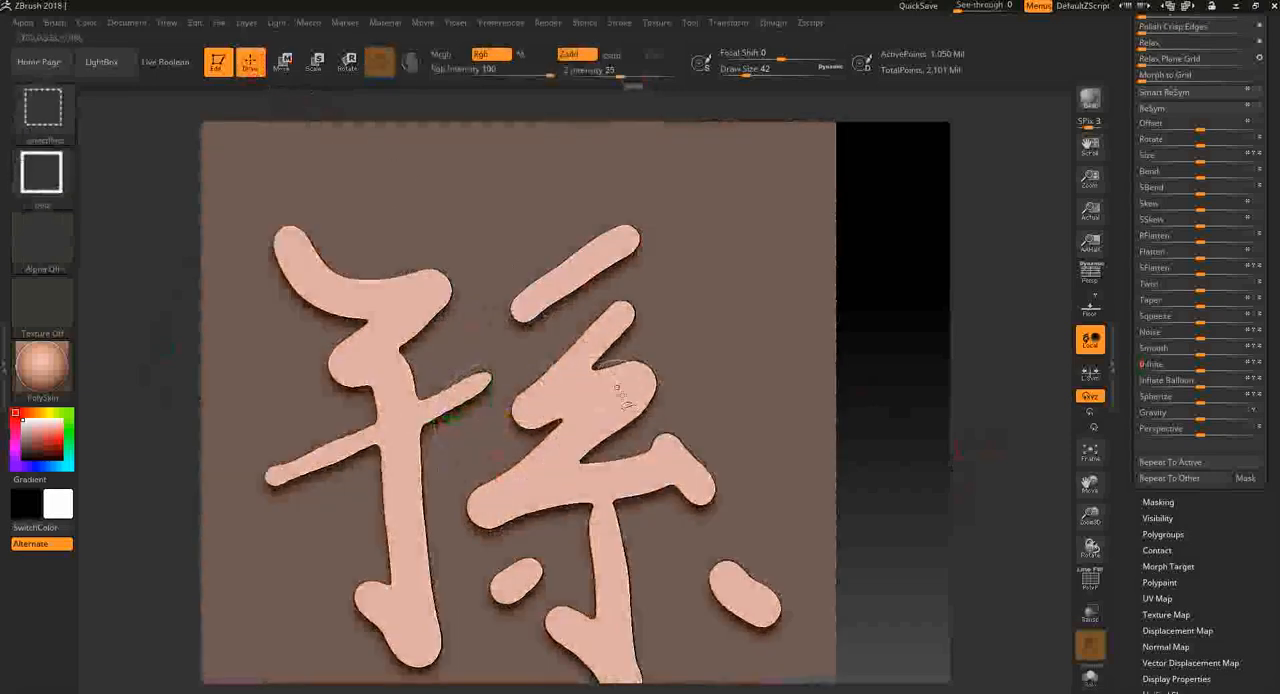
- Turn the character's mask into its own polygroup and check the grouping with the PolyFrame display
ctrl+shift+click(602, 402)
mouse_move(909, 434)
mouse_down()
mouse_move(755, 454)
mouse_move(913, 460)
mouse_move(920, 500)
mouse_move(908, 513)
mouse_move(903, 449)
mouse_move(869, 474)
mouse_move(909, 429)
mouse_move(887, 427)
mouse_move(963, 434)
mouse_move(1000, 457)
mouse_move(940, 431)
mouse_up()
key(shift+f)
key(ctrl+w)
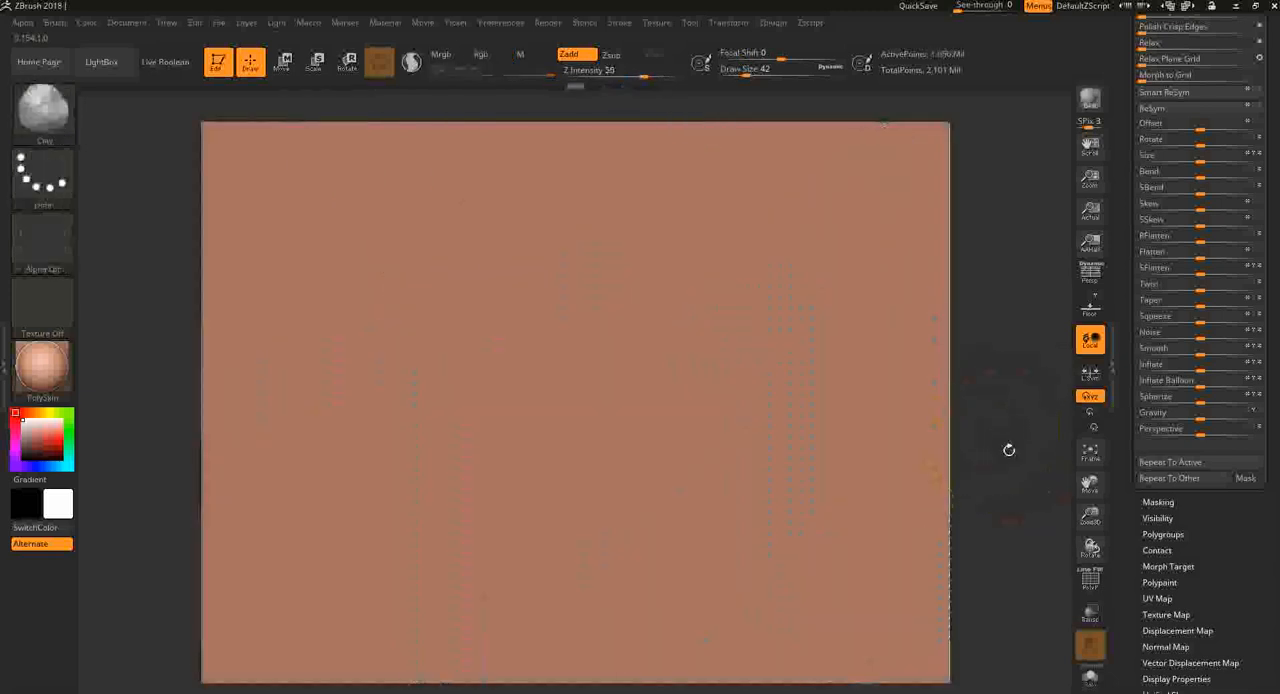
key(shift+f)
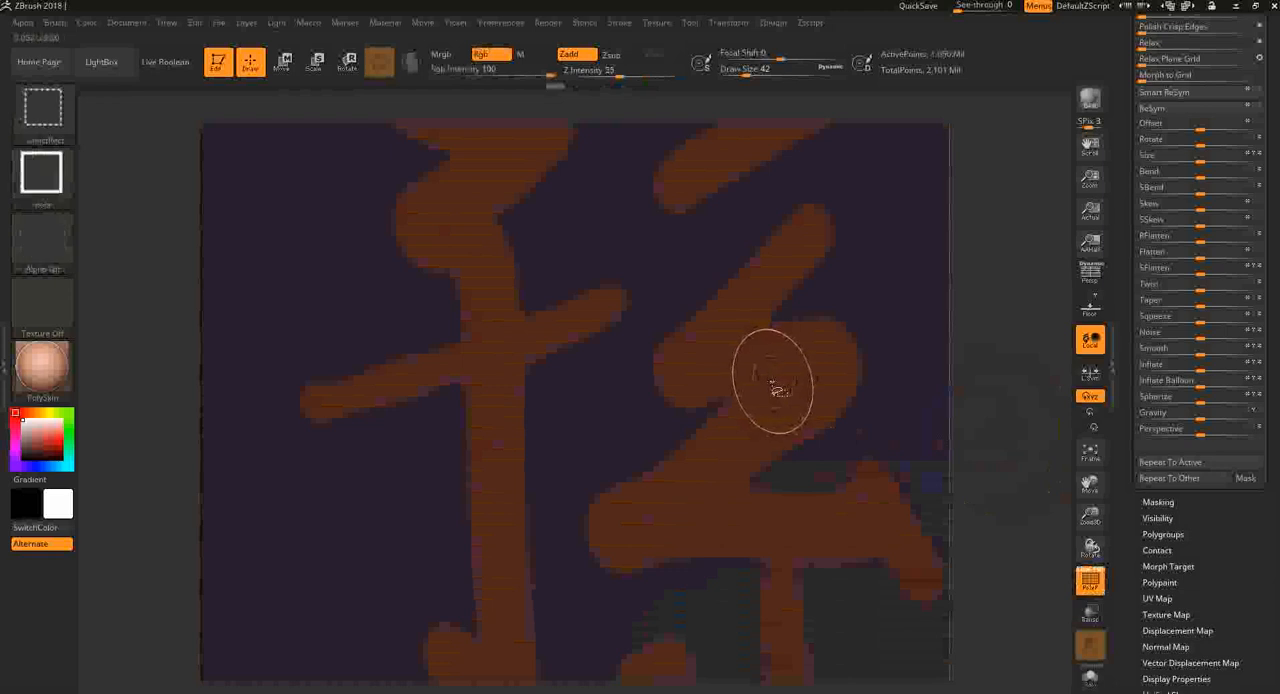
key(f)
mouse_move(983, 386)
mouse_down()
mouse_move(1005, 375)
mouse_move(967, 334)
mouse_move(994, 366)
mouse_move(926, 392)
mouse_up()
key(shift+f)
key(shift+f)
- Mask only the character by isolating its polygroup, masking it and showing the whole plane again
ctrl+shift+click(637, 362)
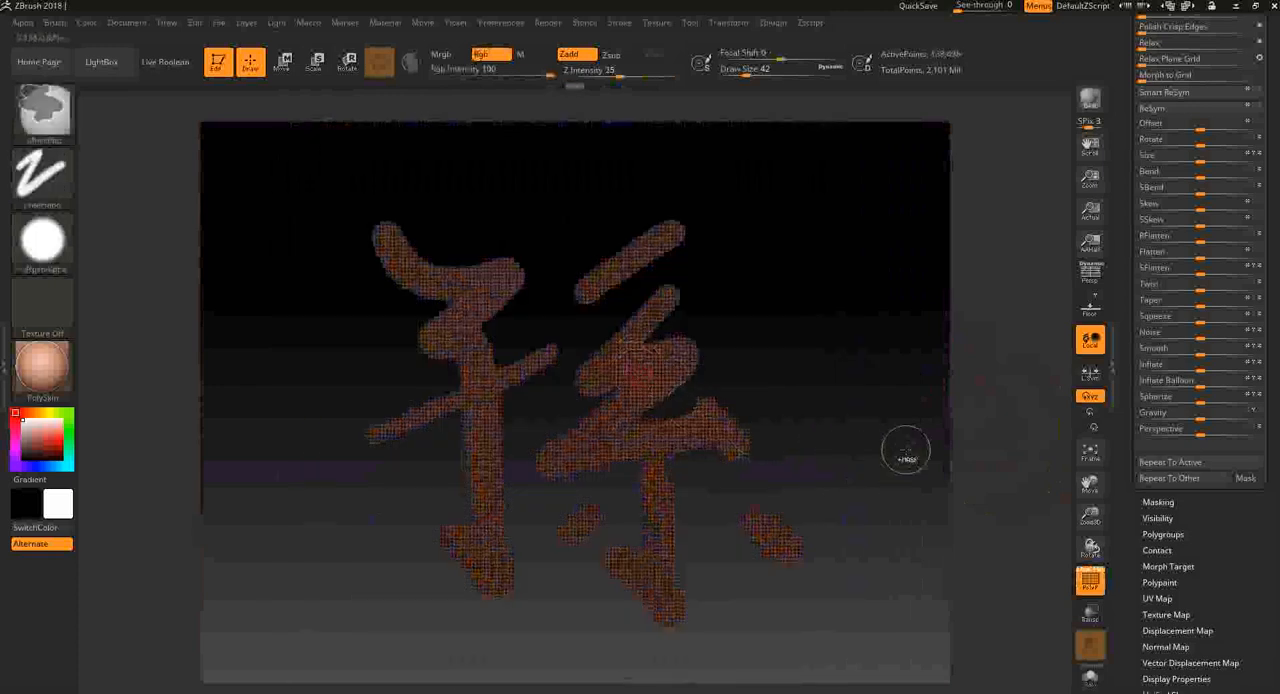
key(shift+f)
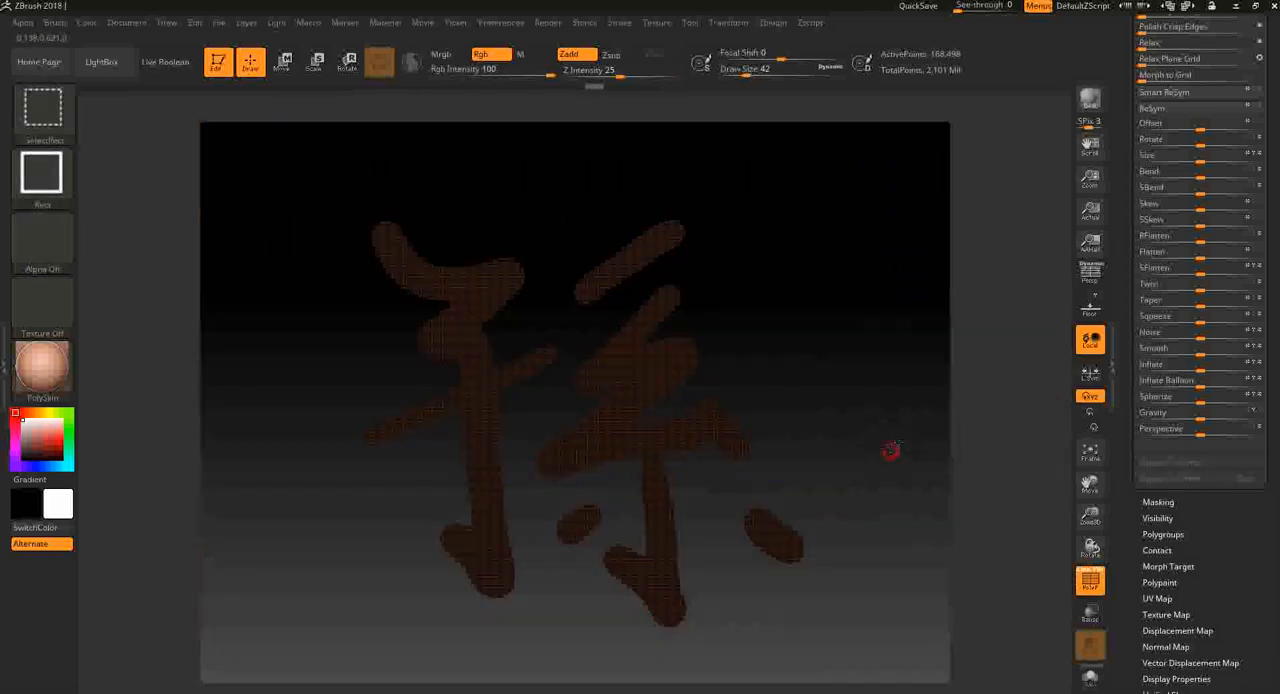
ctrl+shift+click(890, 451)
key(shift+f)
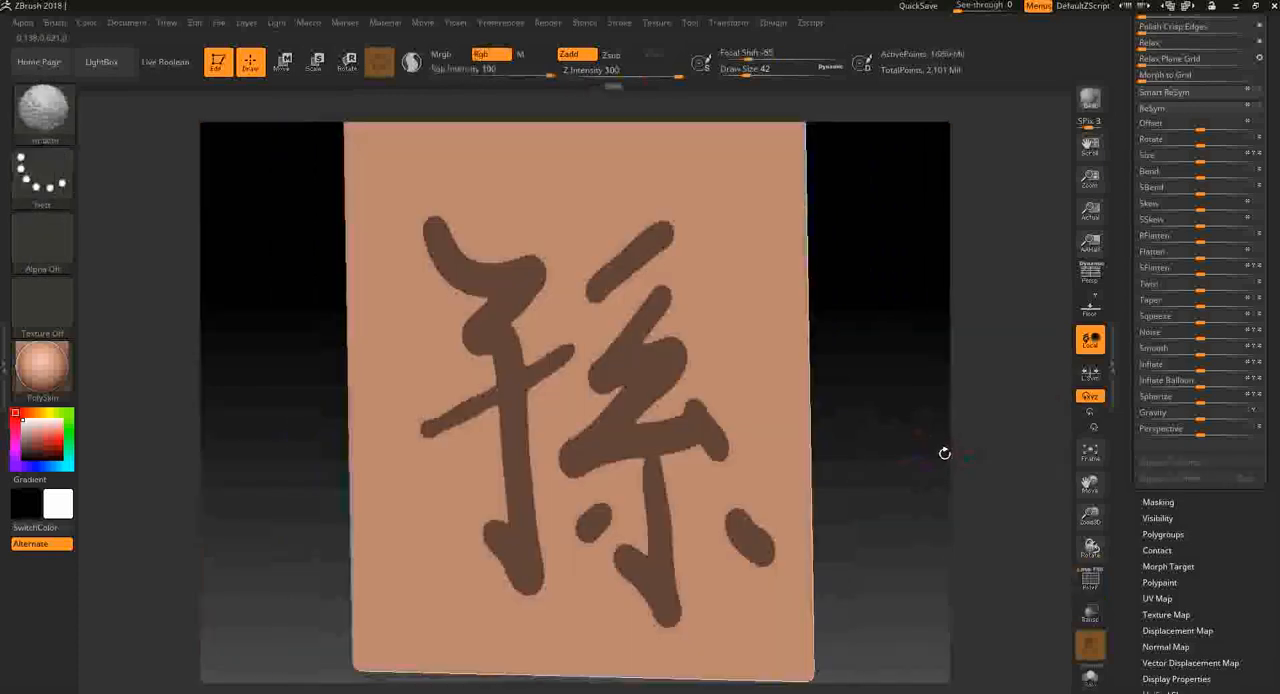
key(shift+f)
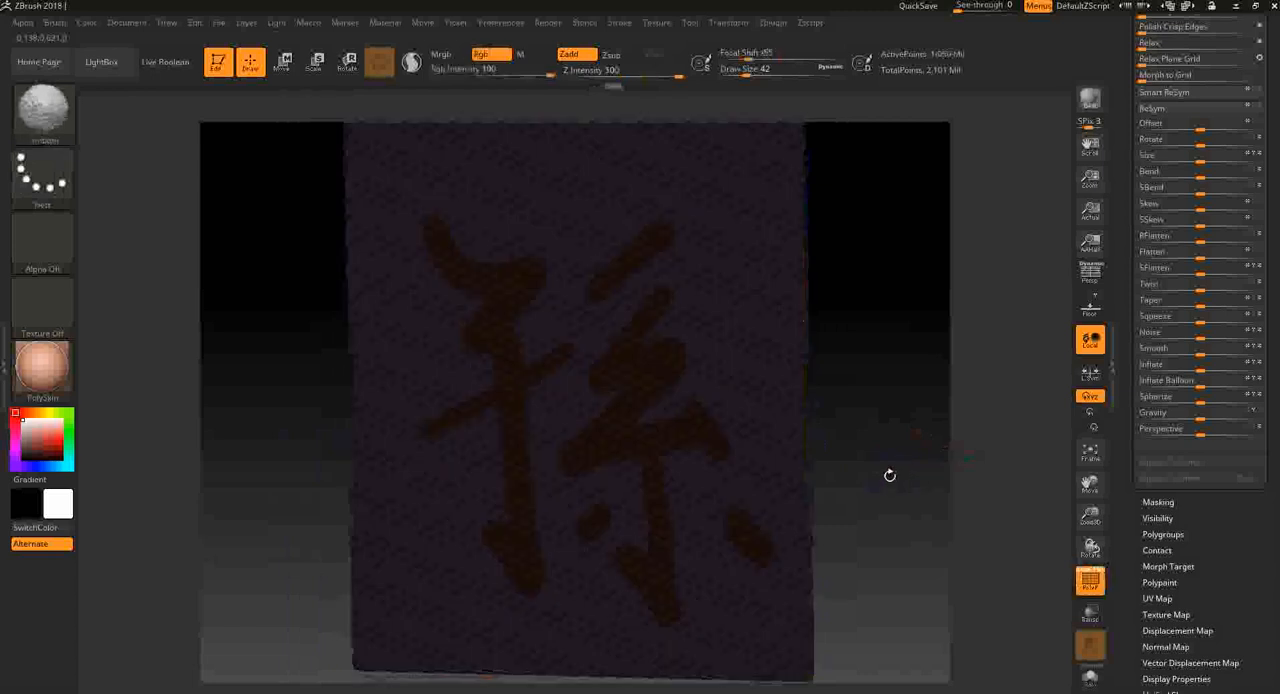
key(shift+f)
- Undo the mask on the character and isolate the character's polygroup again
key(ctrl+z)
ctrl+shift+click(918, 470)
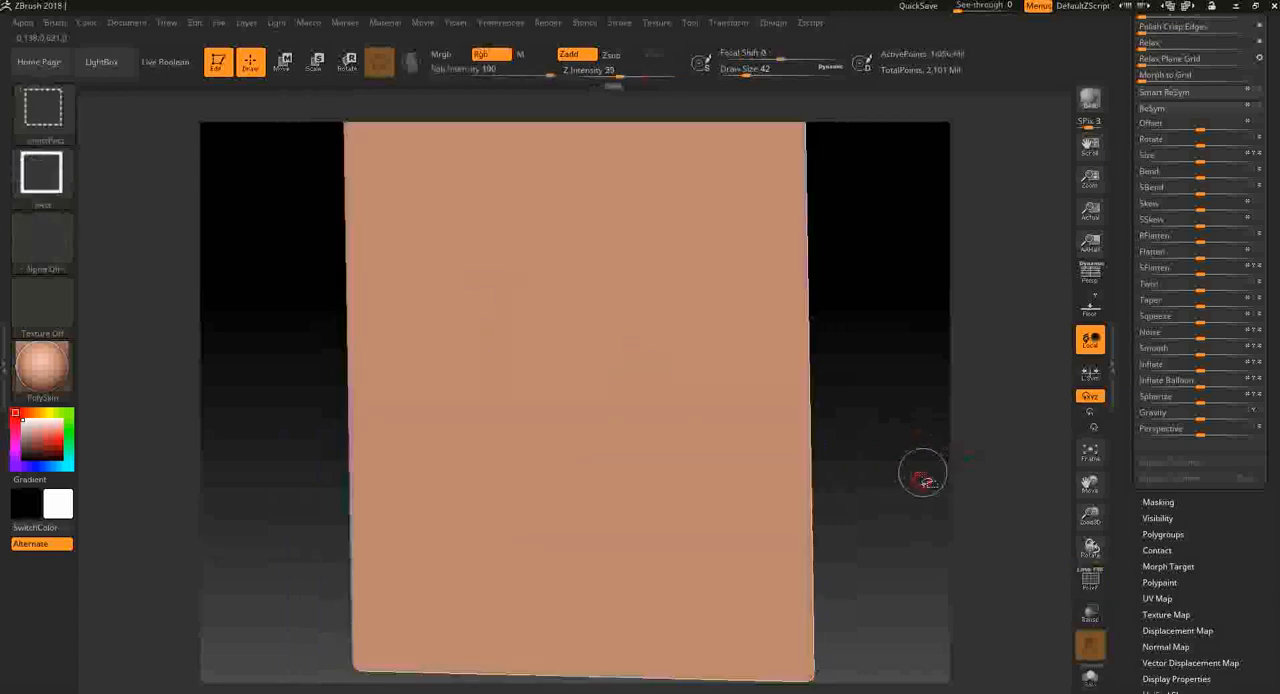
ctrl+shift+click(623, 378)
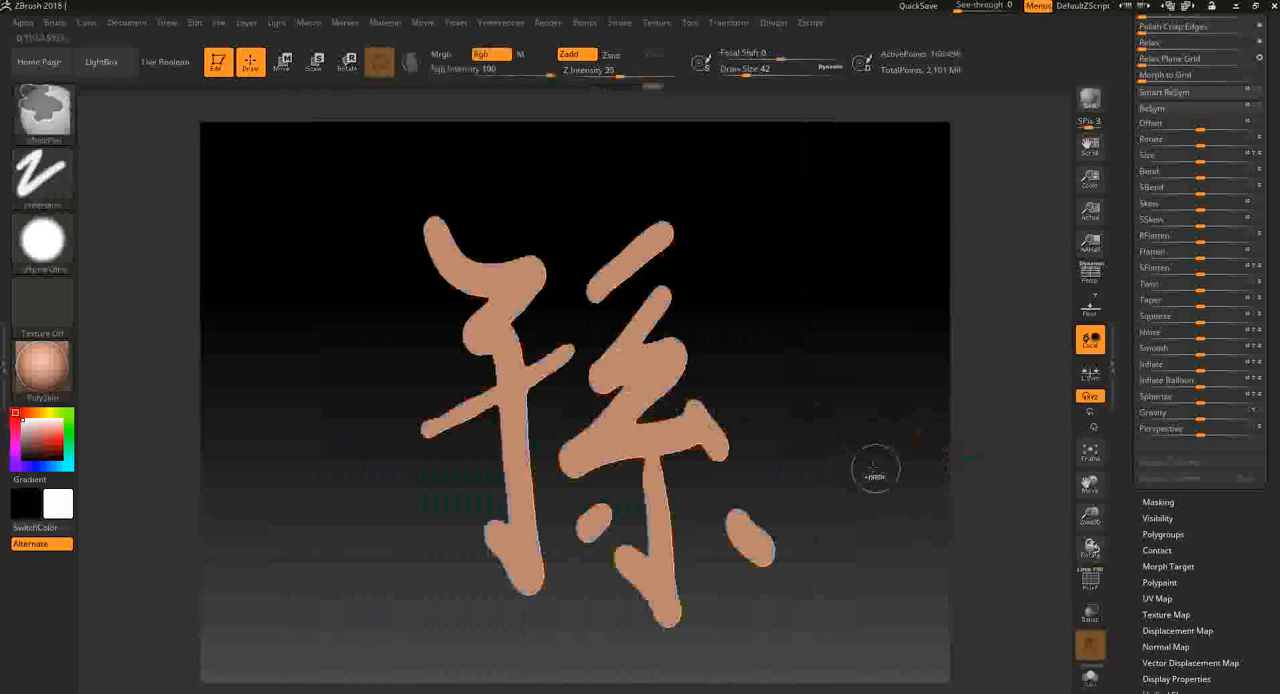
- Mask the isolated character, show the whole plane again and invert the mask so only the surrounding plane is masked
ctrl+shift+click(905, 467)
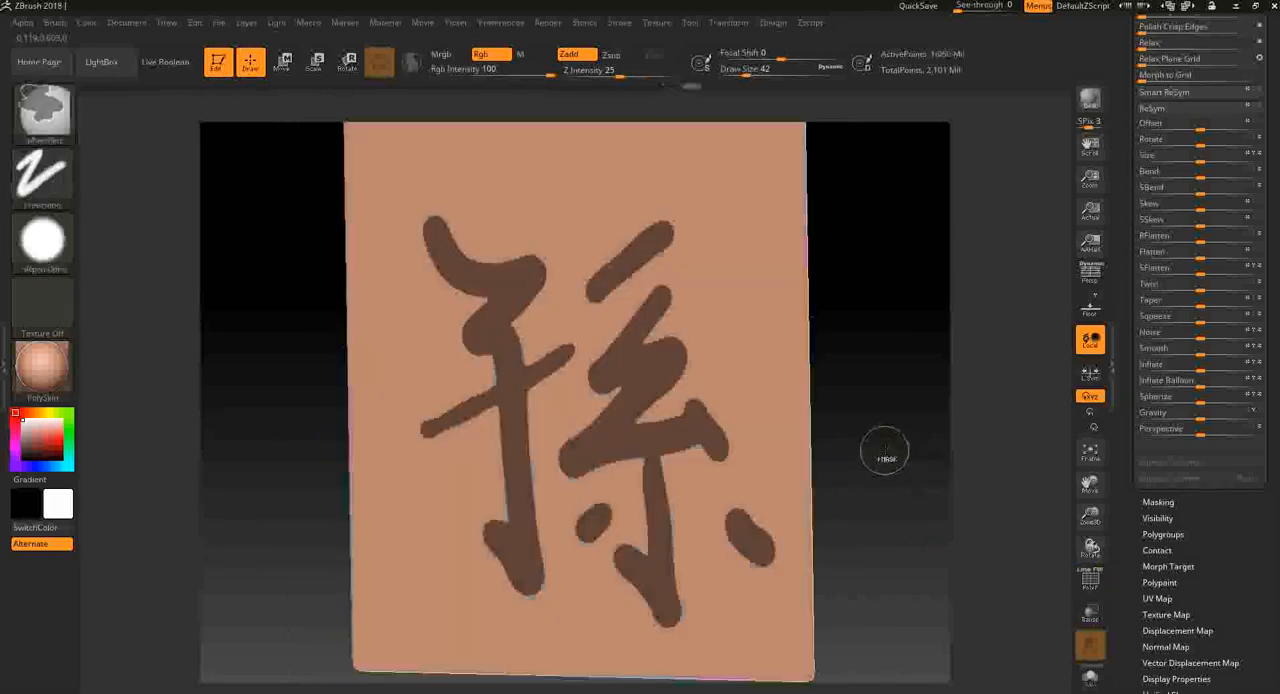
ctrl+click(888, 448)
- Push the unmasked character out from the plane with the Inflate deformation and check its side walls with the PolyFrame display
scroll(1222, 578, down, 2)
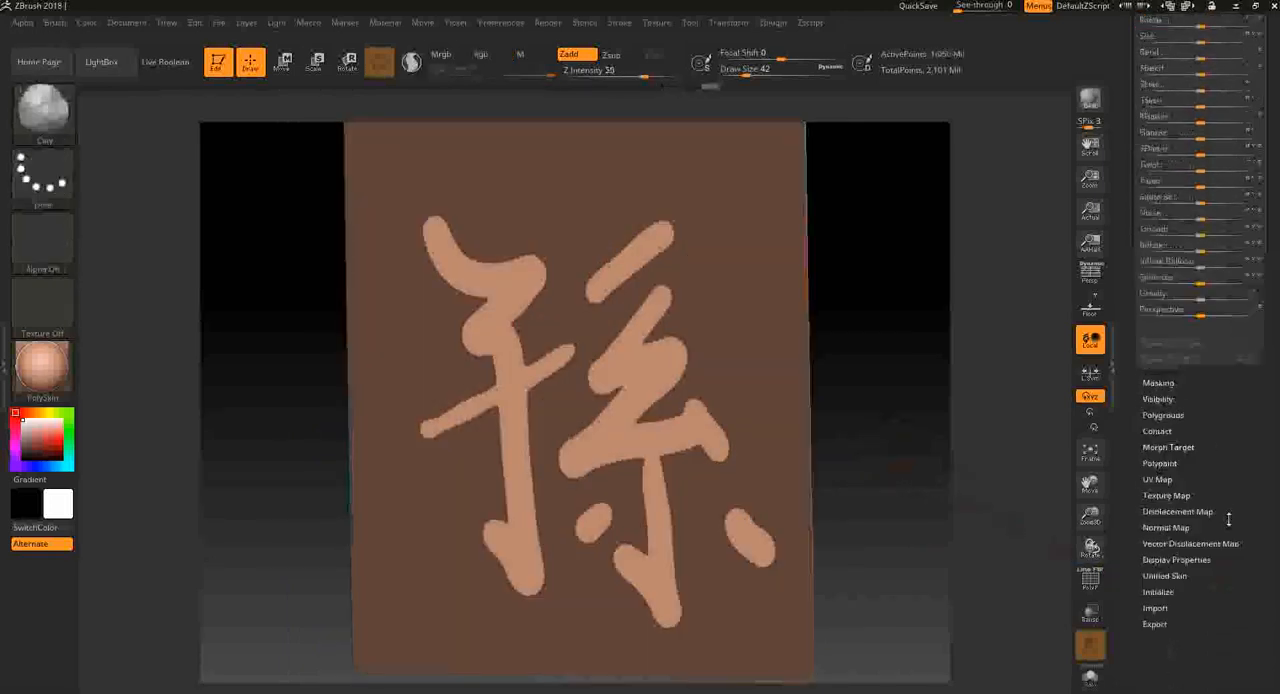
drag(1199, 322, 1225, 322)
mouse_move(1030, 412)
mouse_down()
mouse_move(980, 421)
mouse_move(943, 409)
mouse_move(1009, 466)
mouse_move(834, 484)
mouse_up()
key(shift+f)
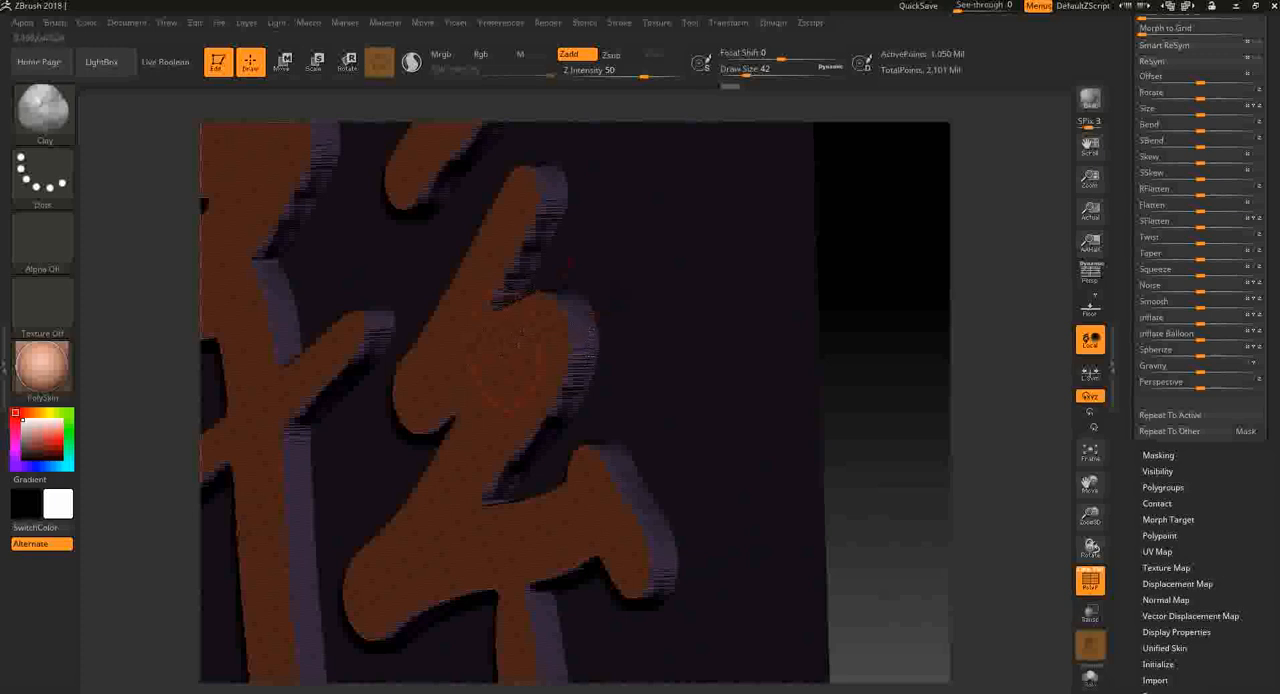
key(shift)
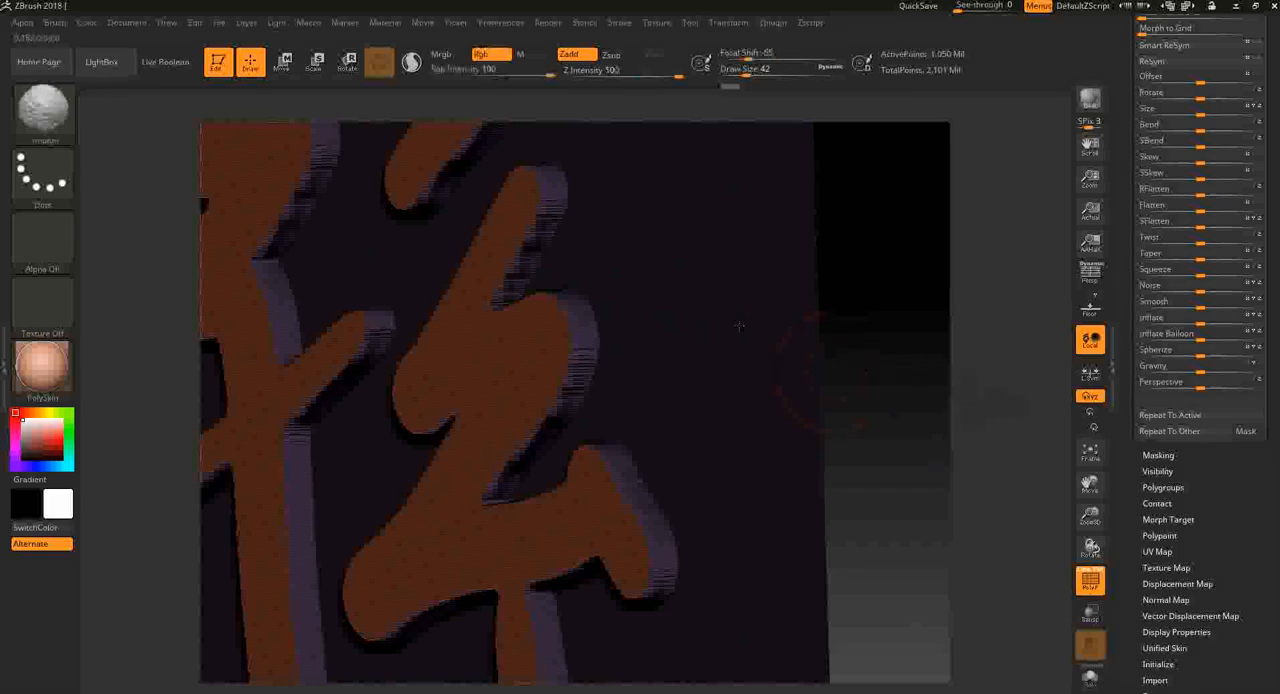
drag(928, 426, 900, 420)
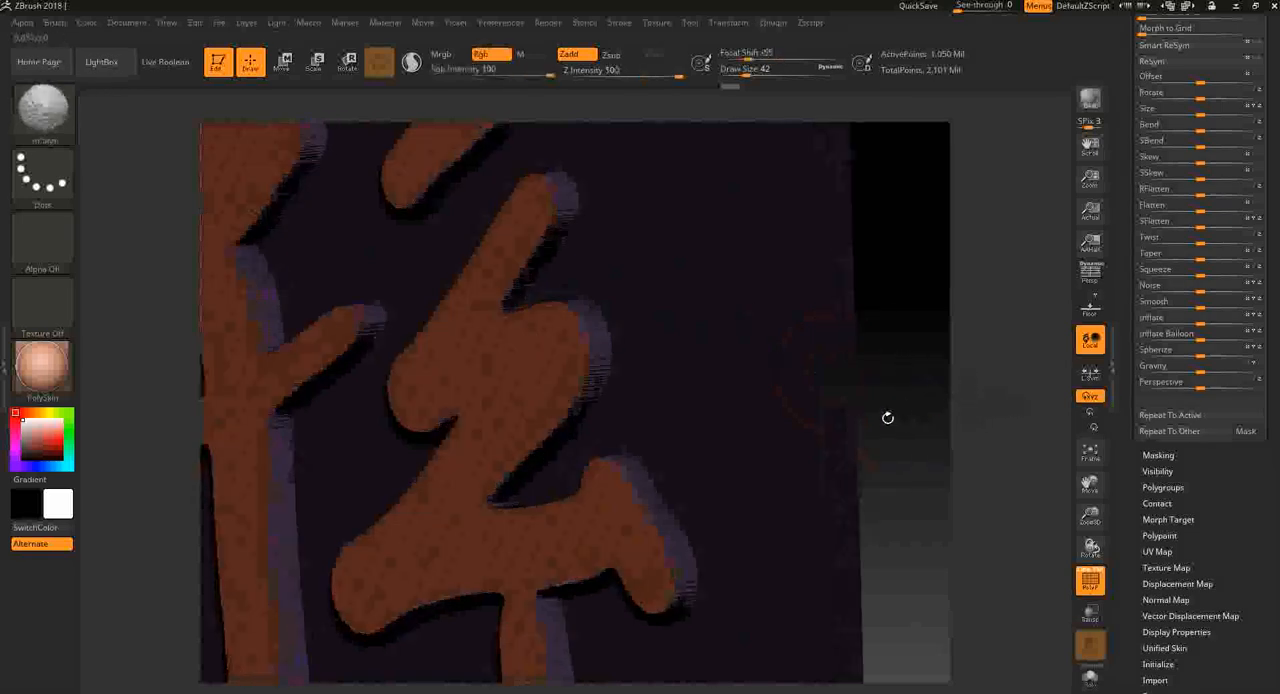
key(shift+f)
- Isolate the polygroup of the raised character's front faces
ctrl+shift+click(510, 383)
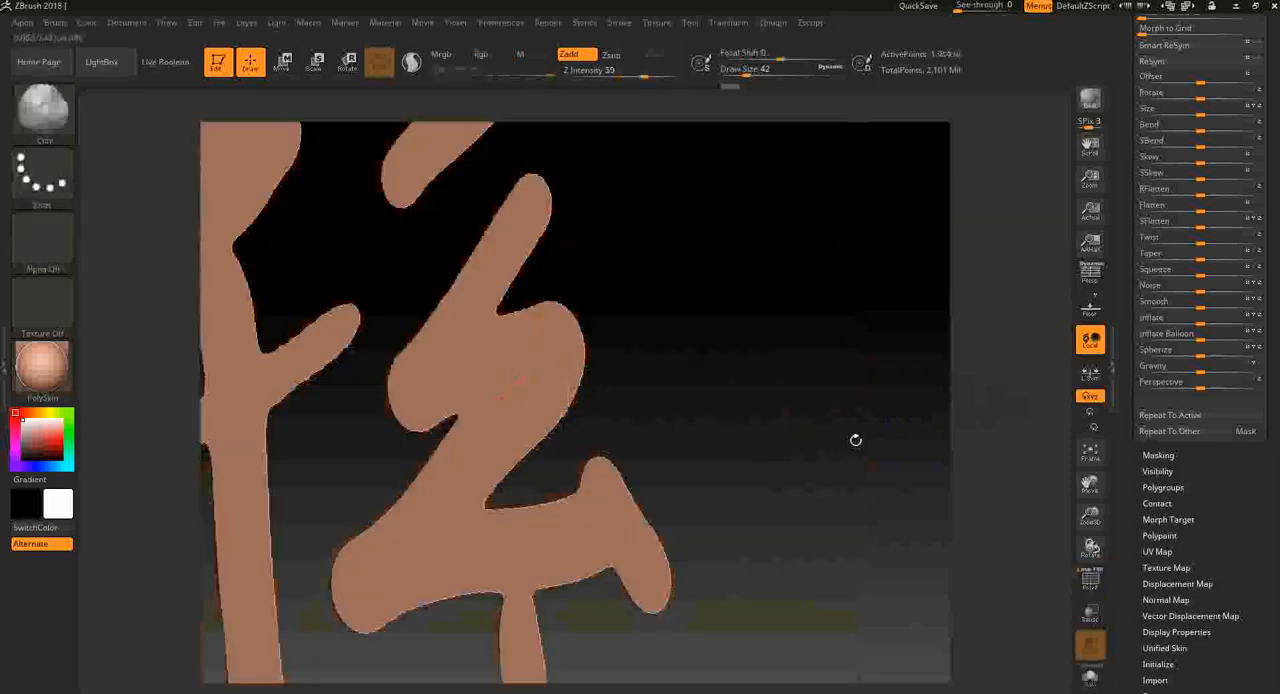
key(f)
drag(872, 527, 863, 386)
drag(820, 474, 908, 504)
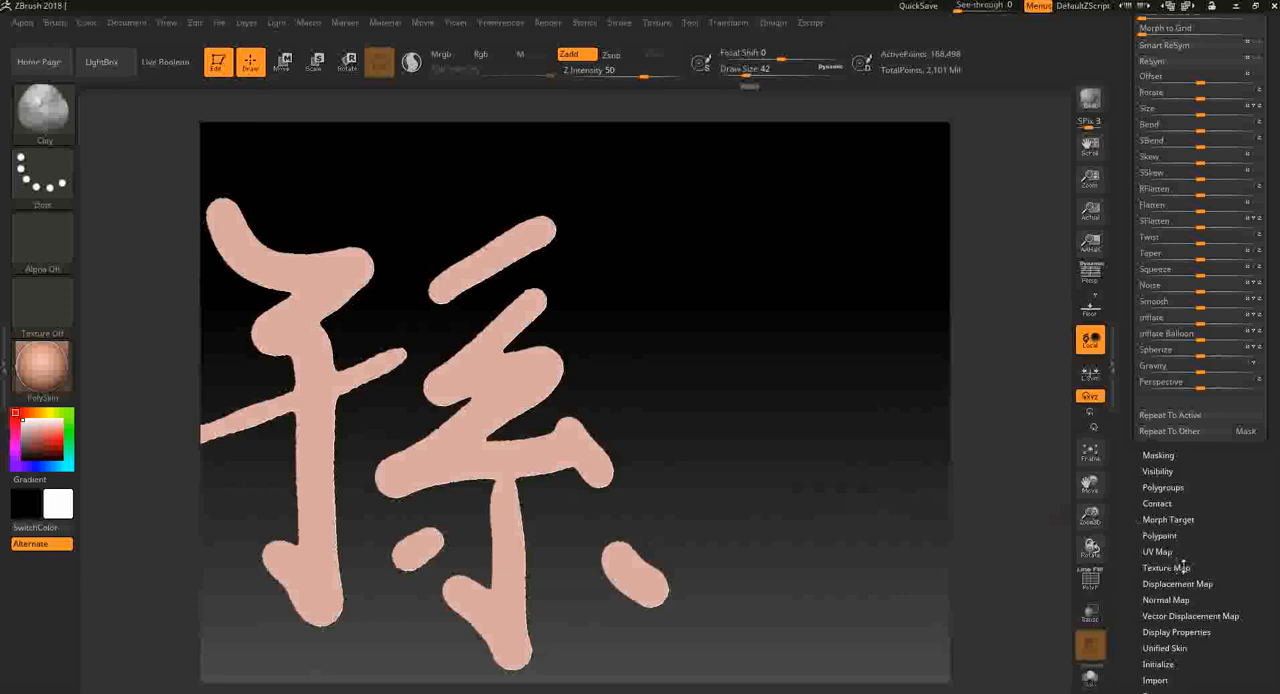
- Grow the visibility of the isolated character to include its side walls
drag(1203, 547, 1210, 464)
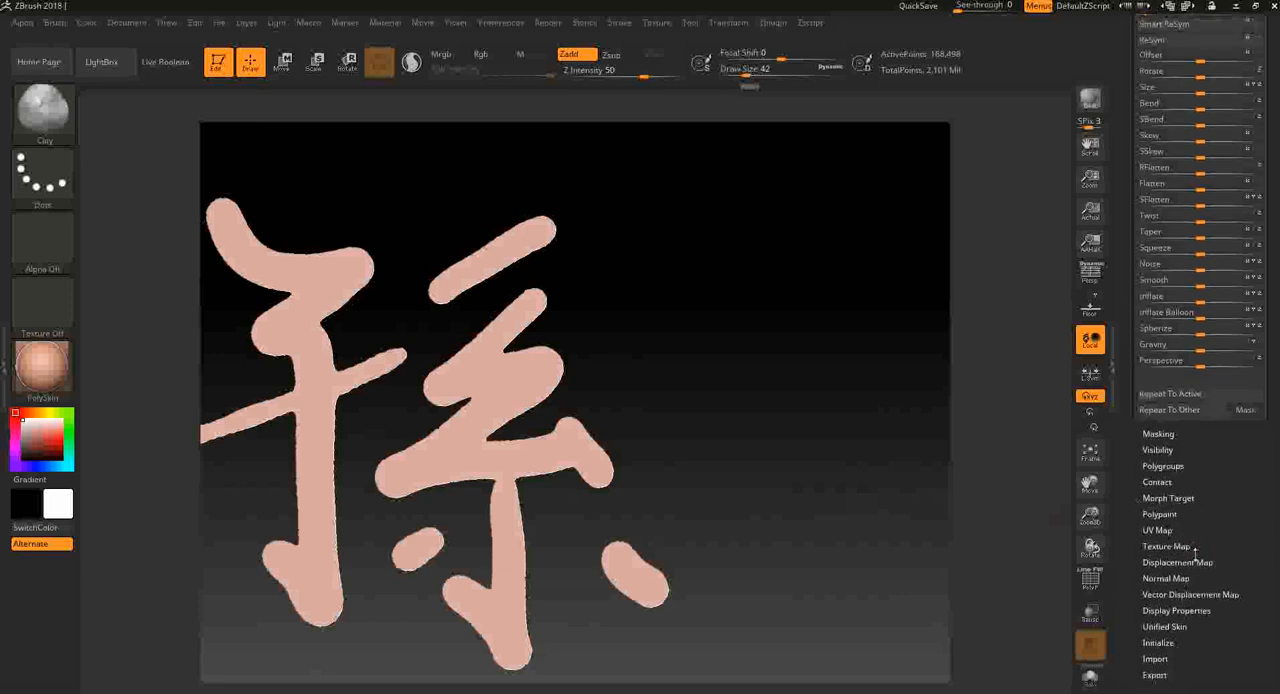
drag(1193, 556, 1210, 536)
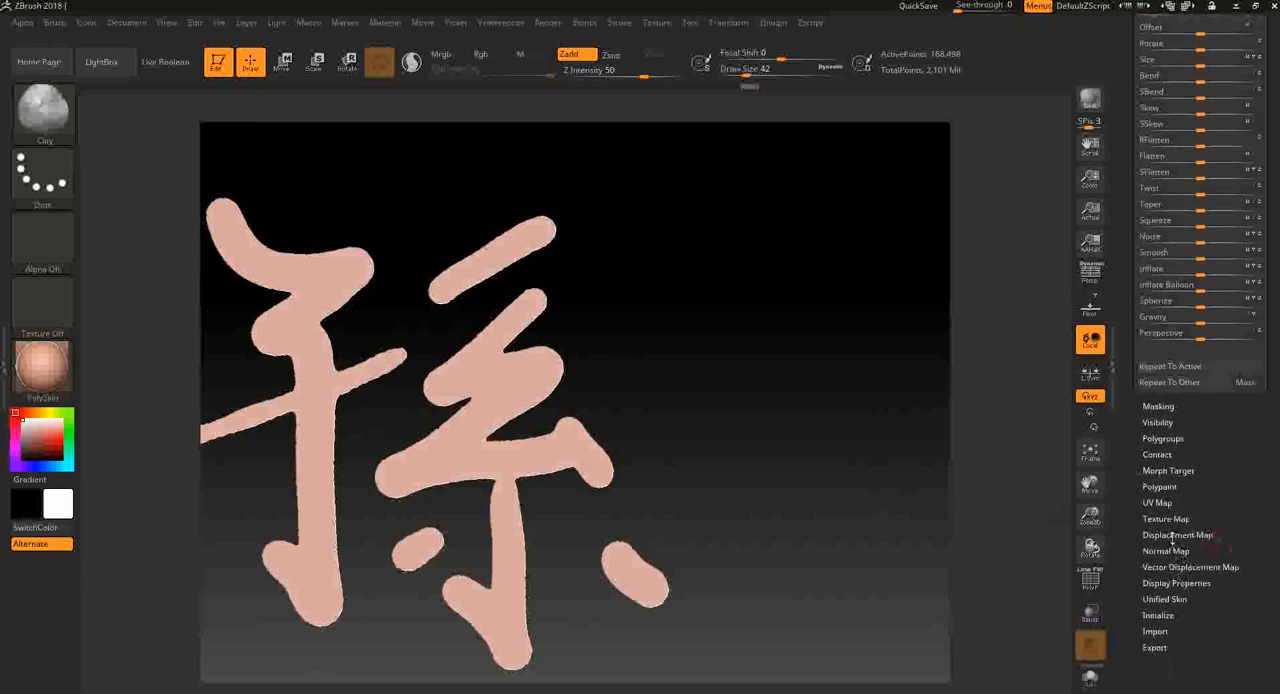
click(1158, 423)
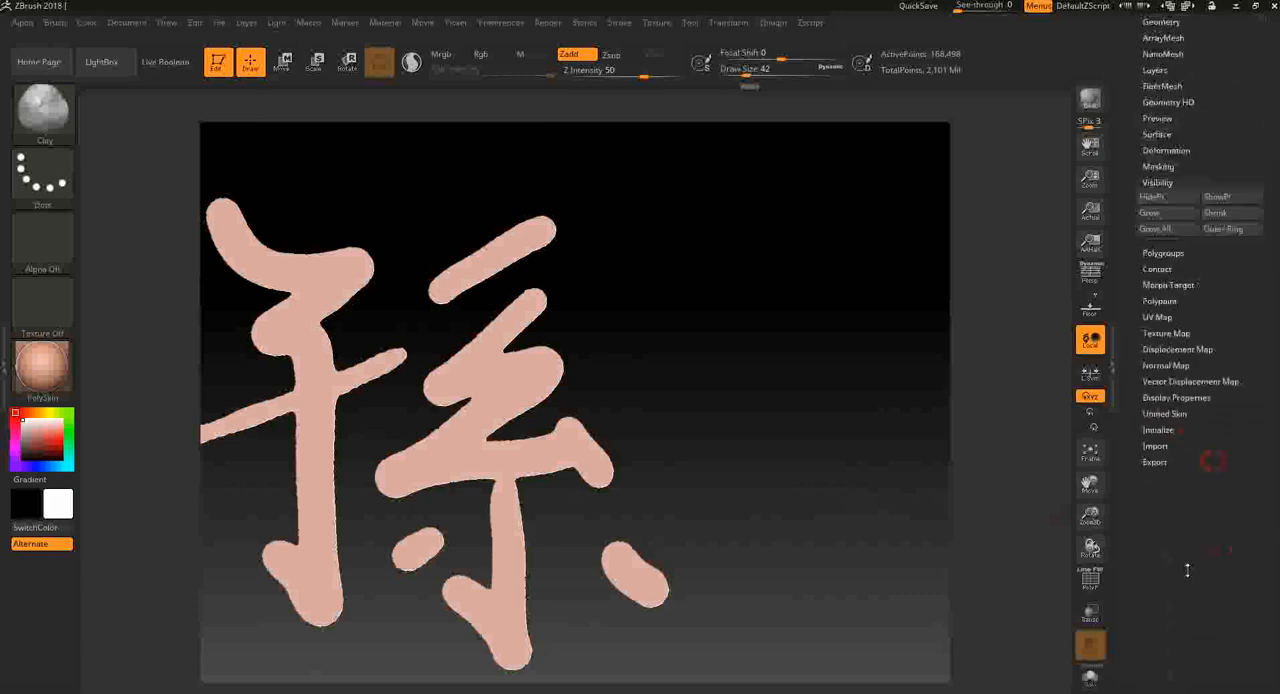
drag(840, 340, 803, 445)
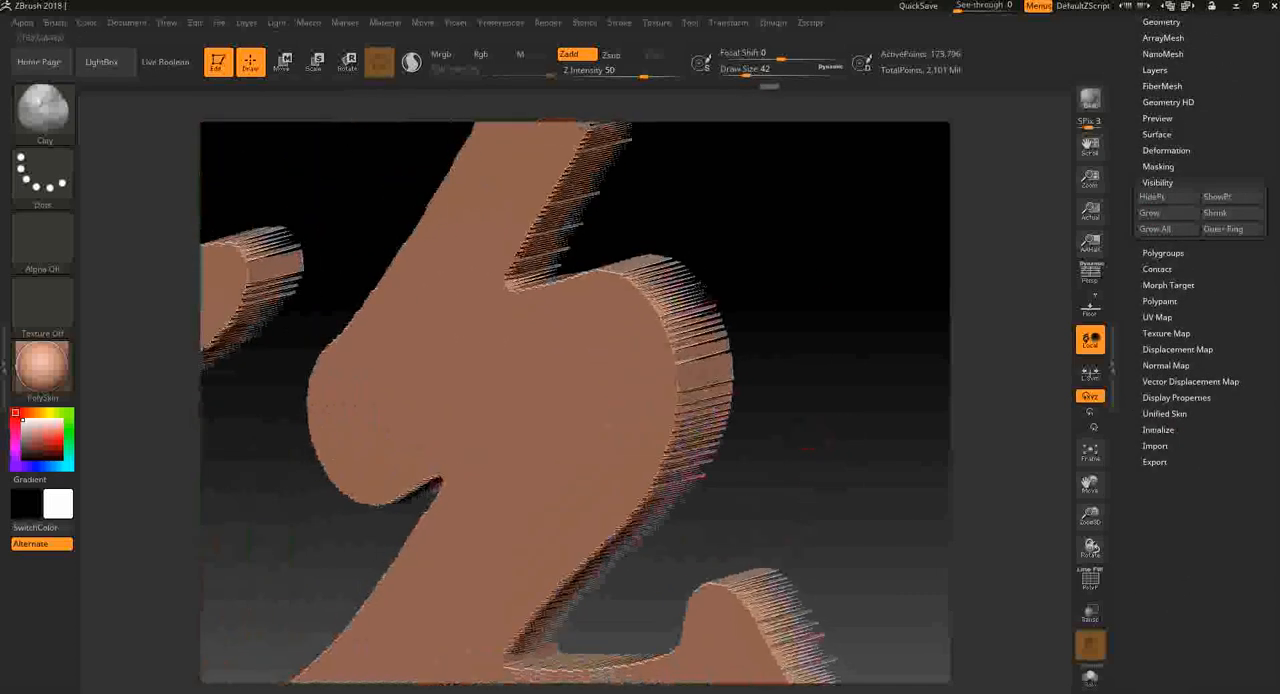
drag(793, 368, 608, 299)
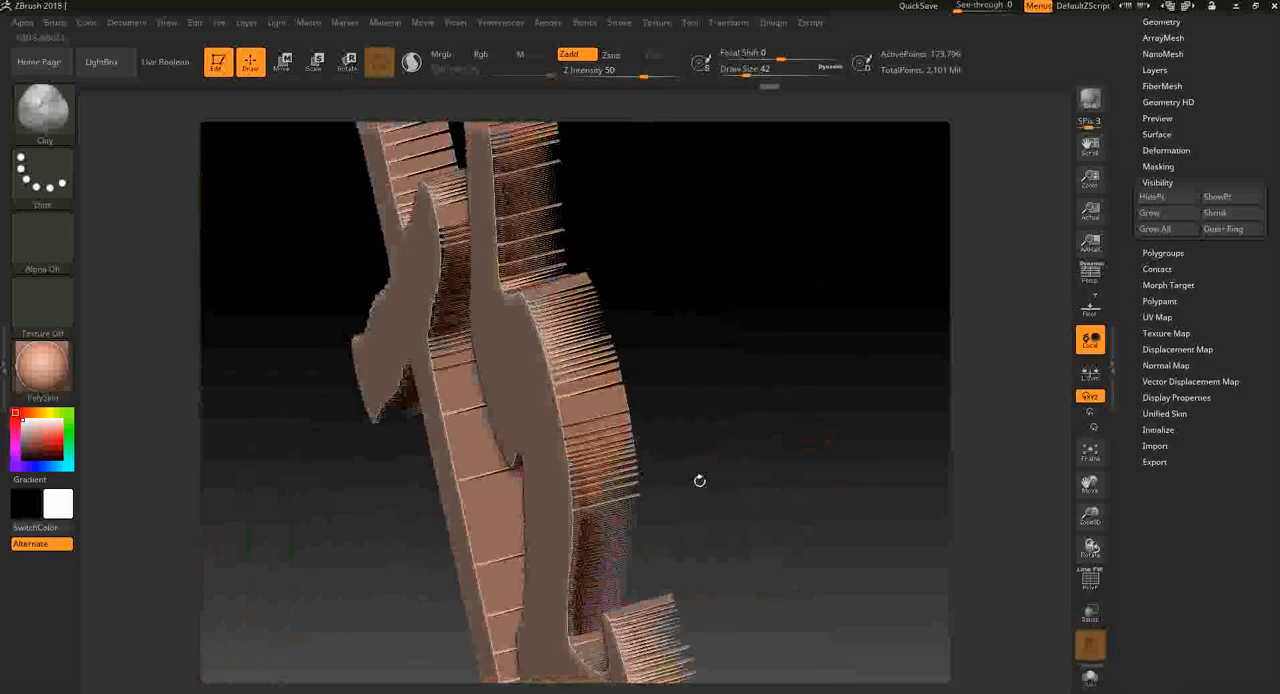
click(1152, 213)
drag(875, 394, 857, 290)
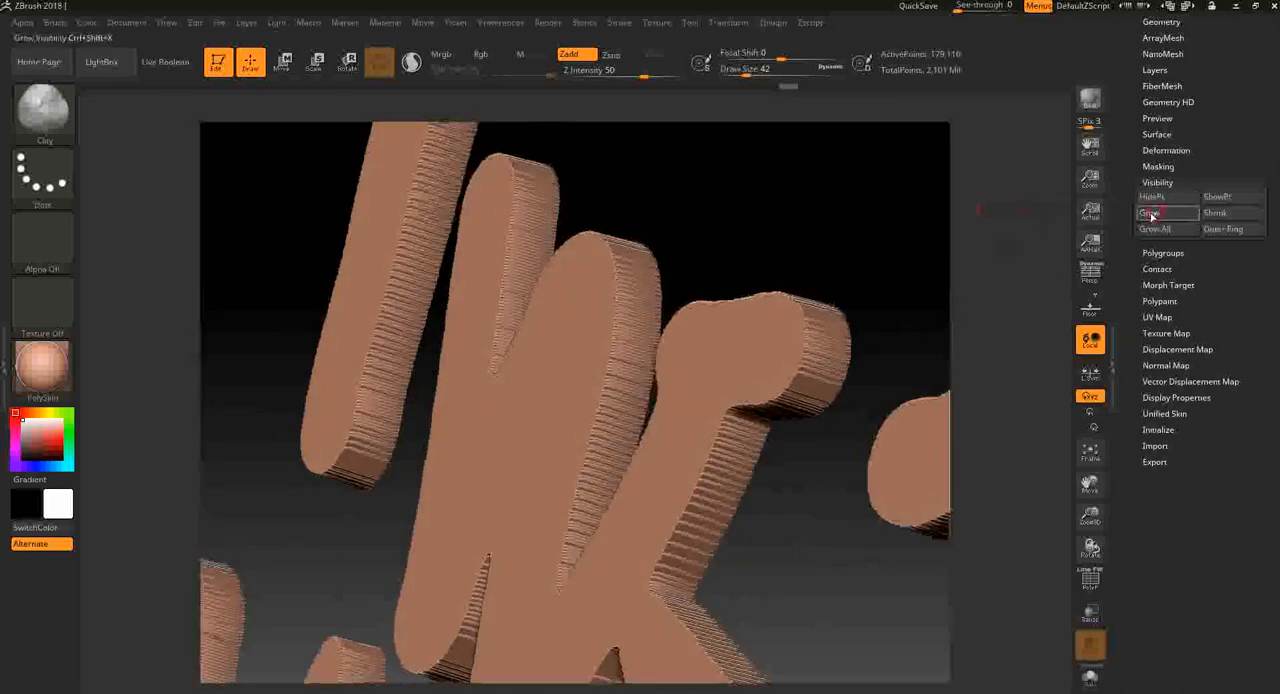
- Hide the character's front faces so only the side walls stay visible
drag(1017, 266, 881, 366)
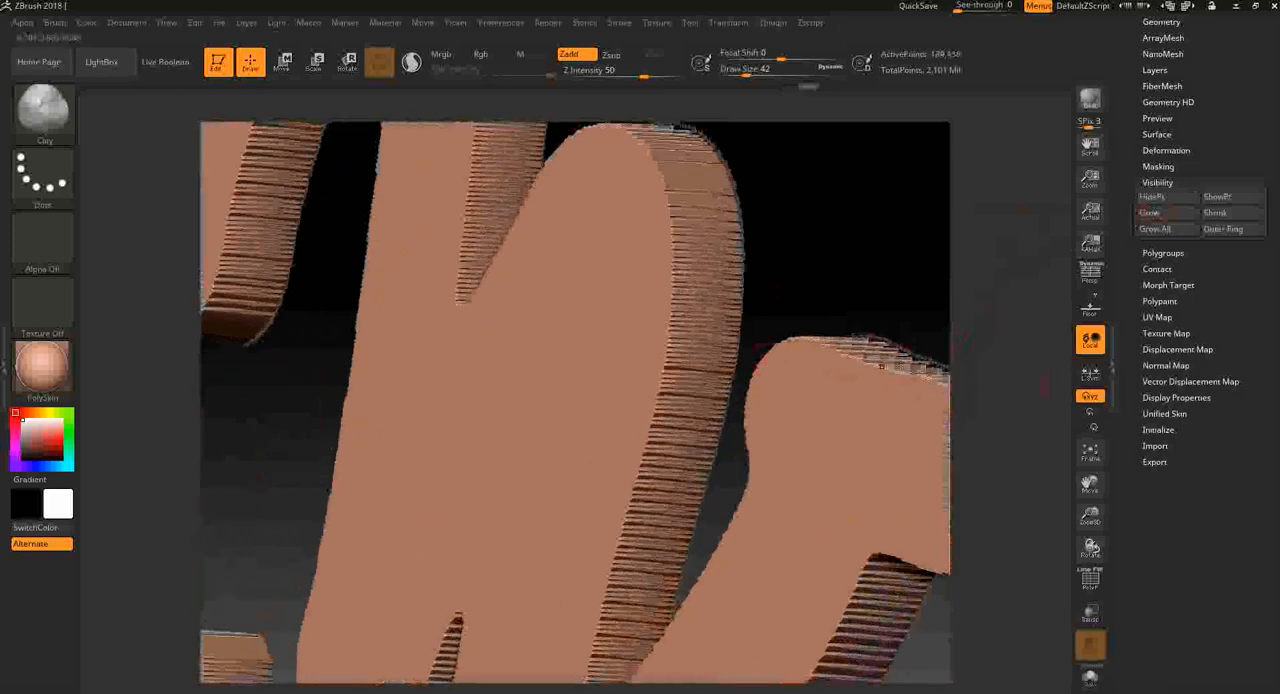
alt+right_drag(940, 331, 815, 297)
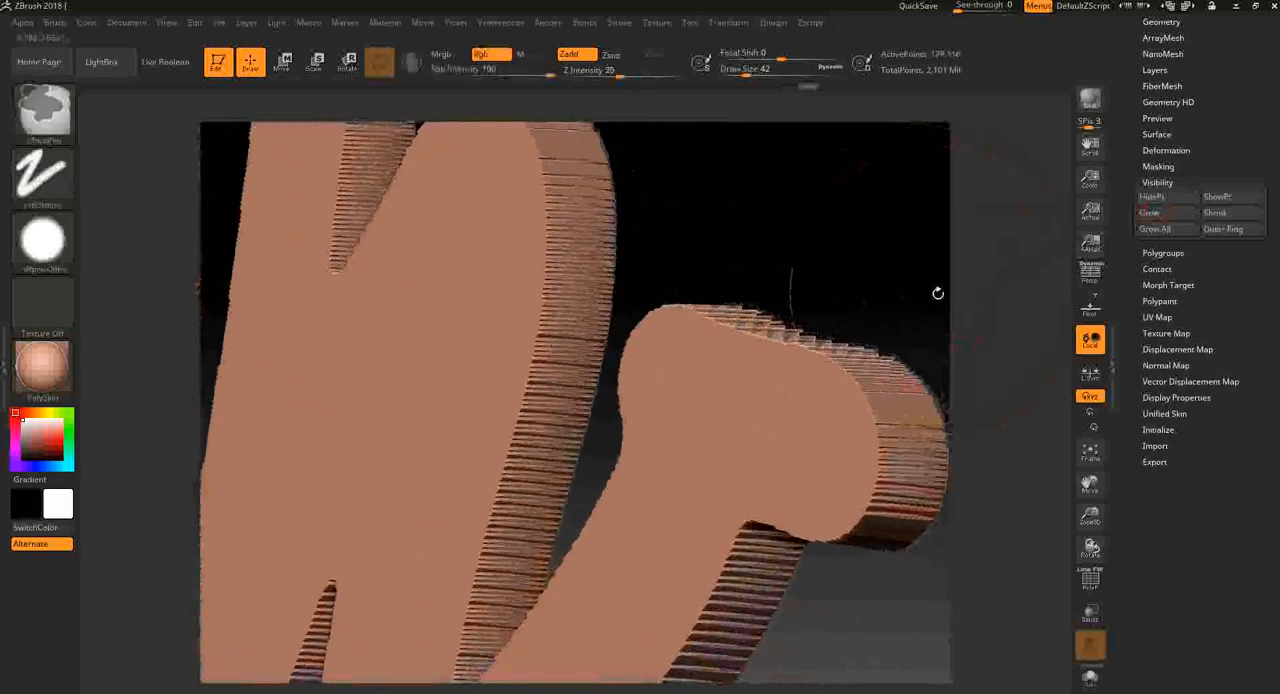
ctrl+right_drag(937, 294, 947, 246)
drag(906, 336, 931, 346)
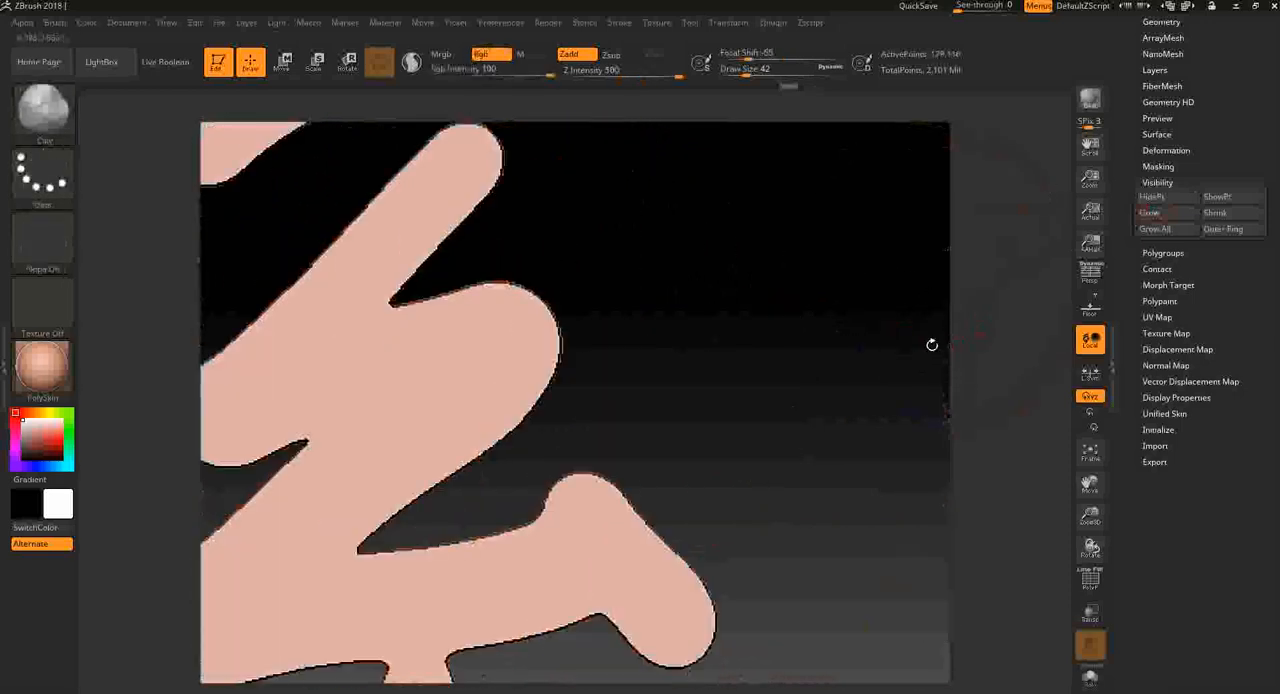
ctrl+shift+click(590, 554)
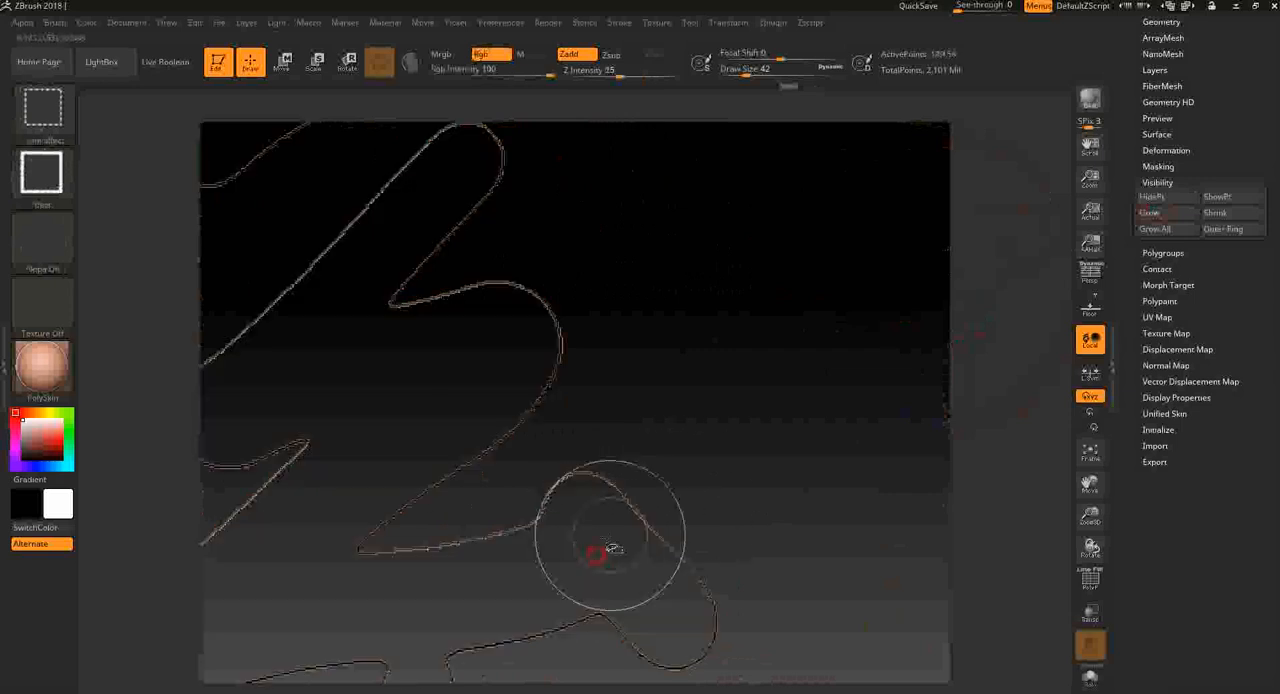
mouse_move(775, 463)
mouse_down()
mouse_move(797, 474)
mouse_move(794, 457)
mouse_move(729, 471)
mouse_move(763, 481)
mouse_up()
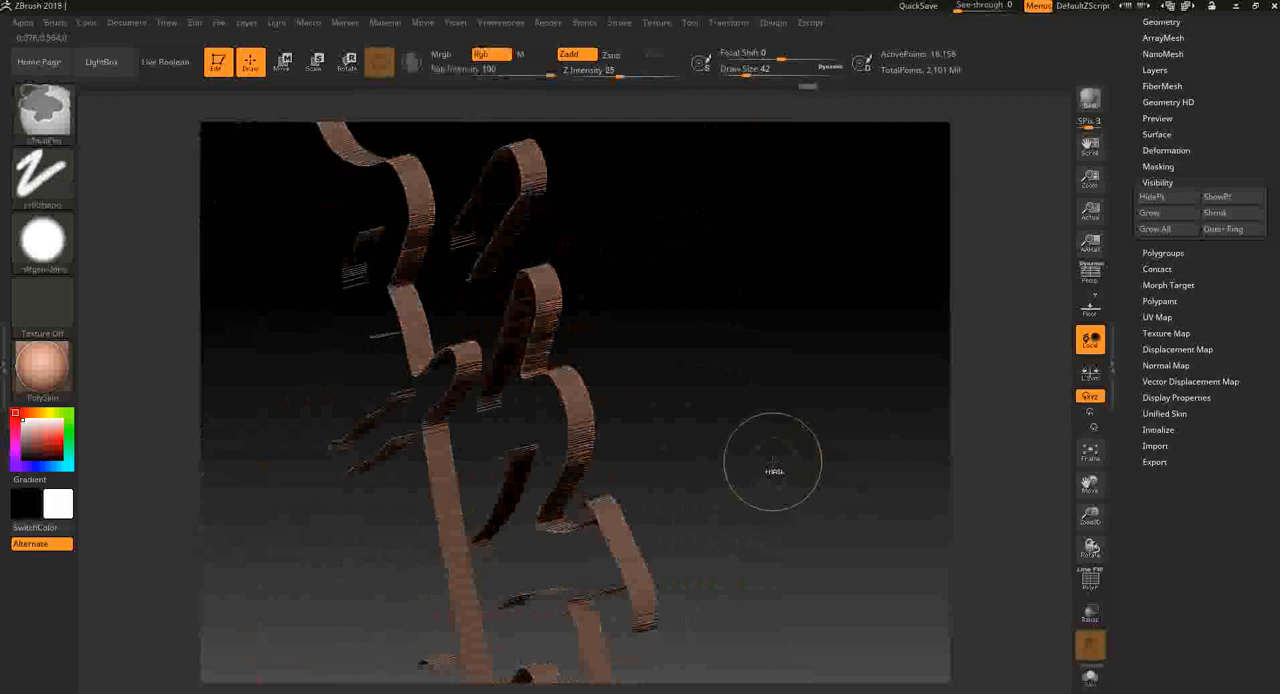
- Turn the side walls into their own polygroup, show the whole plane and check the groups with the PolyFrame display
ctrl+shift+click(805, 460)
key(shift+f)
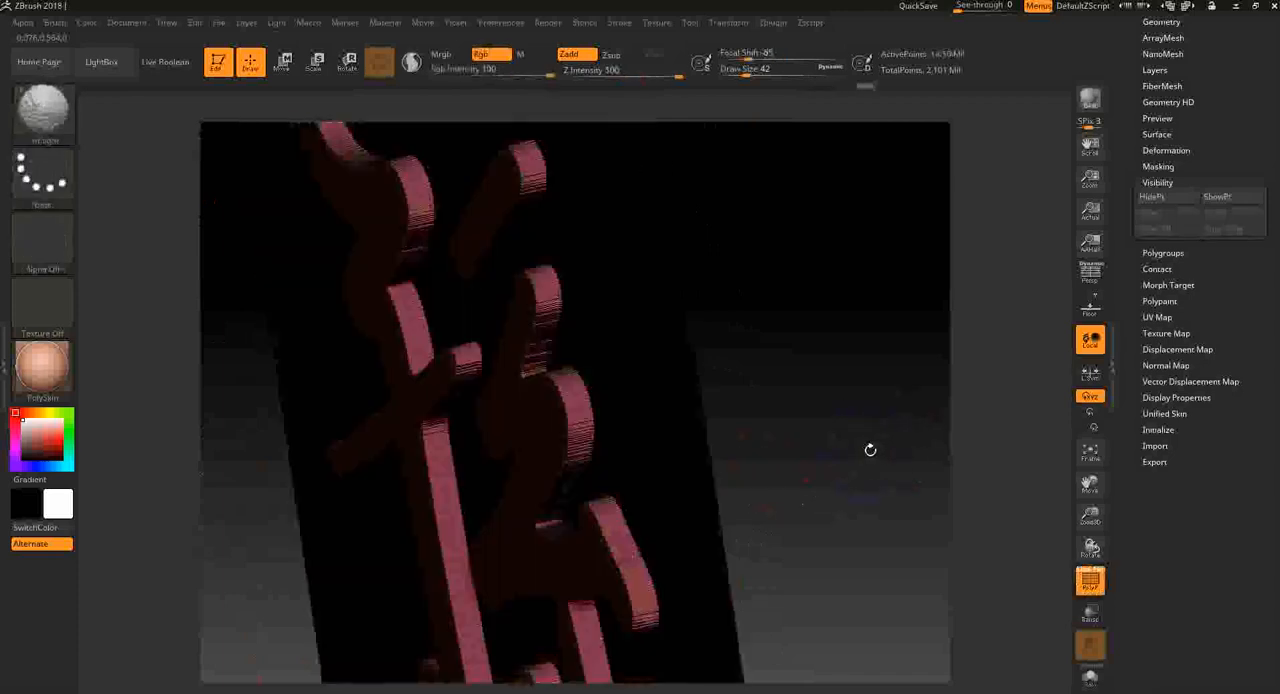
drag(852, 462, 886, 449)
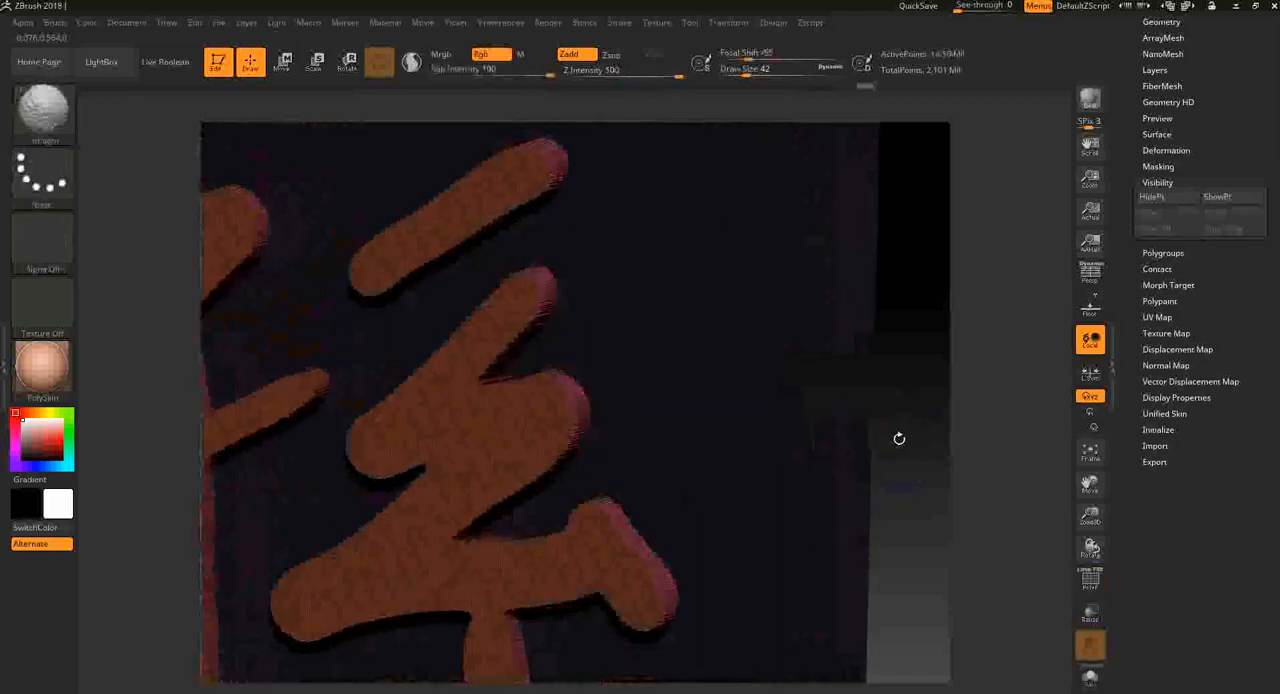
key(shift+f)
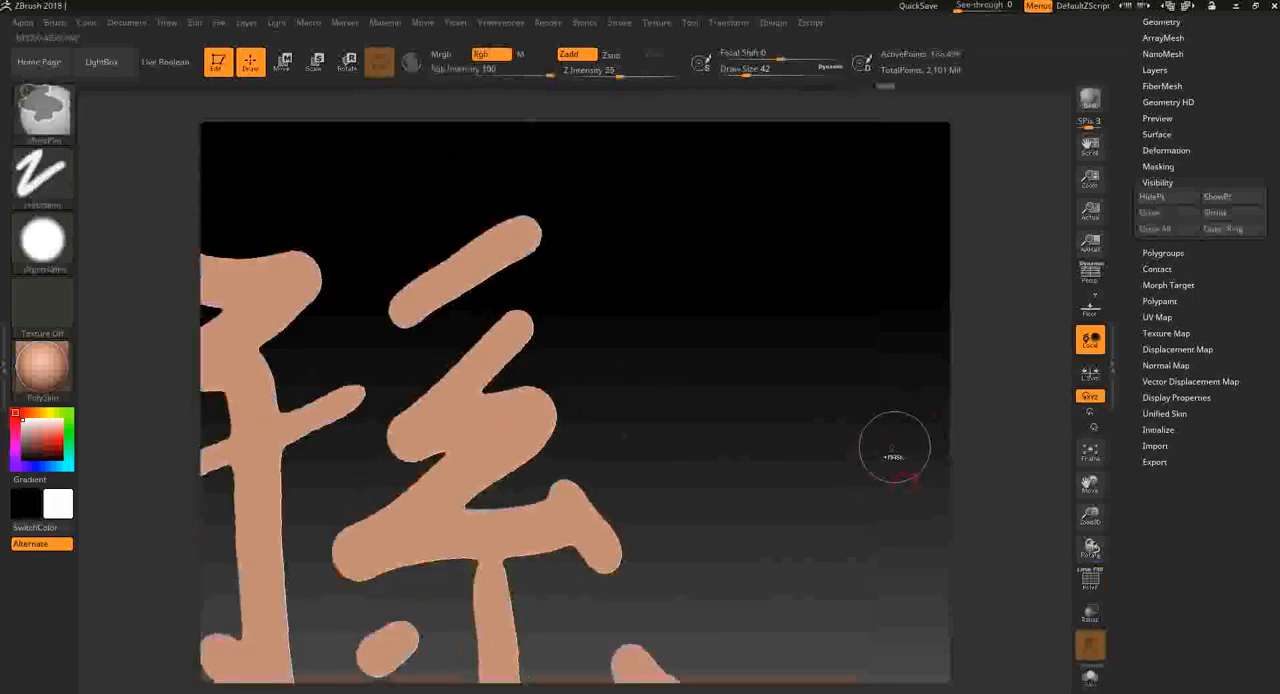
- Mask the plane around the character's front faces, then clear the mask
ctrl+shift+click(918, 468)
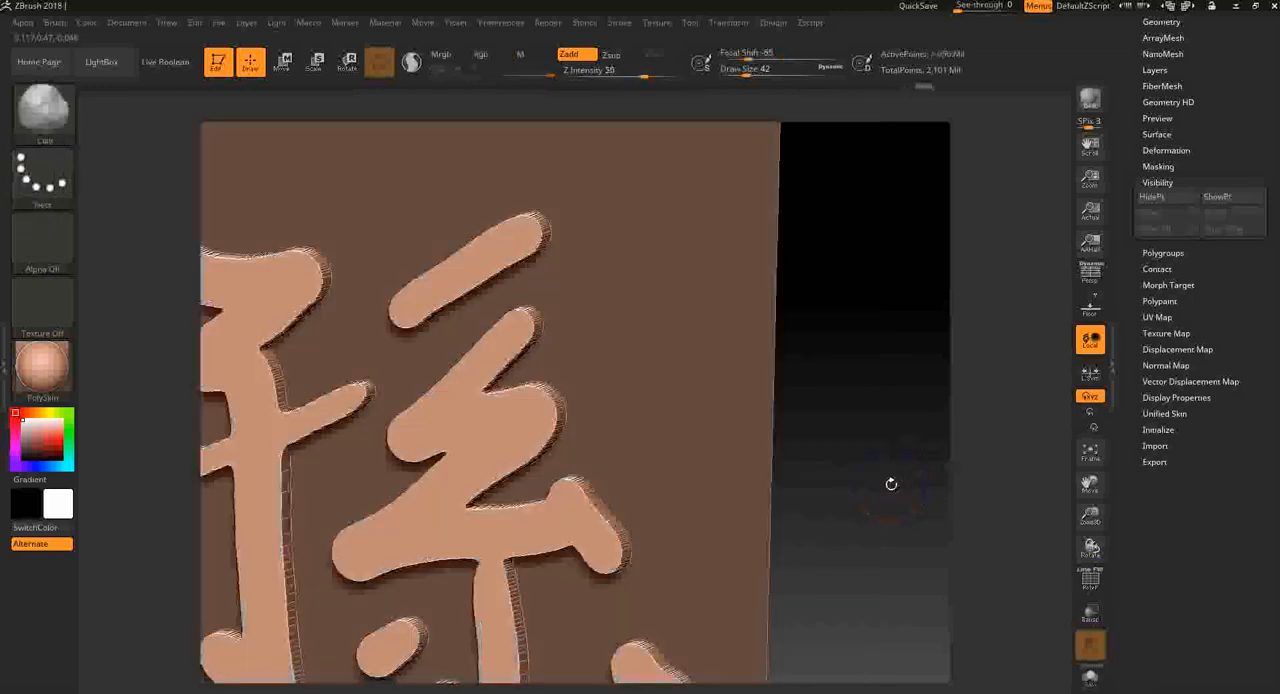
key(shift+f)
key(shift+f)
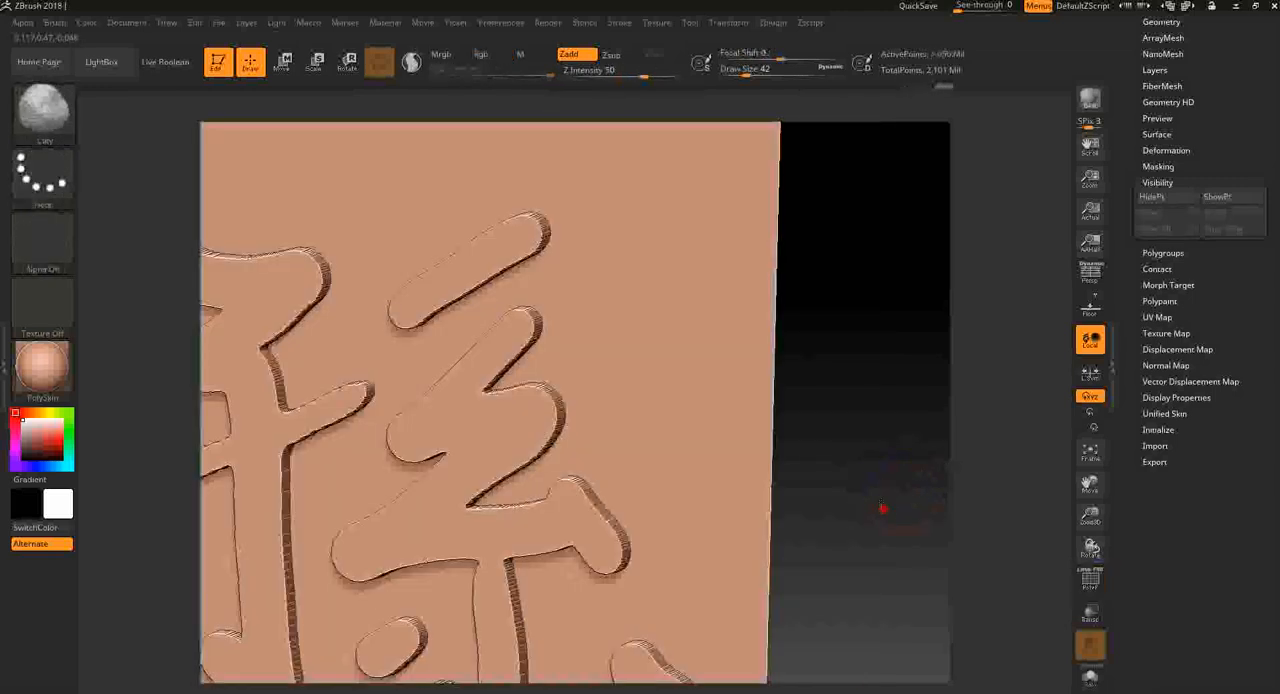
mouse_move(883, 508)
alt+mouse_down()
mouse_move(854, 480)
mouse_move(914, 486)
alt+mouse_up()
- Smooth the character's edges with the Polish By Groups deformation and check the side walls with the PolyFrame display
scroll(1215, 148, up, 3)
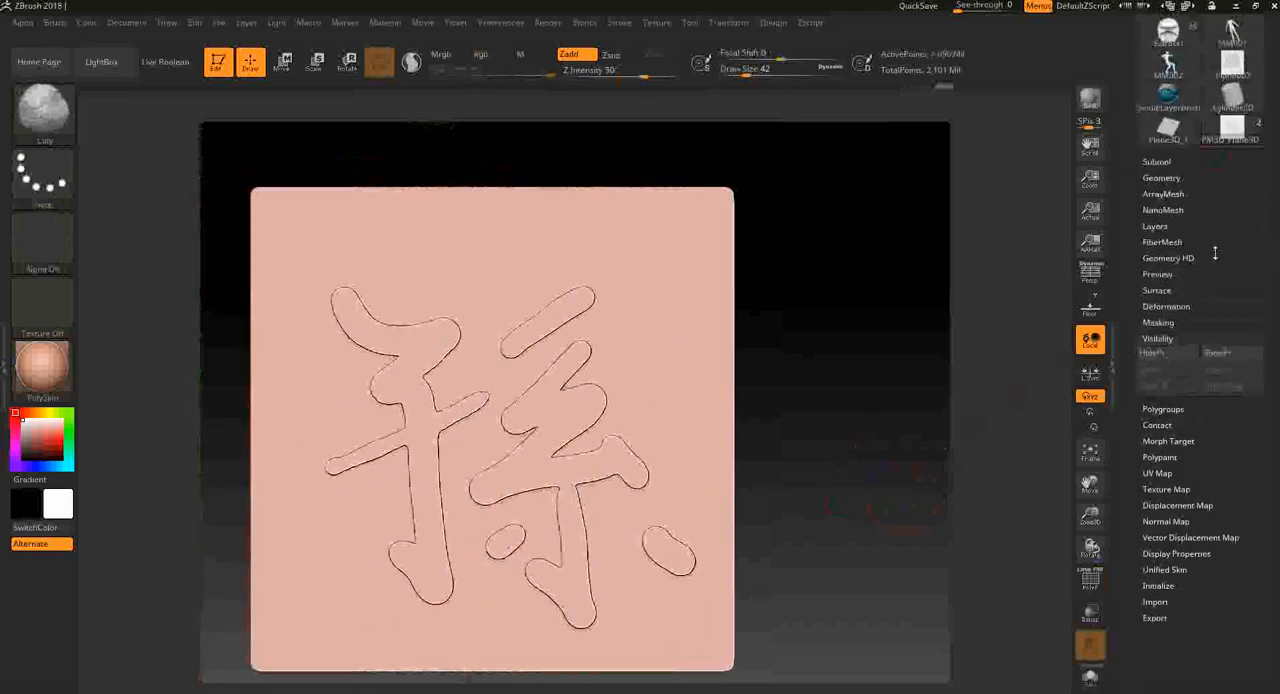
click(1215, 305)
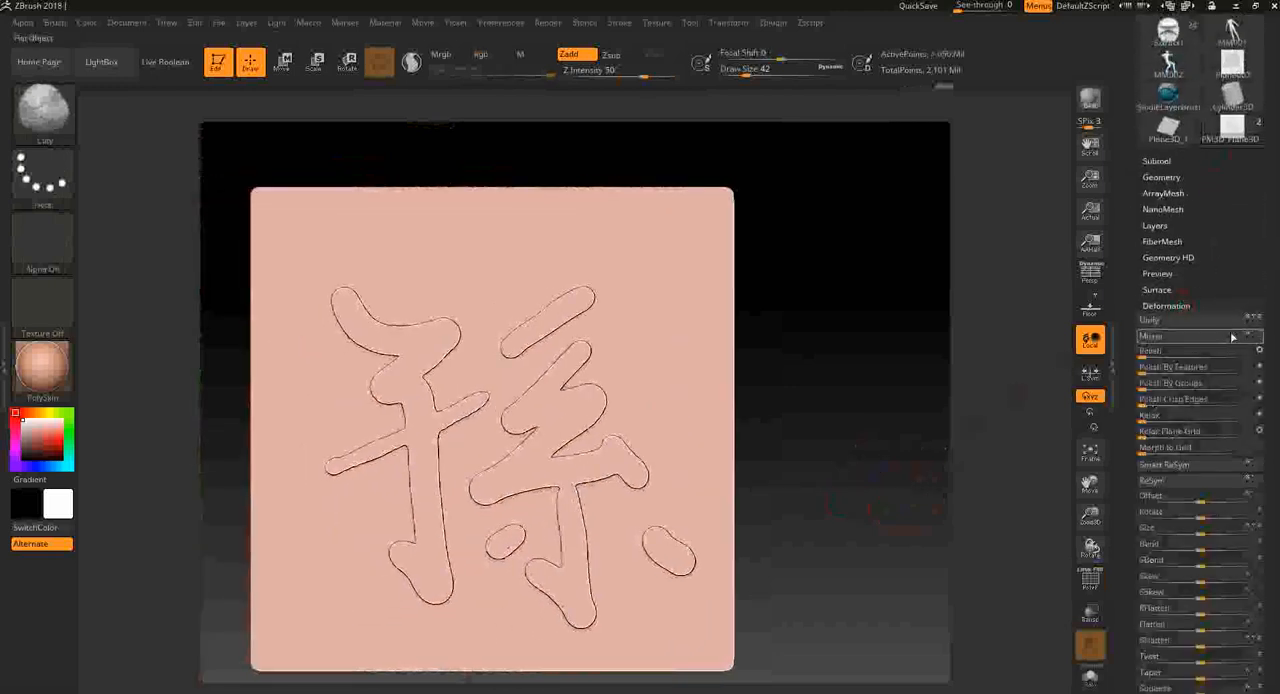
click(1260, 387)
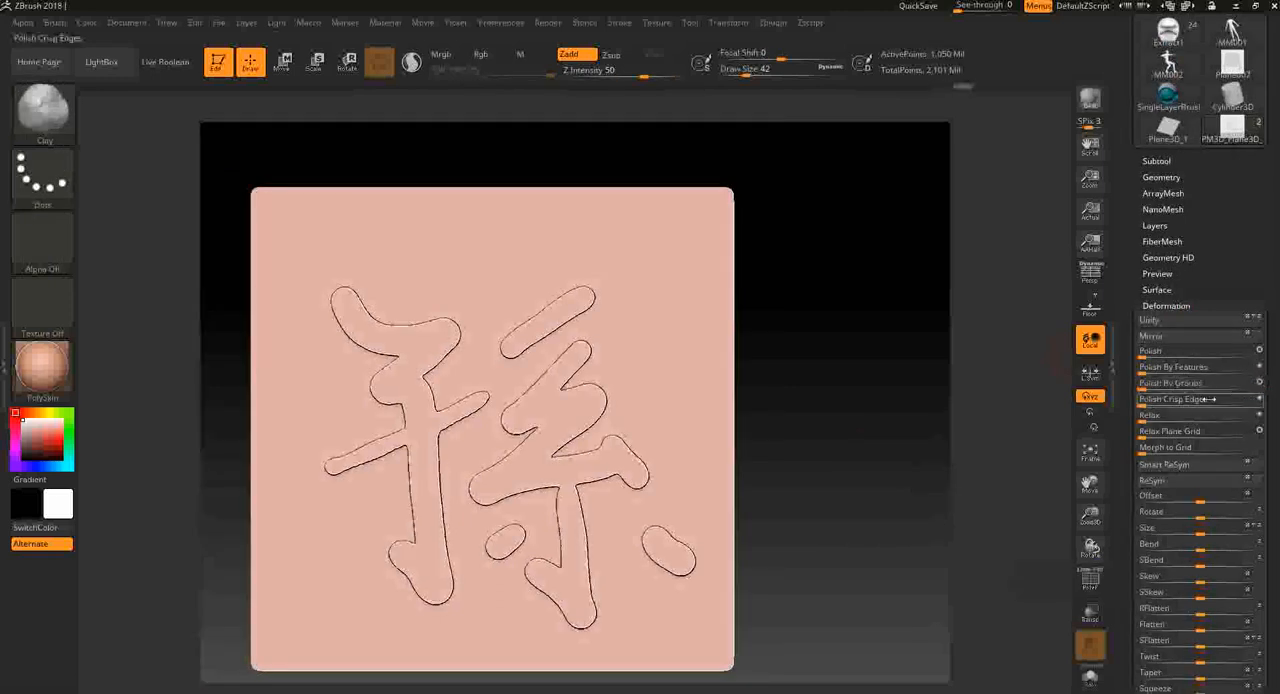
drag(818, 578, 848, 558)
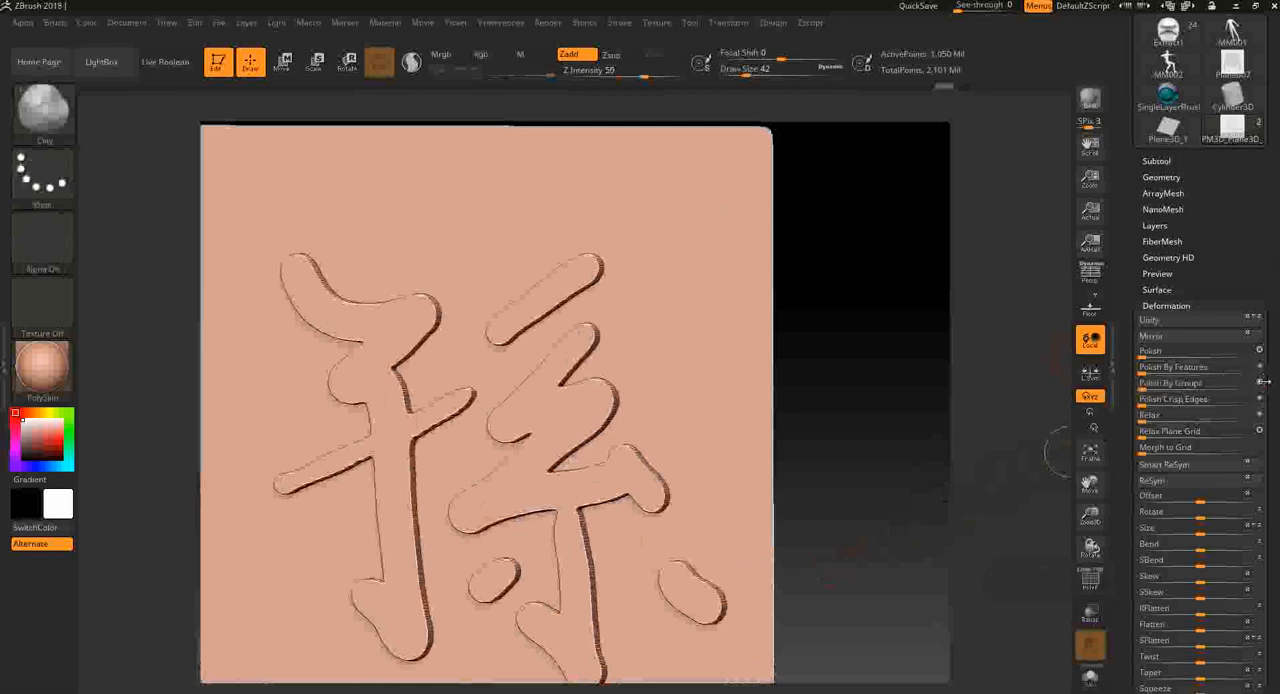
drag(1145, 386, 1170, 384)
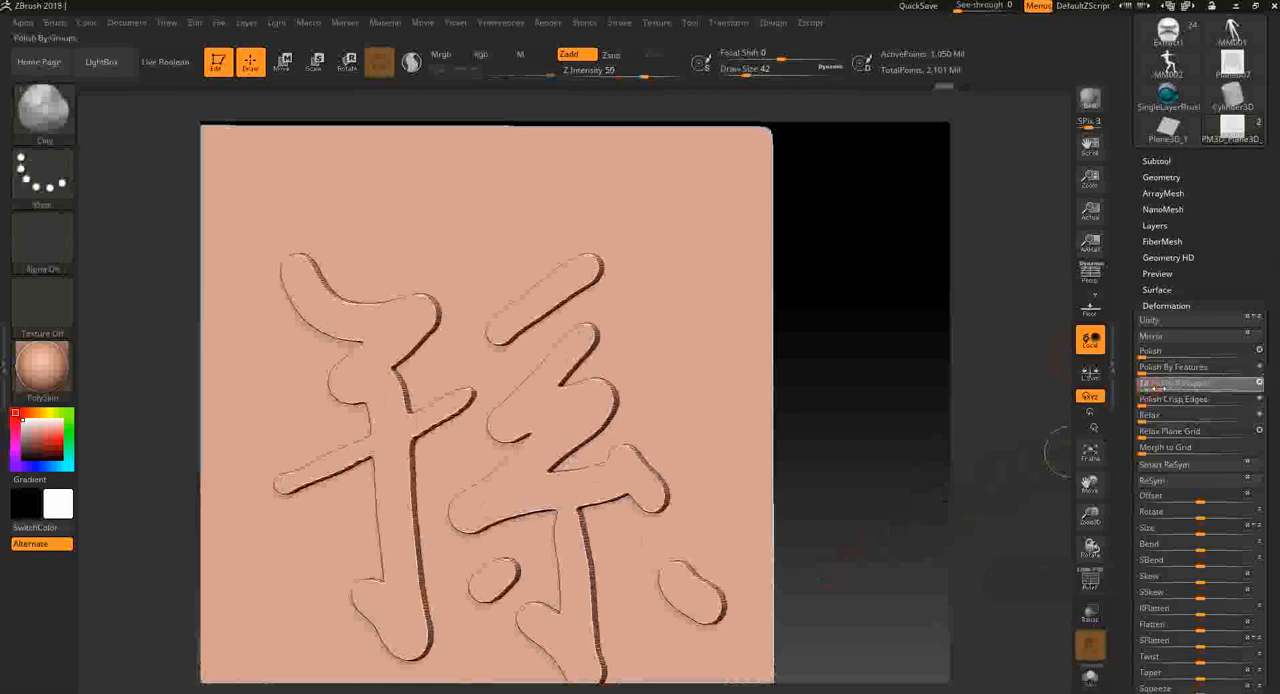
drag(1057, 452, 1026, 448)
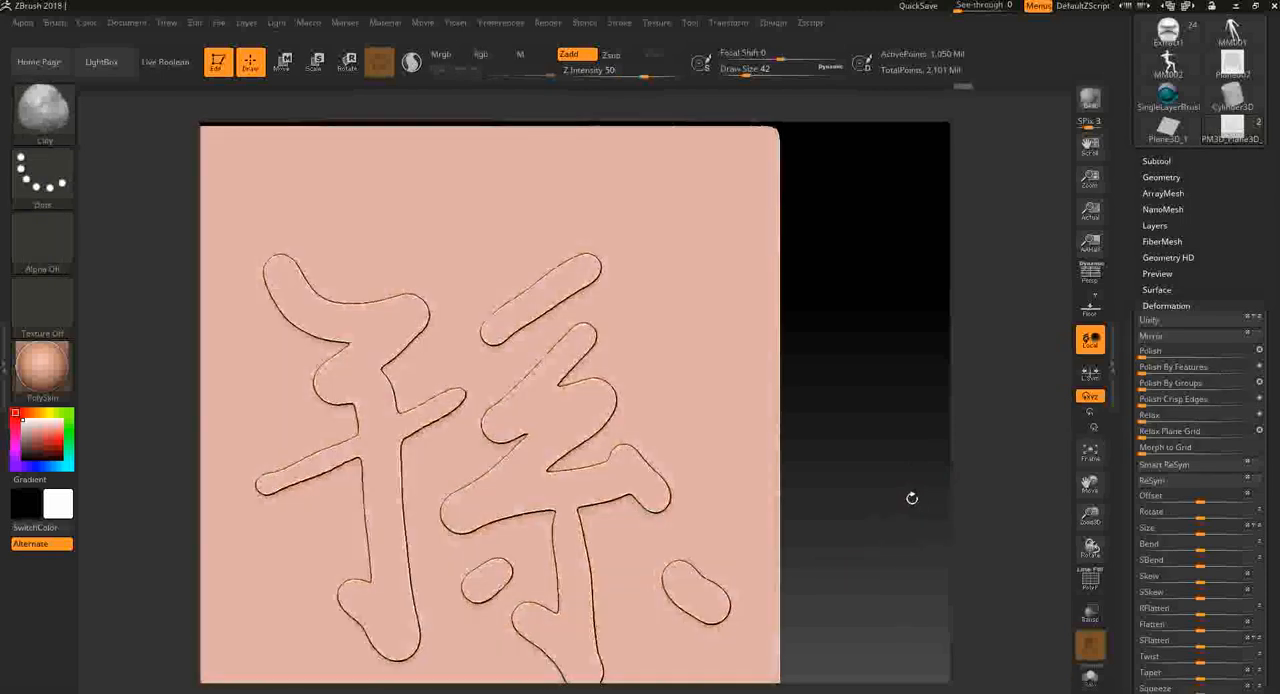
drag(912, 497, 1014, 503)
key(shift+f)
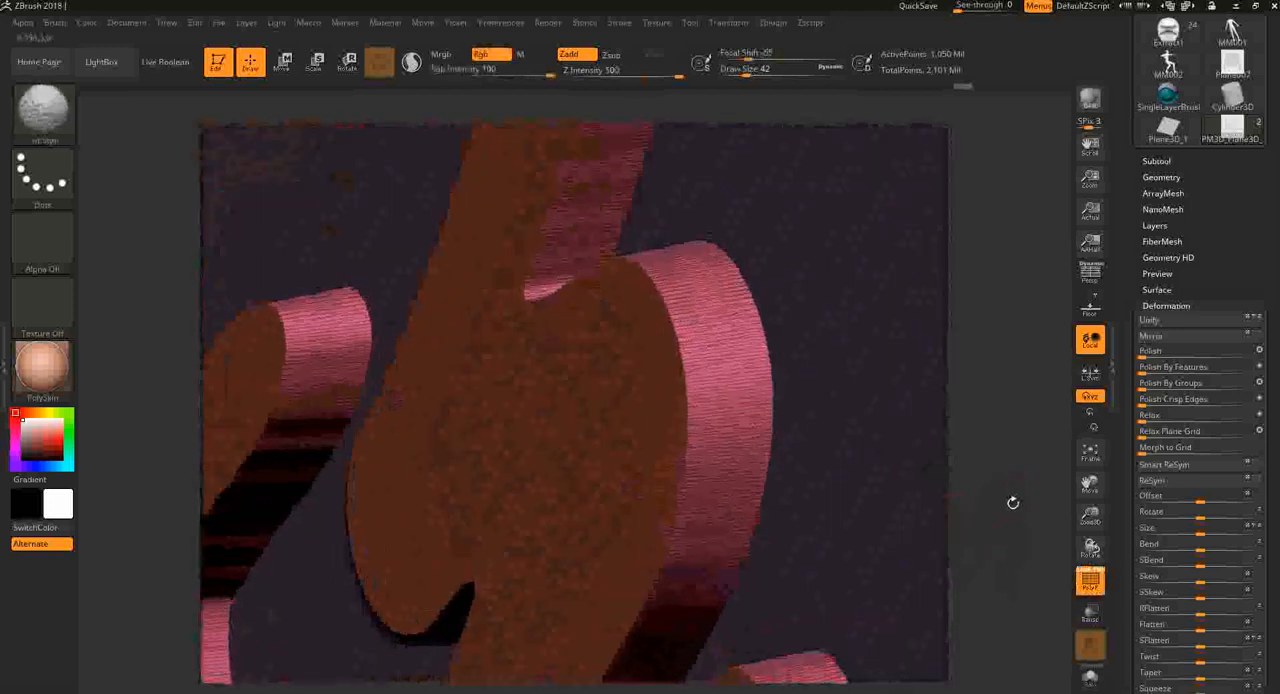
key(shift+f)
drag(1011, 420, 920, 515)
- Undo the polishing, the side-wall grouping and the extrusion, back to the flat character with the surrounding plane masked
key(ctrl)
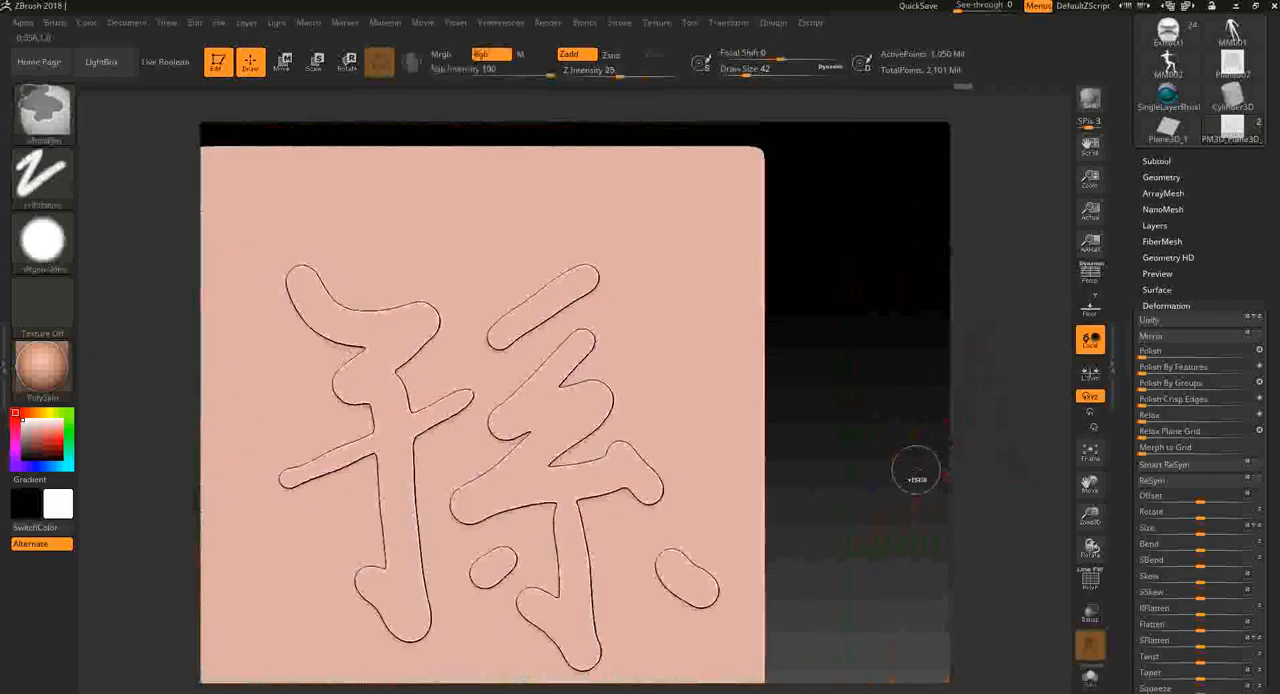
ctrl+click(910, 478)
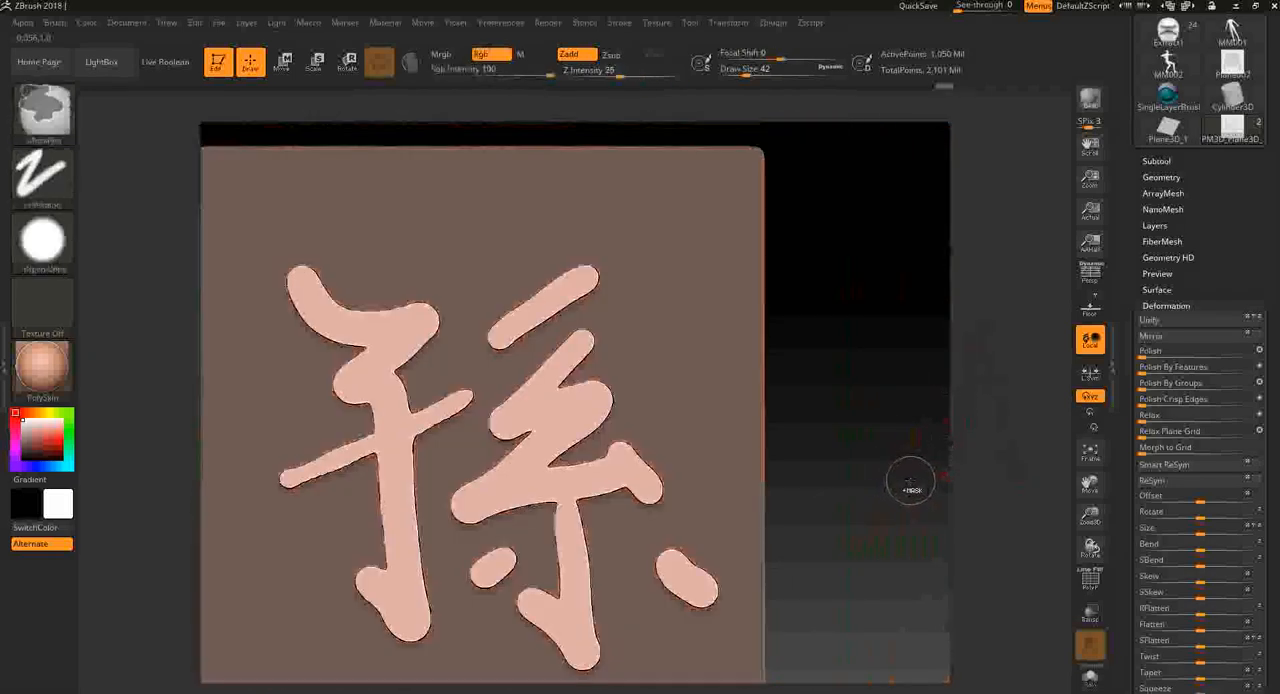
drag(932, 510, 911, 509)
key(ctrl+z)
key(ctrl+z)
key(ctrl+z)
key(ctrl+z)
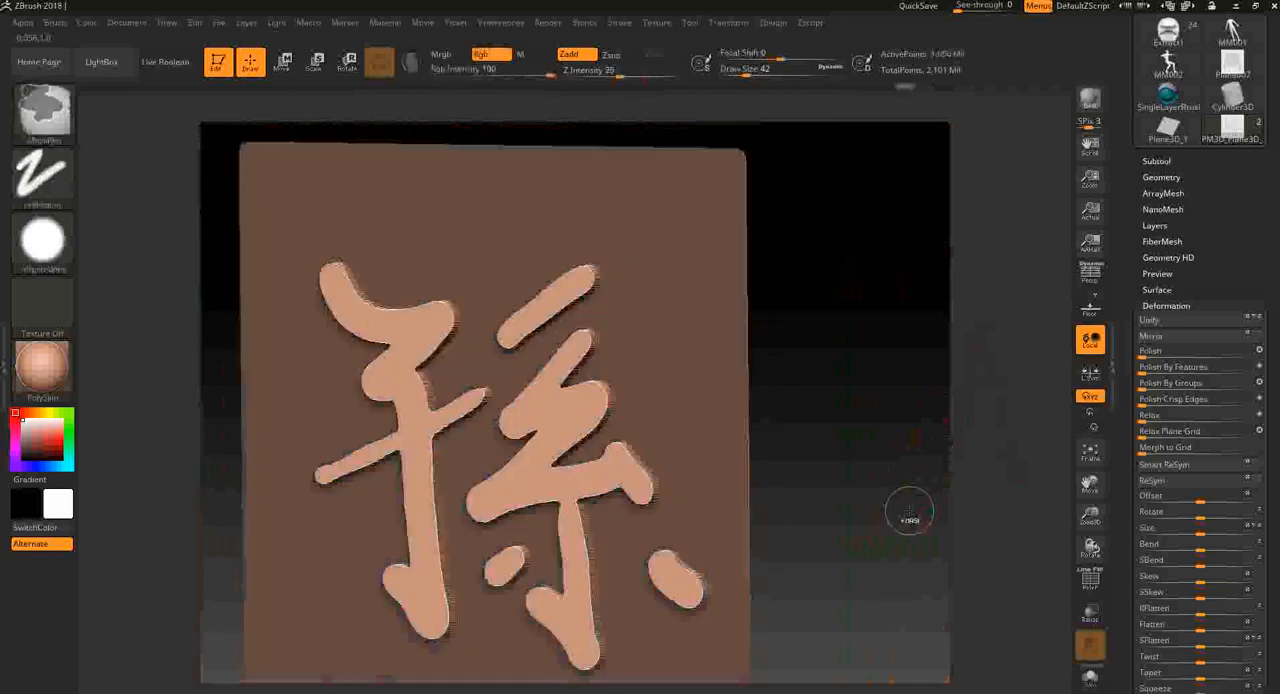
key(ctrl+z)
key(ctrl+z)
key(ctrl+z)
key(ctrl+z)
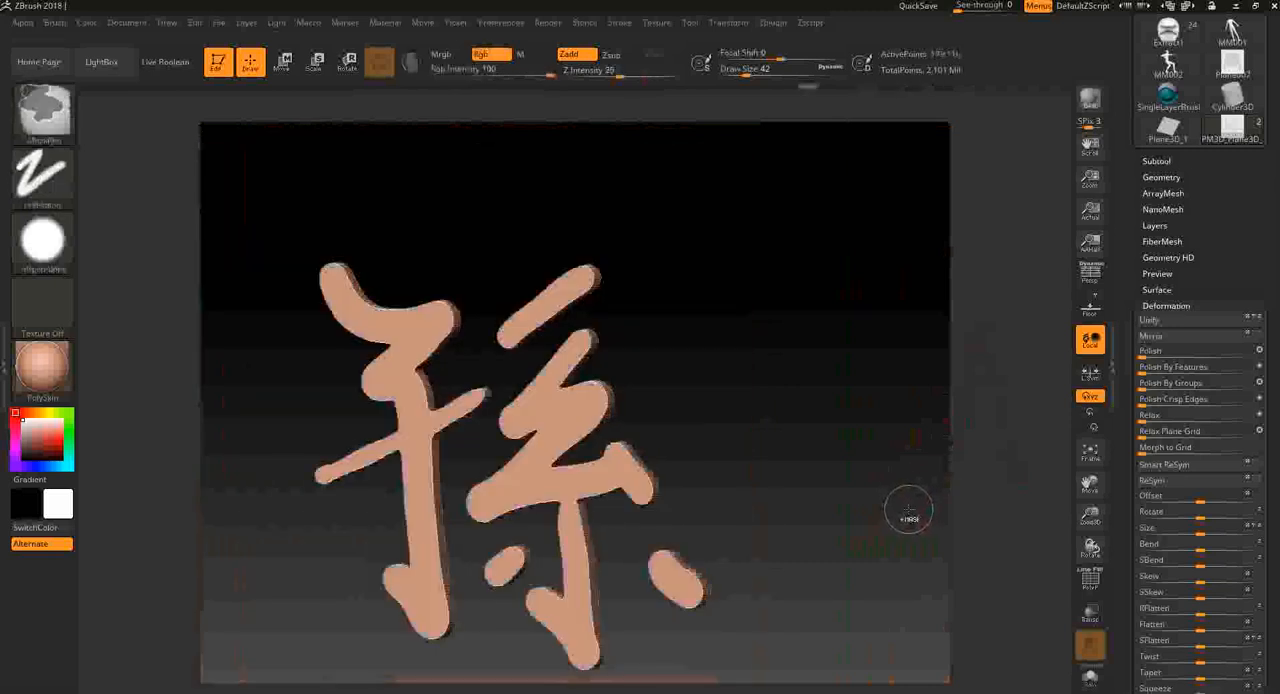
key(ctrl+z)
key(ctrl+z)
key(ctrl+z)
key(ctrl+z)
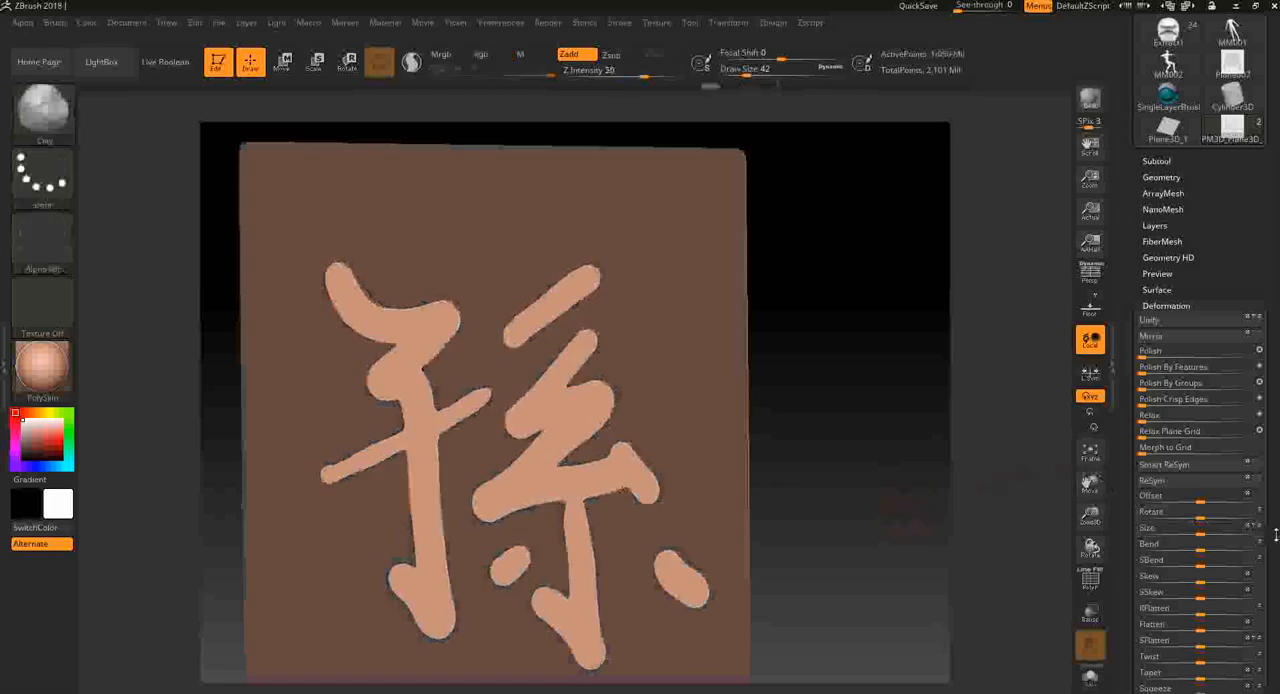
- Try raising the unmasked character with the Inflate Balloon deformation, inspect it with the PolyFrame display and return to the flat character
scroll(1232, 478, down, 5)
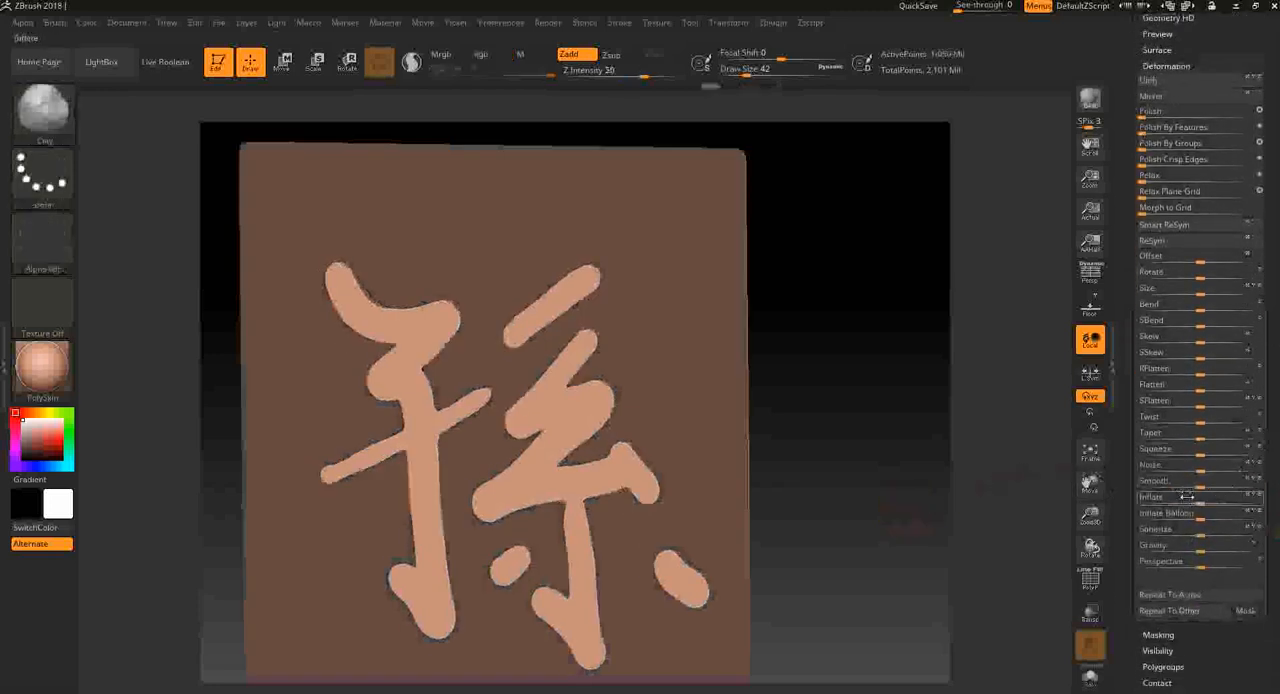
drag(1203, 516, 1207, 517)
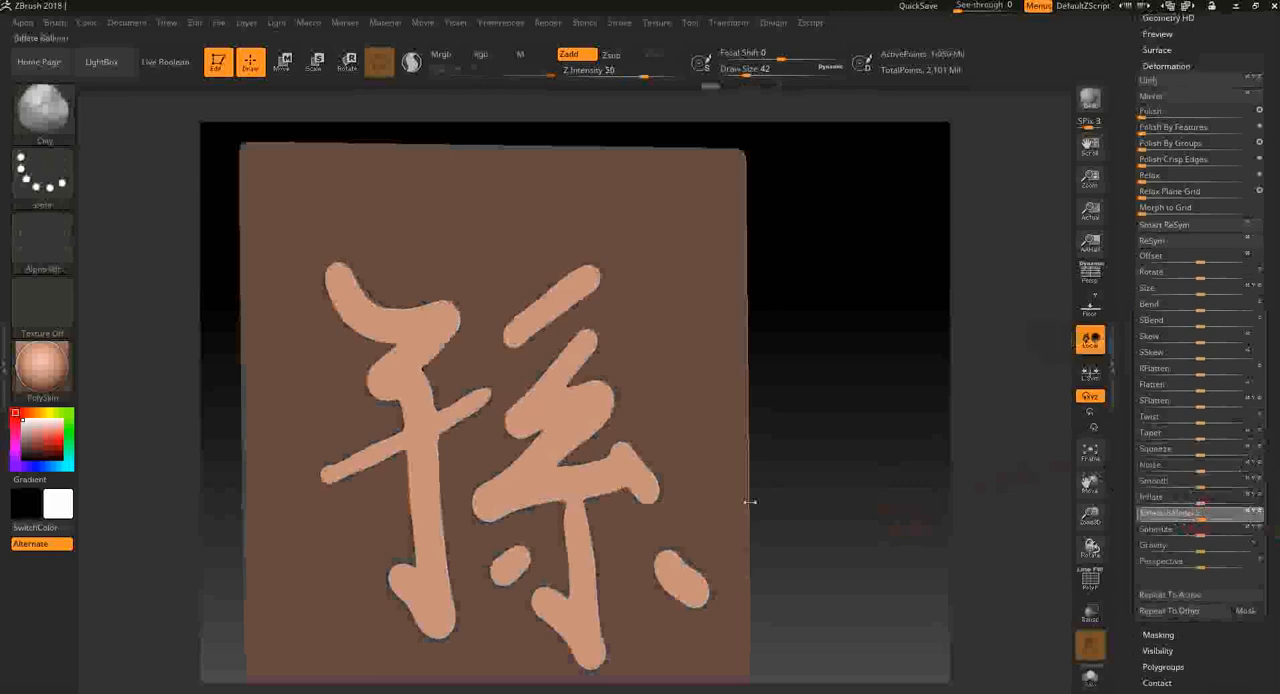
drag(831, 506, 838, 490)
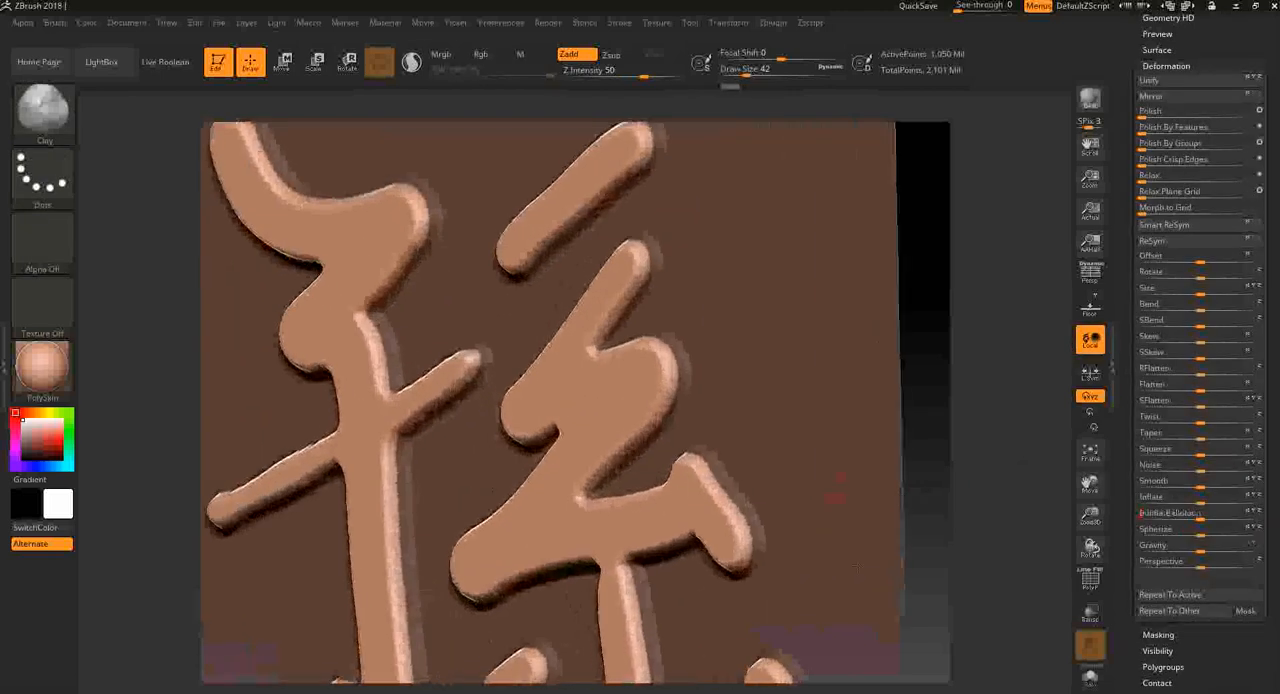
mouse_move(986, 417)
alt+mouse_down()
mouse_move(1006, 480)
mouse_move(1006, 454)
mouse_move(1005, 525)
mouse_move(856, 436)
alt+mouse_up()
key(shift+f)
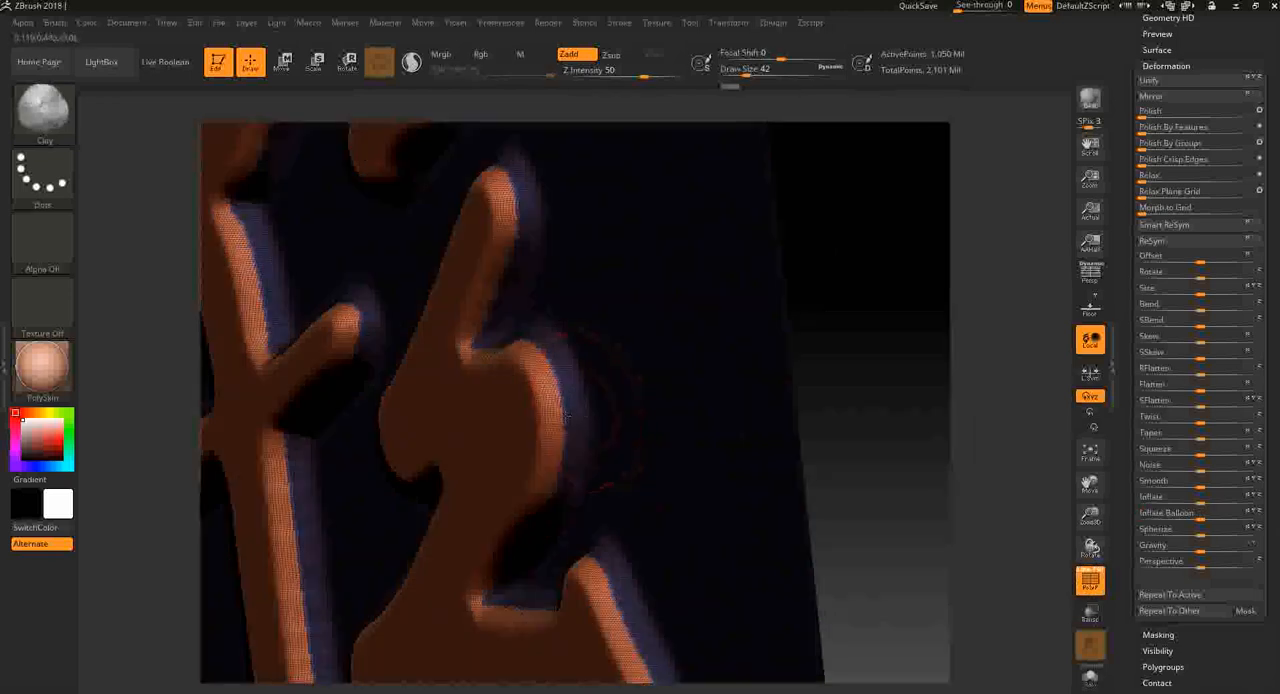
mouse_move(862, 292)
mouse_down()
mouse_move(980, 352)
mouse_move(1009, 397)
mouse_move(917, 383)
mouse_up()
mouse_move(836, 469)
mouse_down()
mouse_move(903, 454)
mouse_move(874, 449)
mouse_move(988, 530)
mouse_up()
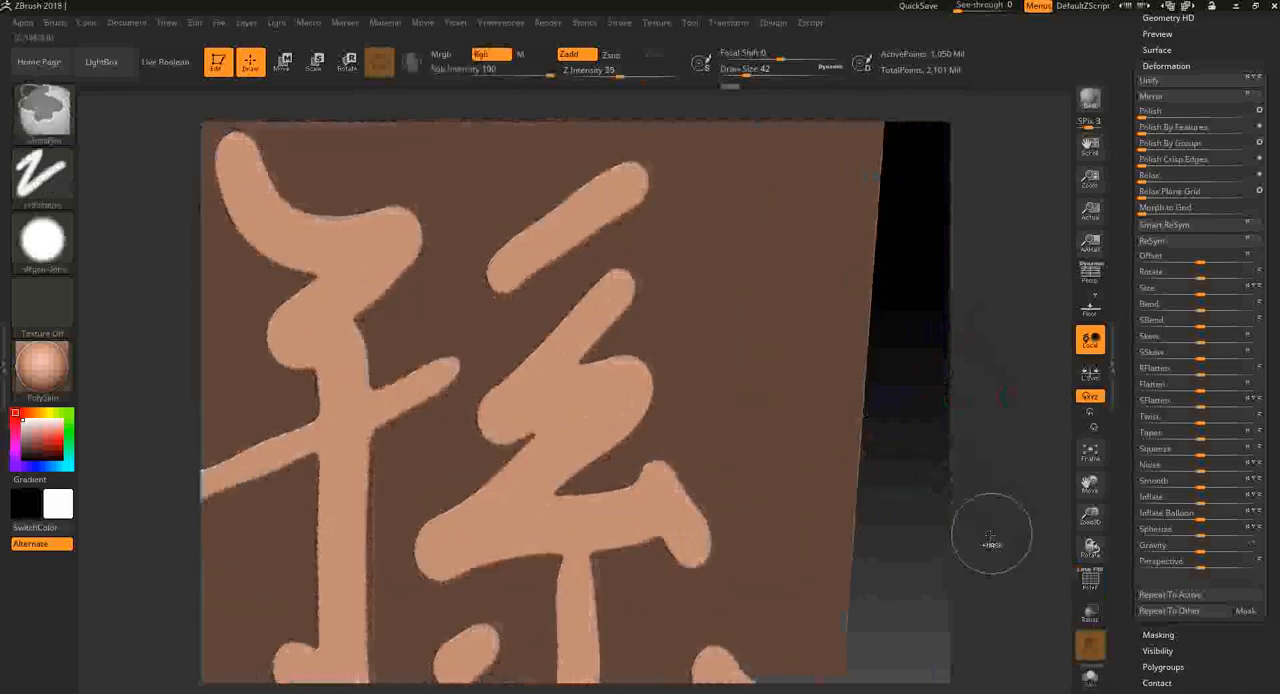
- Raise the unmasked character from the plane with the Inflate deformation and check it with the PolyFrame display
drag(1199, 500, 1218, 502)
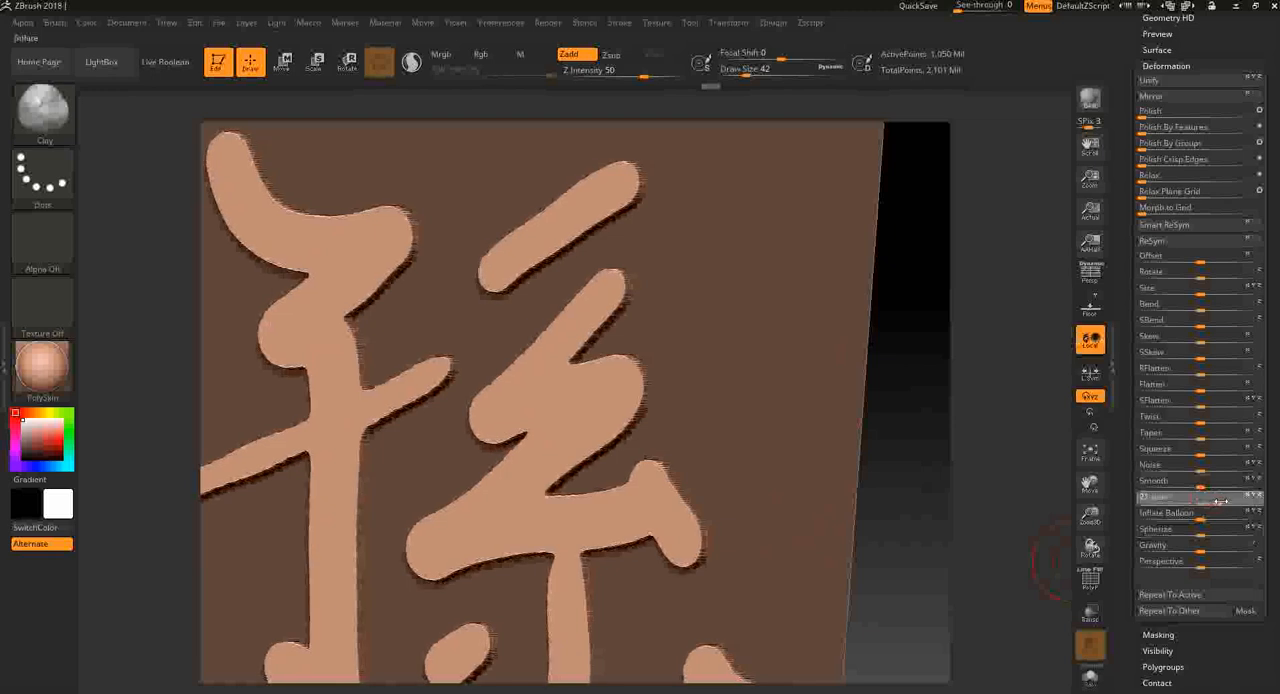
key(shift+f)
mouse_move(943, 386)
alt+mouse_down()
mouse_move(971, 460)
mouse_move(960, 461)
alt+mouse_up()
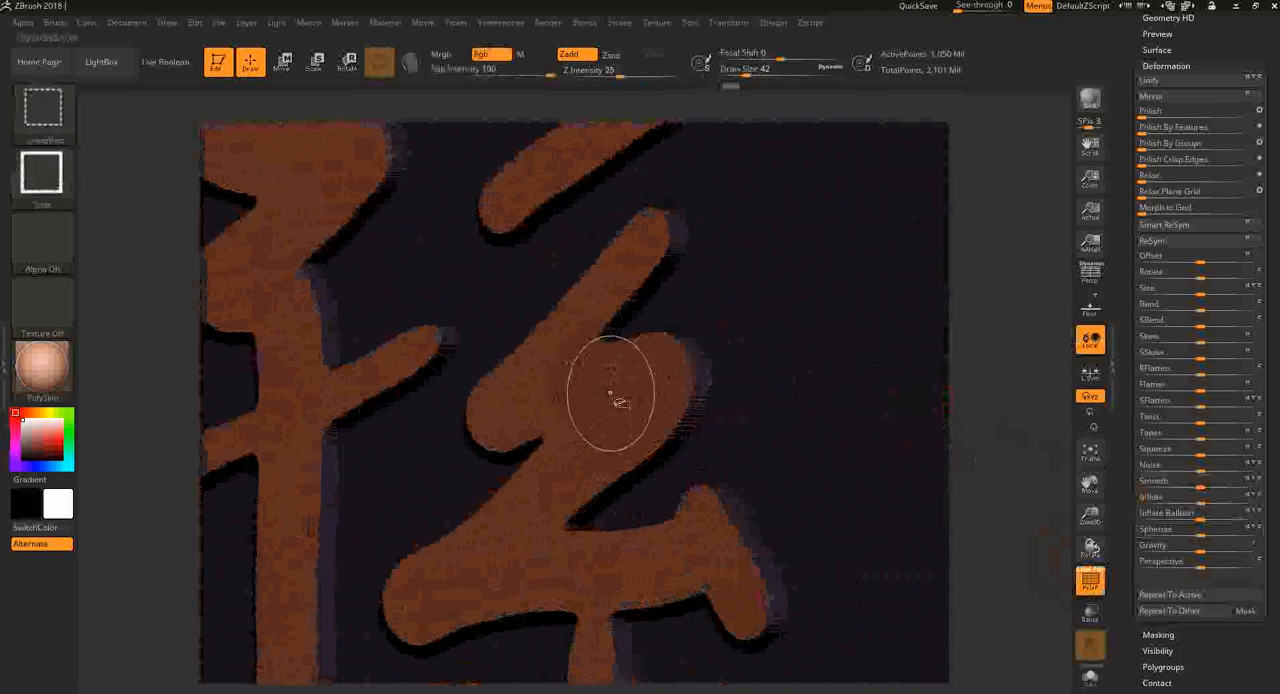
mouse_move(994, 493)
mouse_down()
mouse_move(980, 457)
mouse_move(994, 477)
mouse_up()
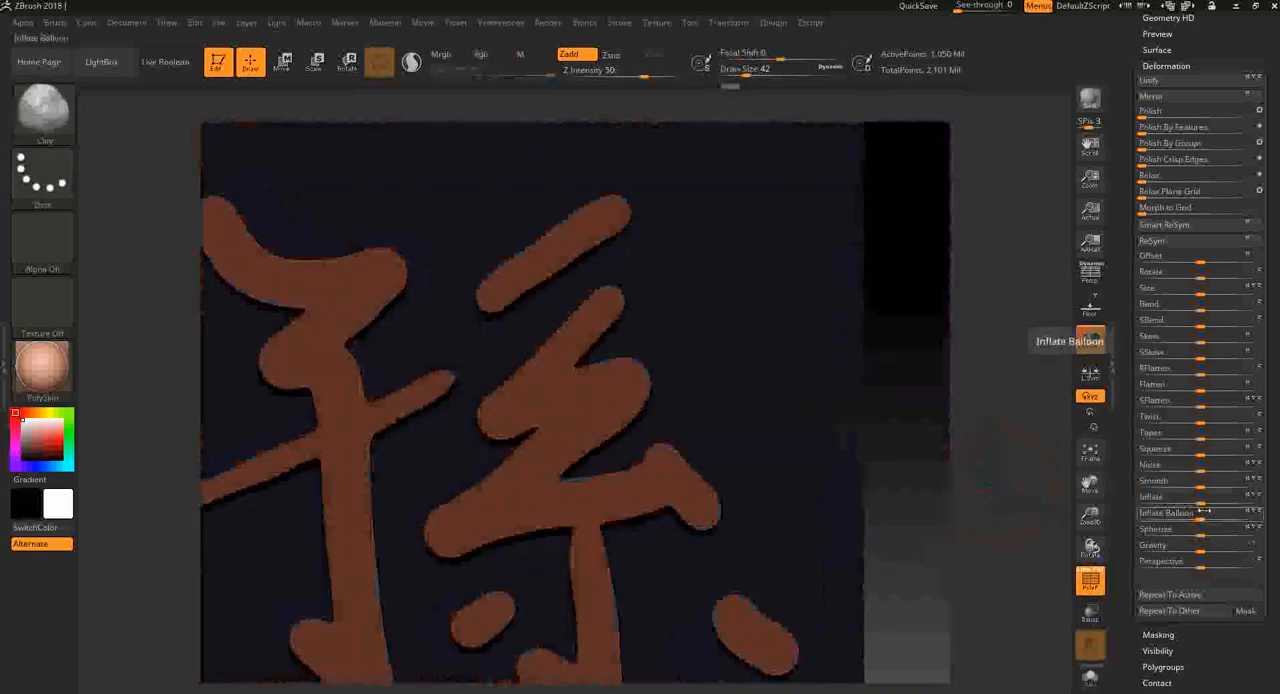
- Try rounding the raised character with the Inflate Balloon deformation, inspect it from an angle and undo it
drag(1201, 517, 1211, 518)
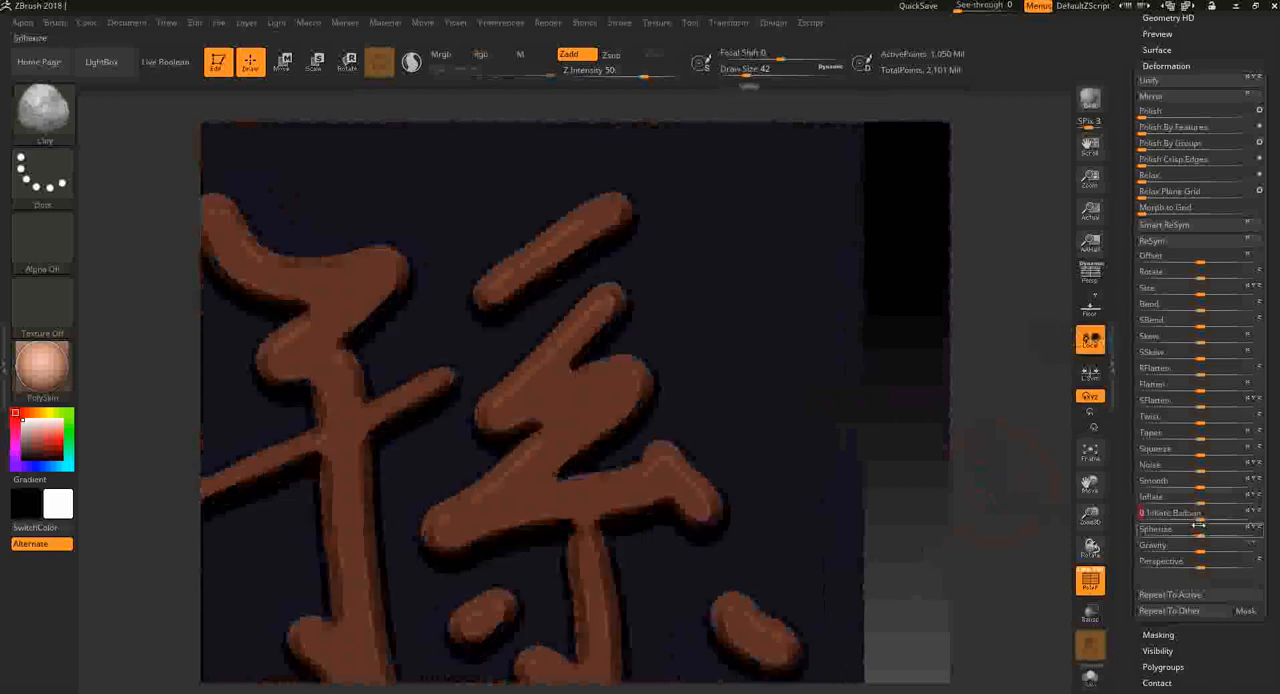
key(ctrl+z)
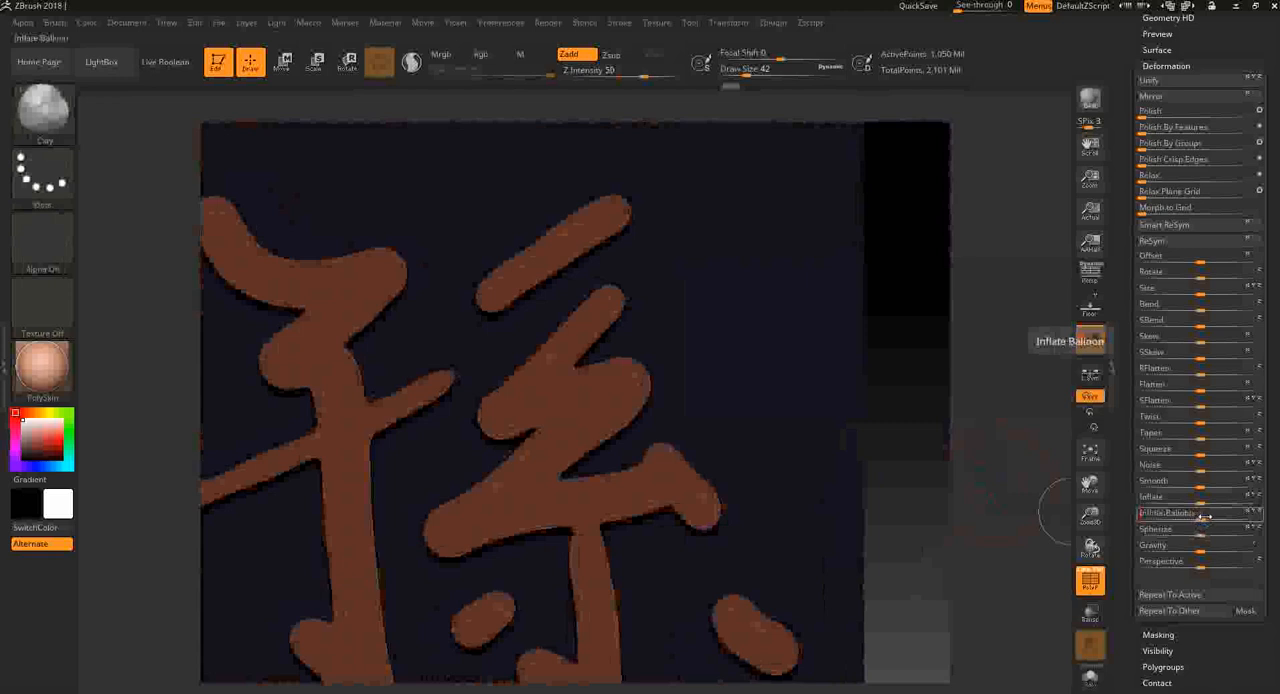
drag(1205, 517, 1213, 518)
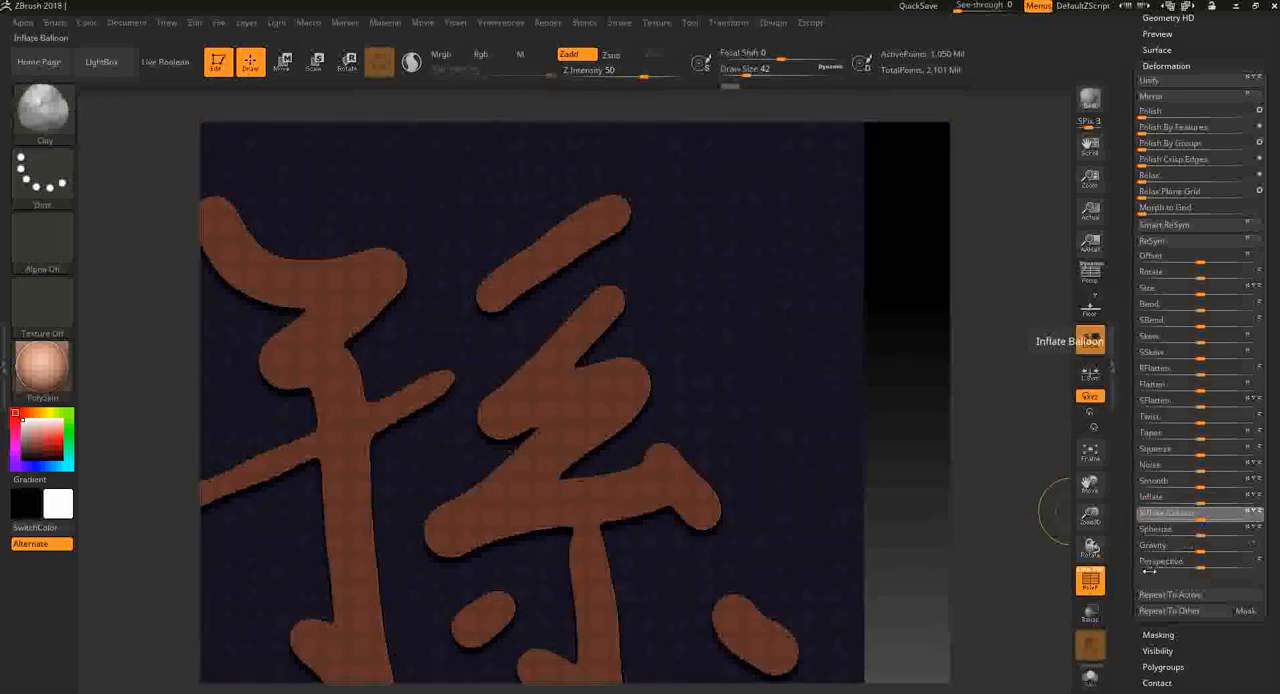
drag(962, 474, 914, 491)
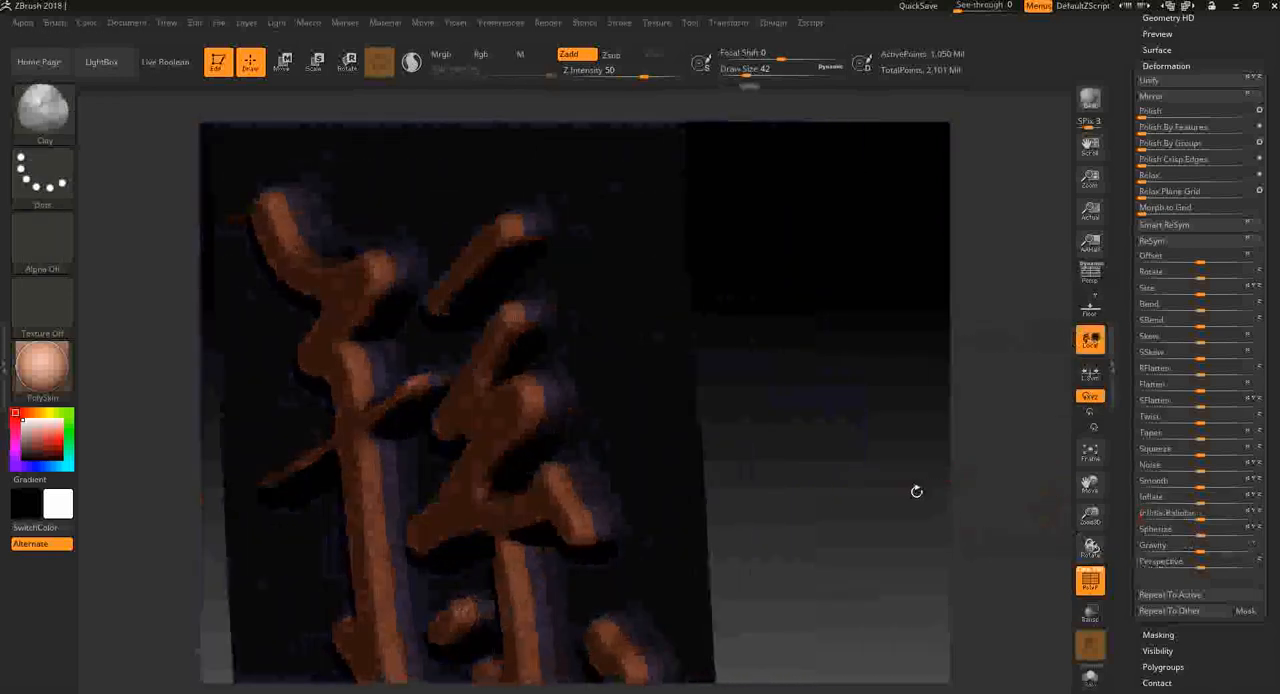
key(ctrl)
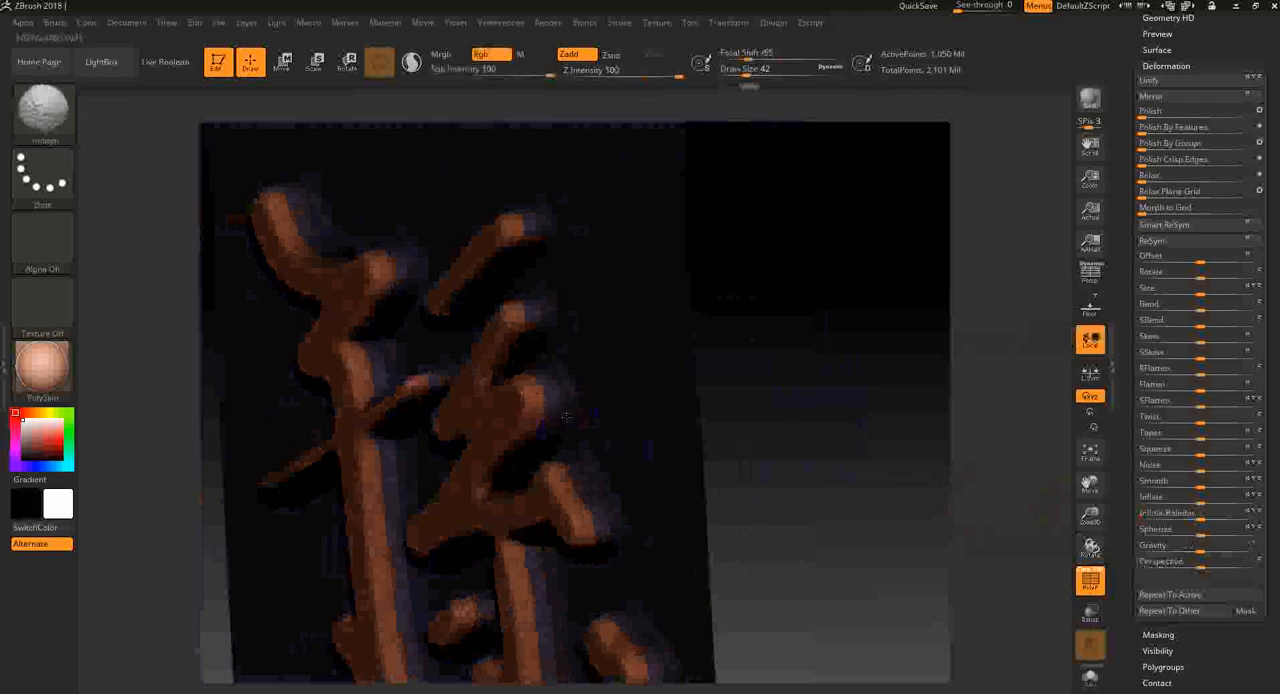
key(shift+f)
key(shift+f)
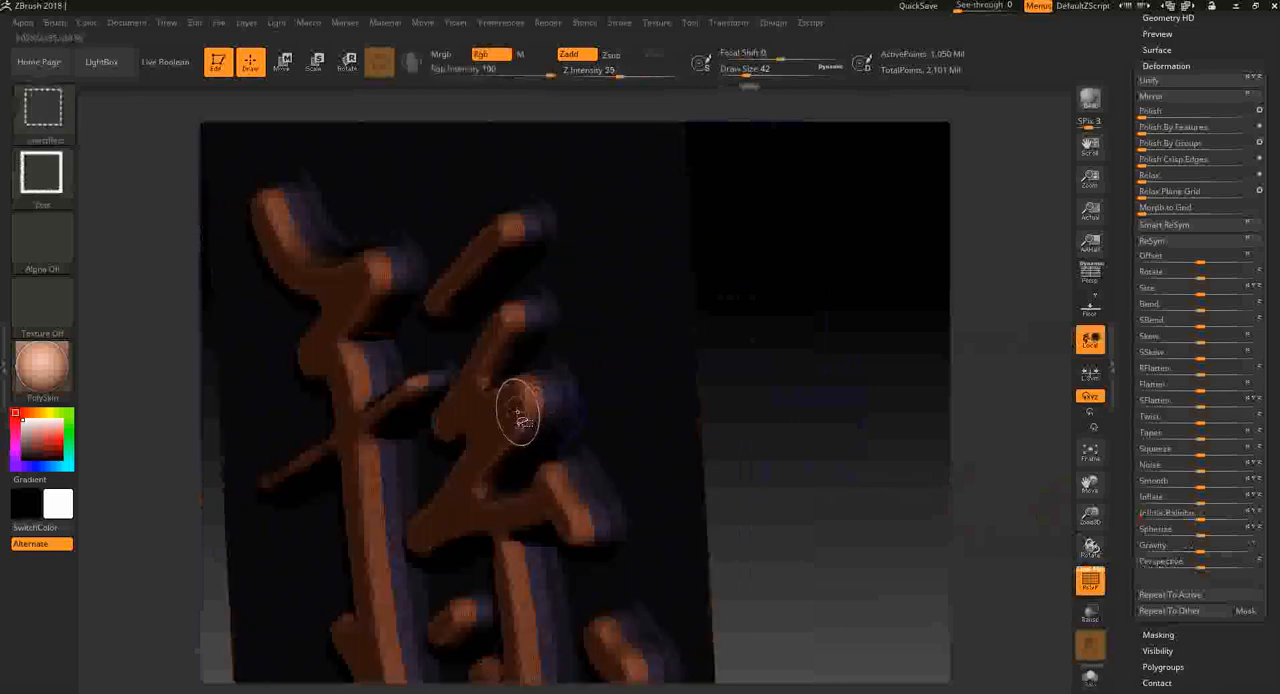
- Isolate the character, grow its visibility outward, turn the added side-wall strip into its own polygroup and show the whole plane
ctrl+shift+click(521, 408)
drag(768, 406, 928, 496)
drag(1220, 663, 1210, 565)
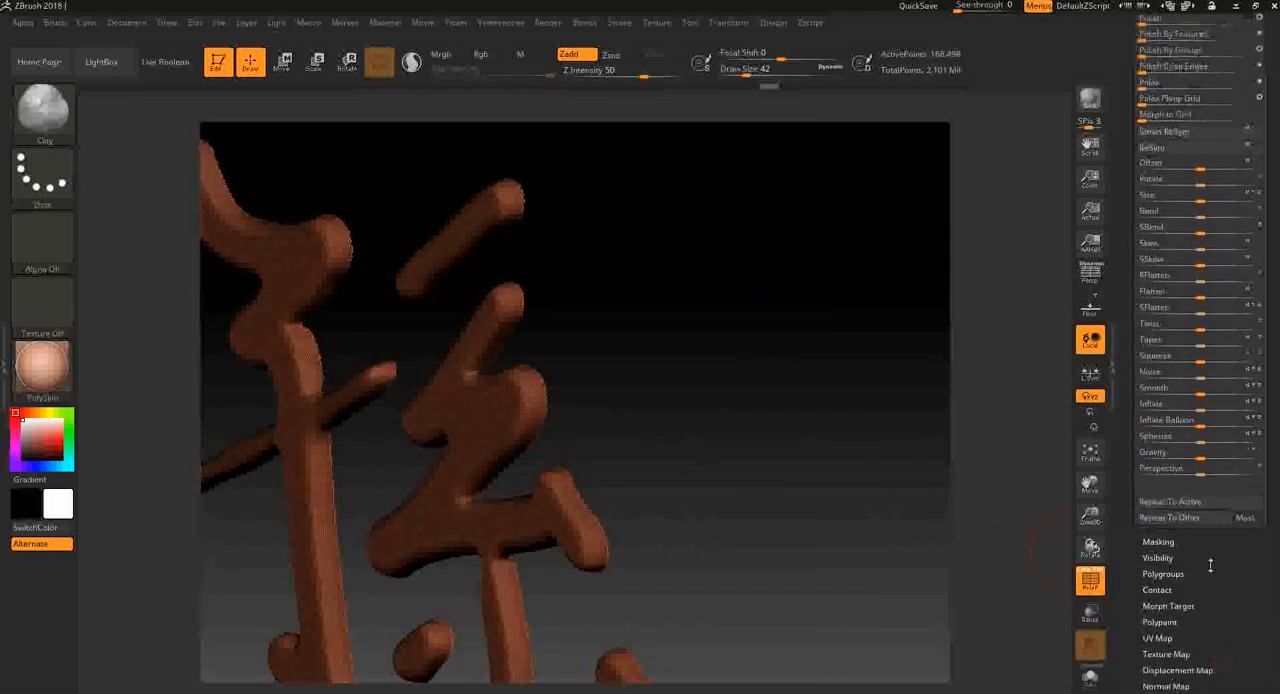
click(1160, 558)
drag(1226, 368, 1226, 424)
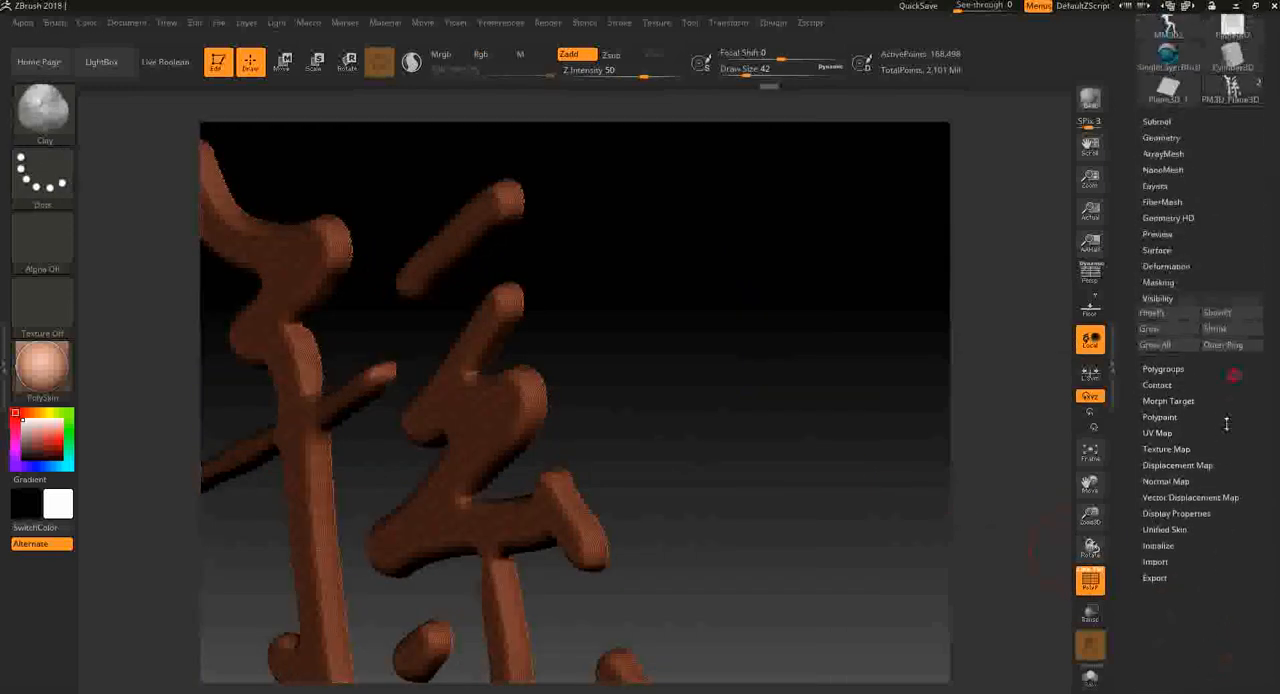
click(1172, 344)
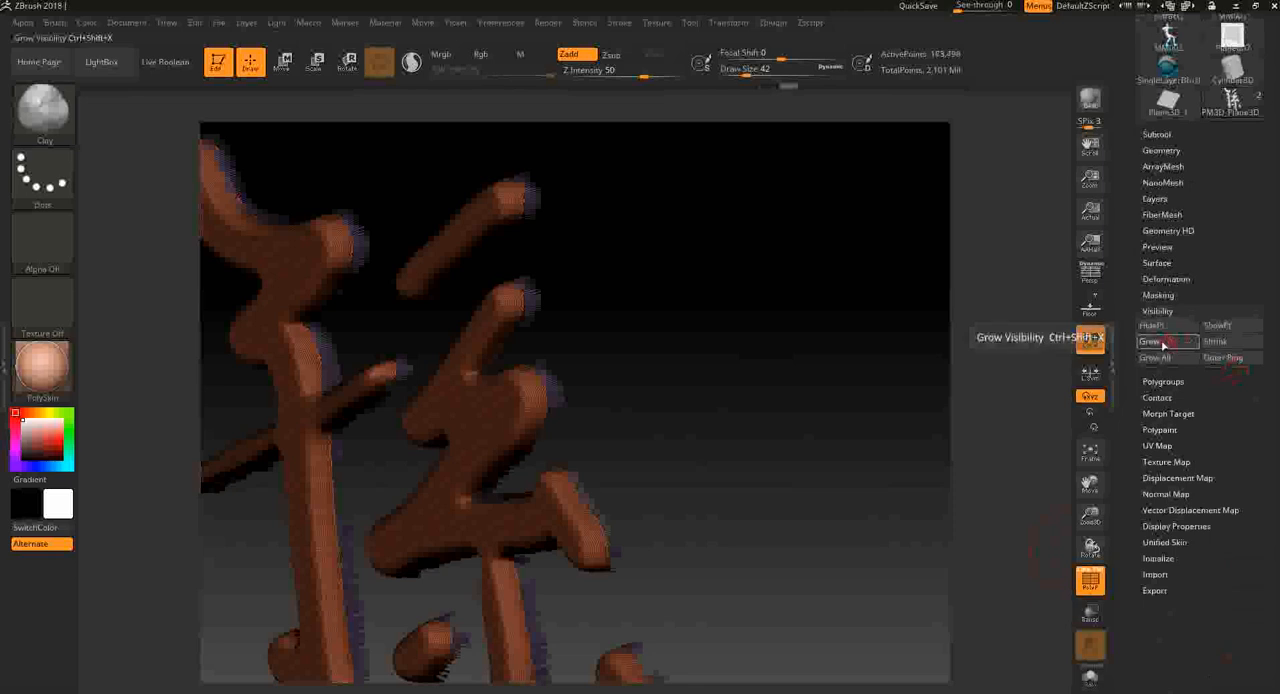
click(1163, 345)
ctrl+shift+click(506, 407)
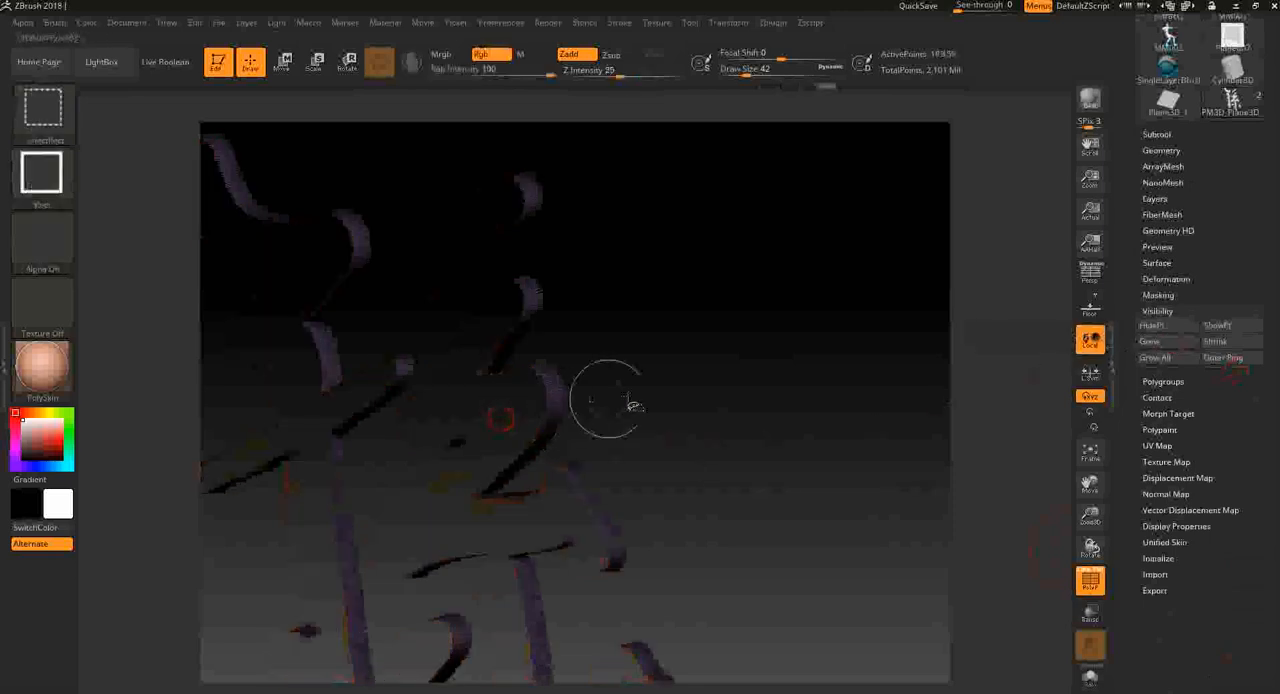
ctrl+shift+click(850, 430)
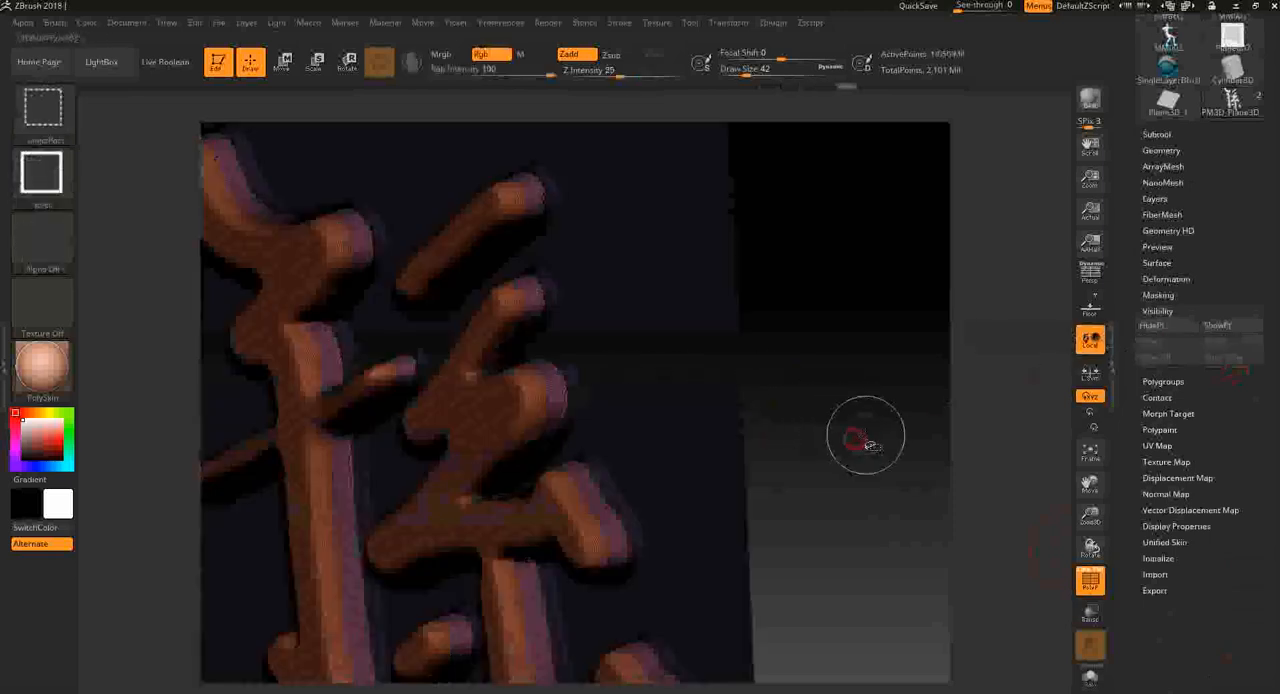
- Examine the side-wall polygroups from several angles with the PolyFrame display on and off, with the Clay brush selected
key(shift+f)
drag(880, 431, 797, 455)
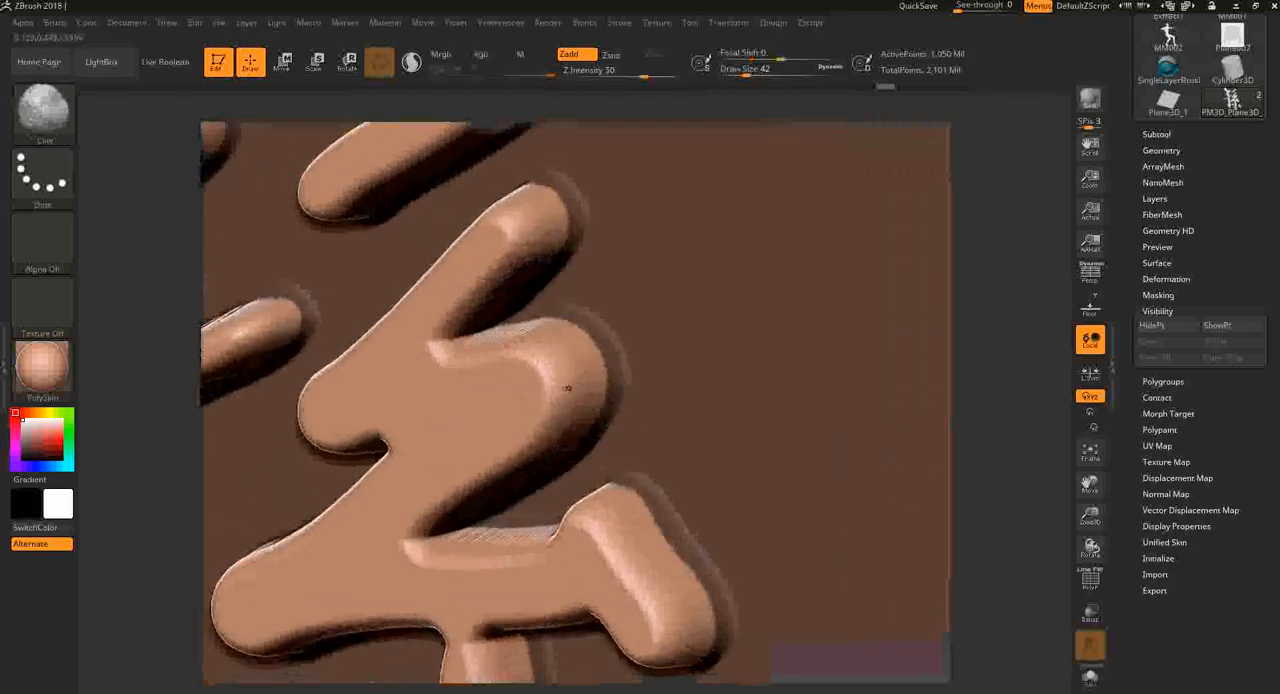
key(shift+f)
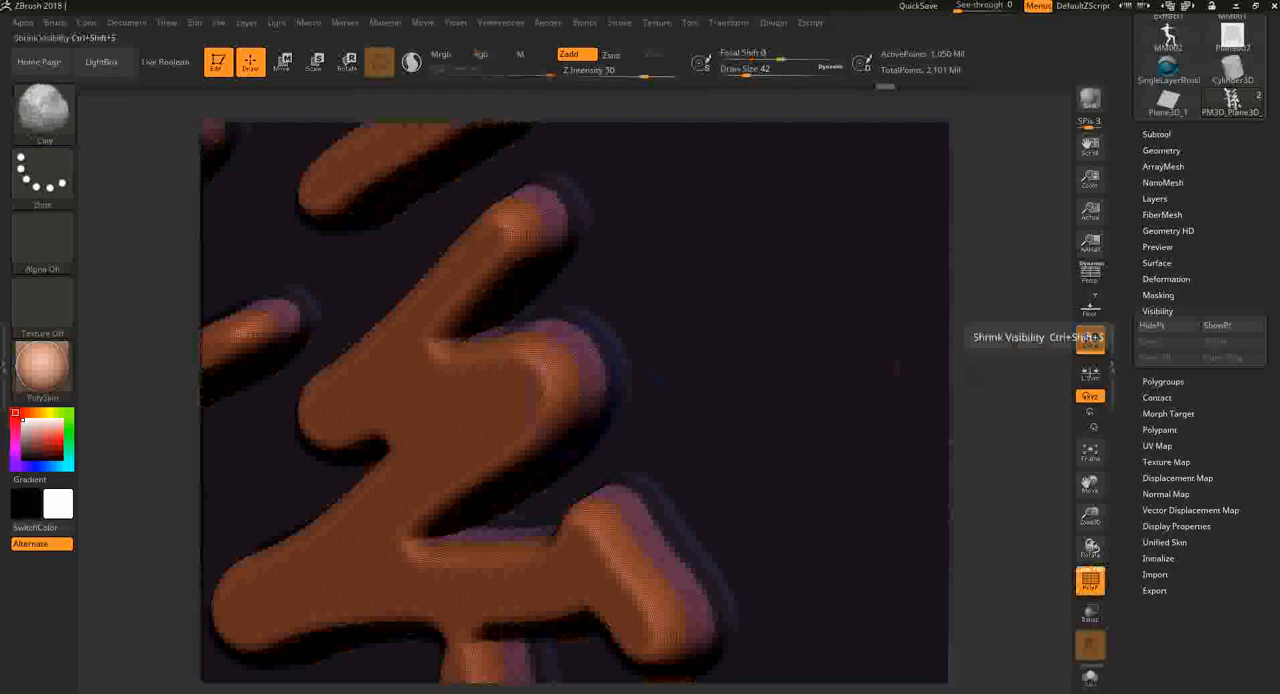
alt+drag(897, 367, 929, 363)
mouse_move(900, 415)
mouse_down()
mouse_move(934, 429)
mouse_move(926, 443)
mouse_move(926, 414)
mouse_up()
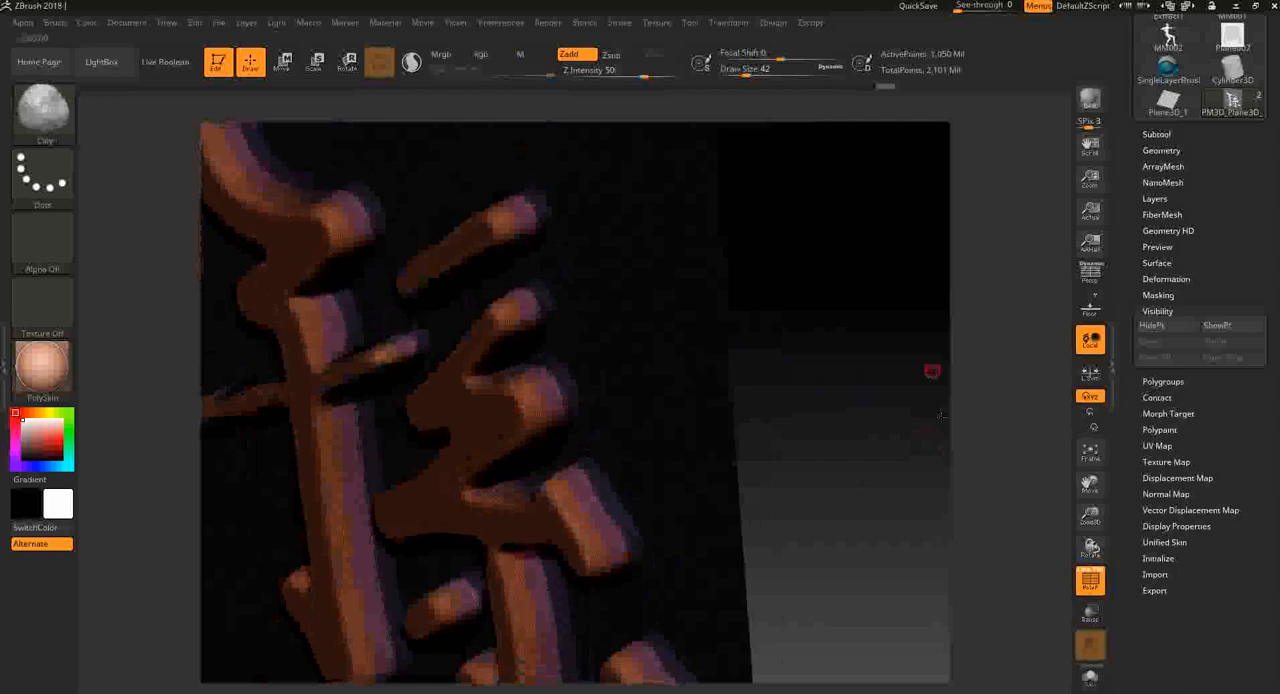
alt+drag(931, 371, 922, 412)
key(shift+f)
key(shift+f)
key(b)
key(c)
key(l)
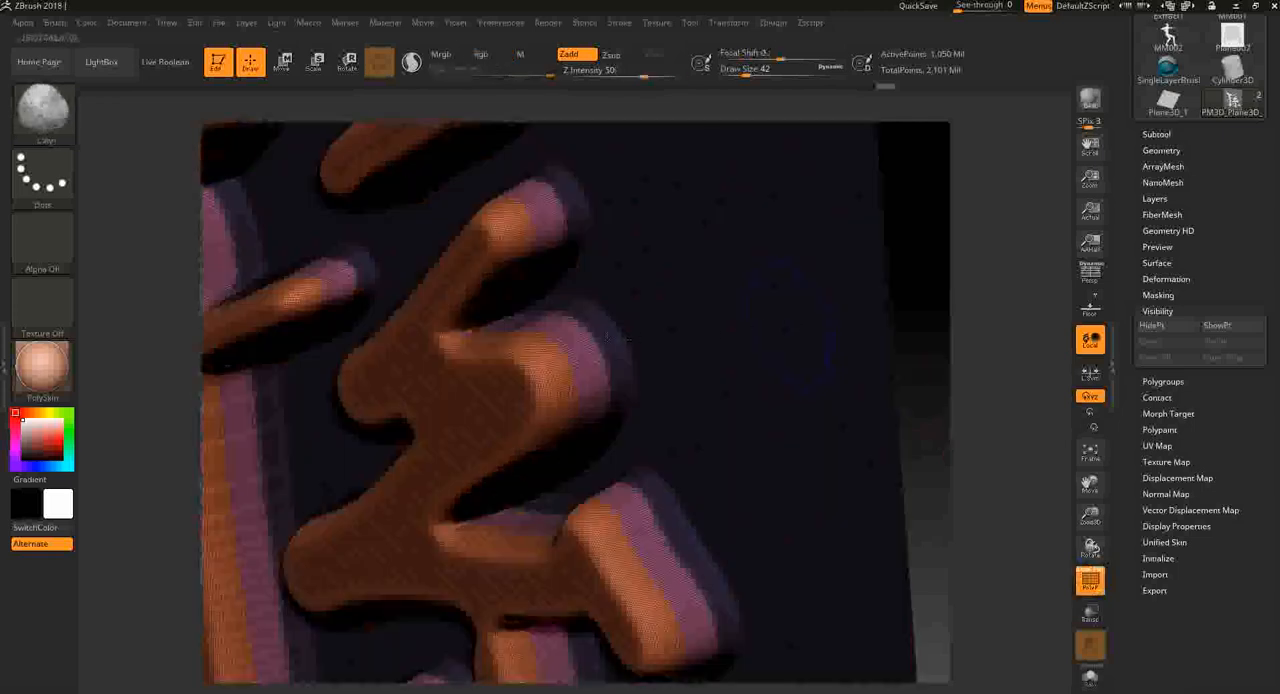
- Clear the mask and smooth the character's edges with the Polish By Groups deformation, switching its polish mode before reapplying it
ctrl+drag(956, 400, 1016, 430)
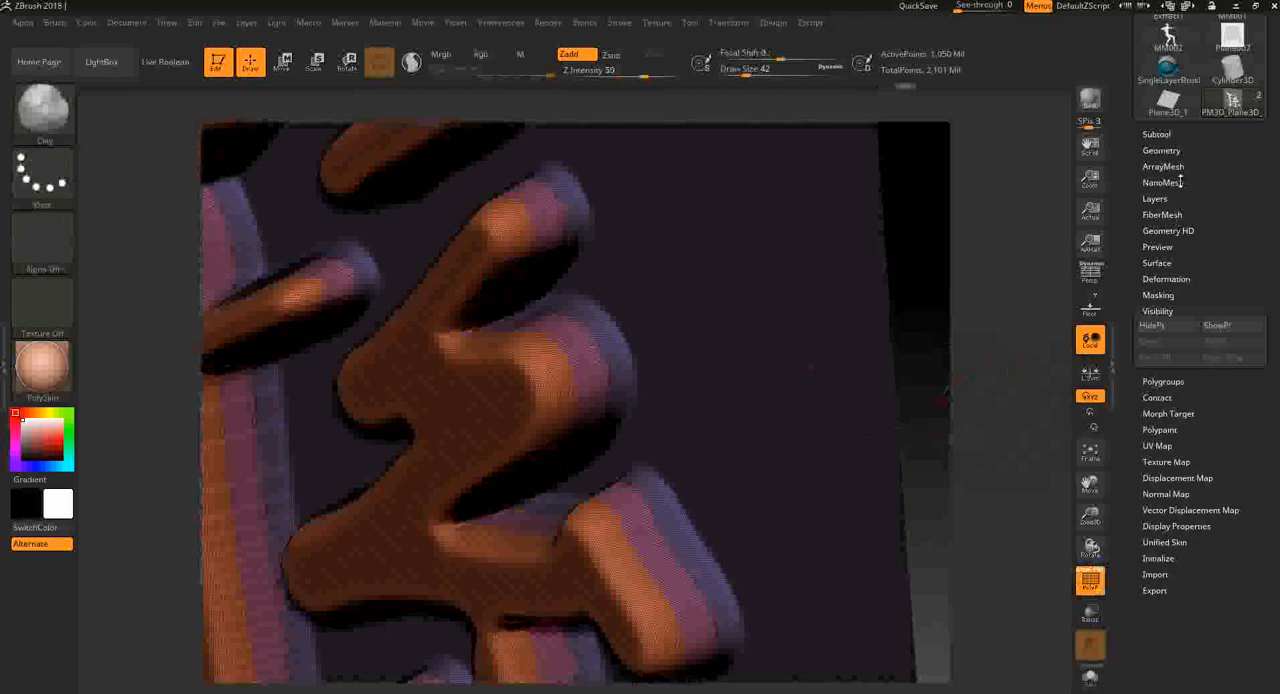
click(1168, 277)
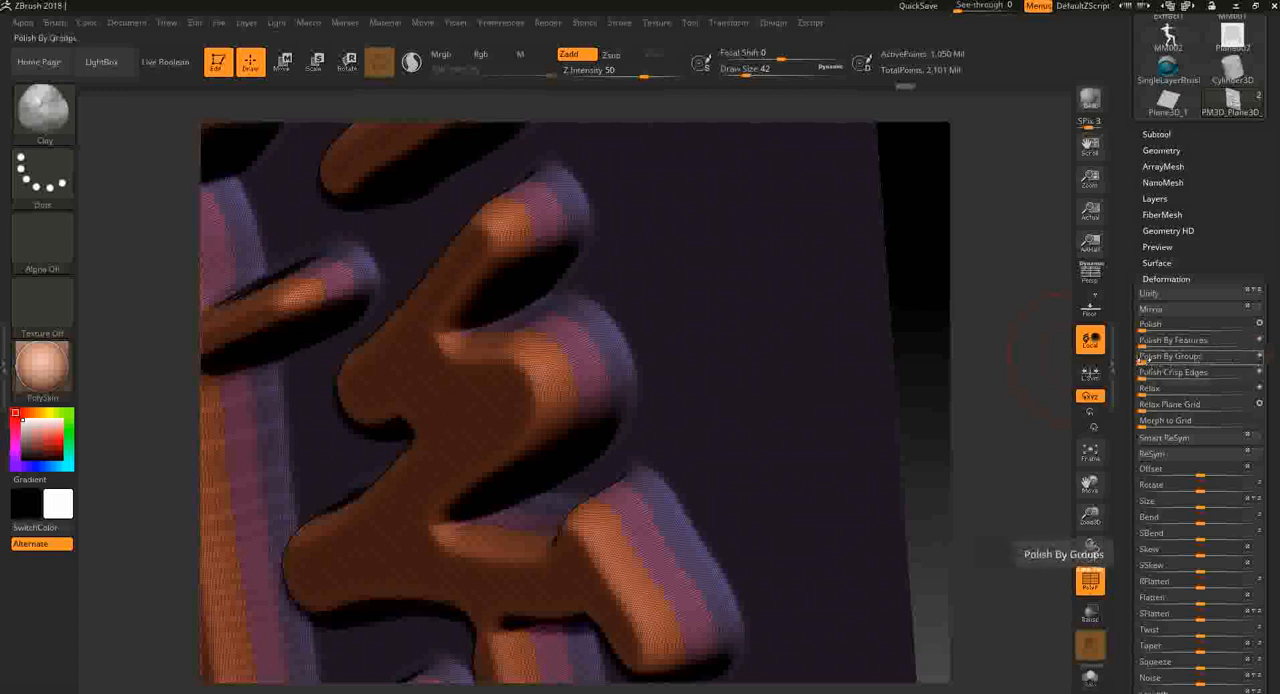
drag(1142, 360, 1148, 359)
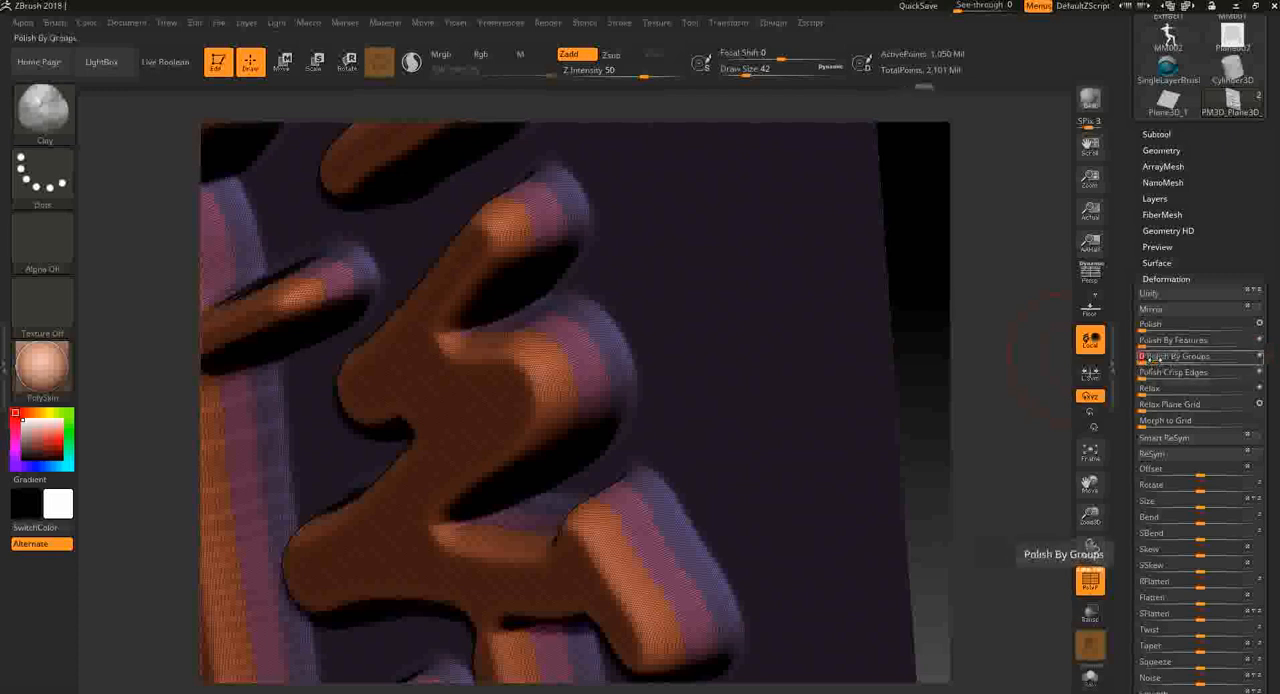
click(1259, 357)
drag(1155, 361, 1172, 360)
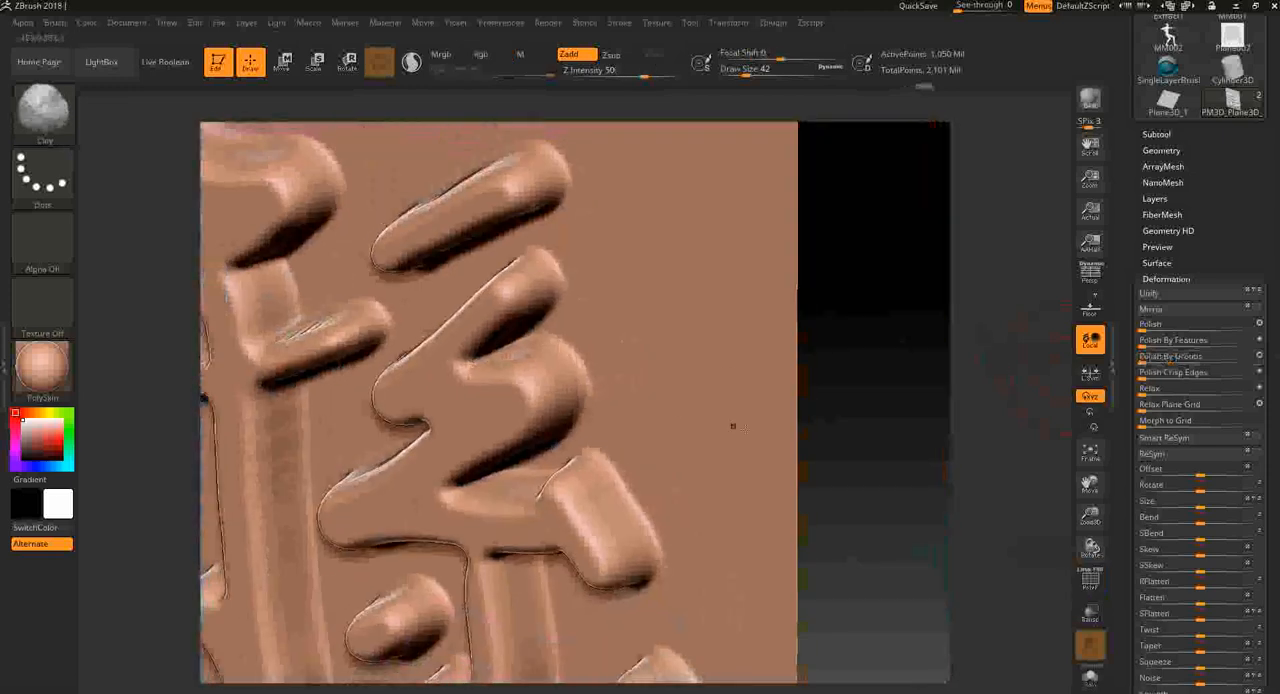
drag(908, 457, 852, 424)
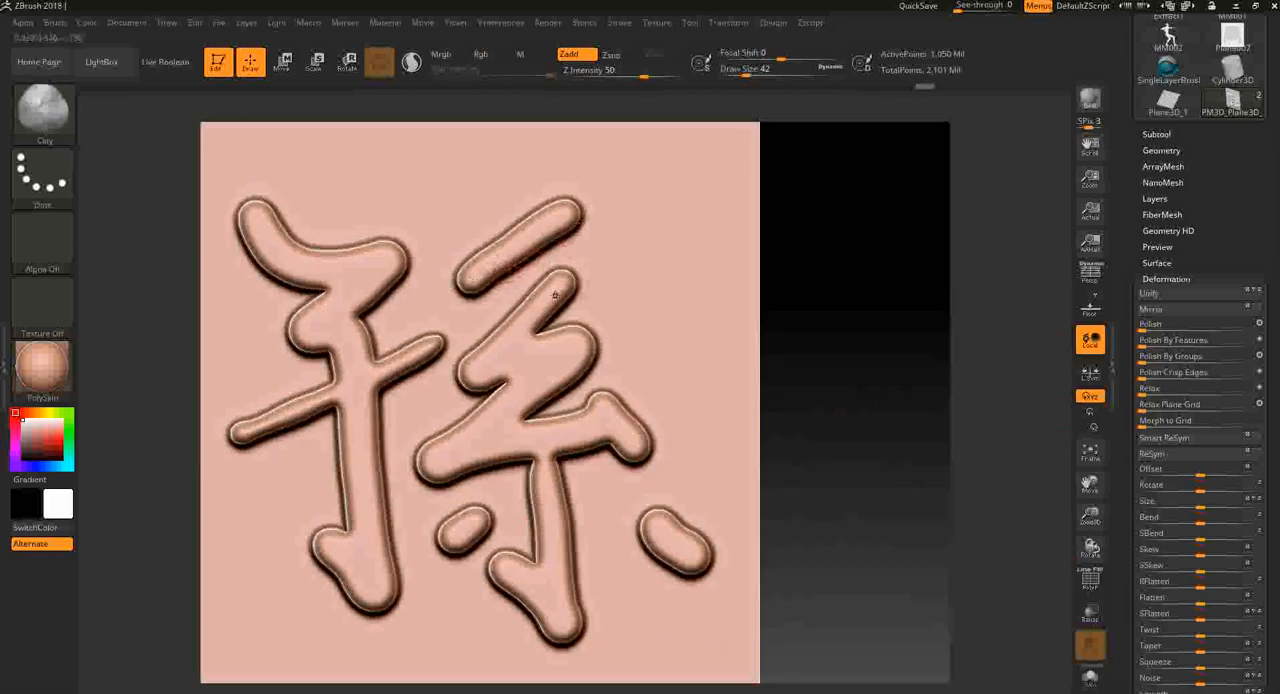
drag(862, 481, 864, 449)
alt+drag(843, 472, 872, 506)
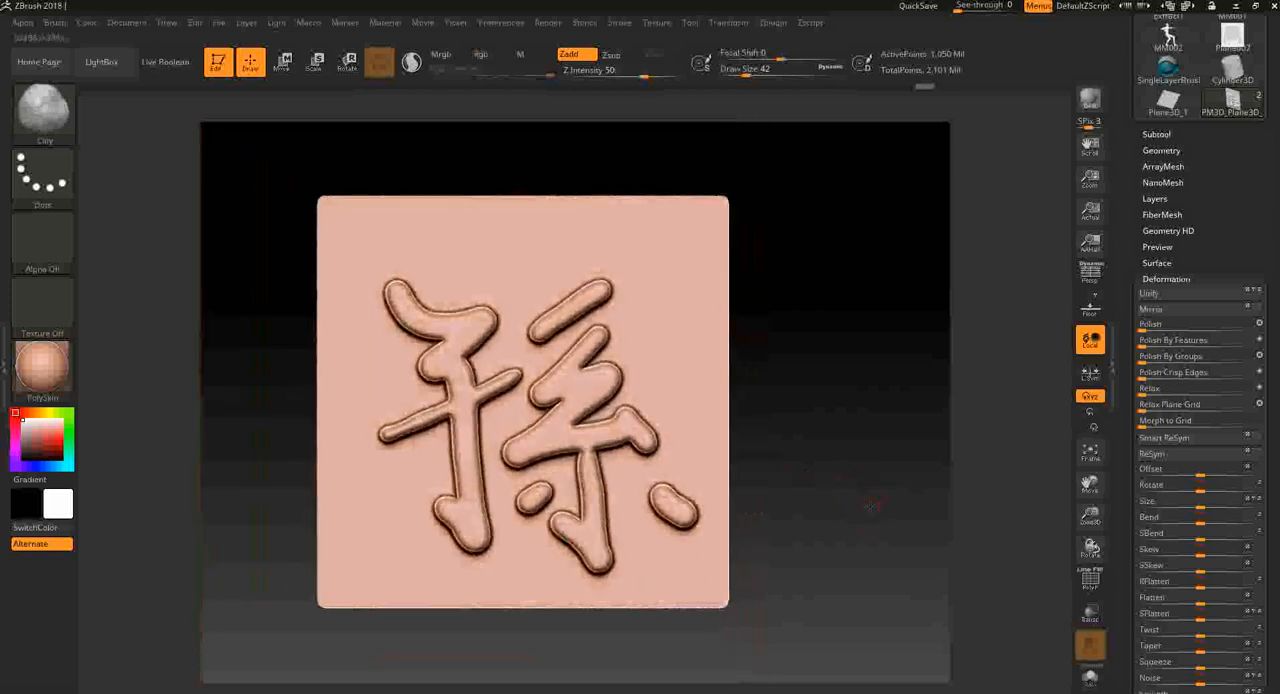
- Hide the embossed subtool PM3D_Plane3D_3 and make the flat plane PM3D_Plane3D_2 the active subtool
click(1177, 133)
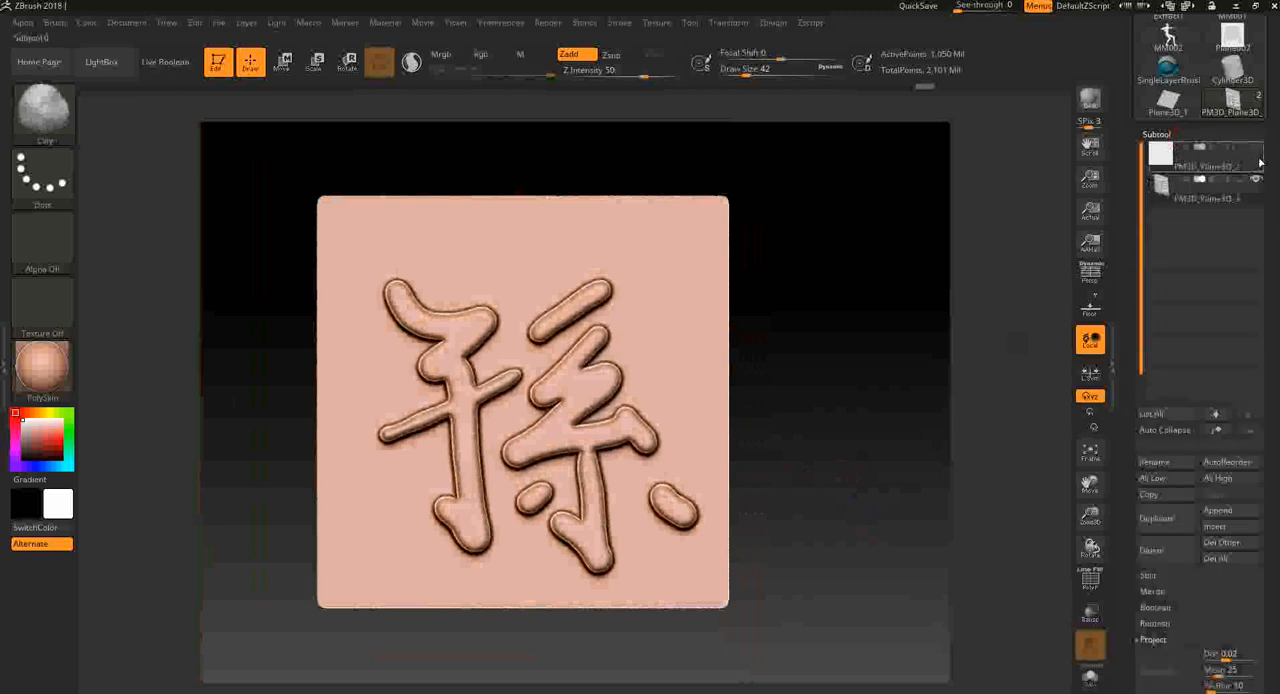
click(1257, 181)
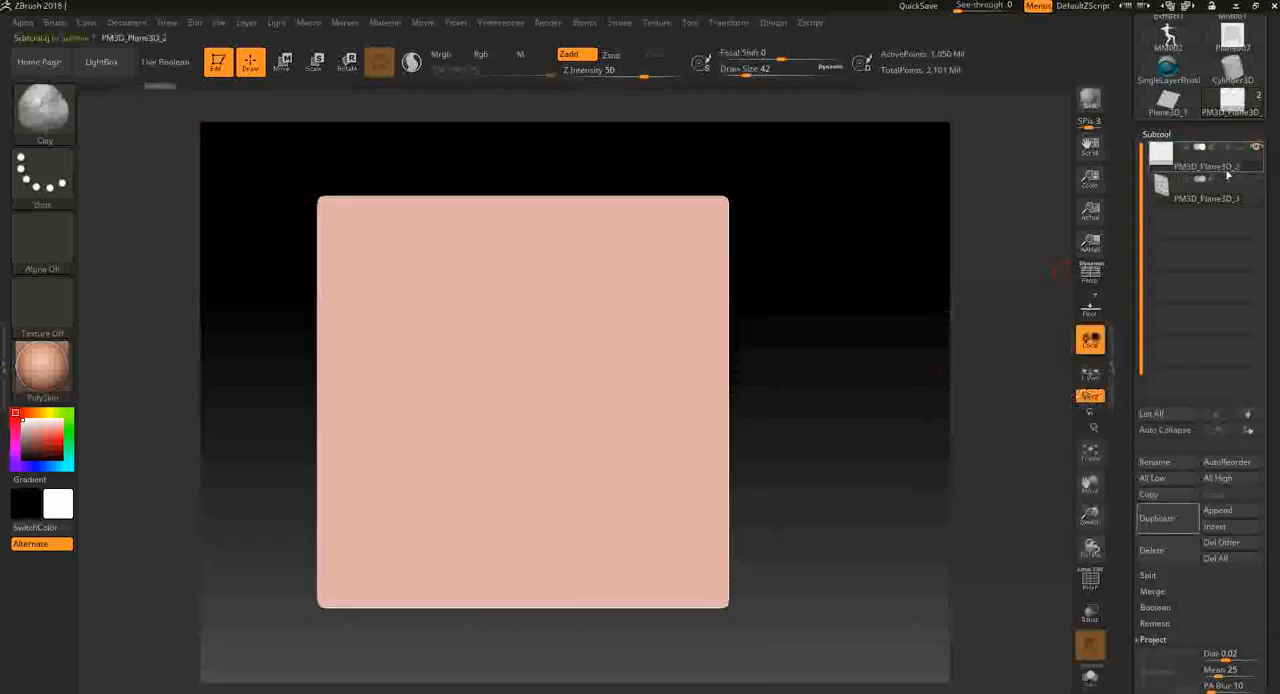
mouse_move(1235, 111)
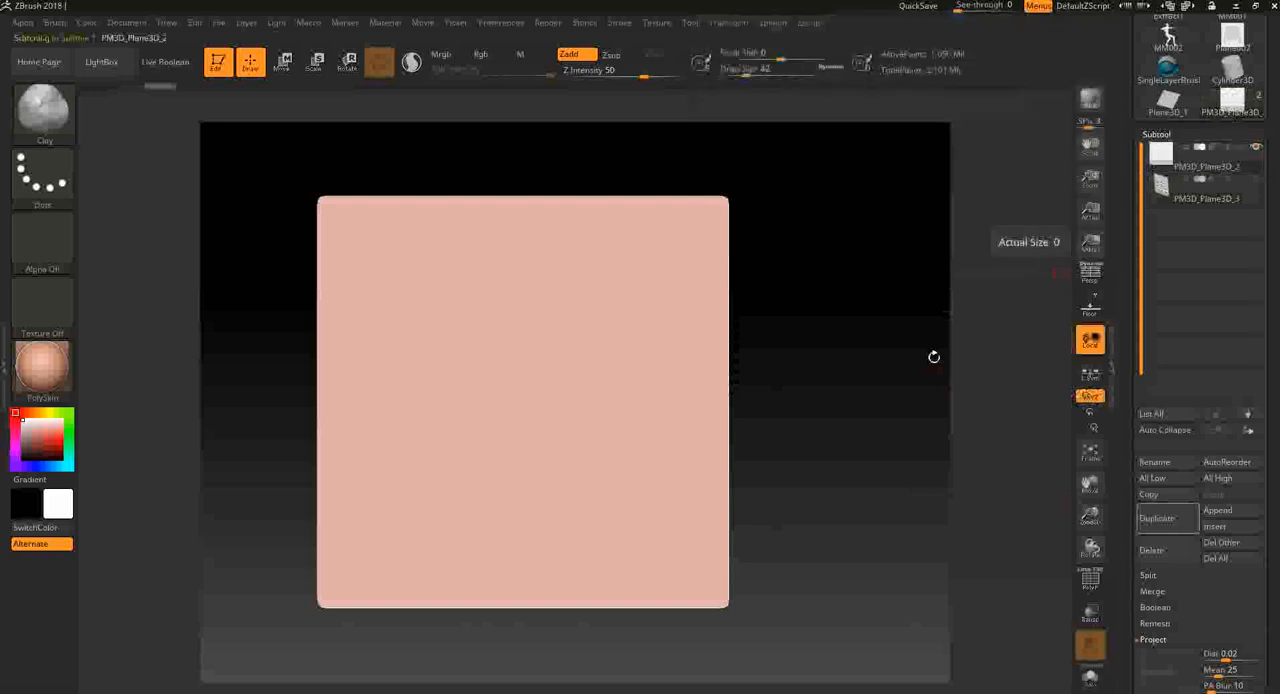
- Try two Clay brush strokes down the middle of the flat plane and undo them
drag(547, 310, 475, 455)
key(ctrl+z)
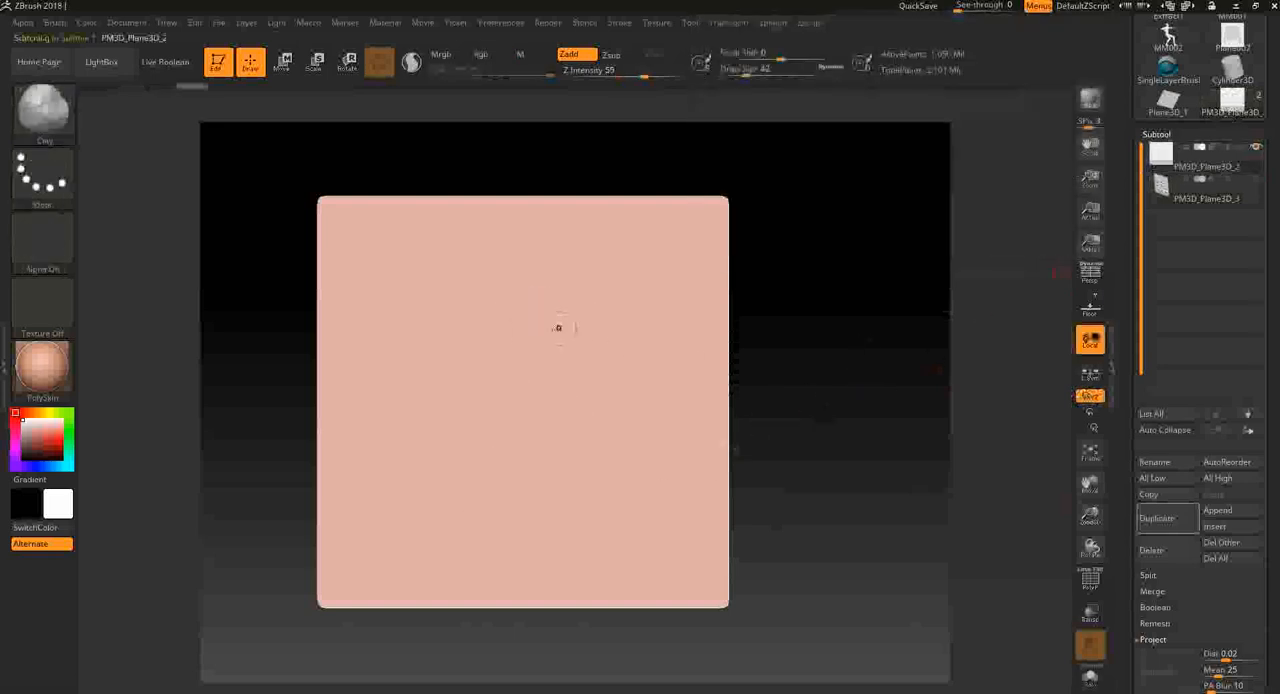
drag(548, 336, 565, 468)
key(ctrl+z)
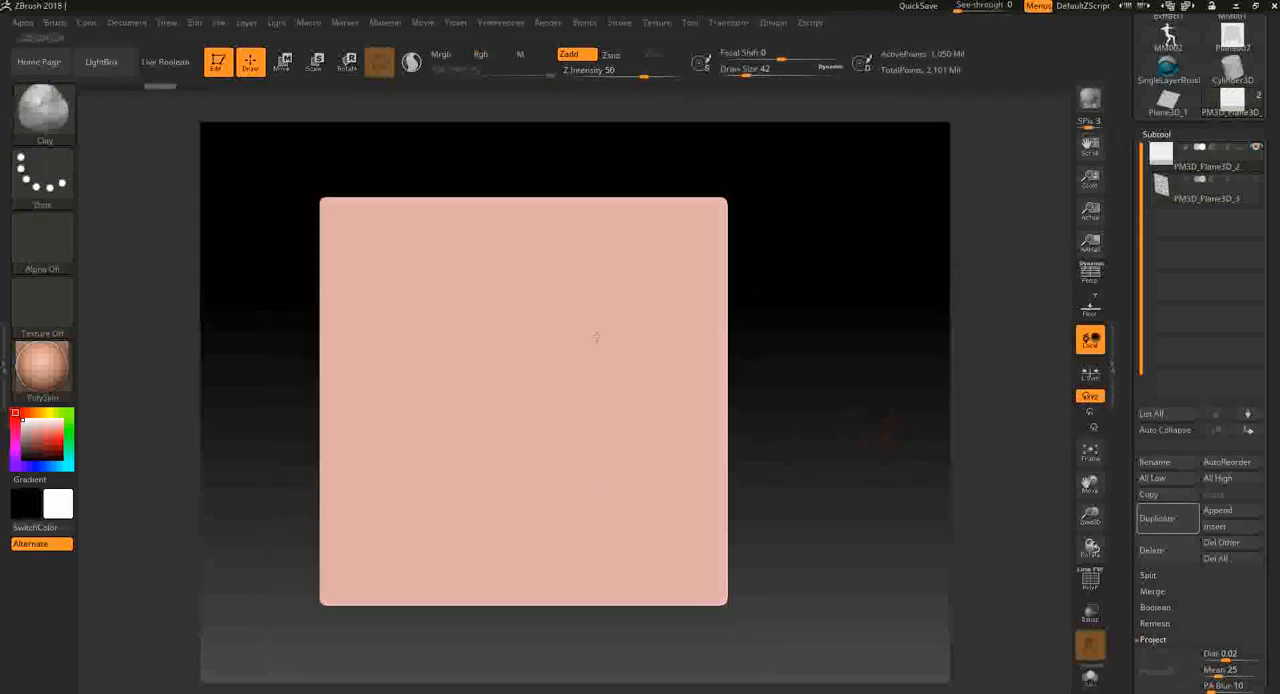
- Try a freehand mask stroke diagonally across the flat plane and clear it
key(ctrl)
ctrl+drag(645, 532, 367, 275)
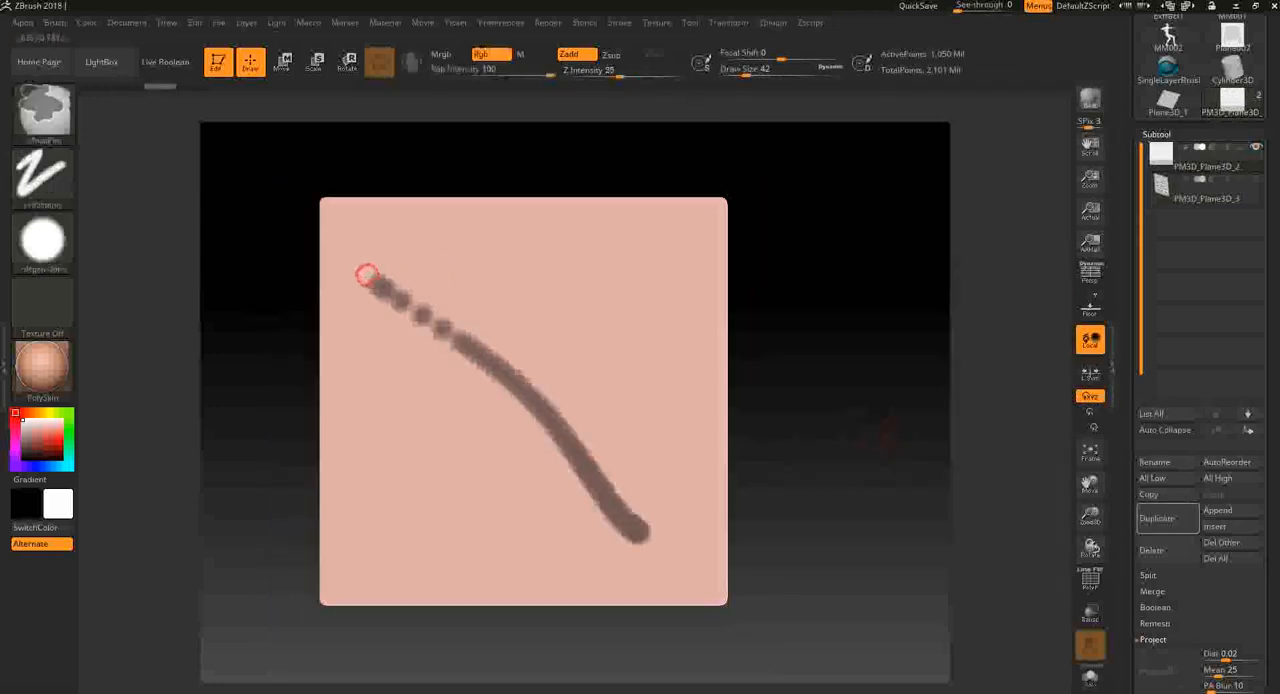
ctrl+drag(1016, 462, 1043, 423)
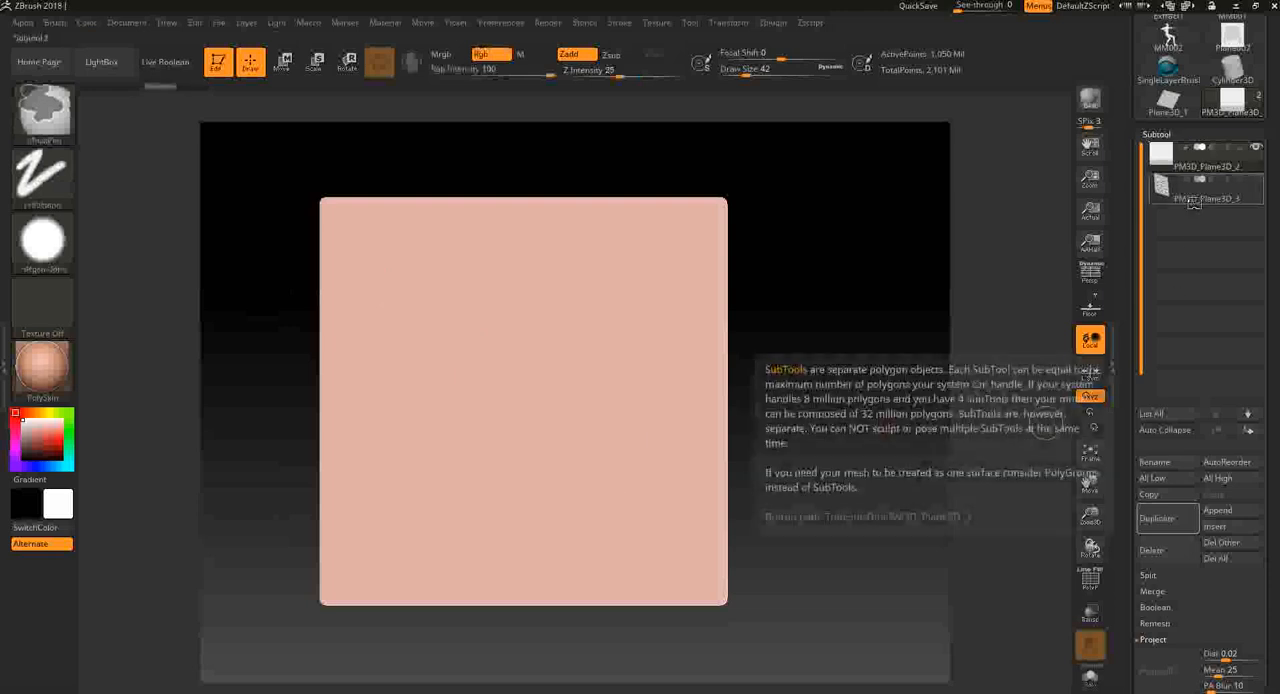
- Mask the demon-face design across nearly the whole plane, using the MaskPen's Rect stroke with the imported demon-face alpha
click(57, 198)
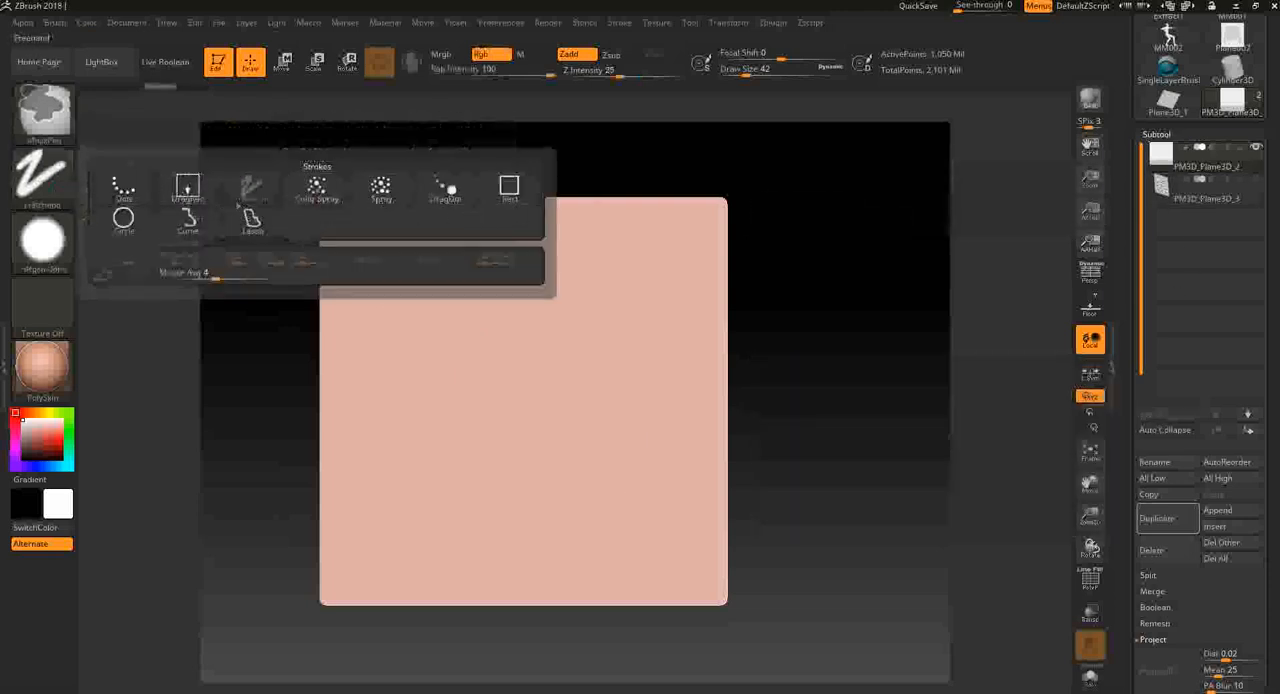
click(509, 188)
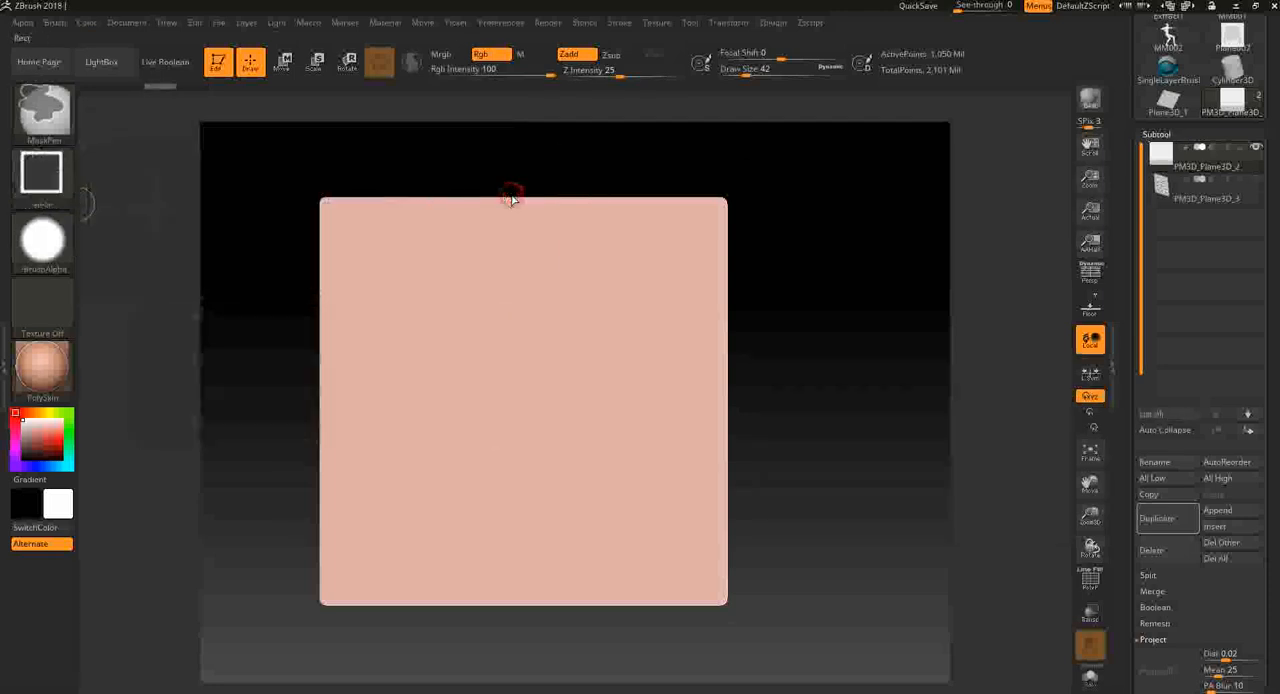
click(52, 248)
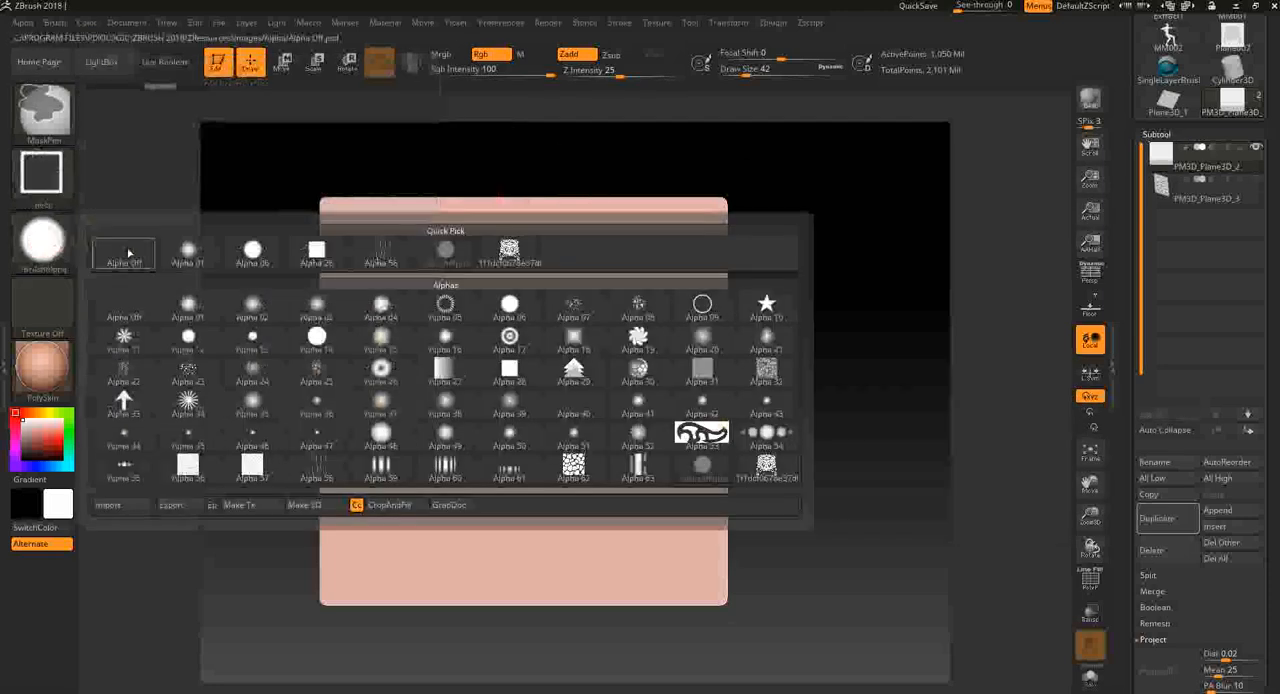
click(509, 265)
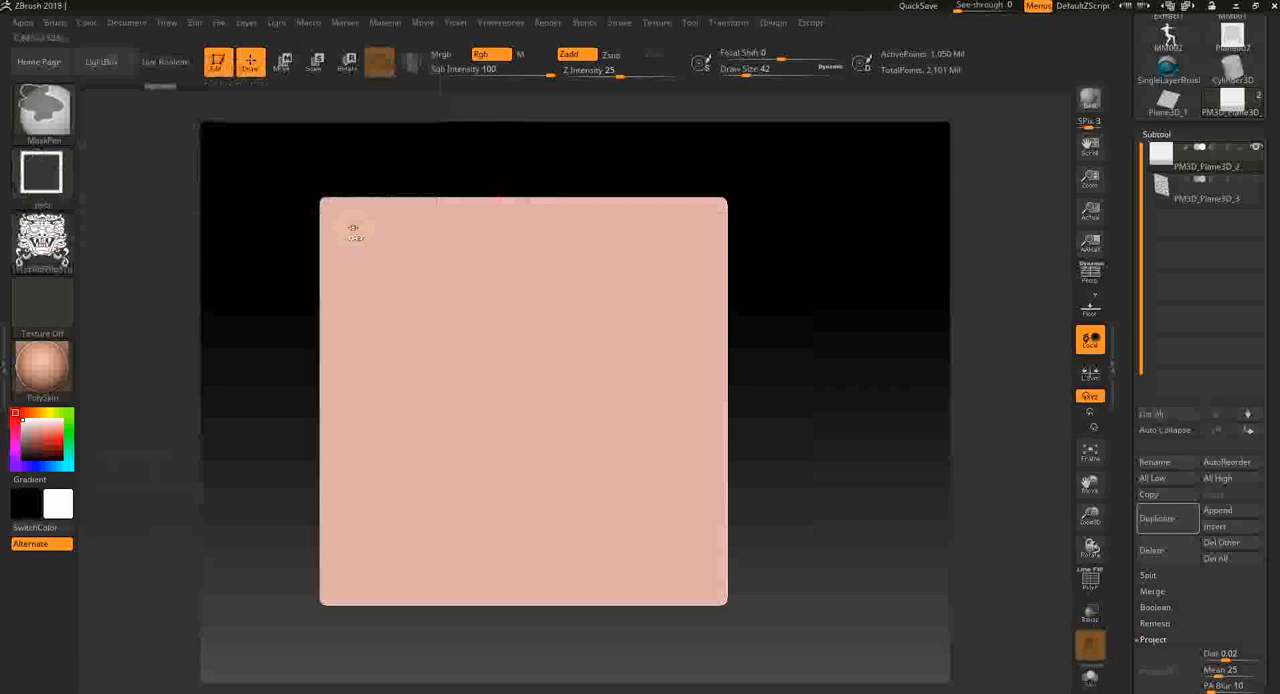
mouse_move(398, 266)
mouse_down()
mouse_move(609, 457)
mouse_move(710, 600)
mouse_move(472, 330)
mouse_move(672, 556)
mouse_move(534, 391)
mouse_up()
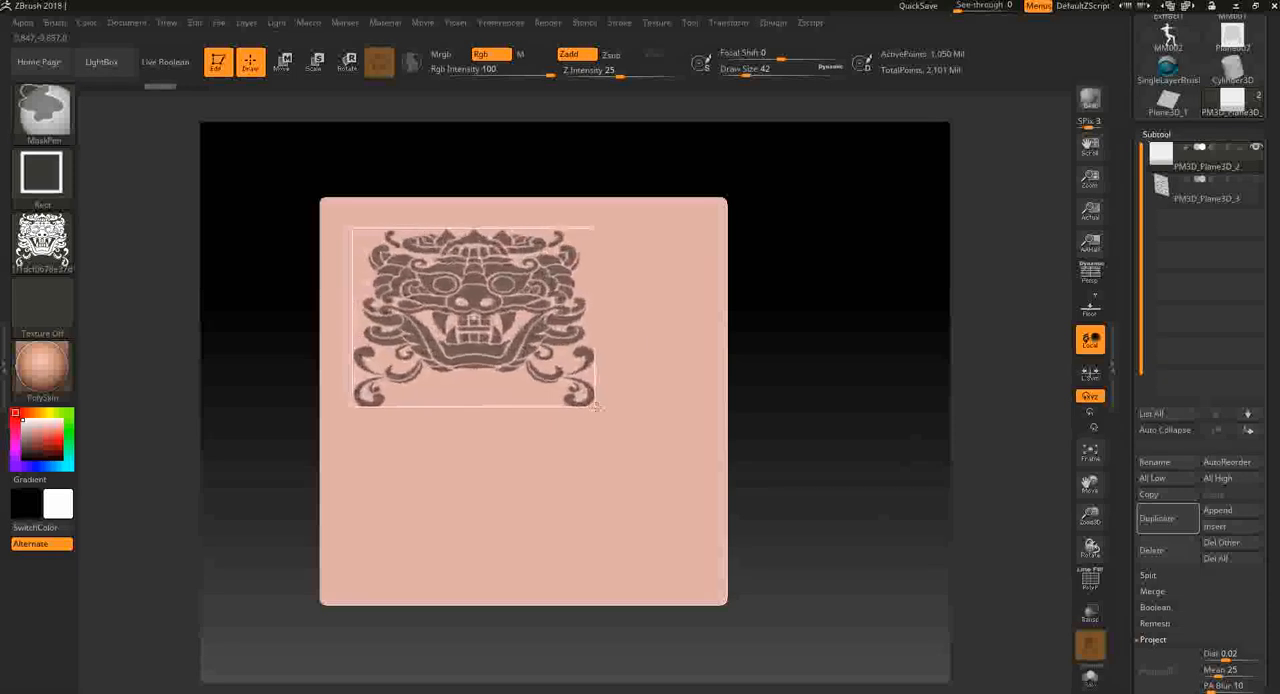
mouse_move(583, 510)
mouse_down()
mouse_move(706, 588)
mouse_move(688, 566)
mouse_move(673, 580)
mouse_up()
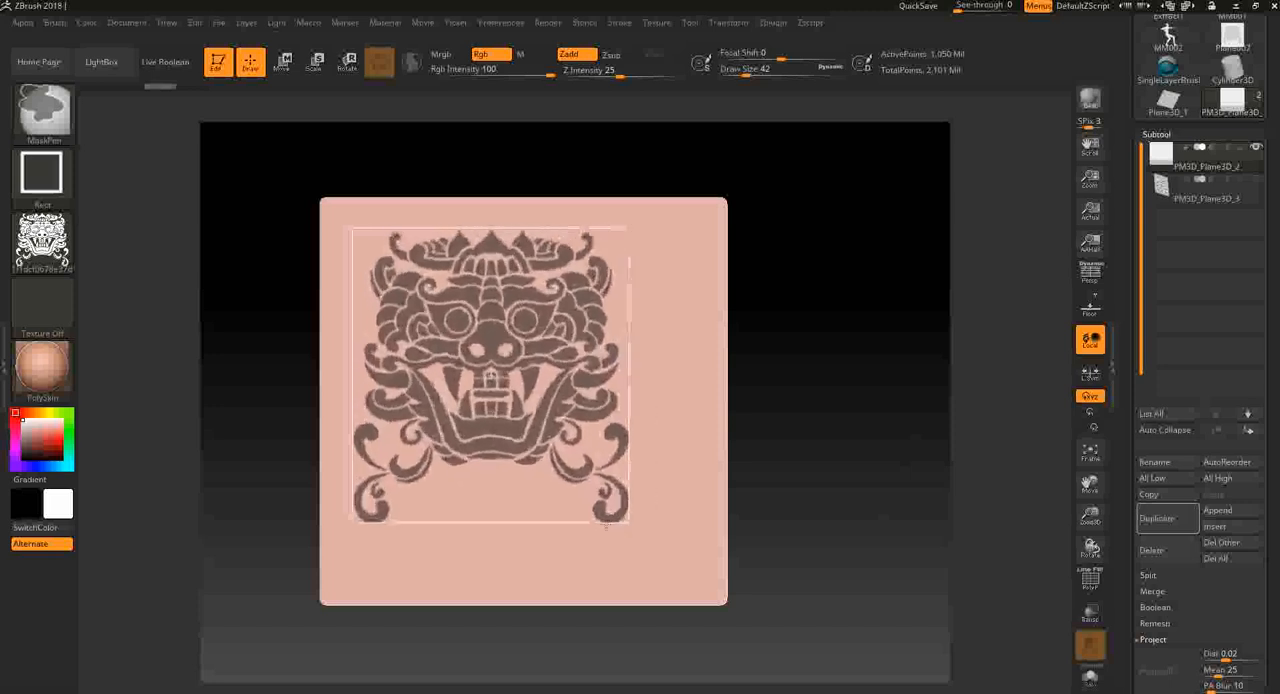
mouse_move(606, 524)
mouse_down()
mouse_move(634, 551)
mouse_move(689, 551)
mouse_move(626, 529)
mouse_move(710, 590)
mouse_up()
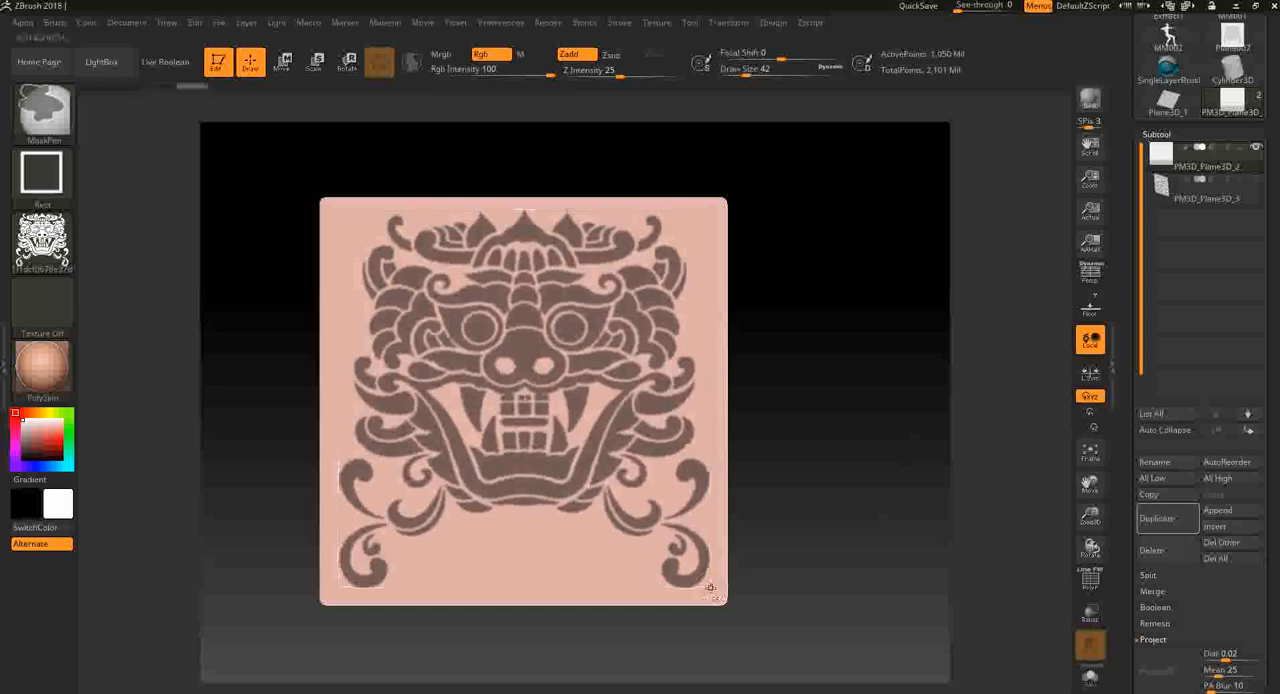
- Convert the masked demon face into its own polygroup
alt+drag(866, 479, 869, 507)
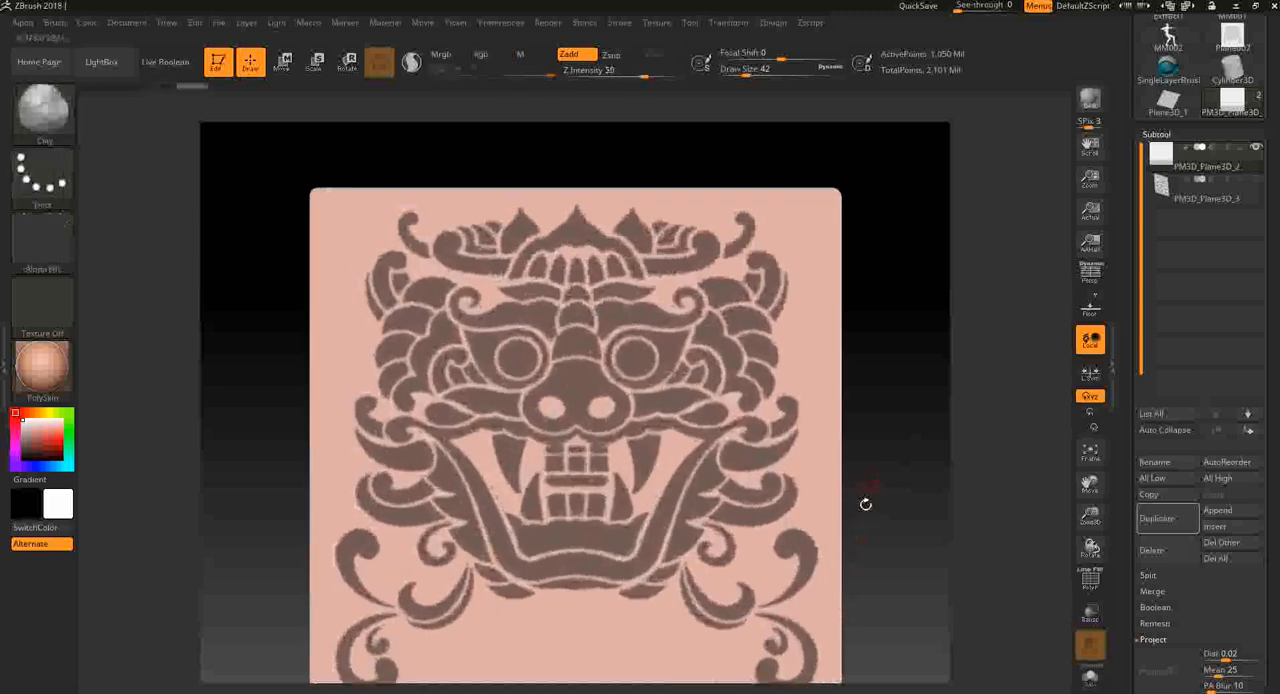
key(ctrl)
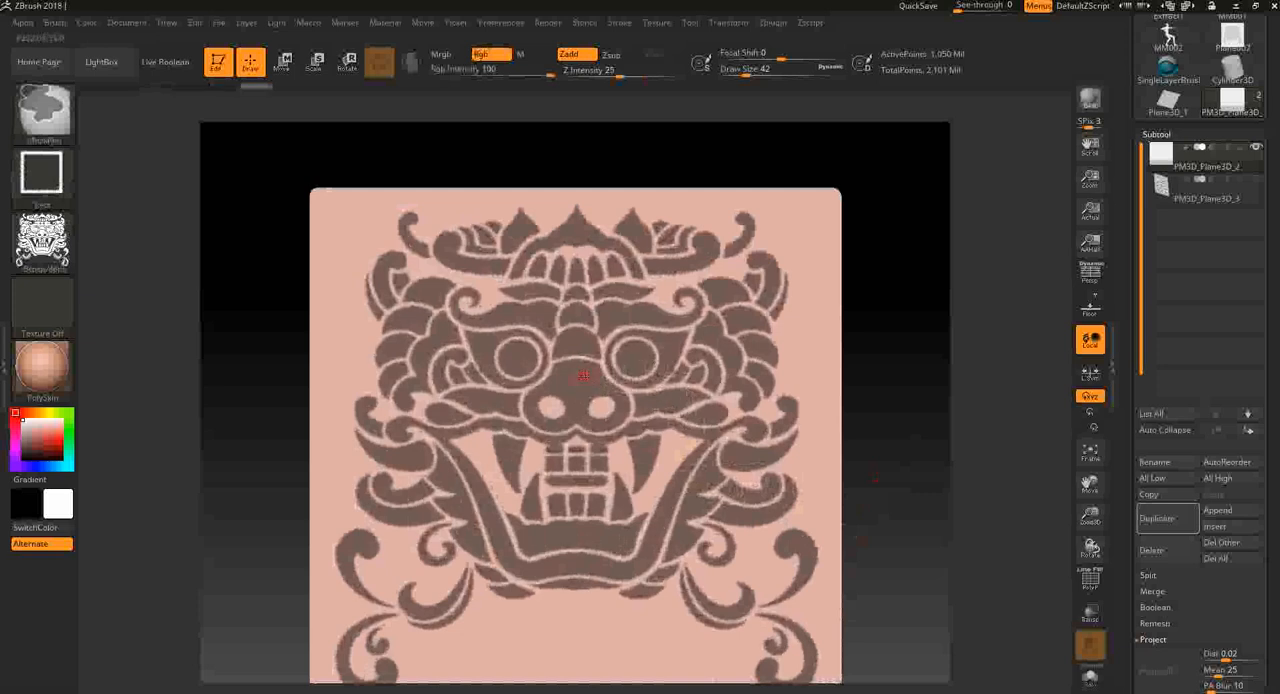
mouse_move(943, 535)
mouse_down()
mouse_move(947, 552)
mouse_move(957, 532)
mouse_move(932, 570)
mouse_move(957, 578)
mouse_move(957, 554)
mouse_up()
key(ctrl+w)
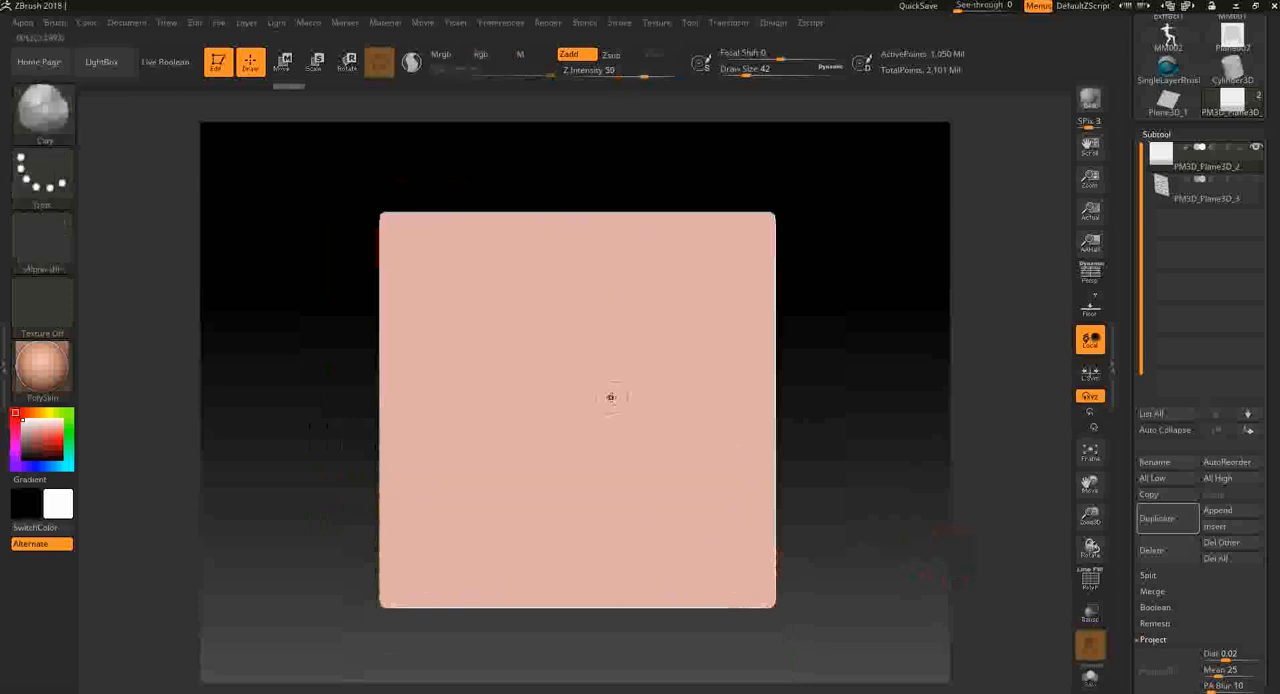
- Mask only the background around the face by isolating and masking the face polygroup, showing the whole plane and inverting the mask
ctrl+shift+click(597, 380)
ctrl+shift+click(752, 420)
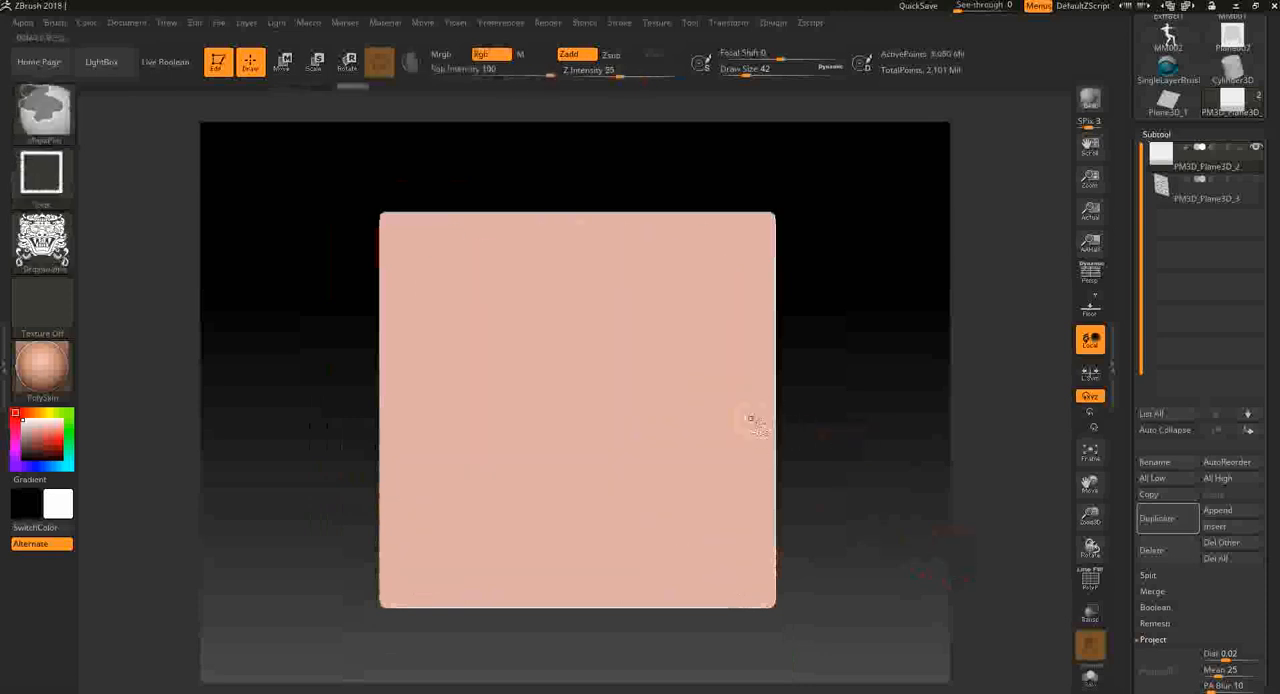
ctrl+shift+click(657, 385)
ctrl+shift+click(866, 412)
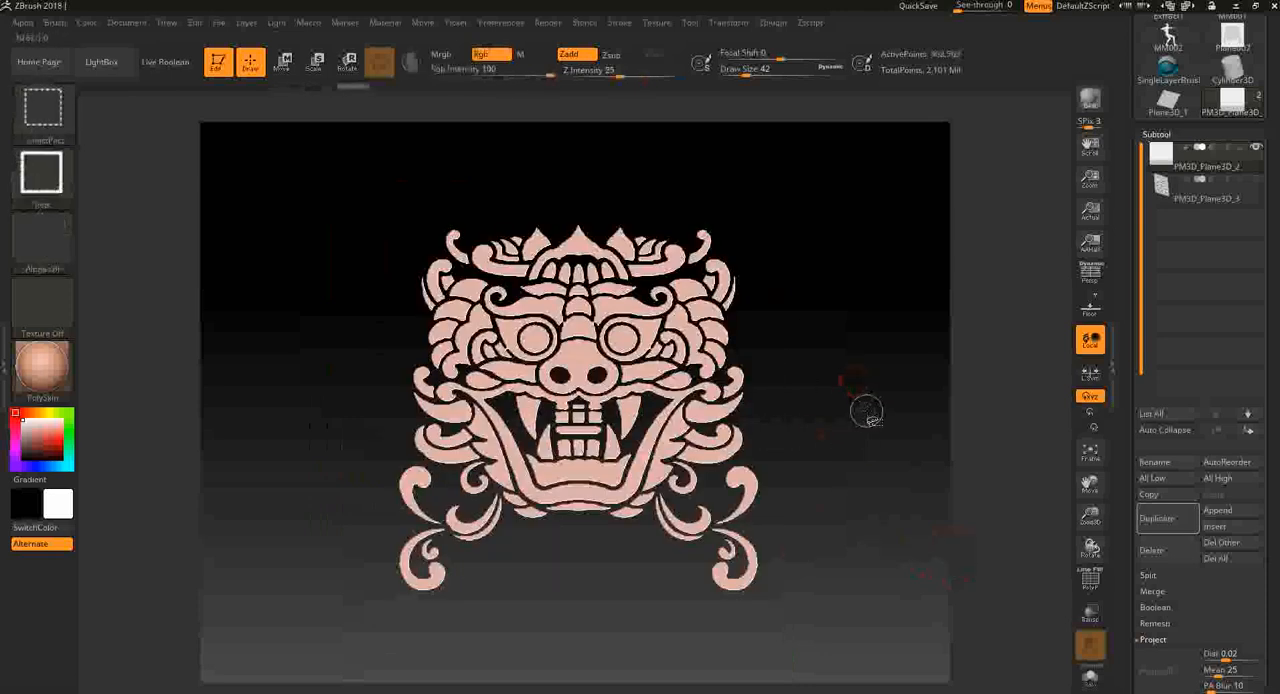
ctrl+click(869, 490)
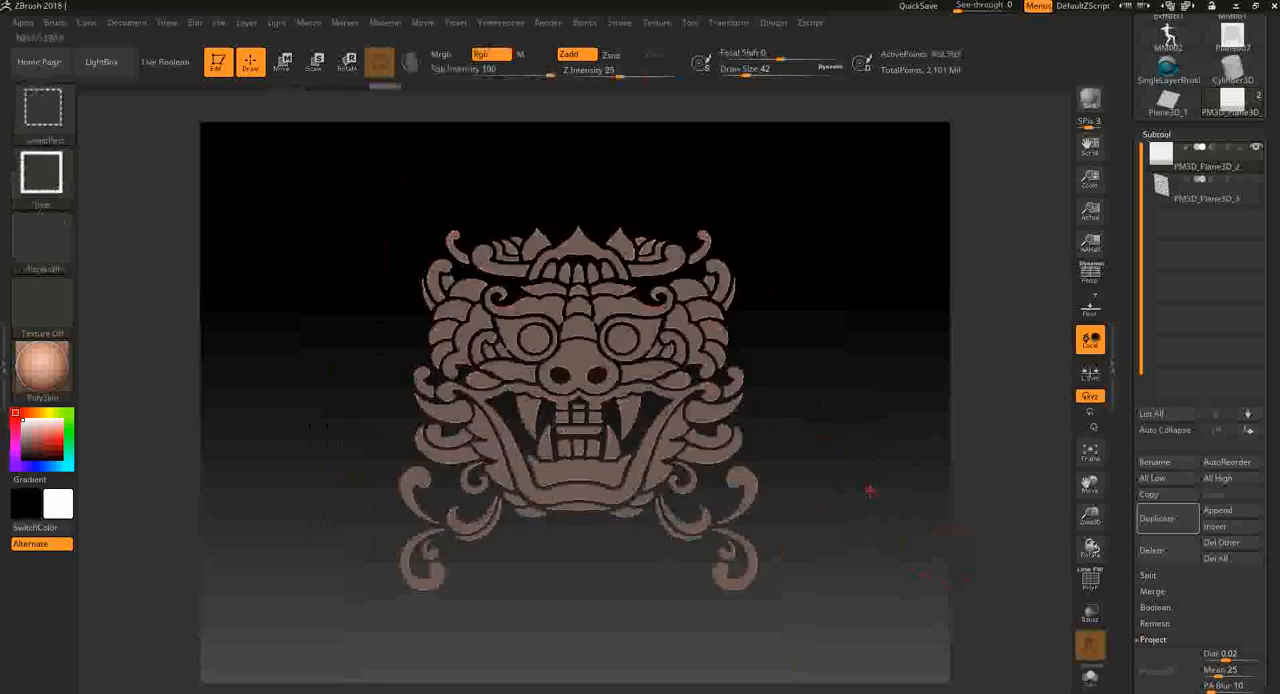
ctrl+shift+click(875, 496)
ctrl+click(884, 502)
- Try raising the unmasked face with the Inflate deformation and undo it
drag(1264, 618, 1257, 469)
click(1168, 383)
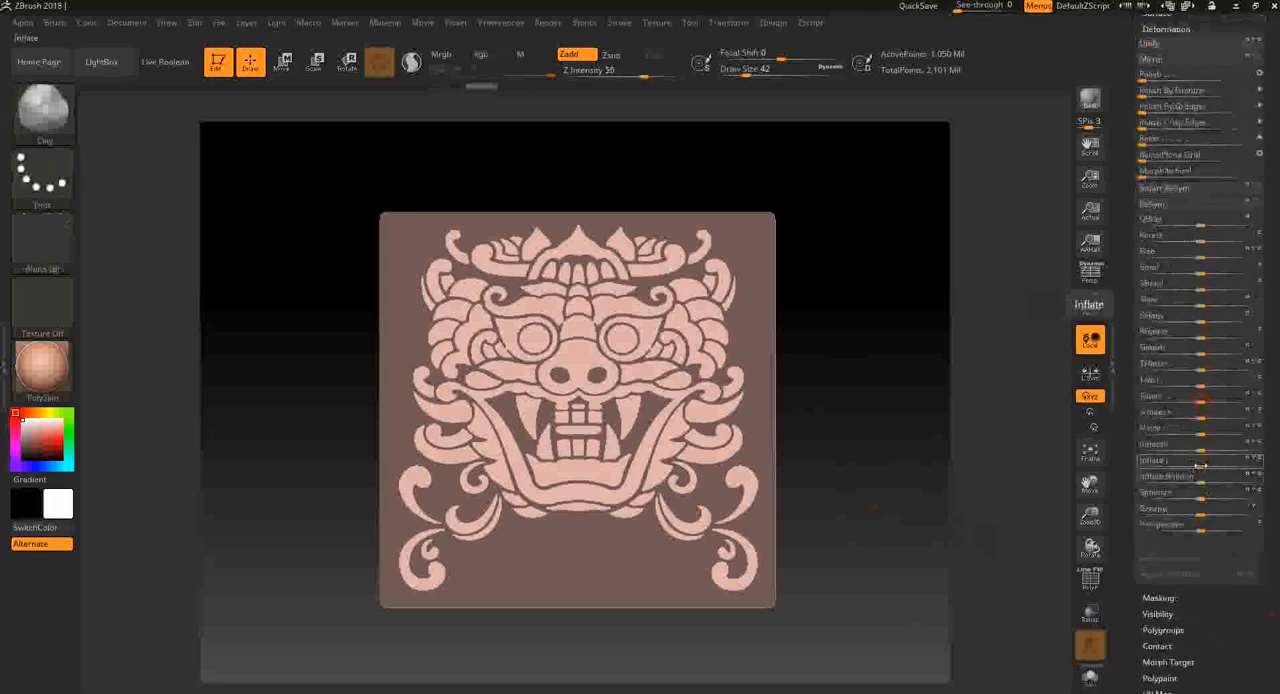
mouse_move(1199, 466)
mouse_down()
mouse_move(954, 480)
mouse_move(916, 470)
mouse_up()
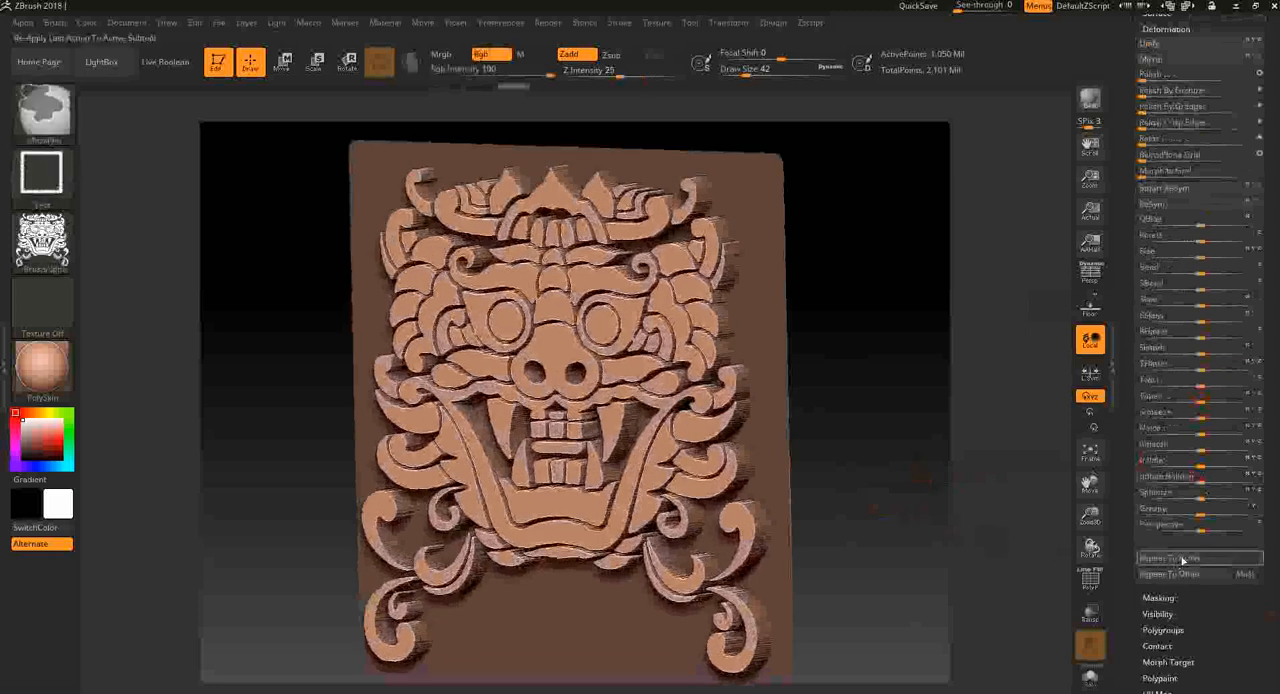
key(ctrl+z)
- Try bulging the unmasked face outward with small positive Inflate Balloon deformations and undo them
mouse_move(1200, 465)
mouse_down()
mouse_move(1216, 466)
mouse_move(1206, 480)
mouse_up()
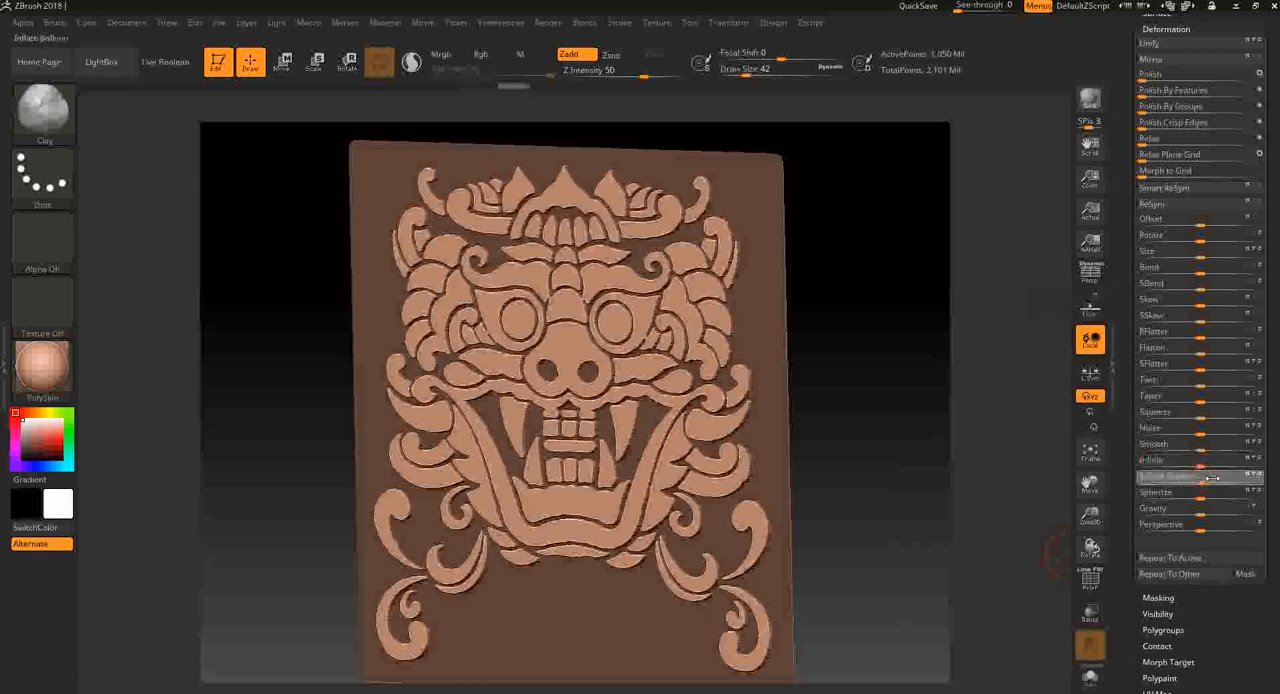
drag(975, 492, 974, 491)
key(ctrl+z)
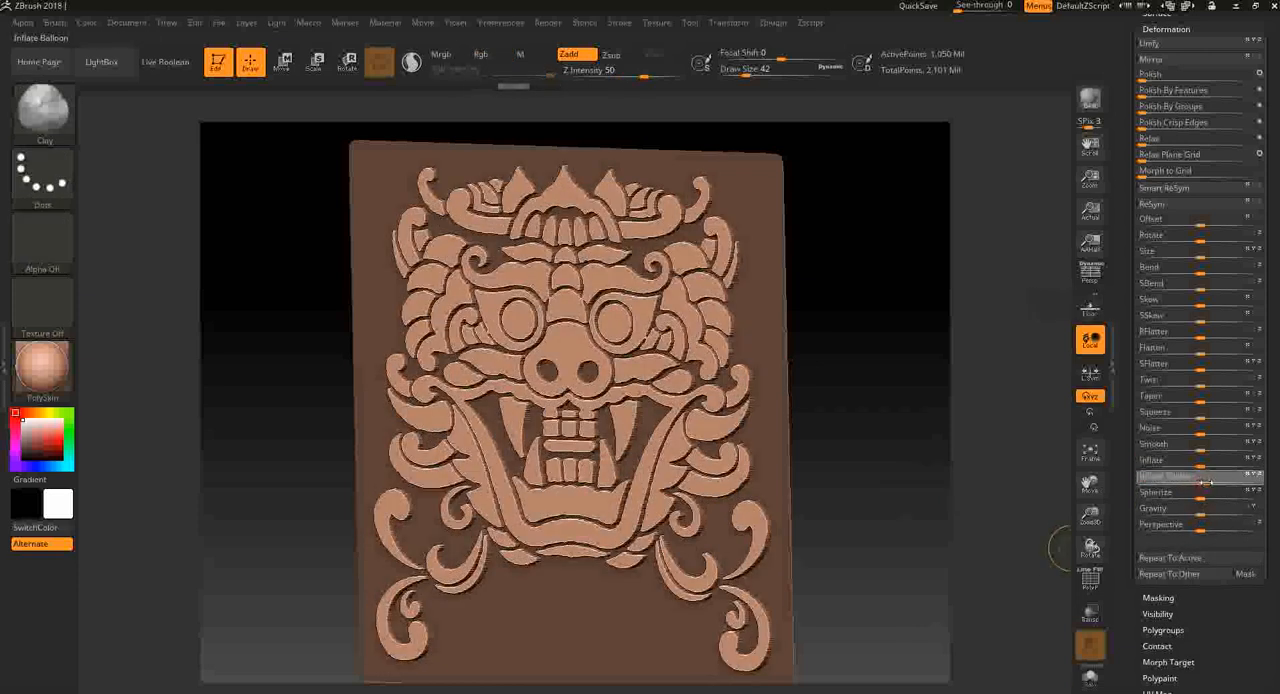
drag(1198, 485, 1204, 485)
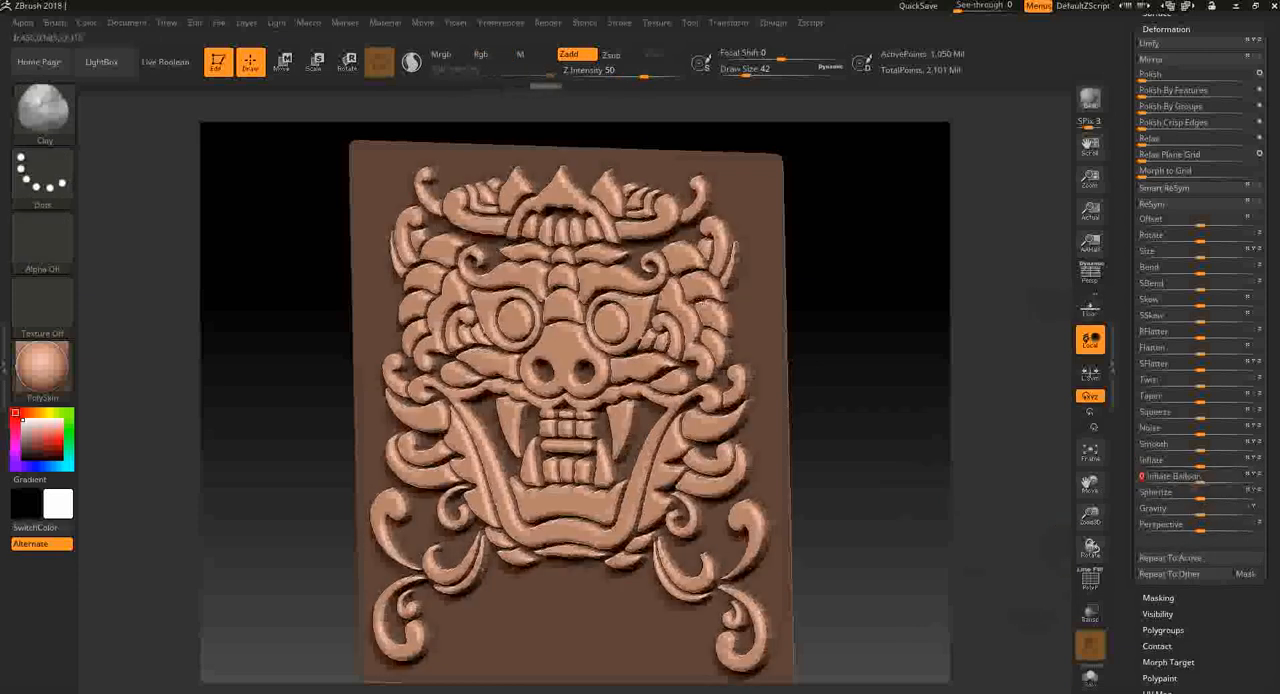
drag(888, 410, 929, 459)
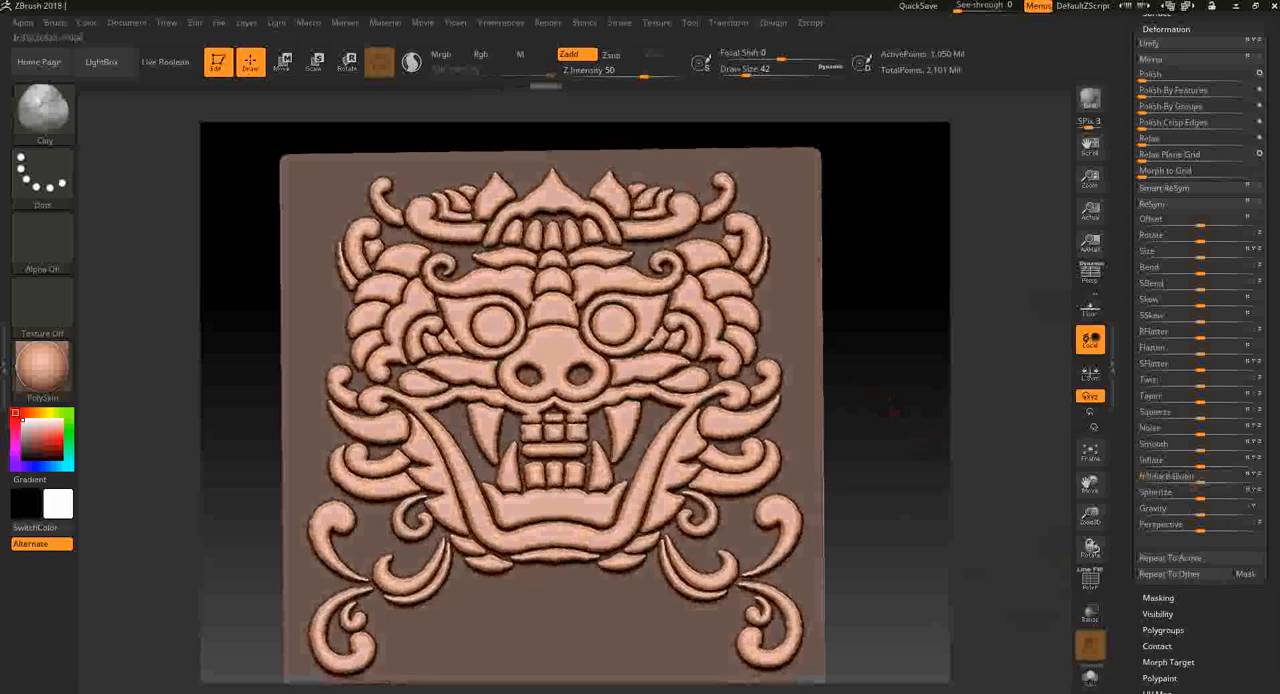
key(ctrl+z)
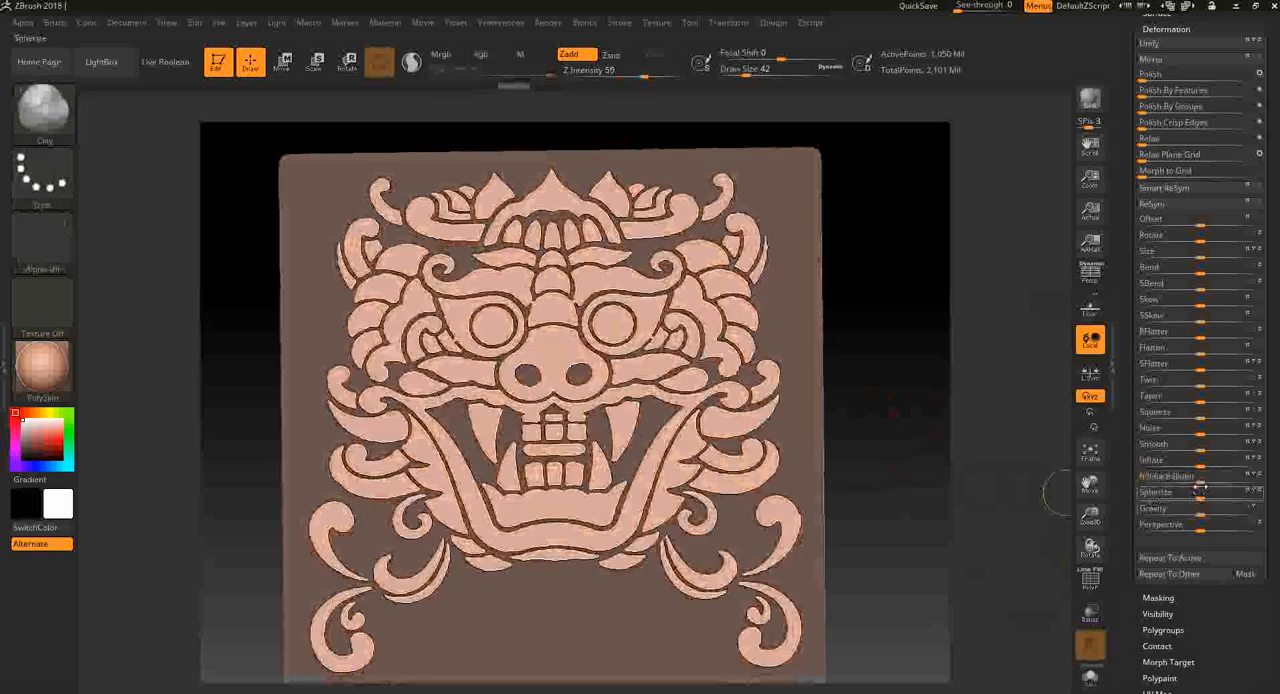
- Sink the unmasked face into the plane with a slightly negative Inflate Balloon deformation, and undo a trial clearing of the mask
drag(1199, 481, 1191, 481)
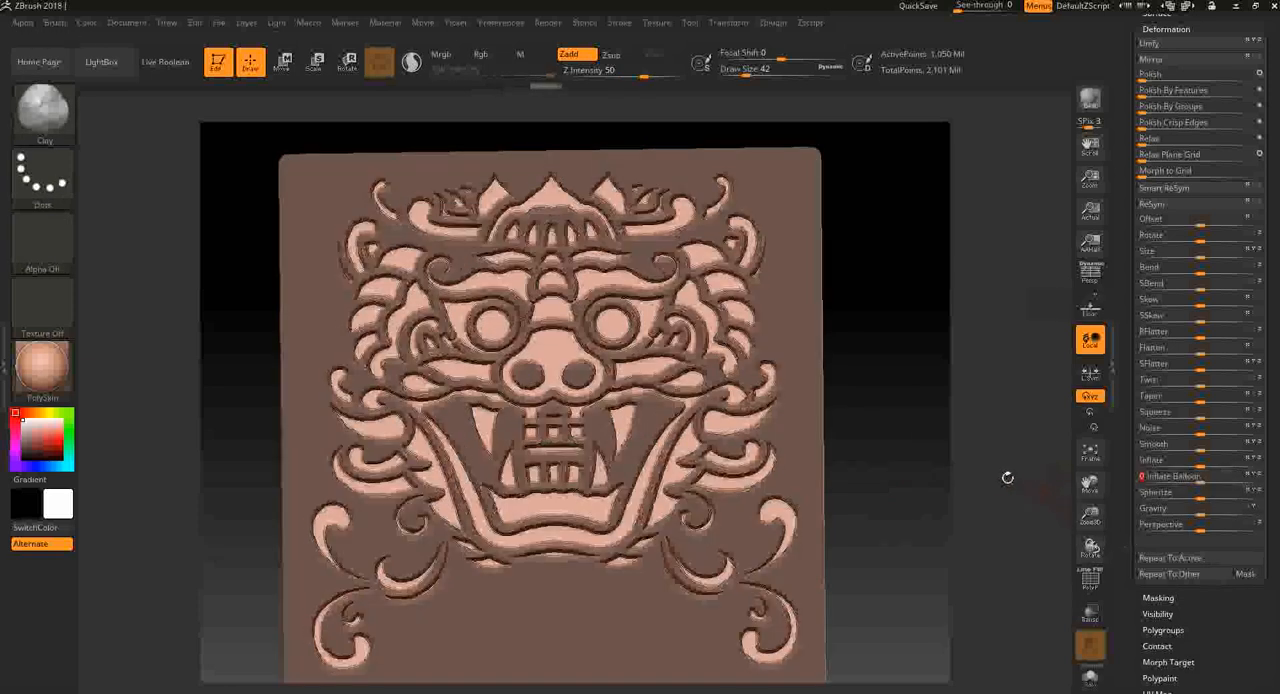
drag(1006, 477, 930, 500)
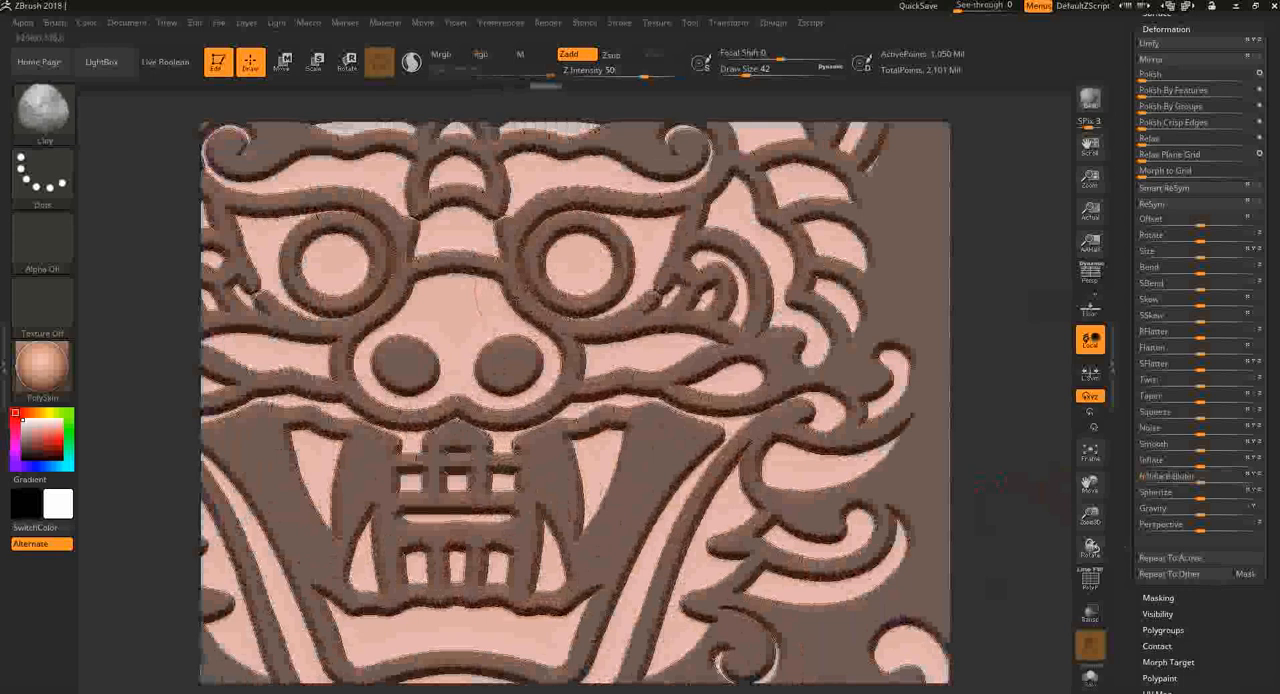
ctrl+drag(1033, 541, 978, 470)
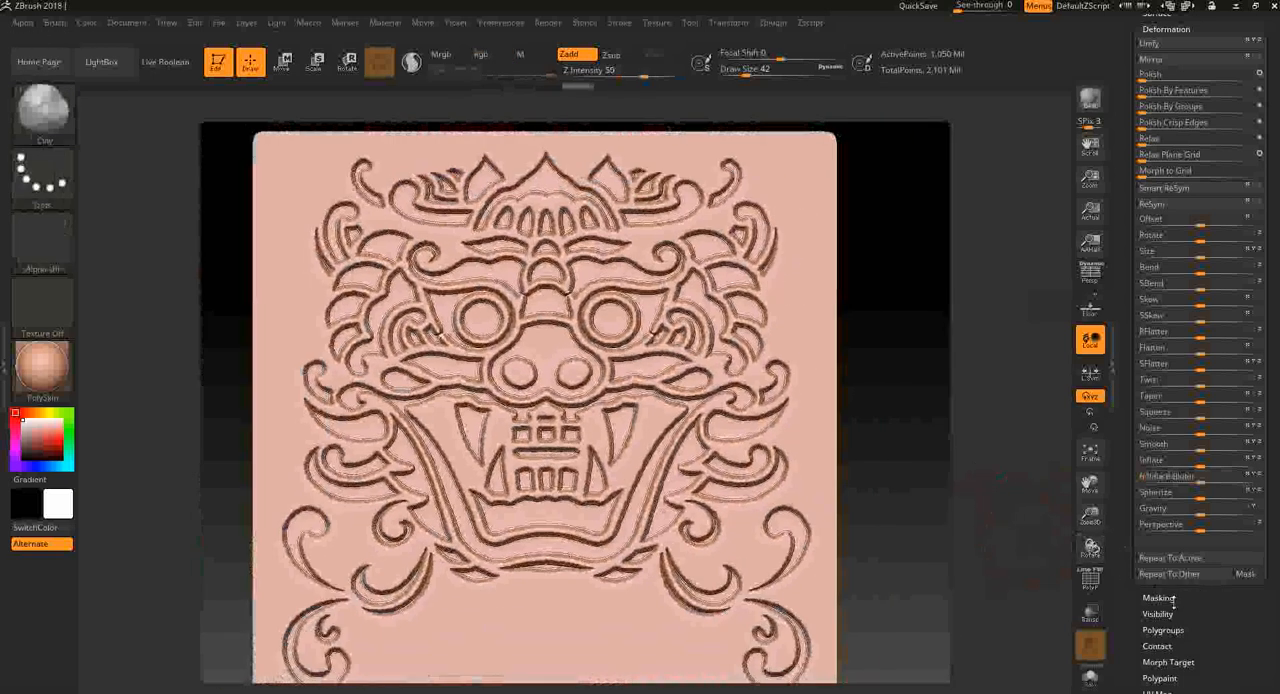
key(ctrl+z)
- Isolate the face polygroup, grow the visibility to include its side walls, and hide the face so only the walls show
ctrl+shift+click(664, 368)
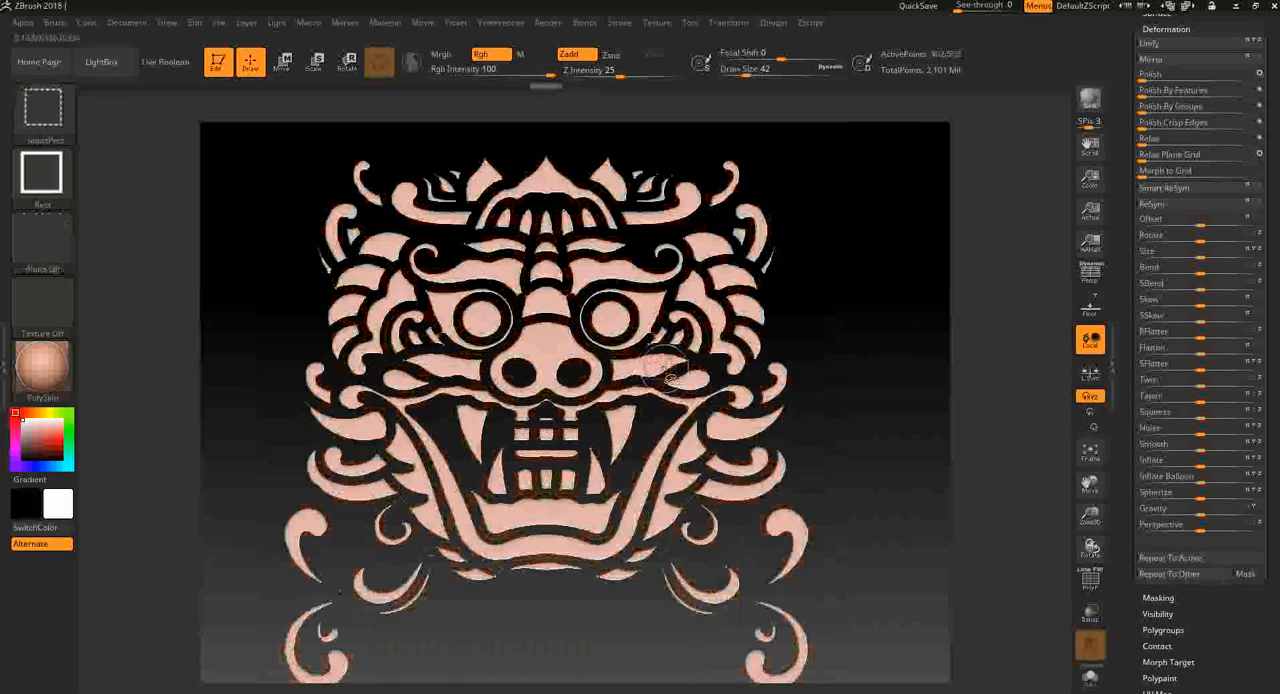
mouse_move(1005, 476)
mouse_down()
mouse_move(900, 484)
mouse_move(990, 489)
mouse_up()
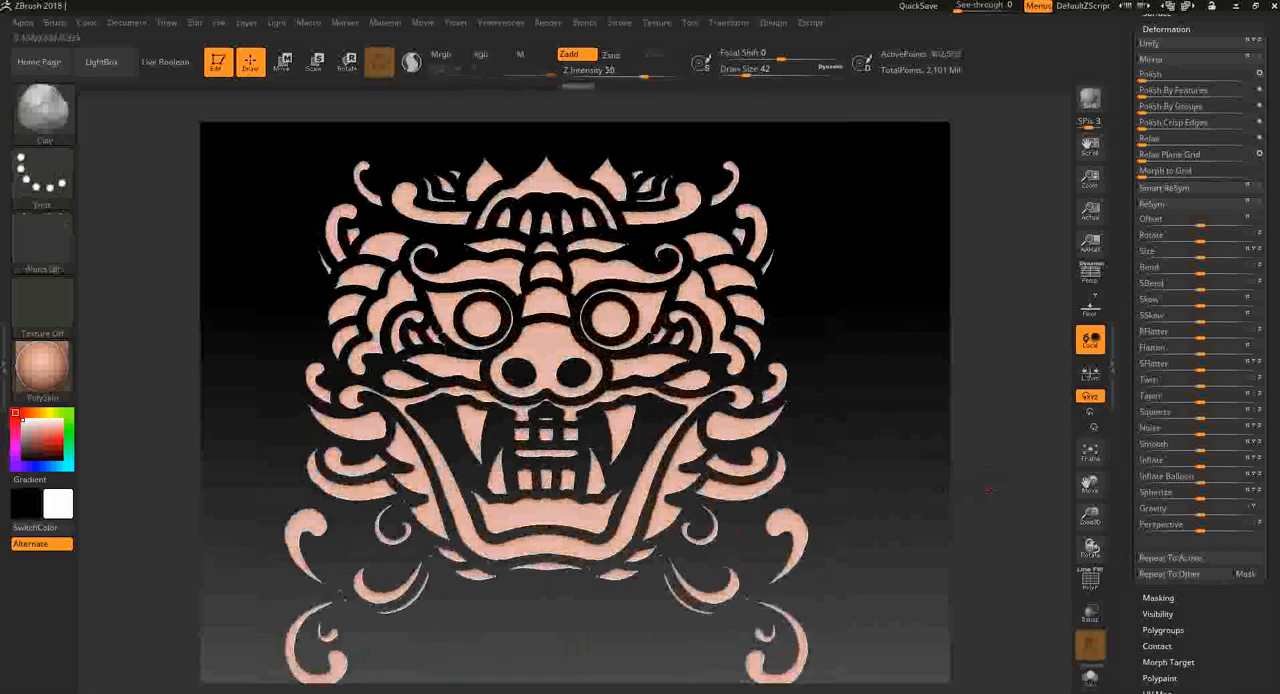
scroll(1226, 550, down, 5)
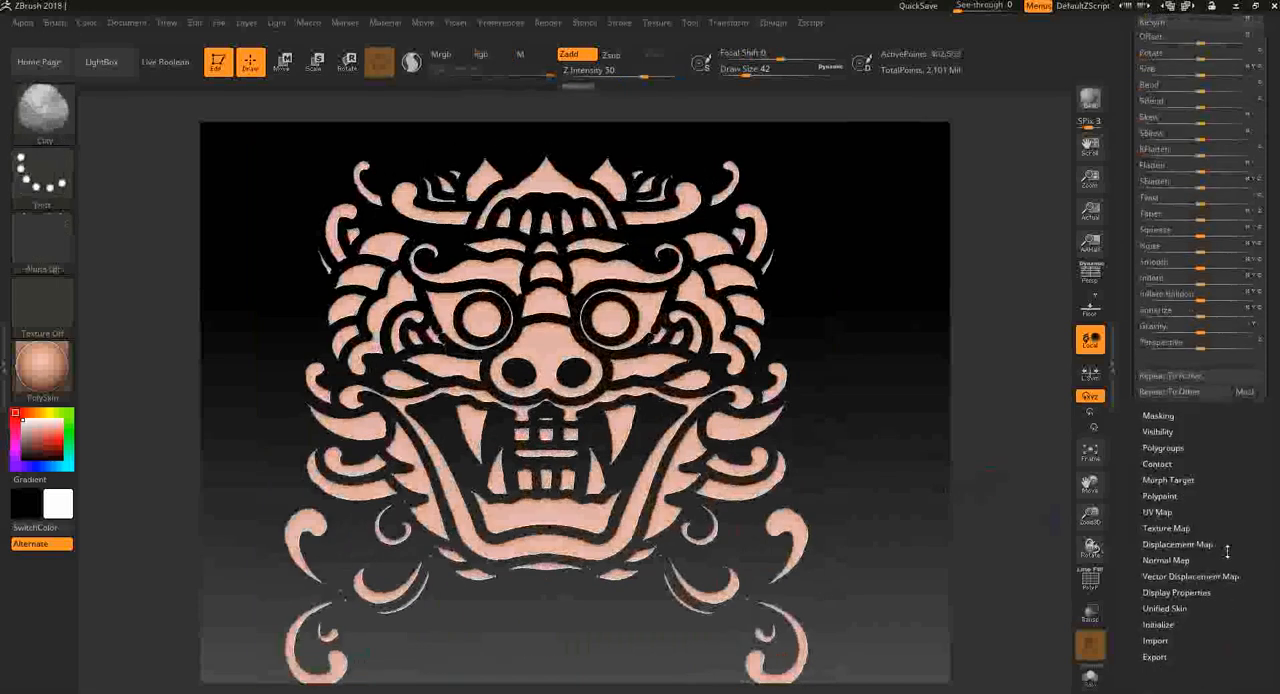
click(1168, 431)
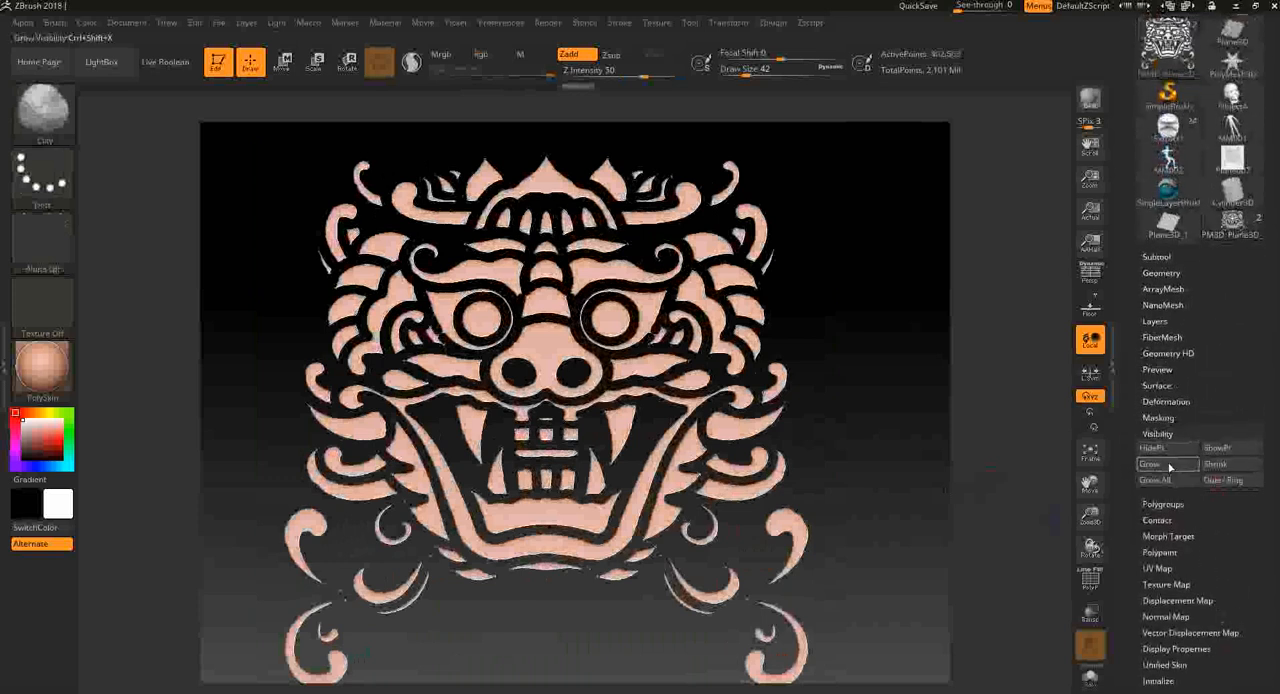
click(1170, 467)
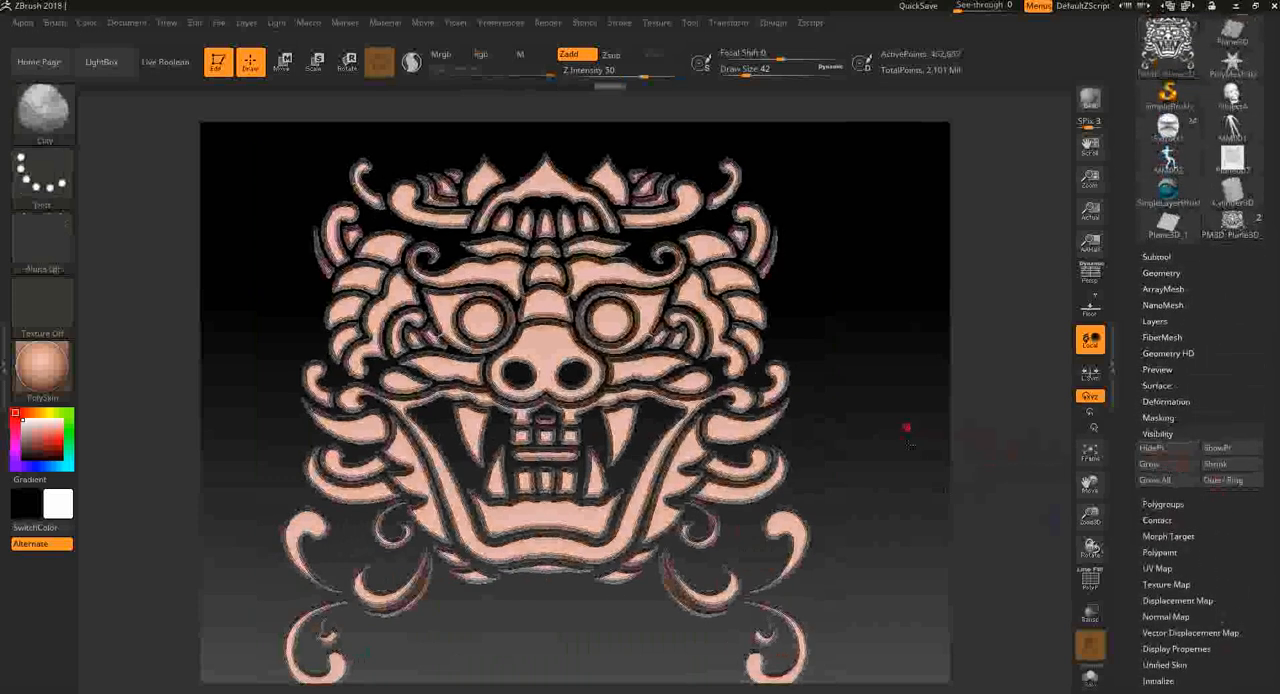
alt+drag(907, 428, 880, 480)
ctrl+shift+click(762, 265)
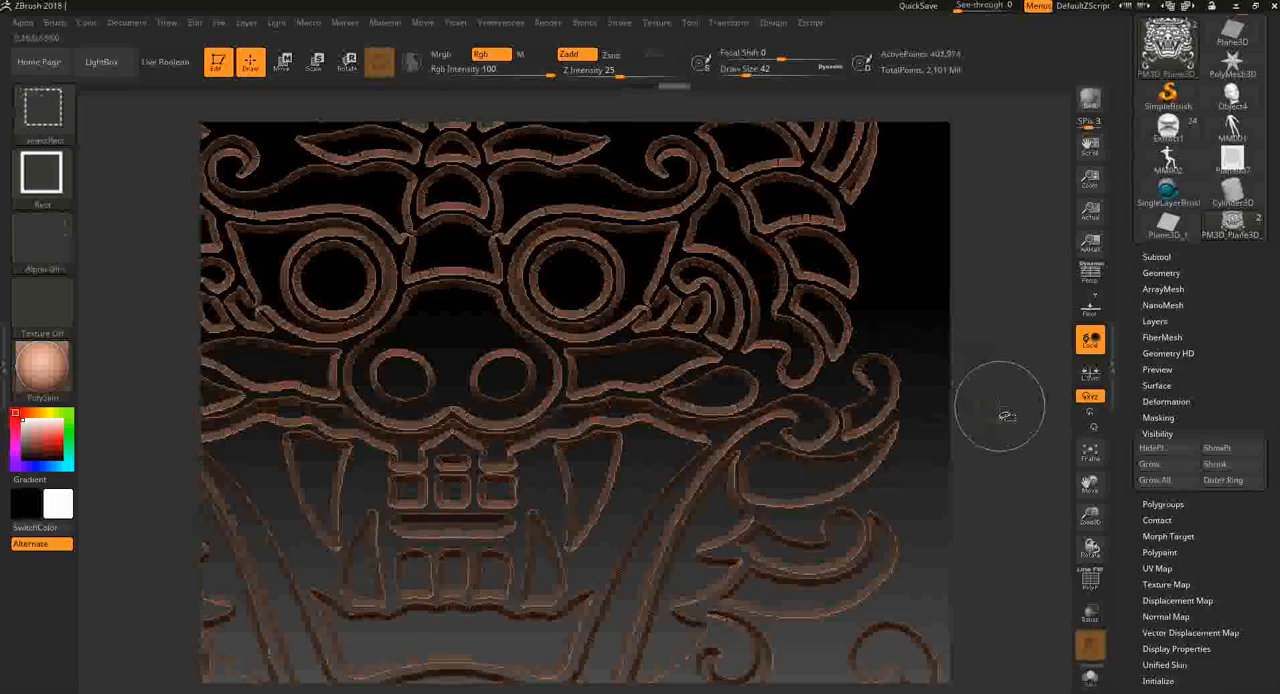
- Unmask the isolated side walls, show the whole plane again and clear the remaining mask
ctrl+shift+click(1005, 412)
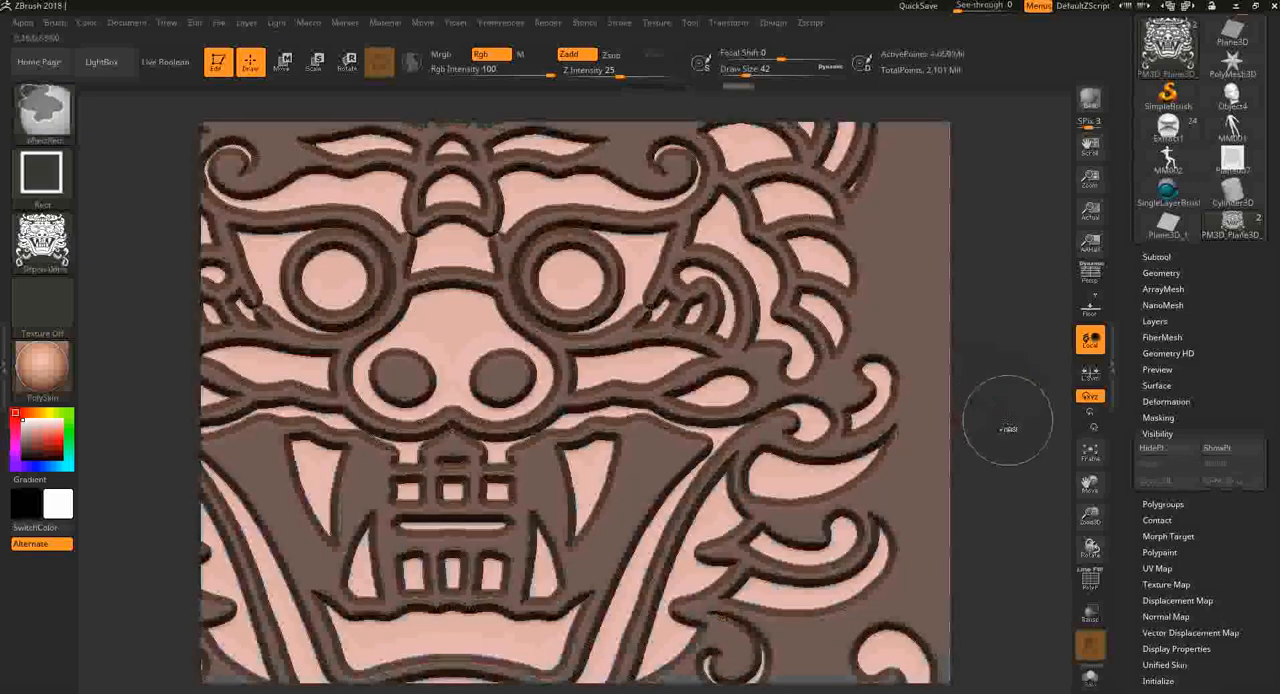
key(ctrl+z)
drag(1009, 424, 981, 444)
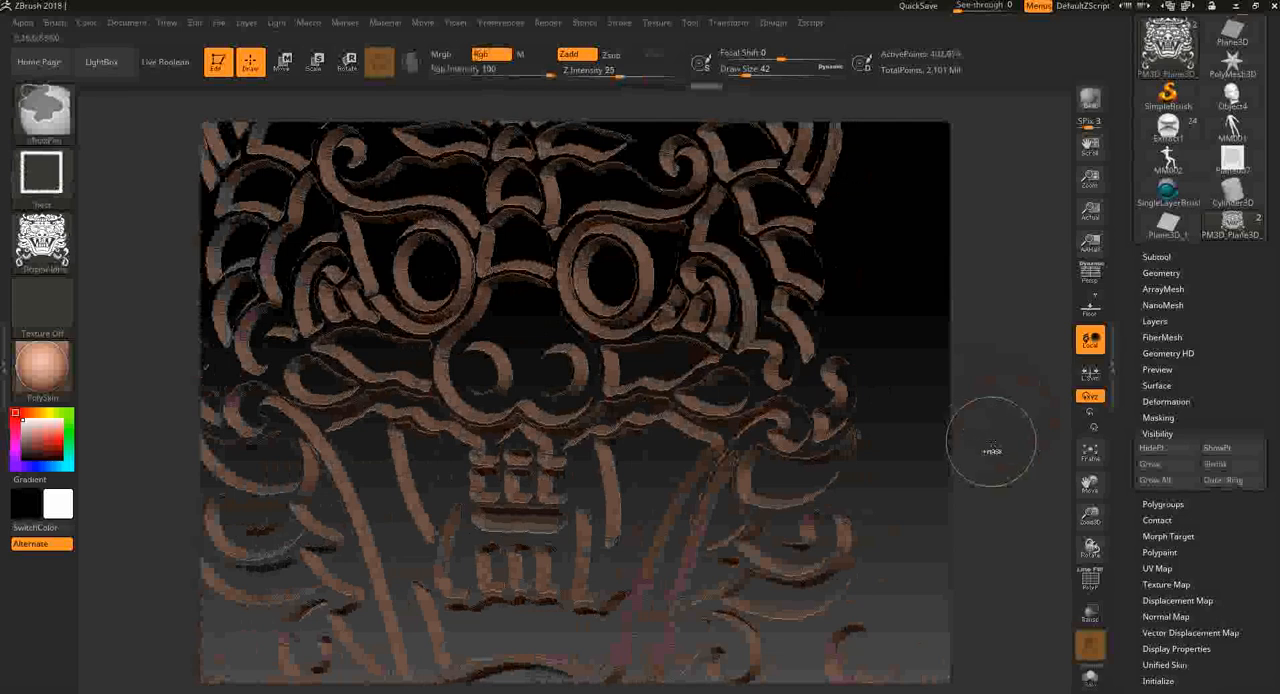
ctrl+shift+click(991, 441)
key(ctrl+shift+z)
key(ctrl+shift+z)
key(ctrl+shift+z)
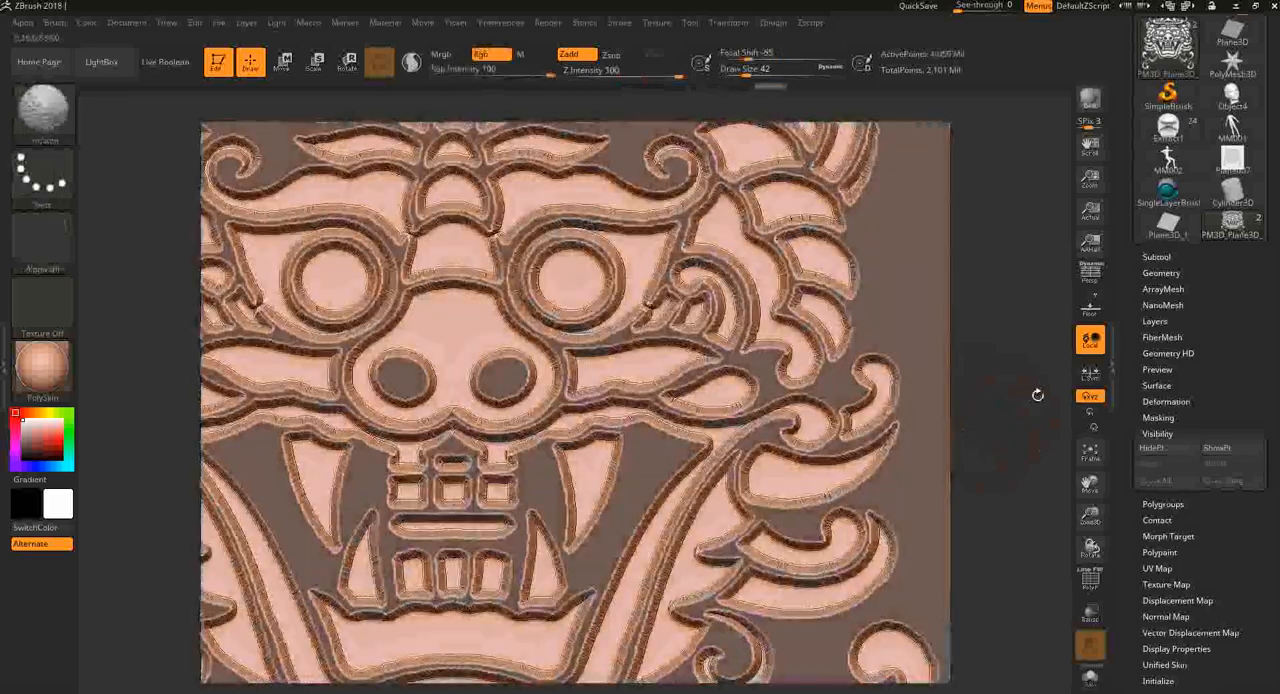
key(shift)
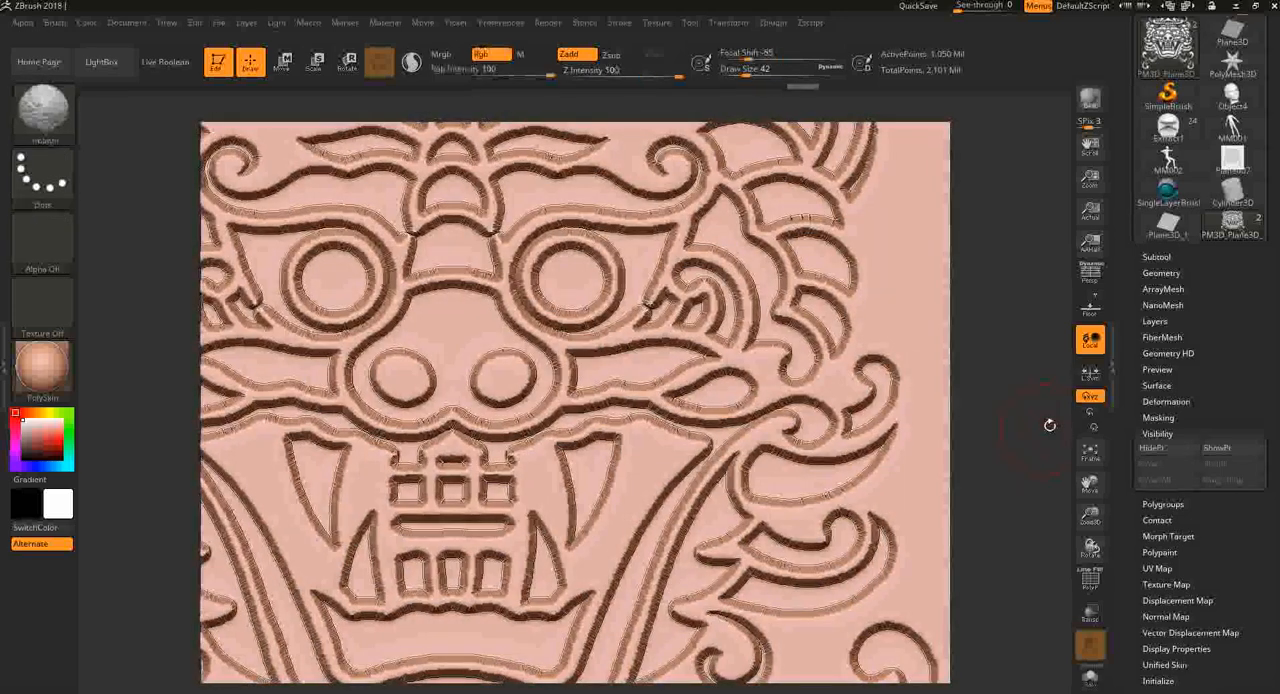
- Smooth the sunken face's edges across the whole plane by applying Polish By Groups twice, and check the result up close
key(shift+f)
key(shift+f)
key(f)
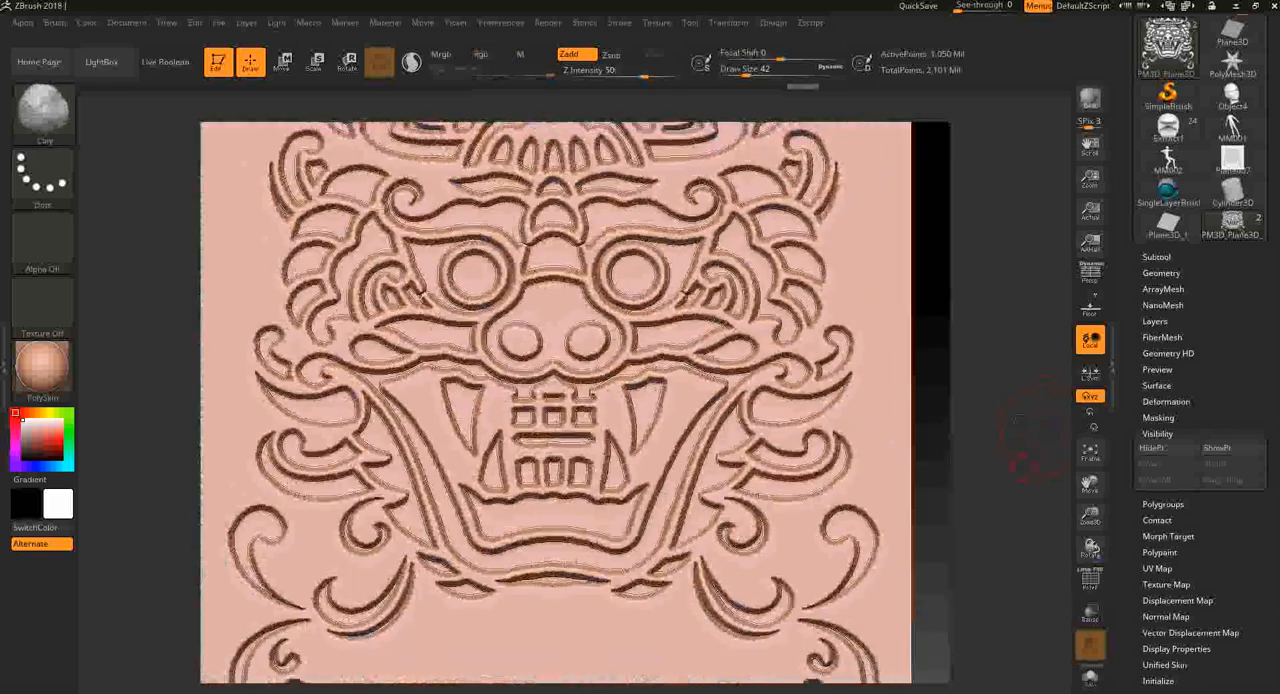
click(1193, 273)
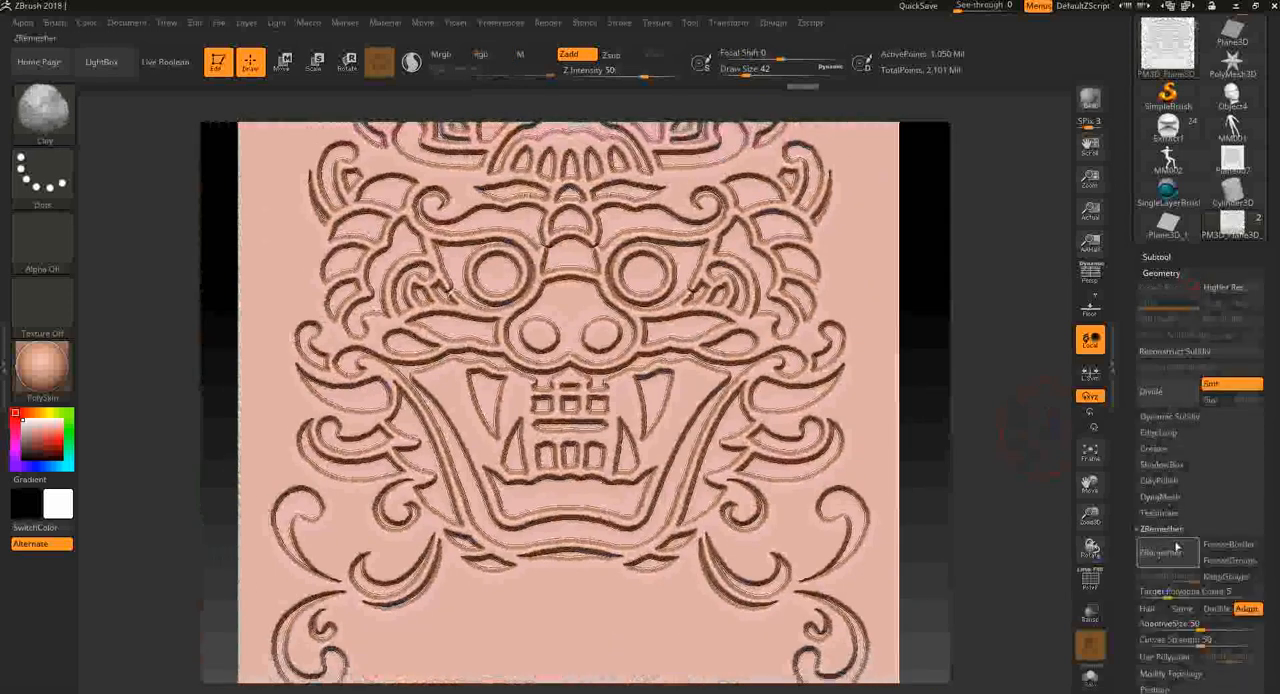
click(1173, 273)
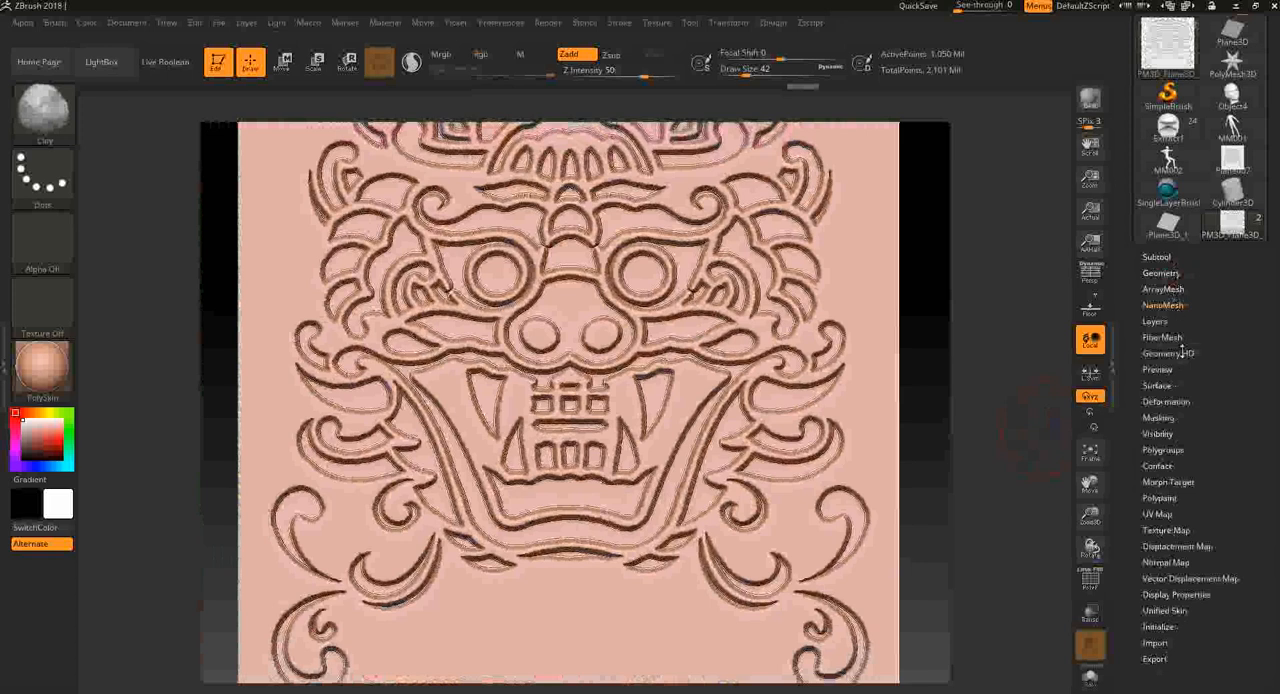
click(1165, 401)
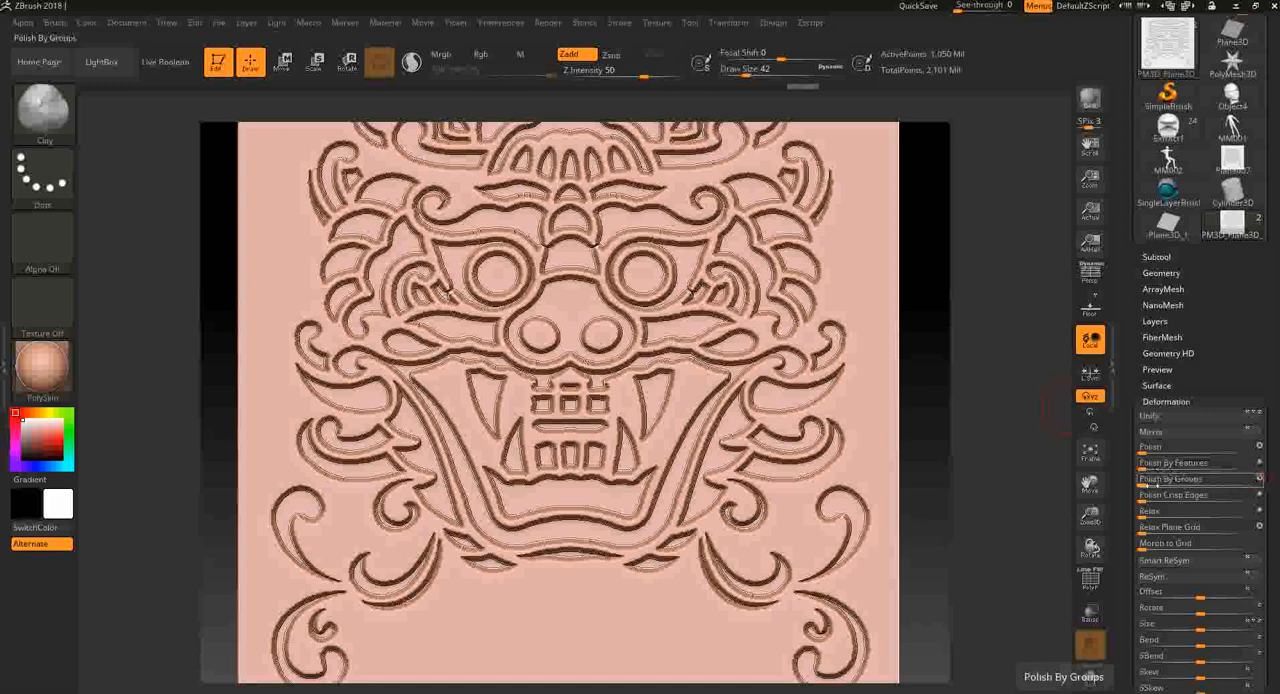
click(1142, 484)
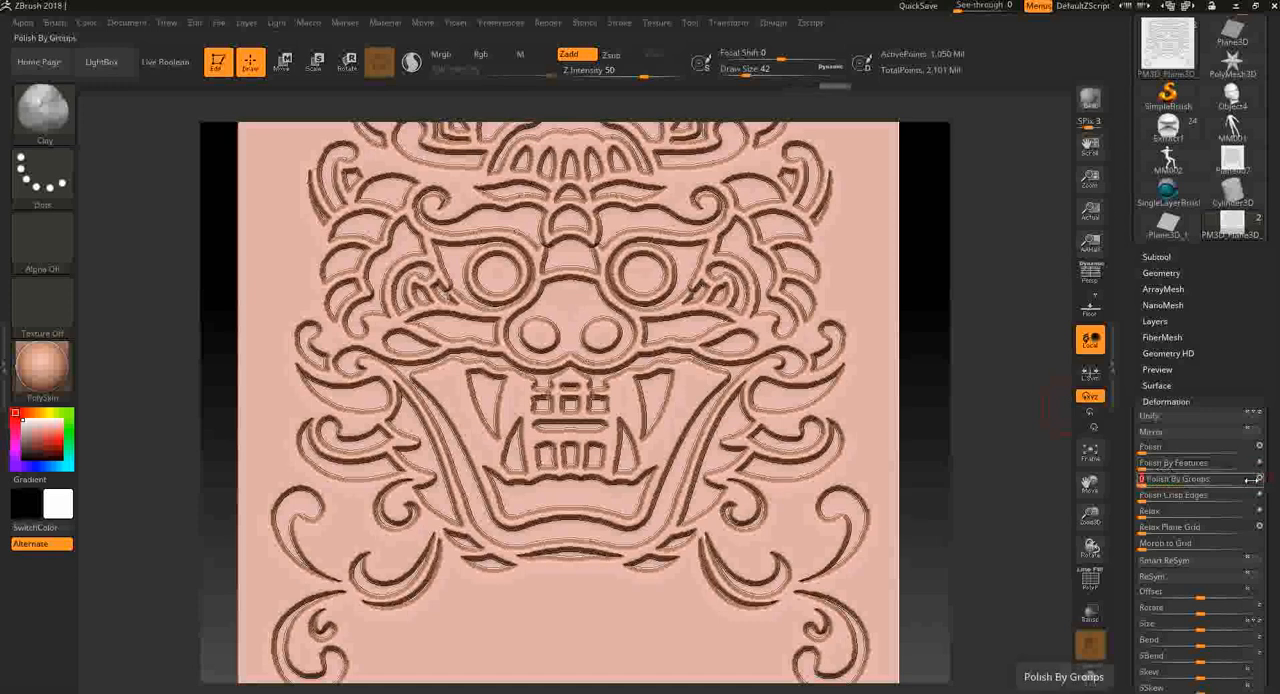
mouse_move(1000, 408)
alt+mouse_down()
mouse_move(958, 347)
mouse_move(900, 395)
mouse_move(903, 383)
mouse_move(990, 513)
alt+mouse_up()
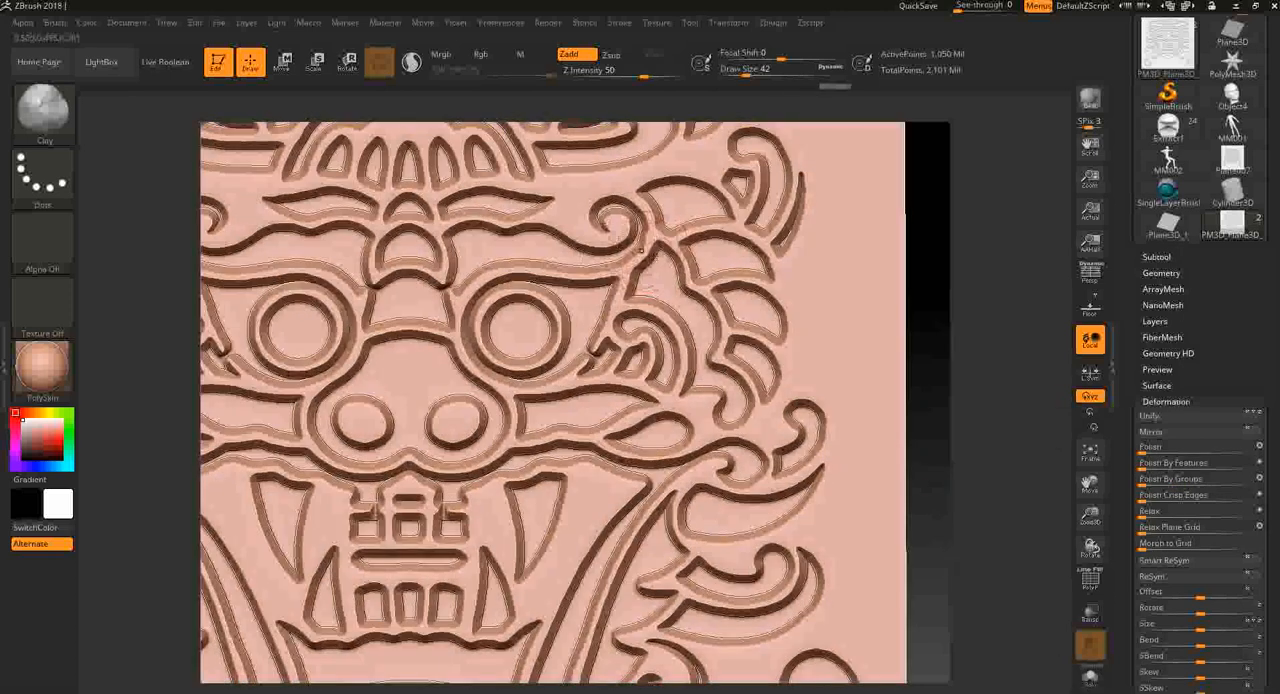
click(1150, 479)
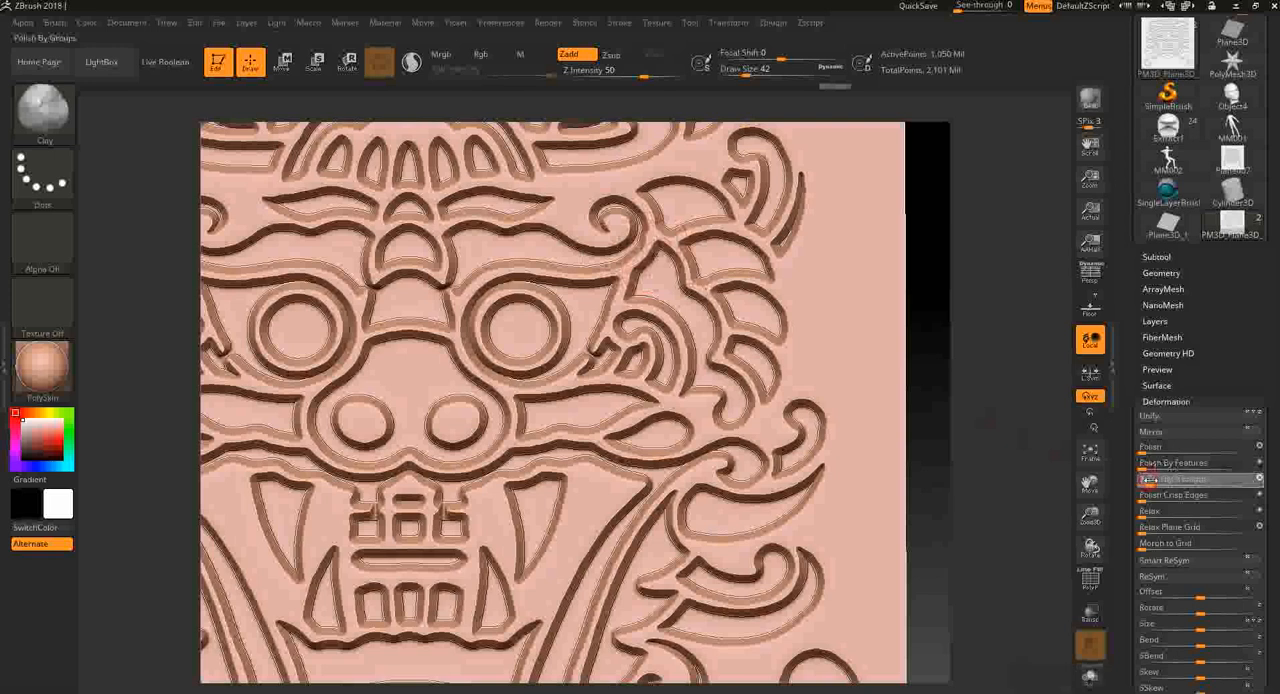
alt+drag(965, 481, 965, 559)
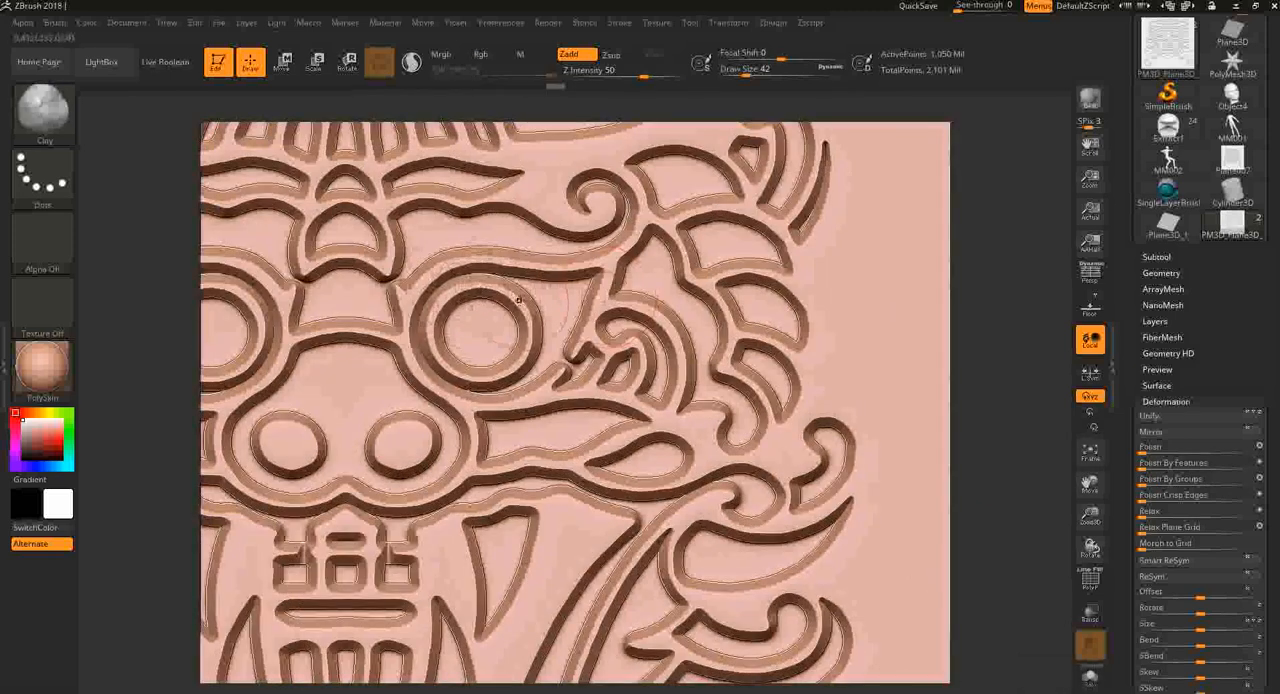
alt+drag(986, 504, 1050, 313)
drag(916, 464, 927, 456)
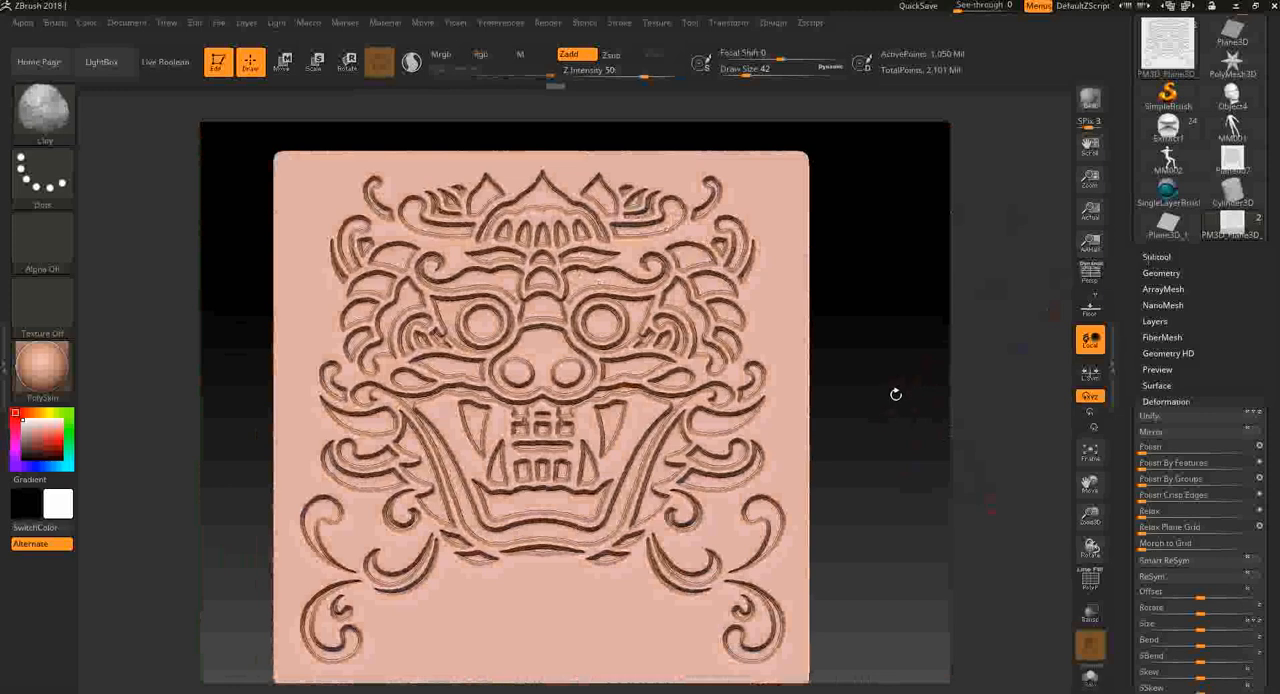
drag(895, 409, 930, 445)
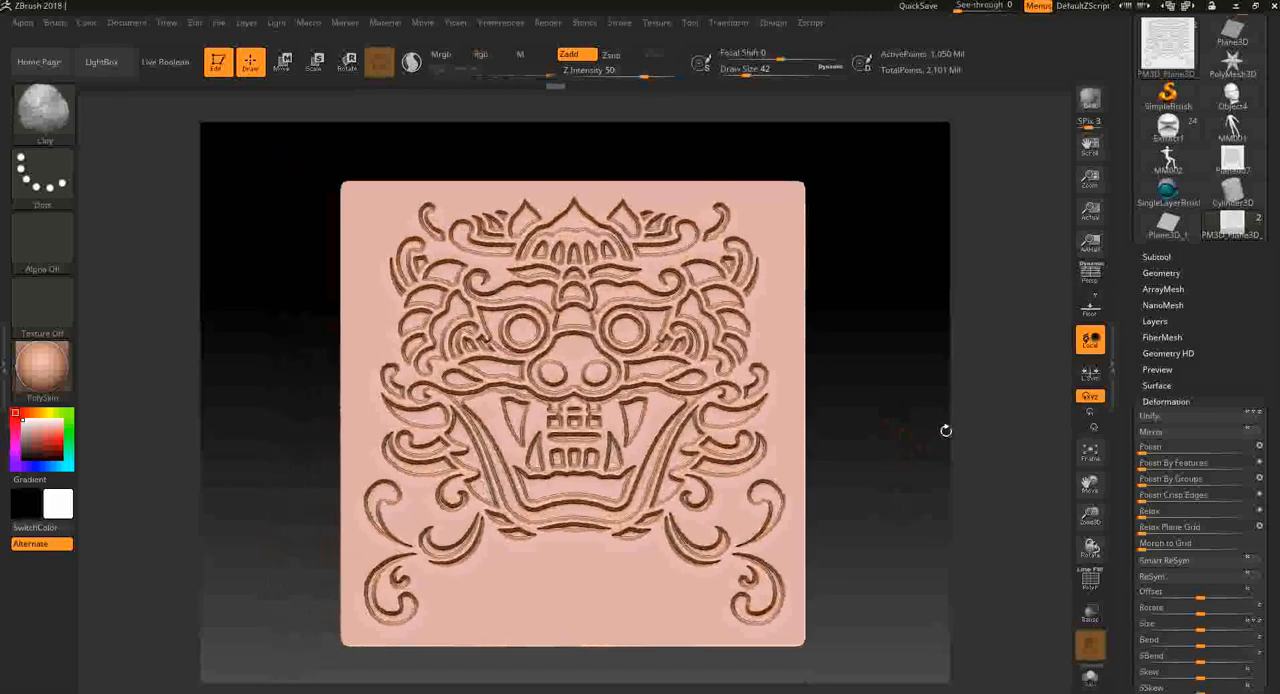
- Show and activate the subtool with the embossed character, and rewind its undo history to the blank plane
click(1160, 258)
click(1259, 299)
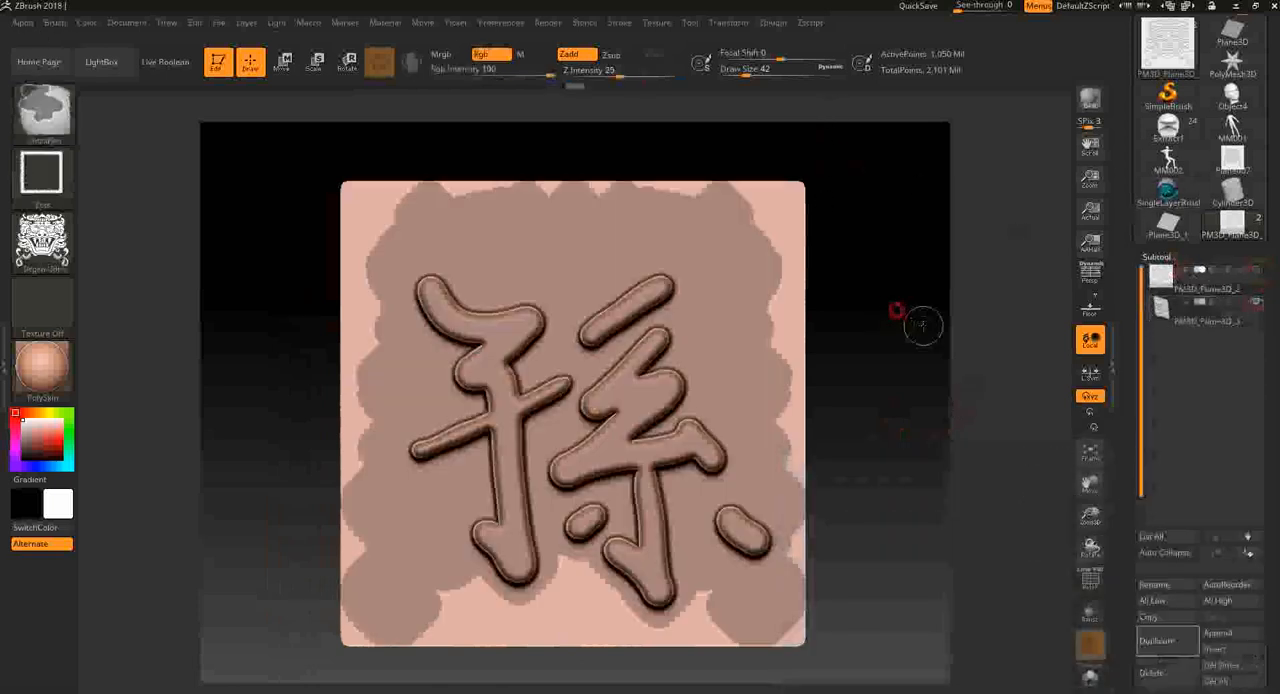
click(1240, 318)
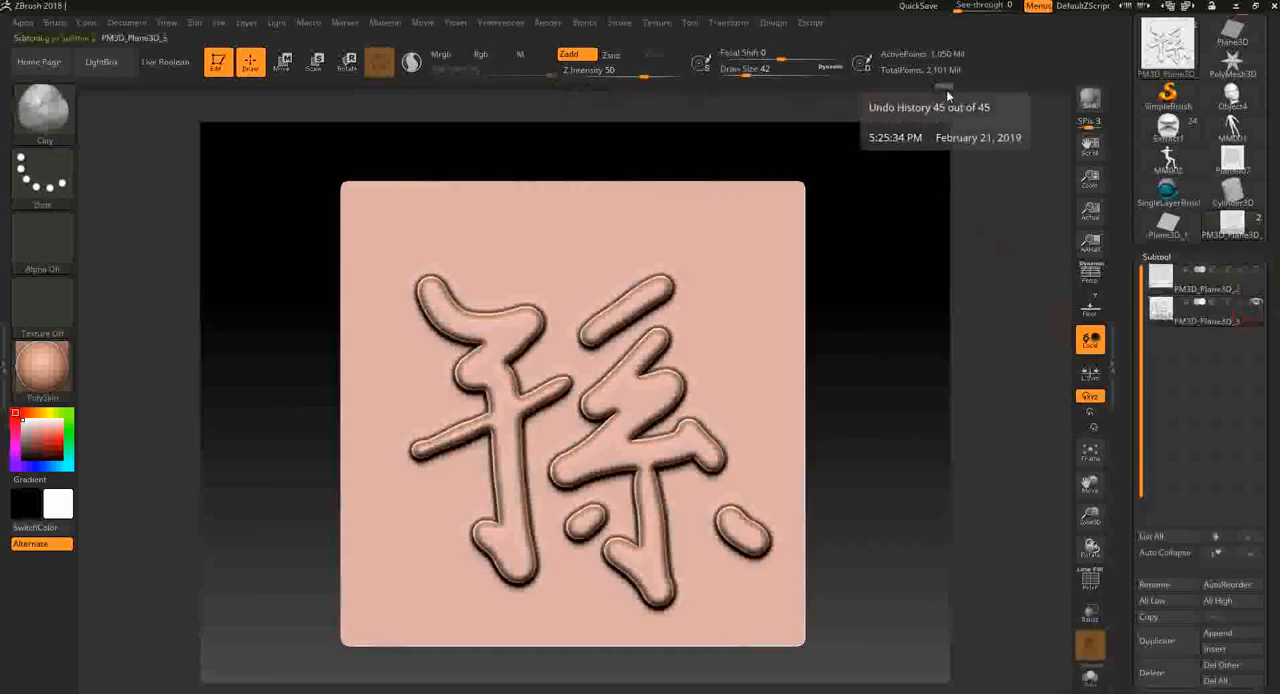
drag(946, 90, 575, 88)
mouse_move(214, 88)
mouse_down()
mouse_move(203, 87)
mouse_move(225, 85)
mouse_move(82, 88)
mouse_up()
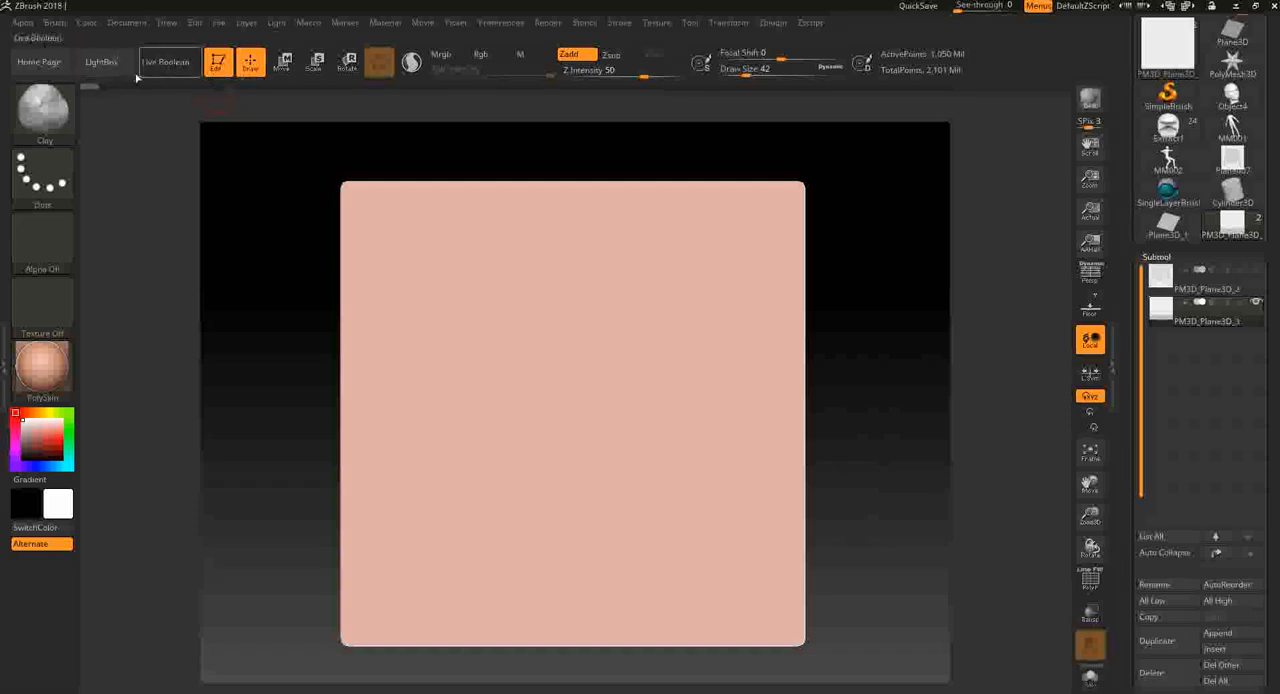
- Configure Projection Master with Colors, Fade and Deformation on, and Double Sided and Normalized off
key(g)
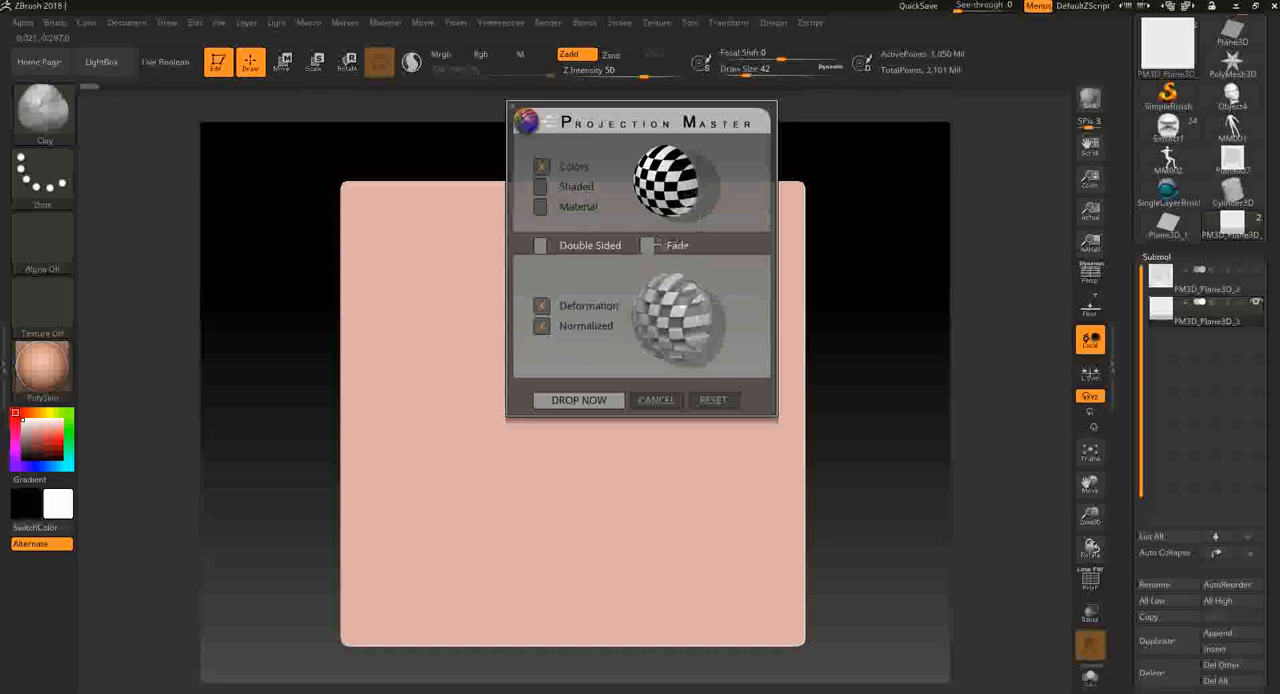
click(648, 245)
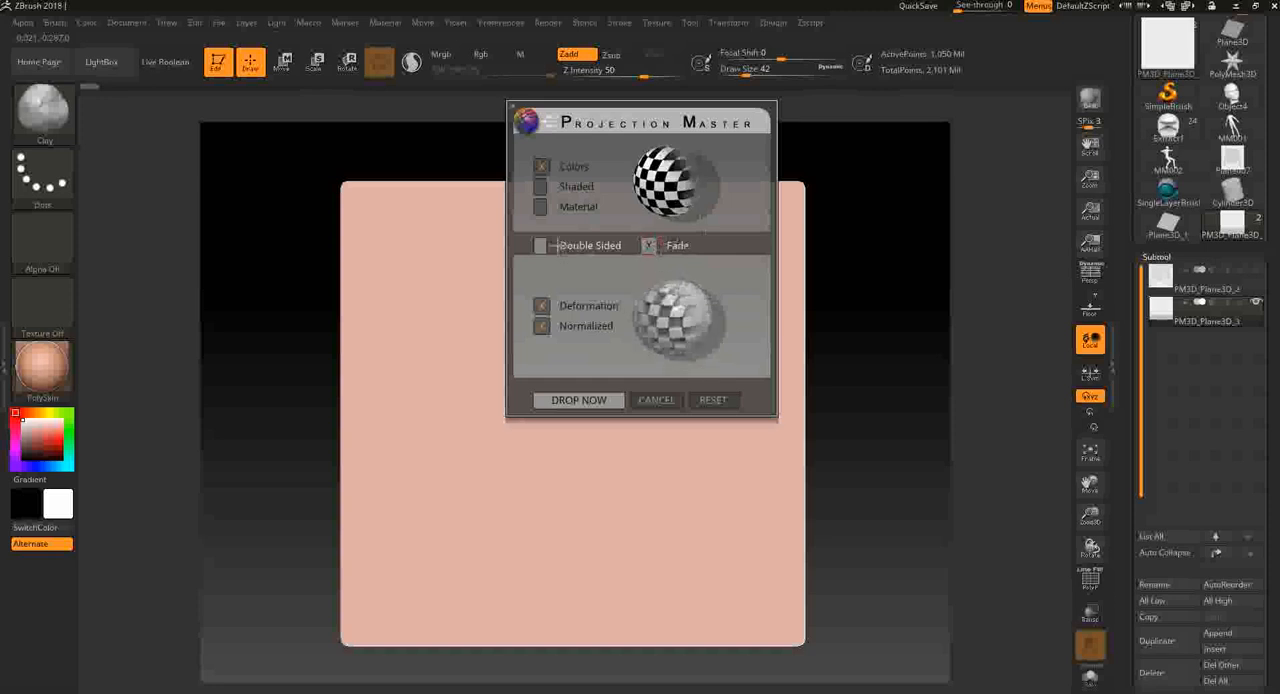
click(541, 245)
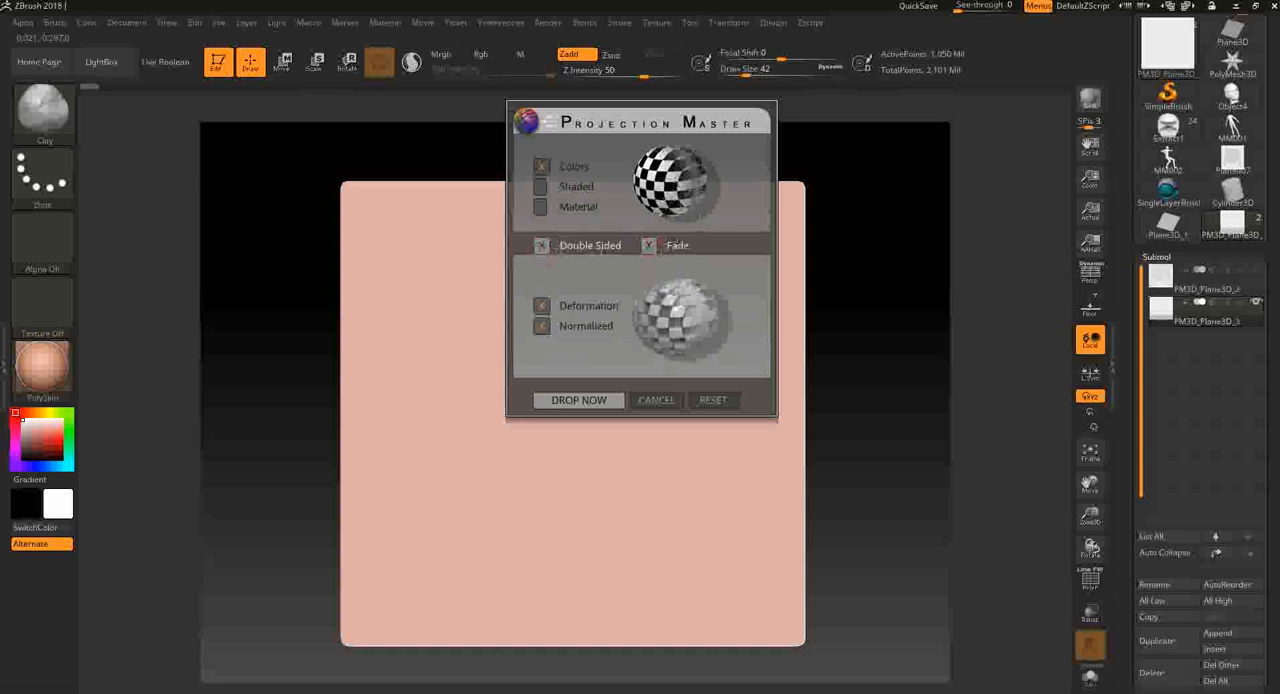
click(541, 246)
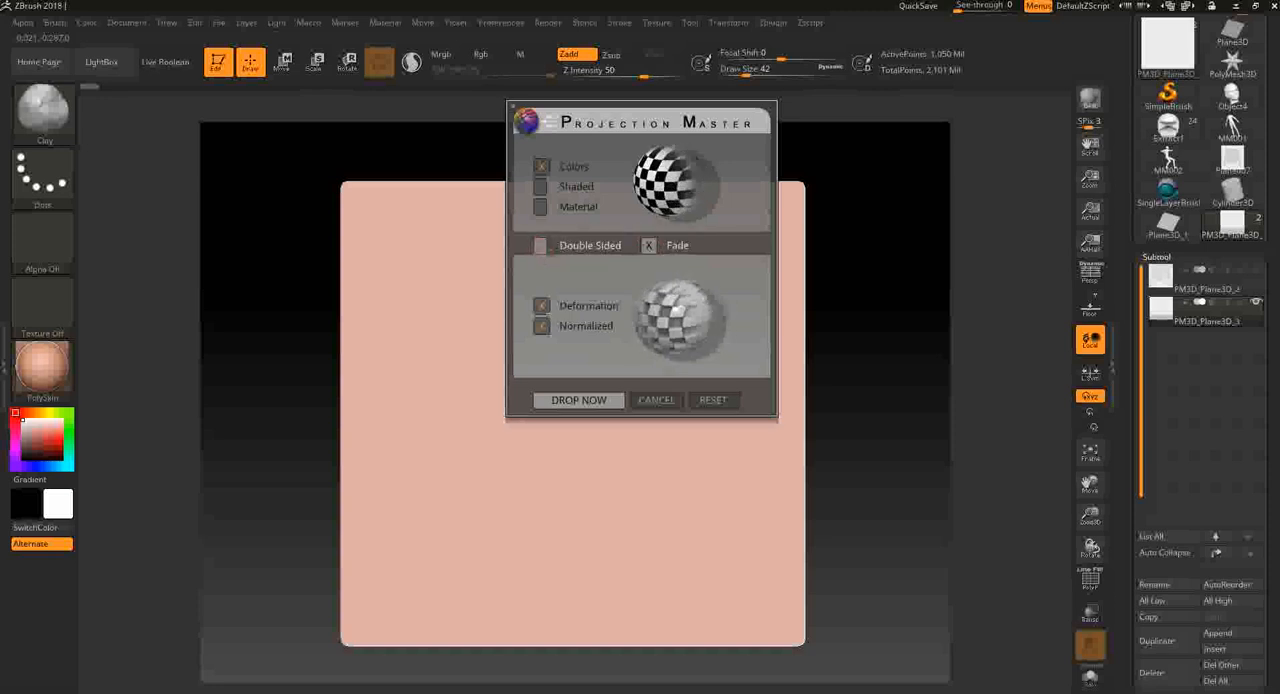
click(540, 305)
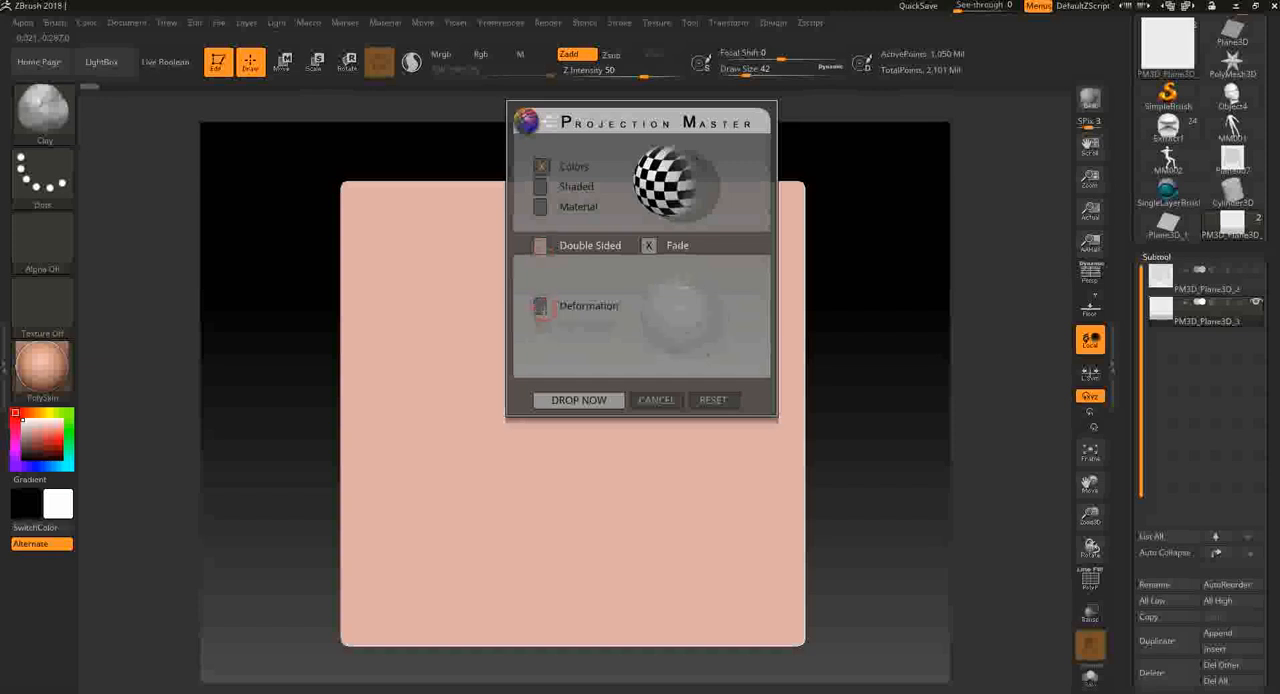
click(540, 305)
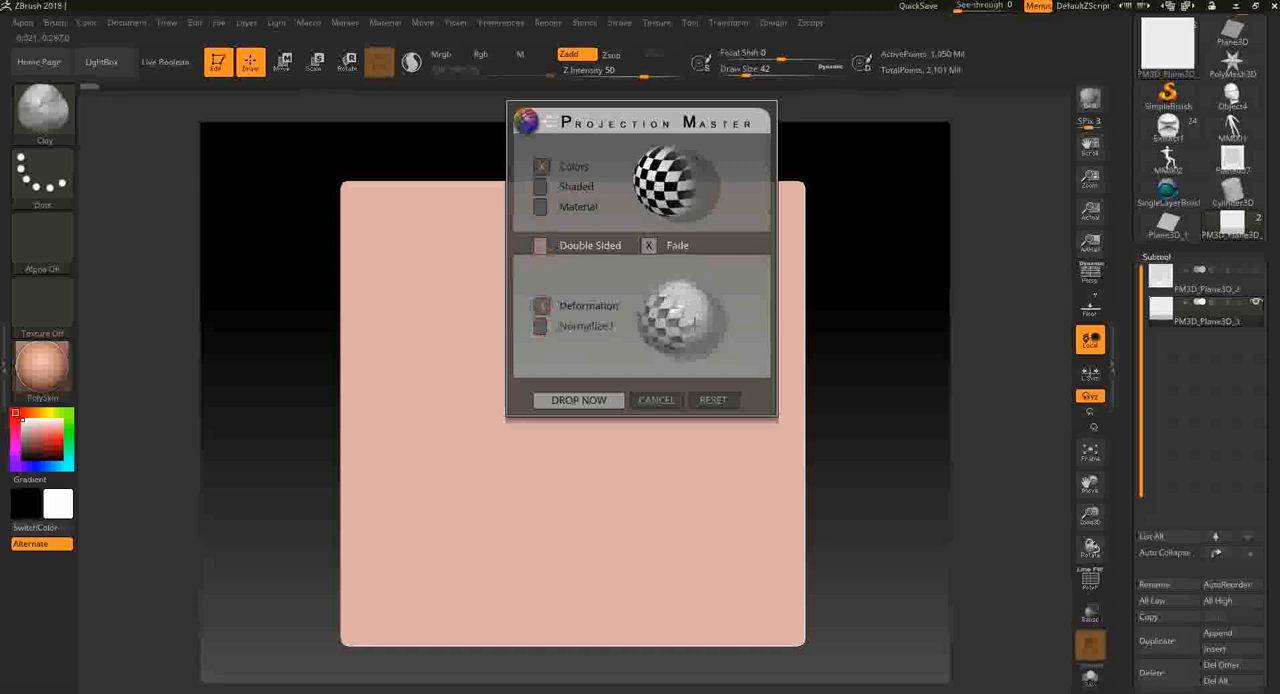
click(539, 327)
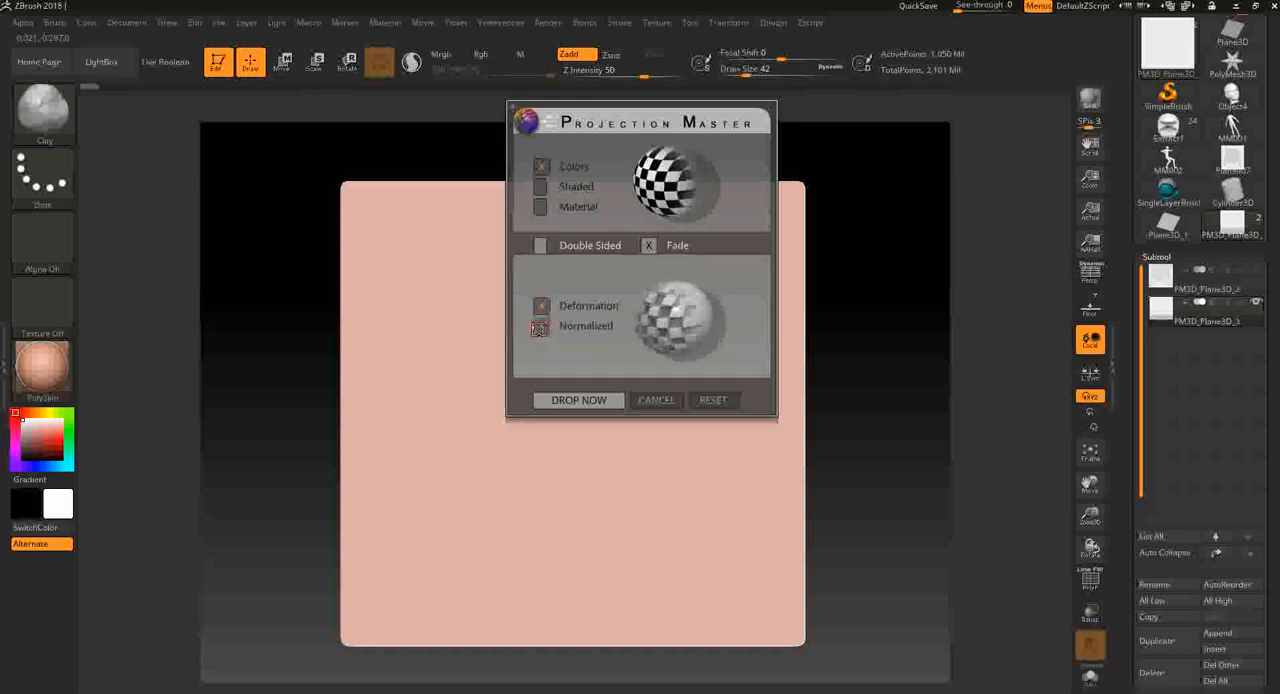
click(539, 327)
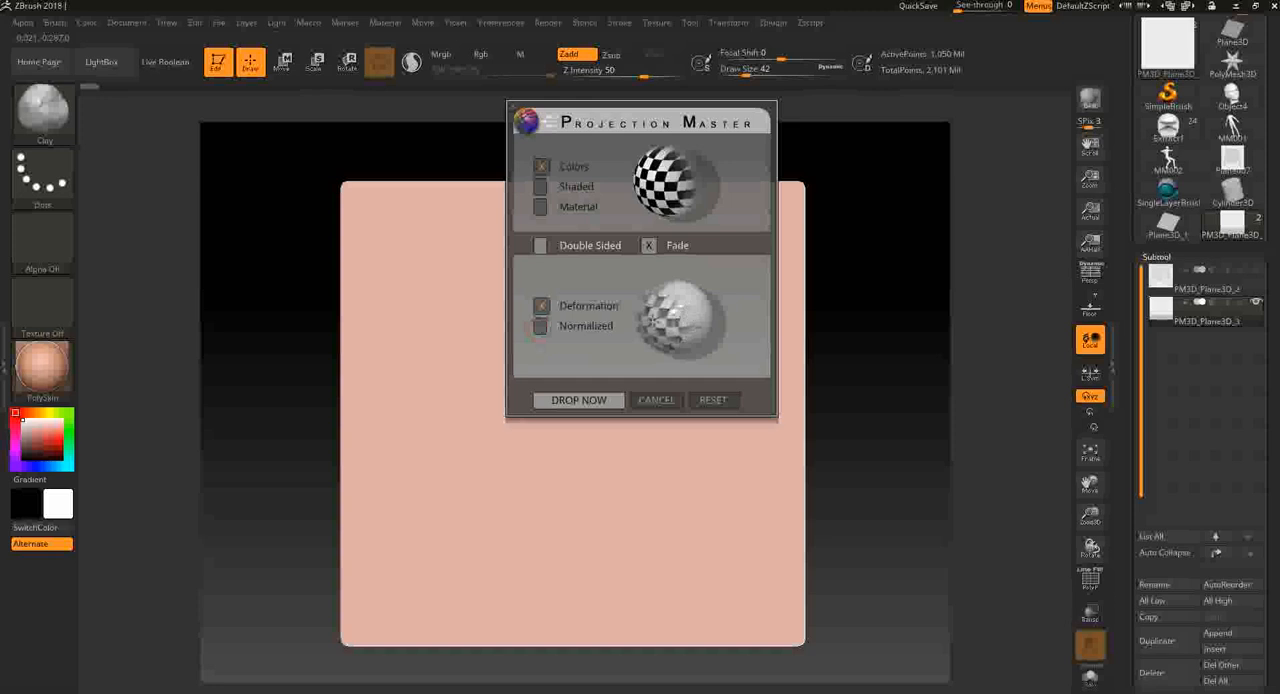
click(541, 326)
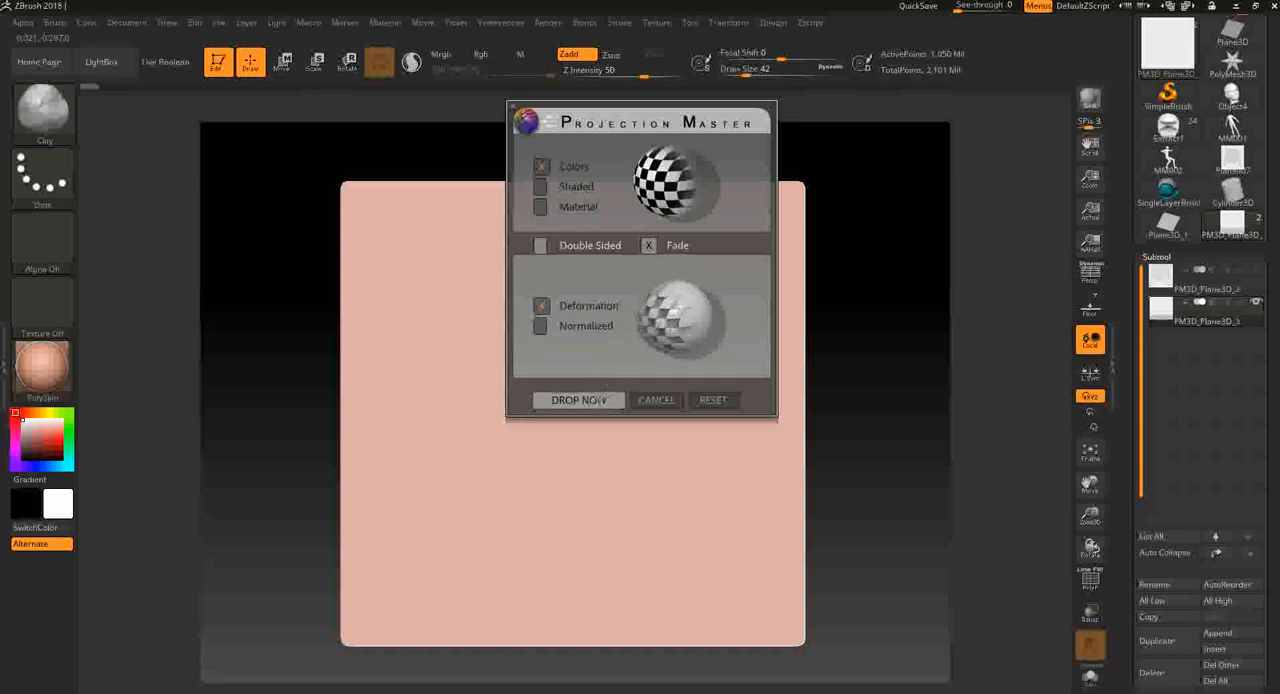
- Drop the plane onto the canvas with texturing activated, and choose the demon-face alpha
click(586, 401)
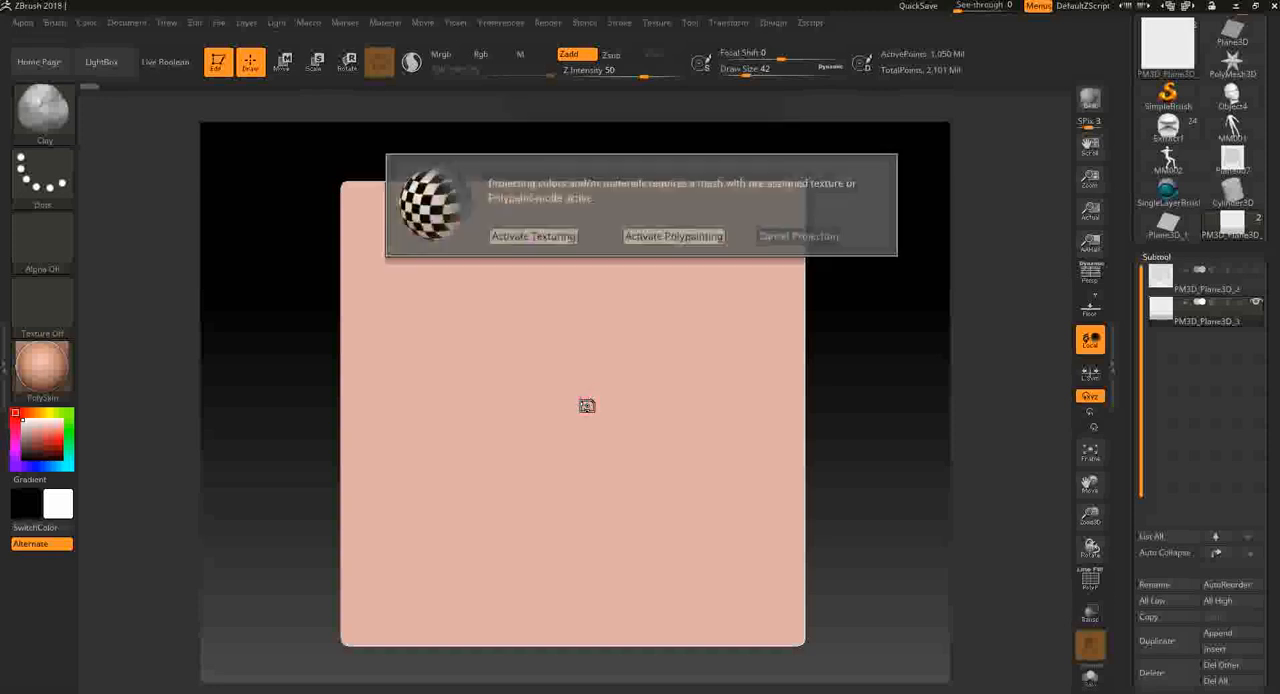
click(545, 237)
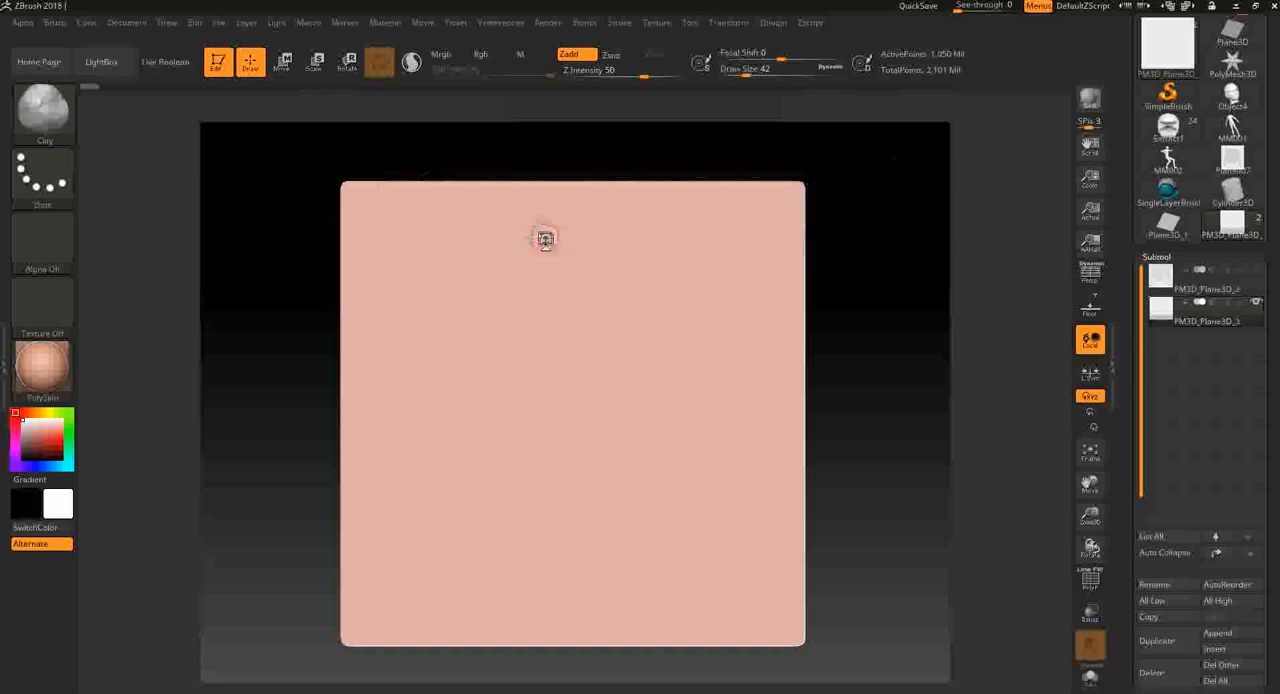
click(45, 243)
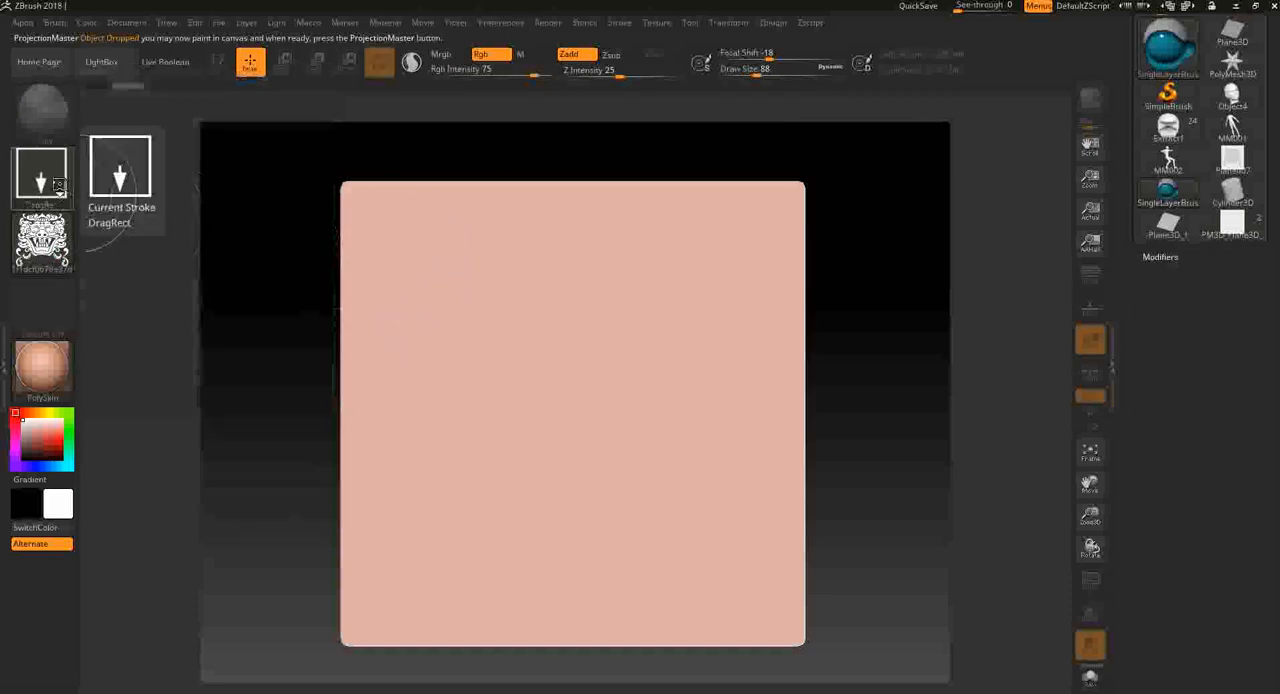
- Try the demon-face alpha on the dropped plane with the Radial stroke, and remove the trial
click(41, 172)
click(444, 220)
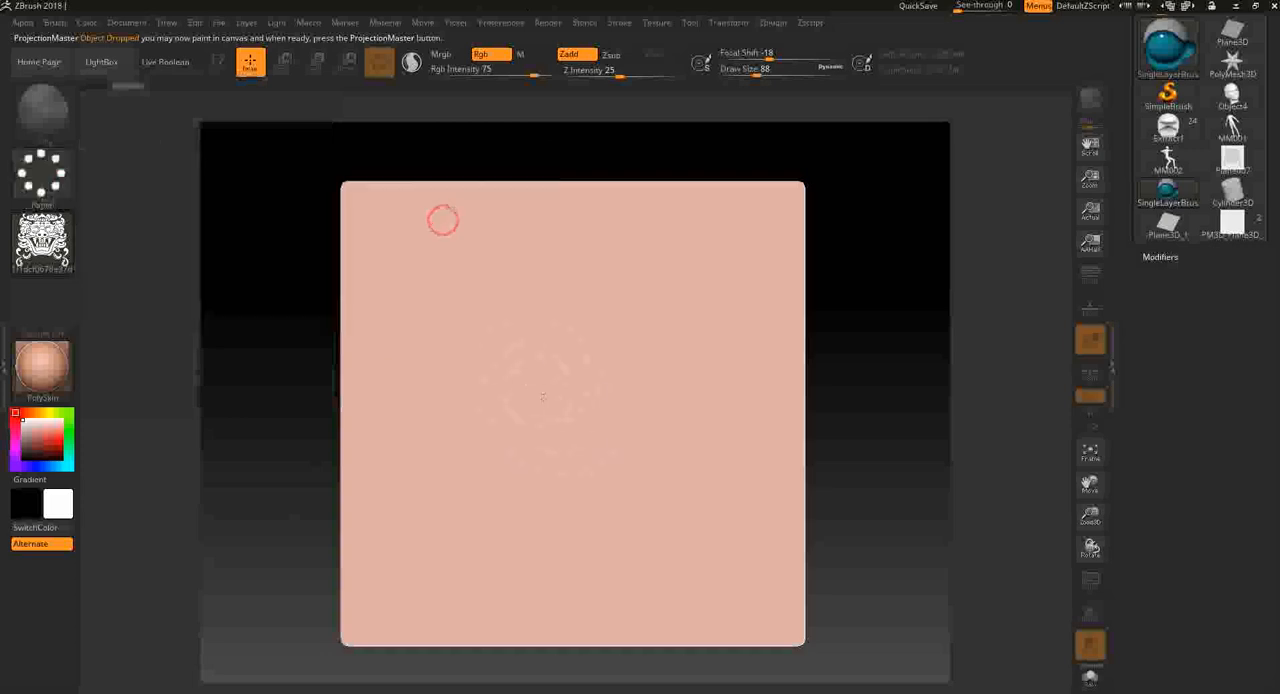
mouse_move(587, 424)
mouse_down()
mouse_move(594, 507)
mouse_move(788, 549)
mouse_move(755, 549)
mouse_up()
key(ctrl+n)
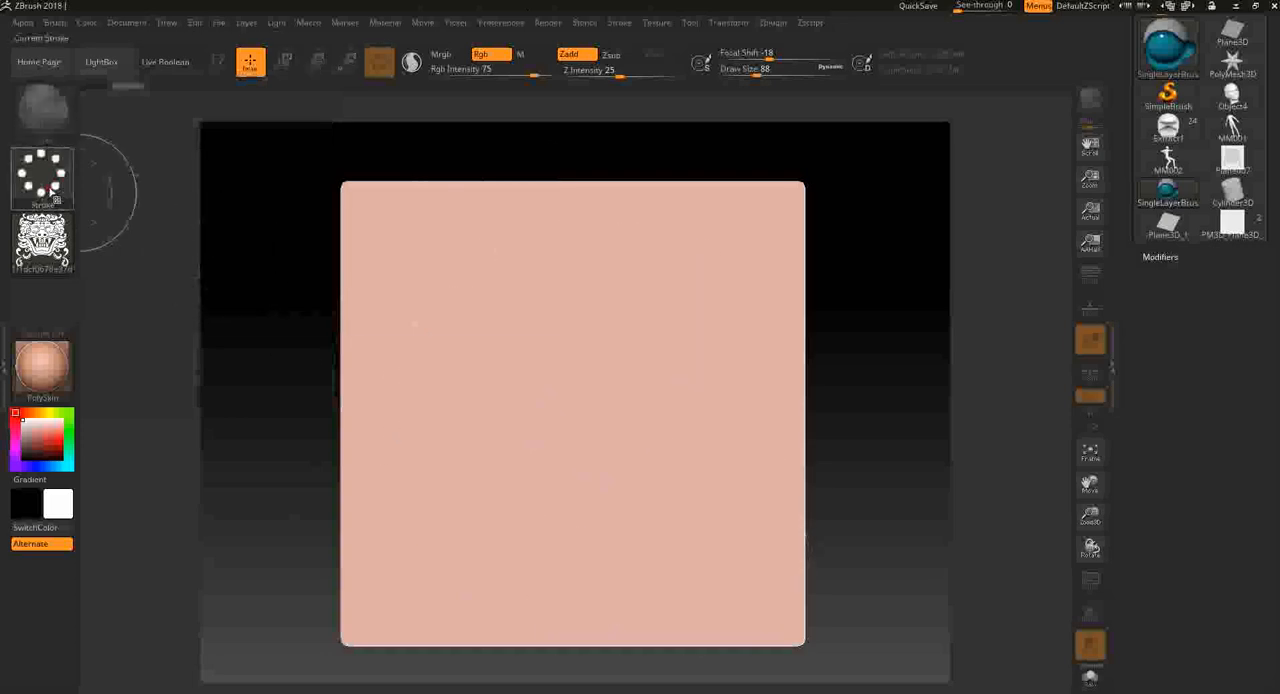
- Try the demon-face alpha on the dropped plane with the Grid stroke, and remove the trial
click(41, 172)
click(509, 226)
mouse_move(572, 396)
mouse_down()
mouse_move(737, 580)
mouse_move(729, 329)
mouse_up()
key(ctrl+n)
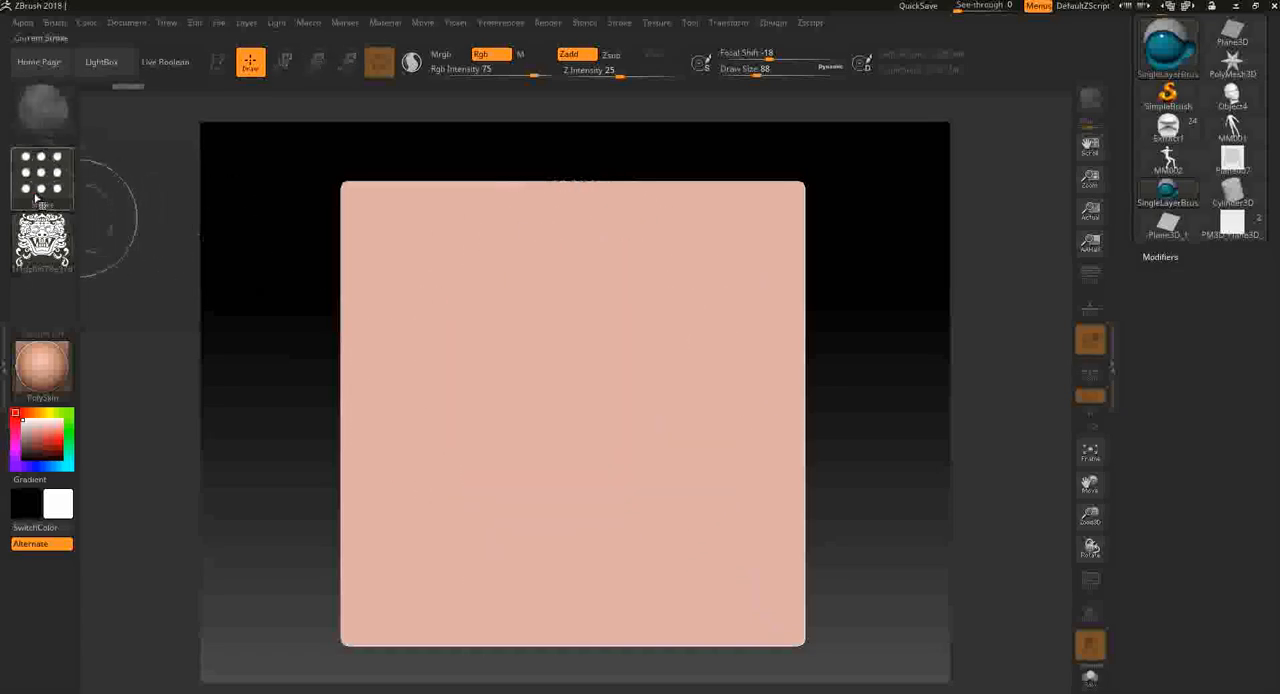
- Paint a trial curve down the middle of the plane with the Freehand stroke, and remove it
click(41, 172)
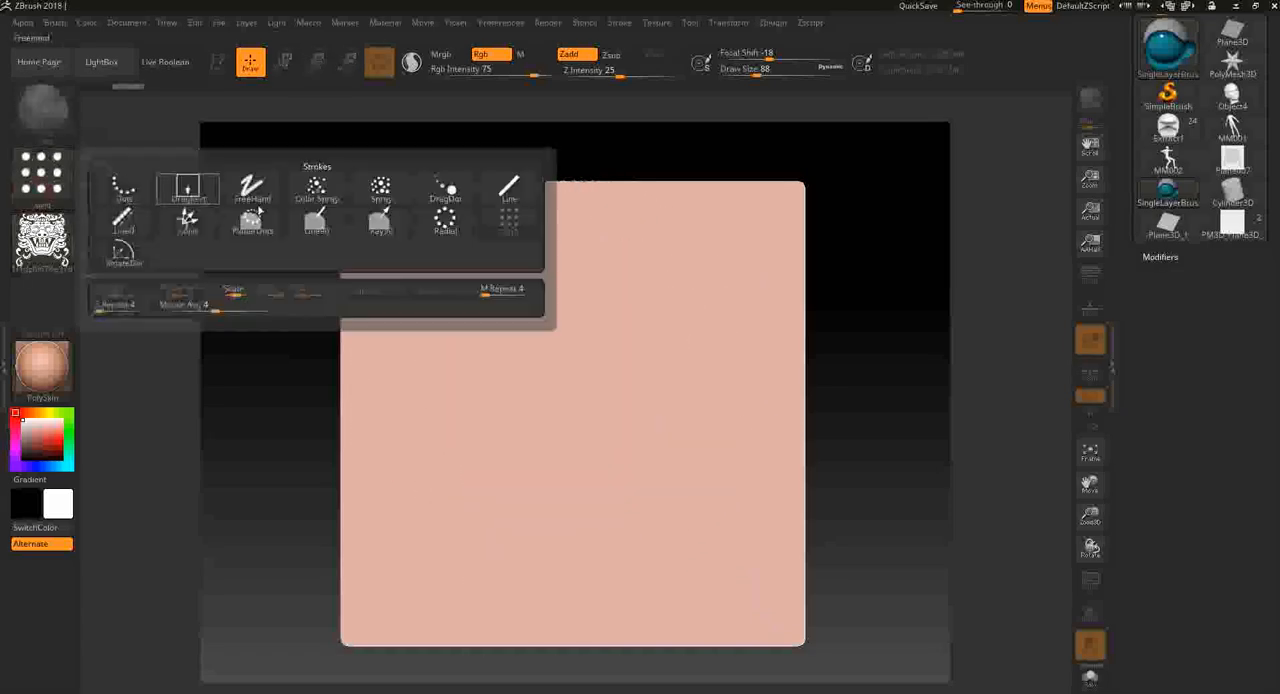
click(253, 199)
drag(543, 314, 714, 500)
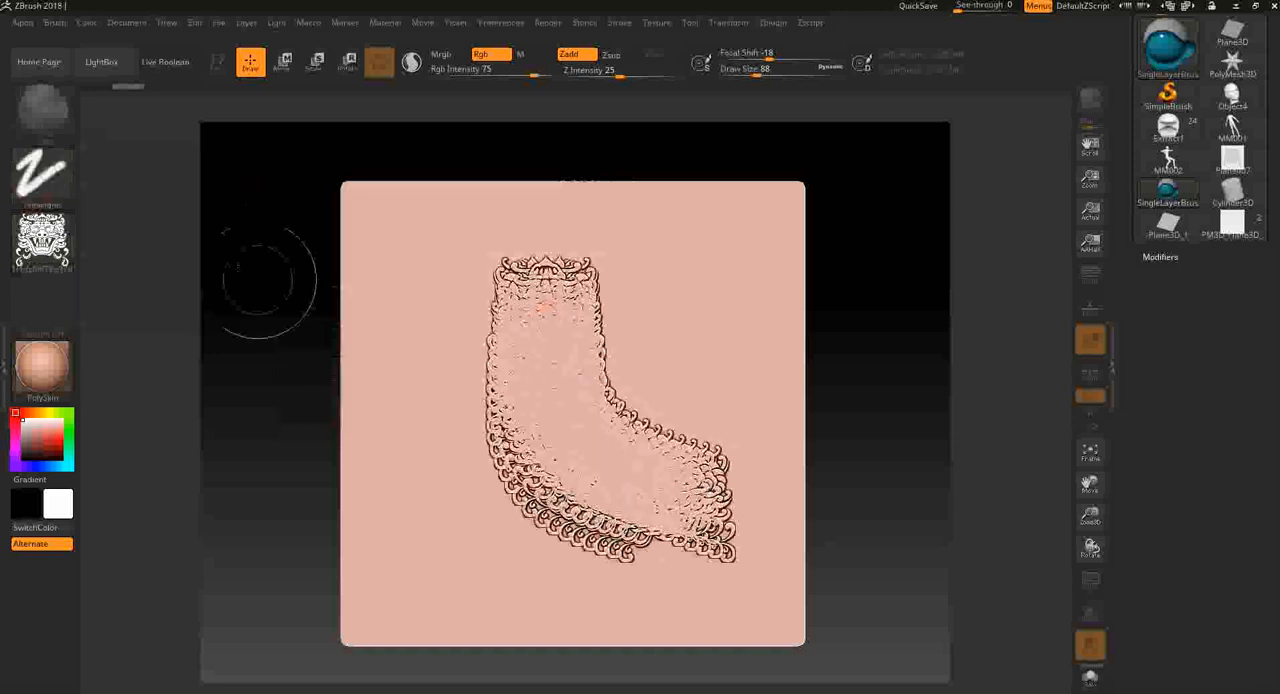
key(ctrl+n)
- Place a single demon-face stamp near the plane's centre with the DragDot stroke, and undo it
click(66, 183)
click(436, 190)
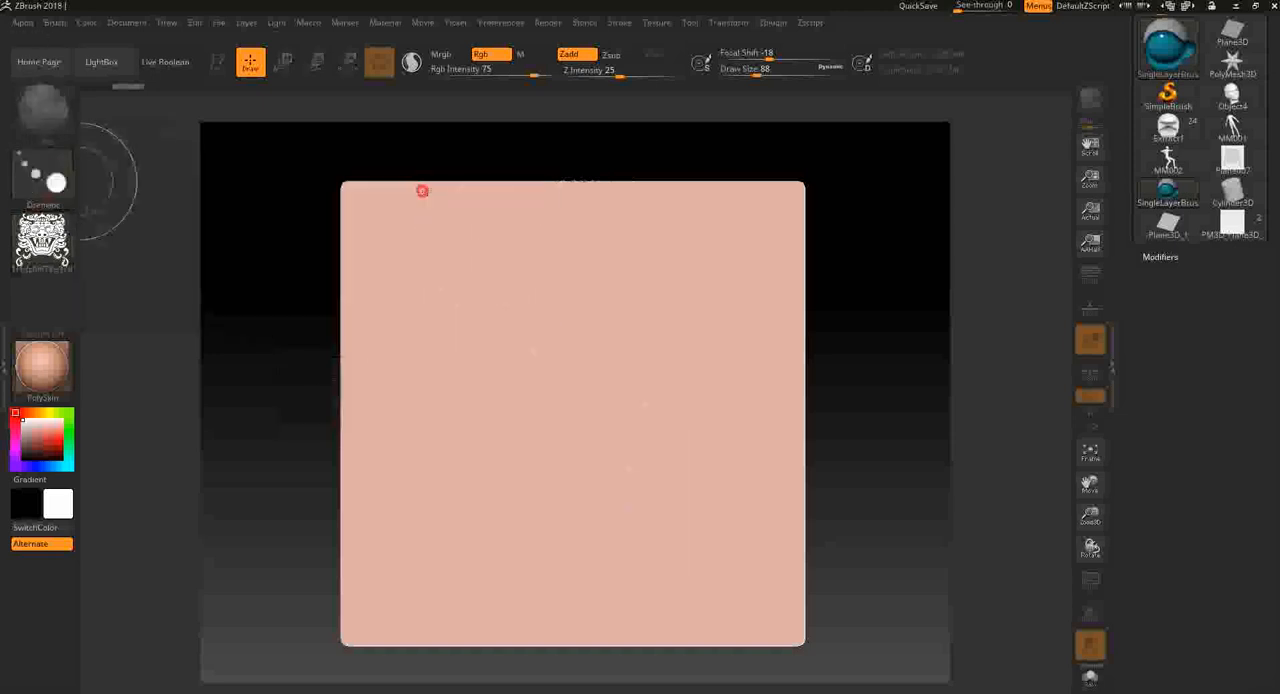
mouse_move(482, 261)
mouse_down()
mouse_move(525, 338)
mouse_move(601, 414)
mouse_move(568, 399)
mouse_up()
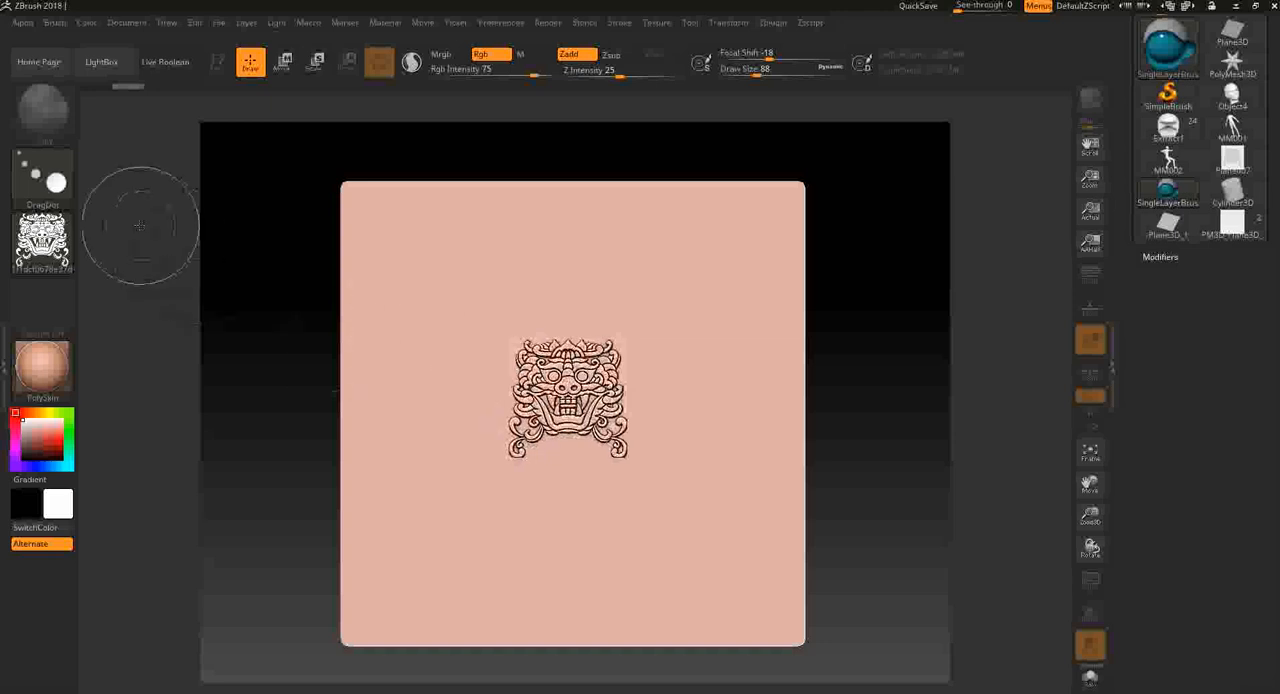
key(ctrl+z)
- Try the dots stroke listed beside Conic at several spots on the plane, undoing each trial
click(38, 167)
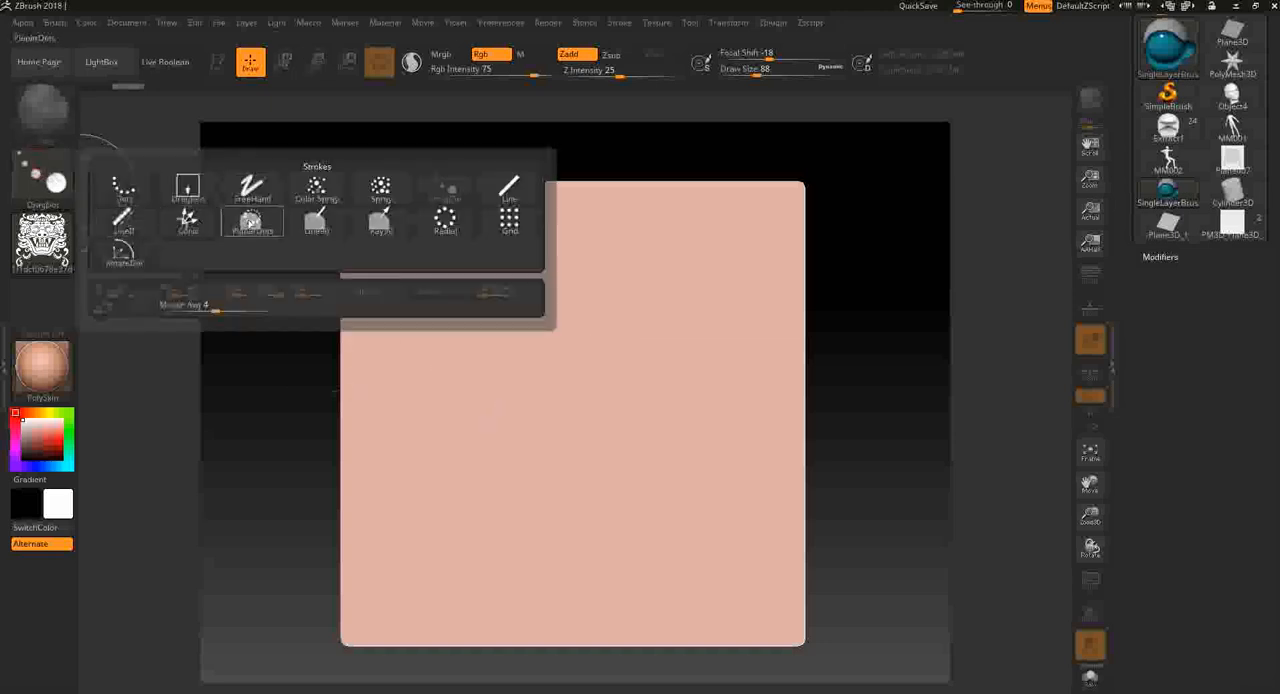
click(262, 226)
mouse_move(601, 404)
mouse_down()
mouse_move(640, 457)
mouse_move(672, 391)
mouse_up()
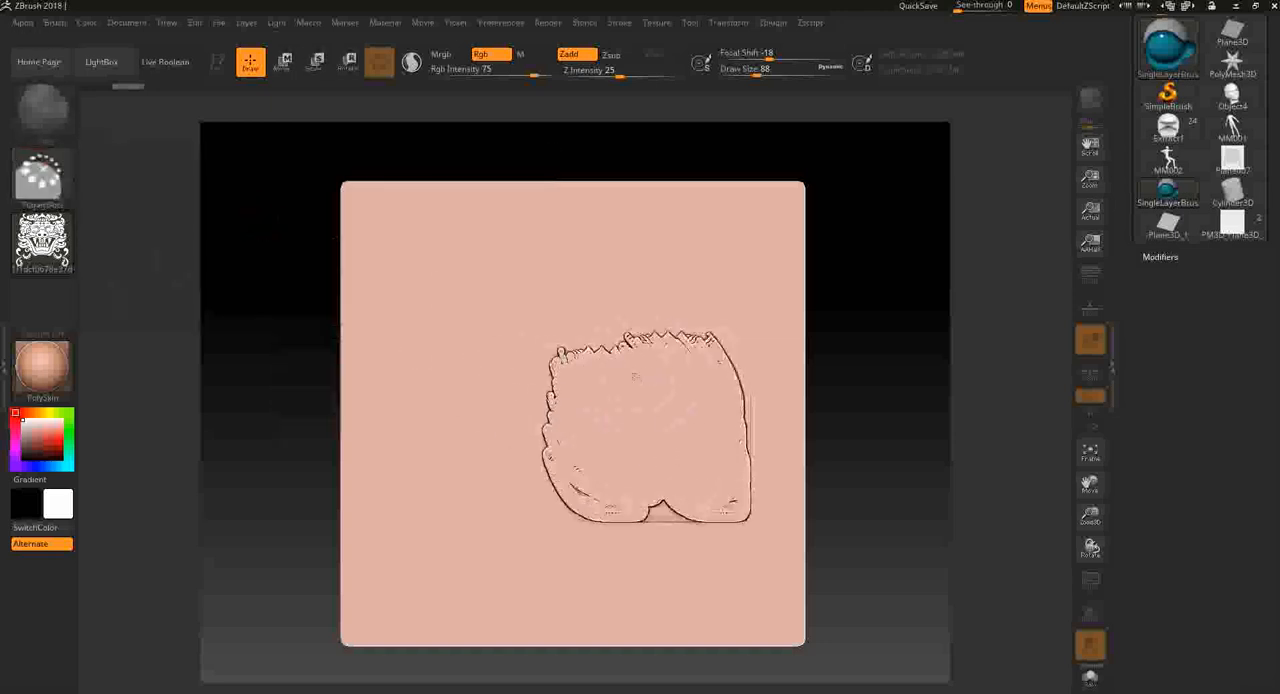
key(ctrl+z)
drag(468, 315, 459, 337)
key(ctrl+z)
click(526, 494)
key(ctrl+z)
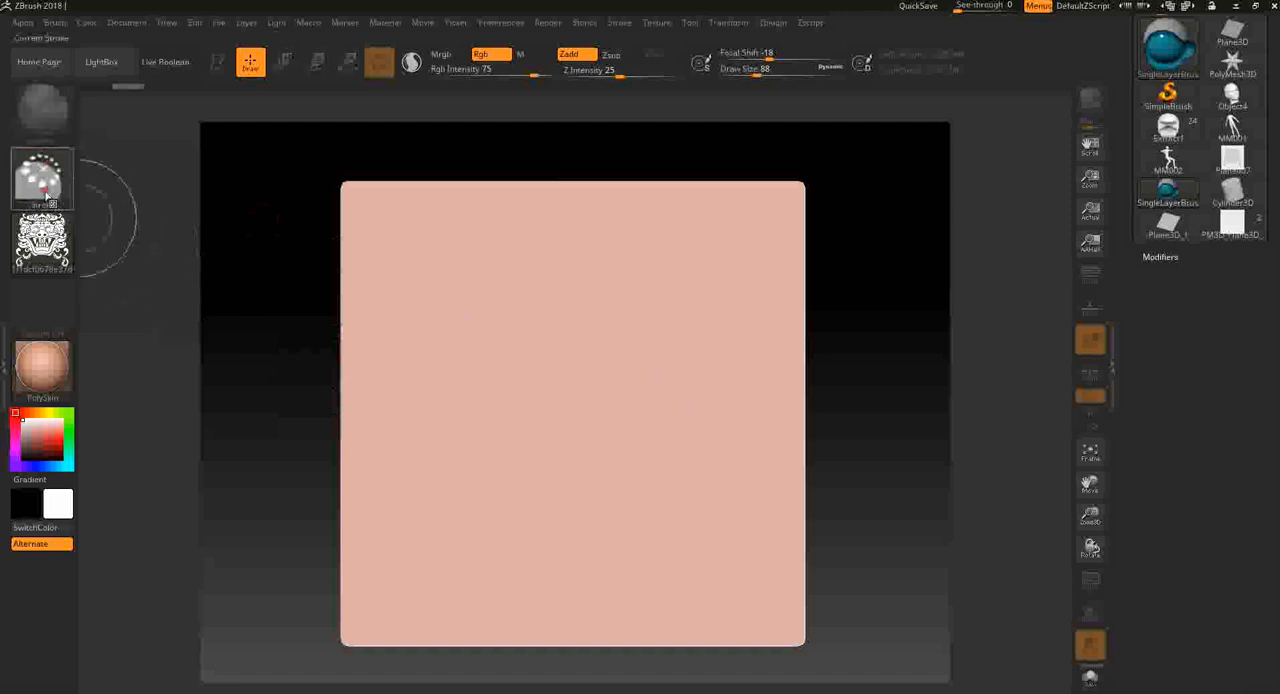
- Stamp a large demon face across the middle of the dropped plane with the DragRect stroke, undoing the first smaller trial
click(46, 192)
mouse_move(240, 220)
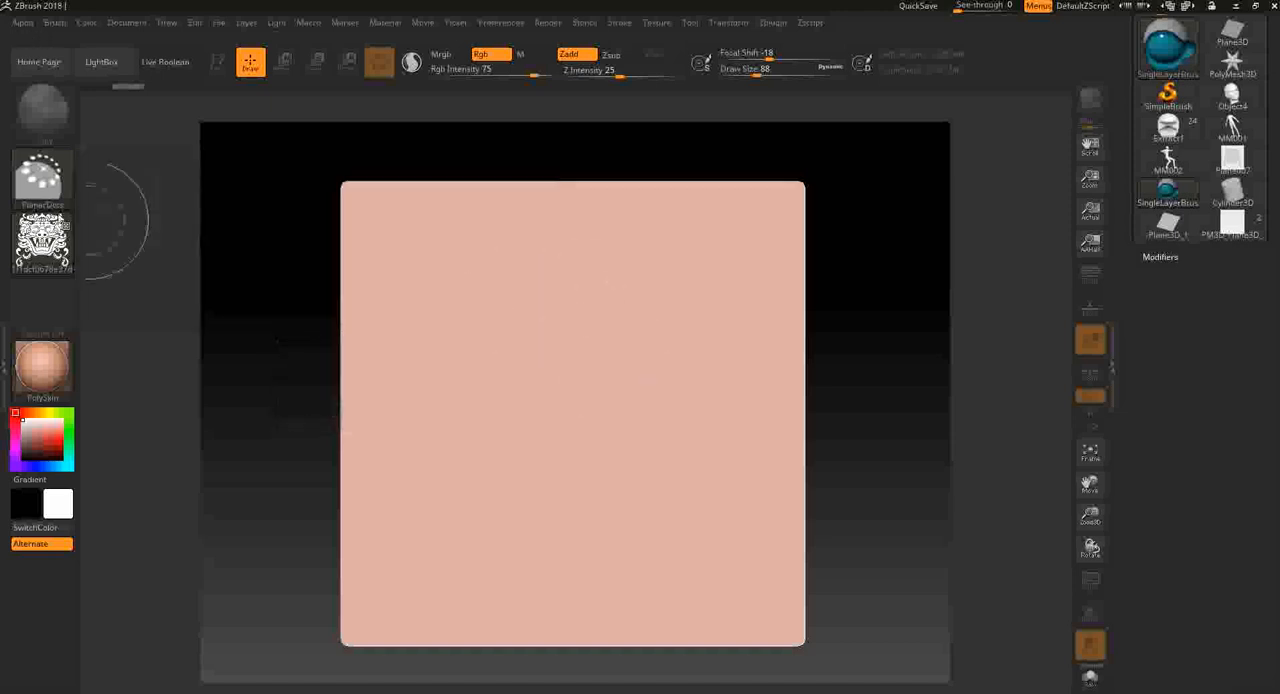
click(42, 182)
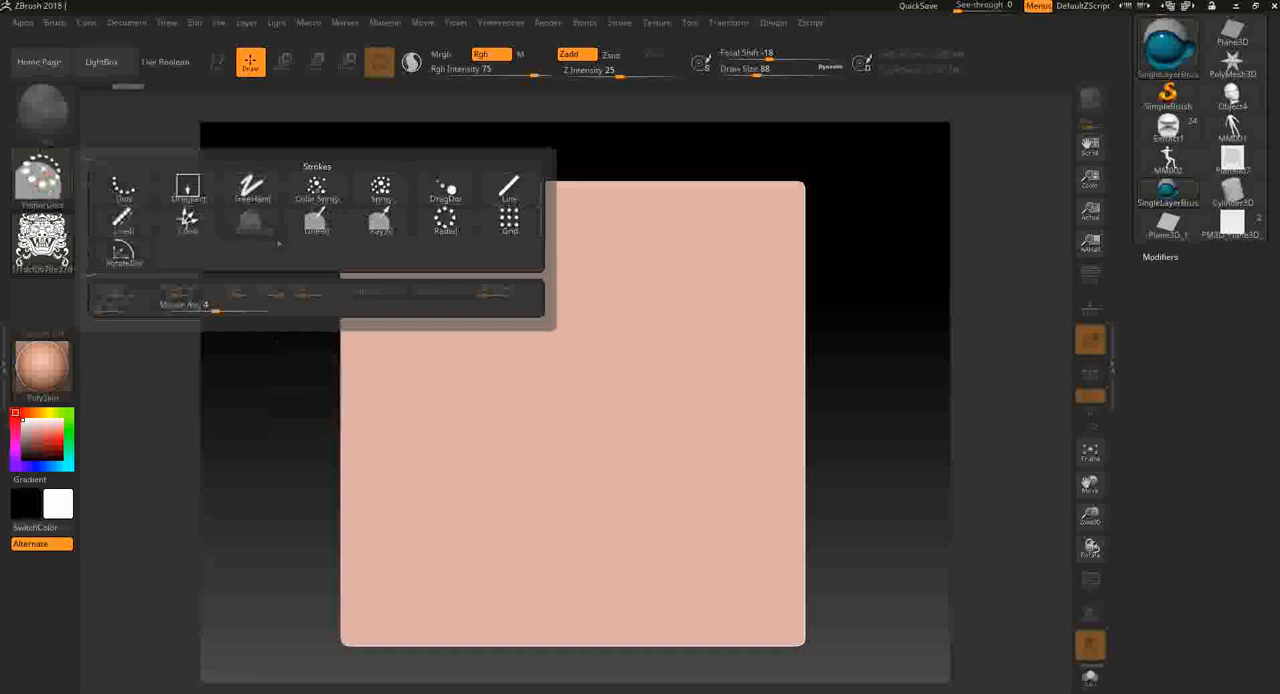
click(199, 193)
drag(405, 251, 508, 383)
key(ctrl+z)
drag(575, 420, 645, 660)
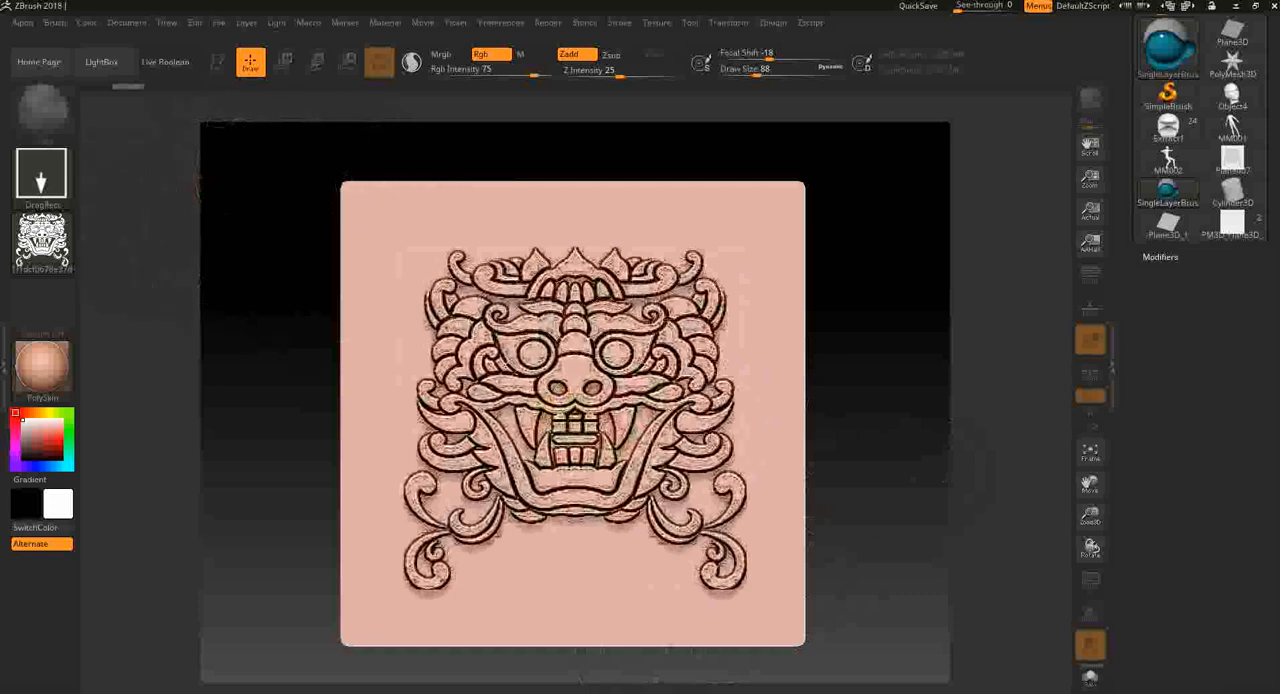
- Pick up the stamped demon face onto the plane's mesh with Projection Master and bring the relief closer
key(g)
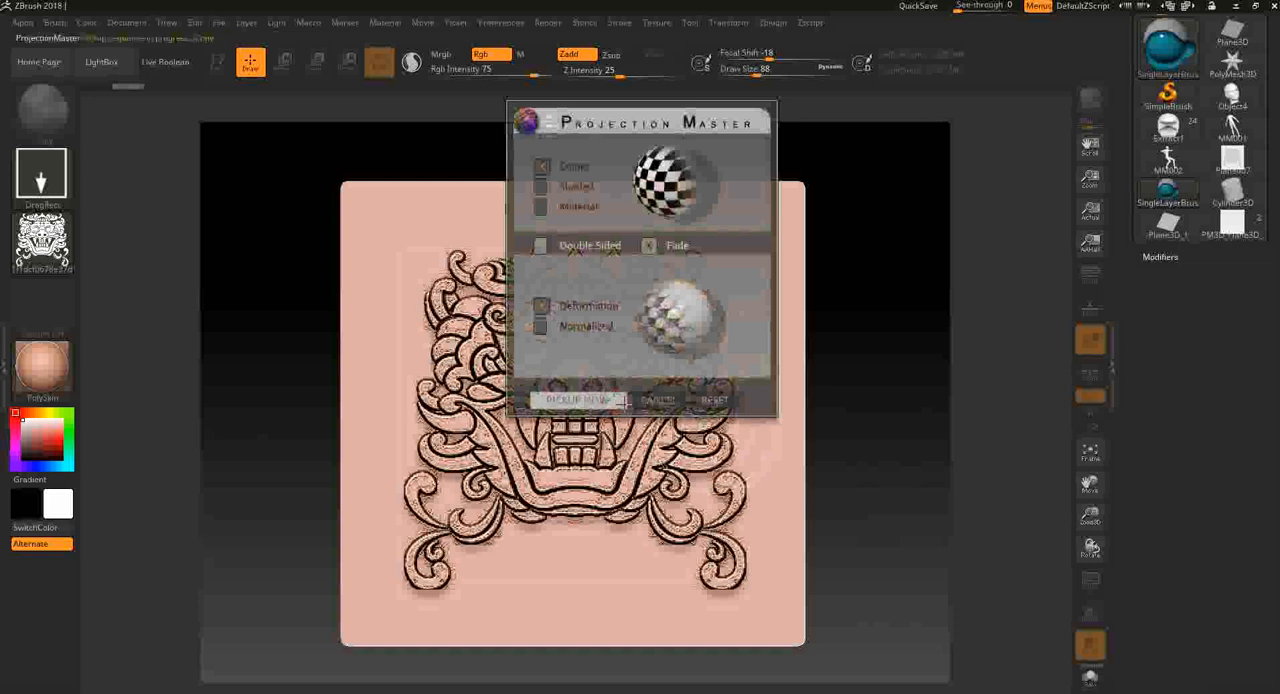
mouse_move(929, 494)
mouse_down()
mouse_move(923, 466)
mouse_move(874, 474)
mouse_move(935, 481)
mouse_move(914, 437)
mouse_move(957, 641)
mouse_move(856, 481)
mouse_up()
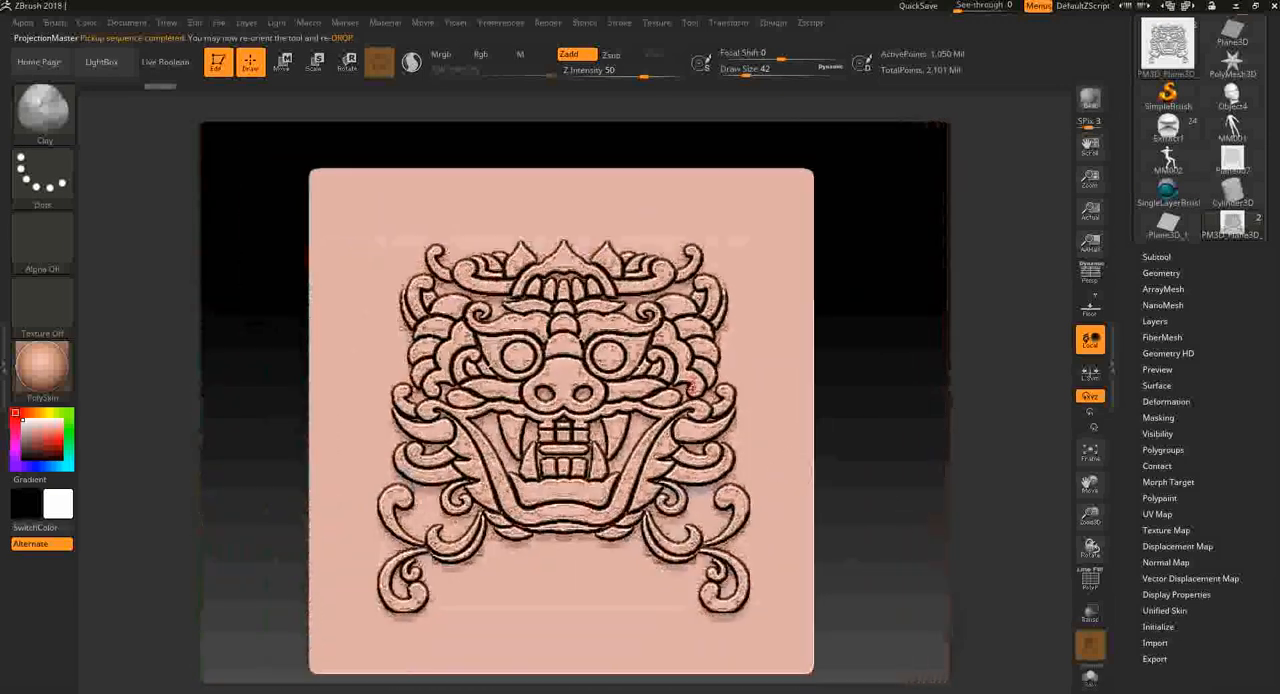
alt+drag(902, 416, 901, 427)
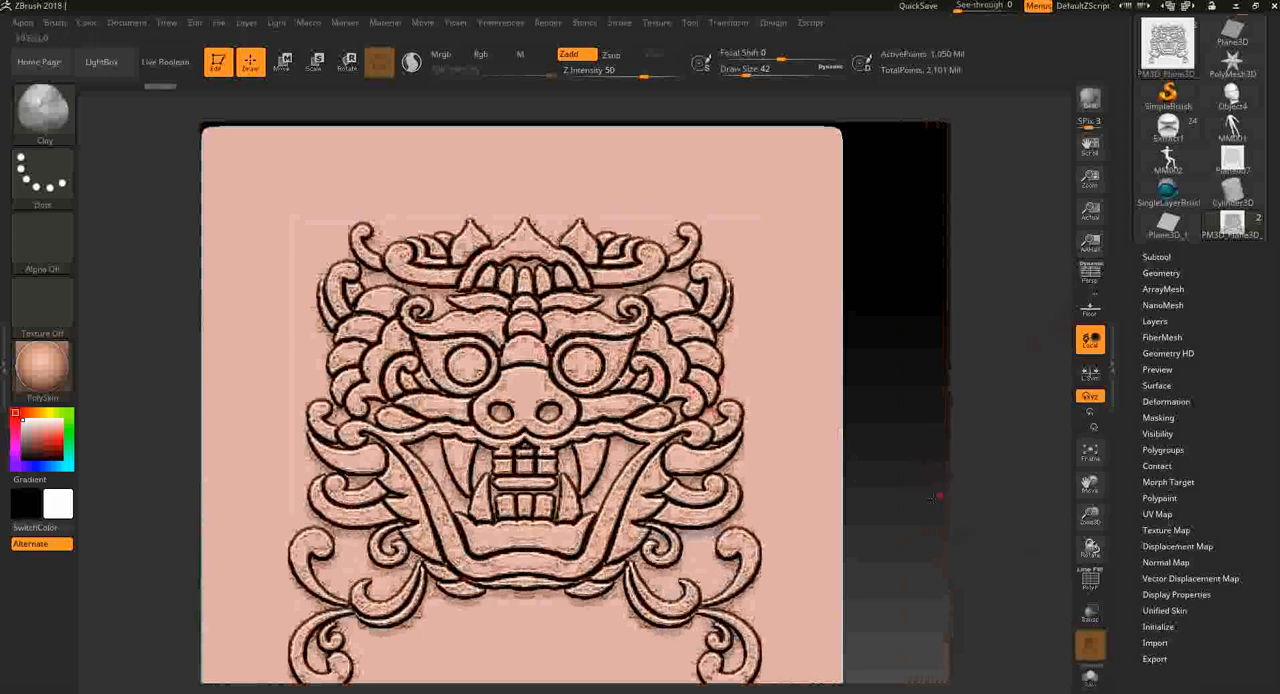
- Try trimming the relief's thickness from the side with a straight vertical TrimCurve cut, and undo the trim
mouse_move(935, 474)
mouse_down()
mouse_move(914, 503)
mouse_move(908, 483)
mouse_up()
key(ctrl+shift)
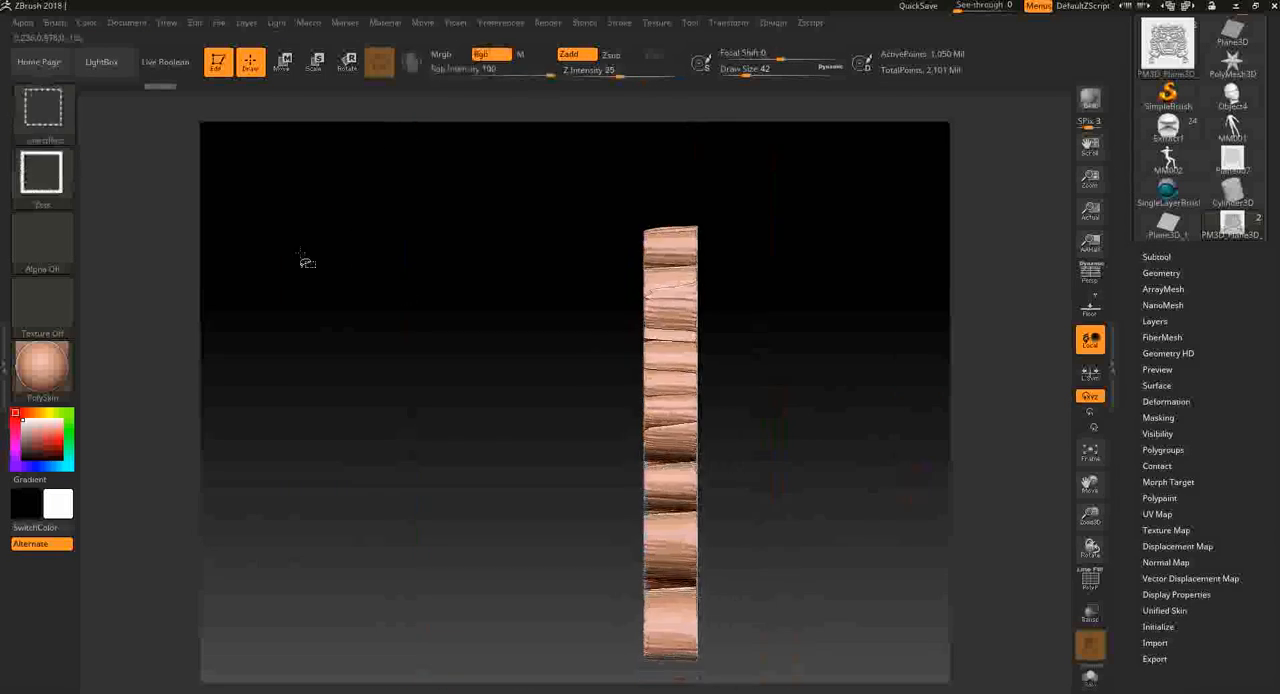
click(50, 118)
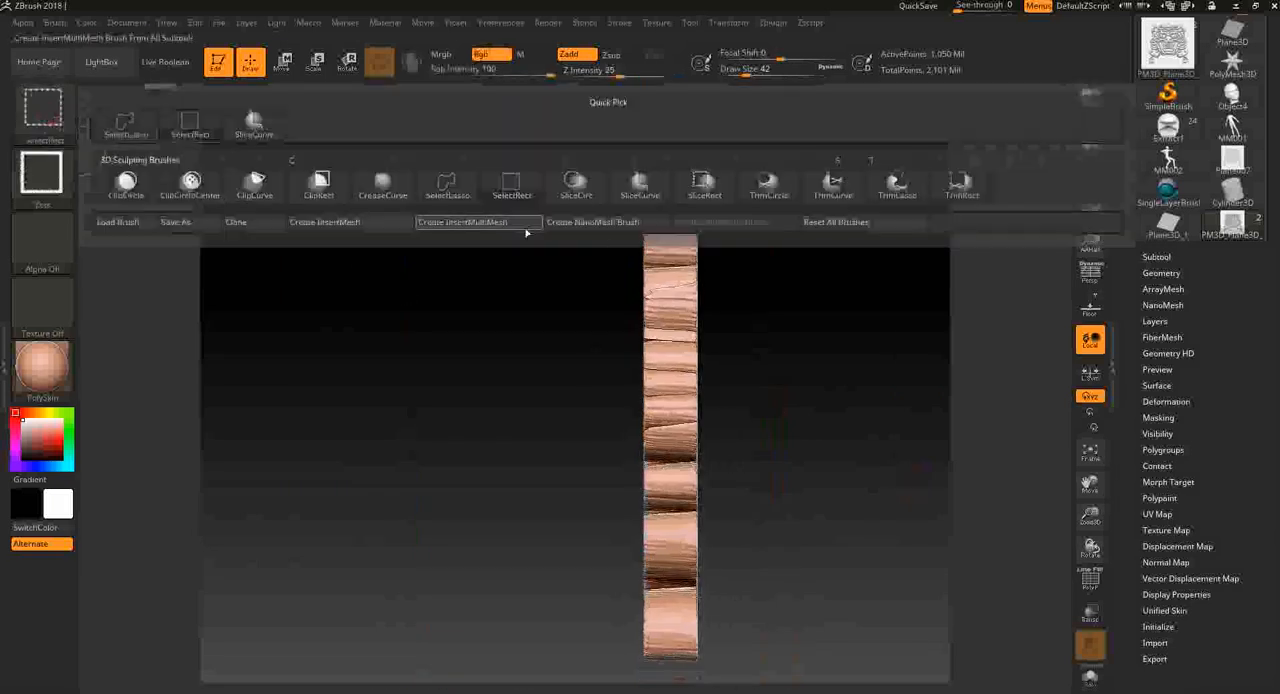
click(833, 184)
mouse_move(680, 188)
ctrl+shift+mouse_down()
mouse_move(651, 643)
mouse_move(692, 690)
mouse_move(692, 184)
mouse_move(685, 530)
mouse_move(700, 456)
mouse_move(665, 278)
mouse_move(682, 406)
mouse_move(681, 240)
ctrl+shift+mouse_up()
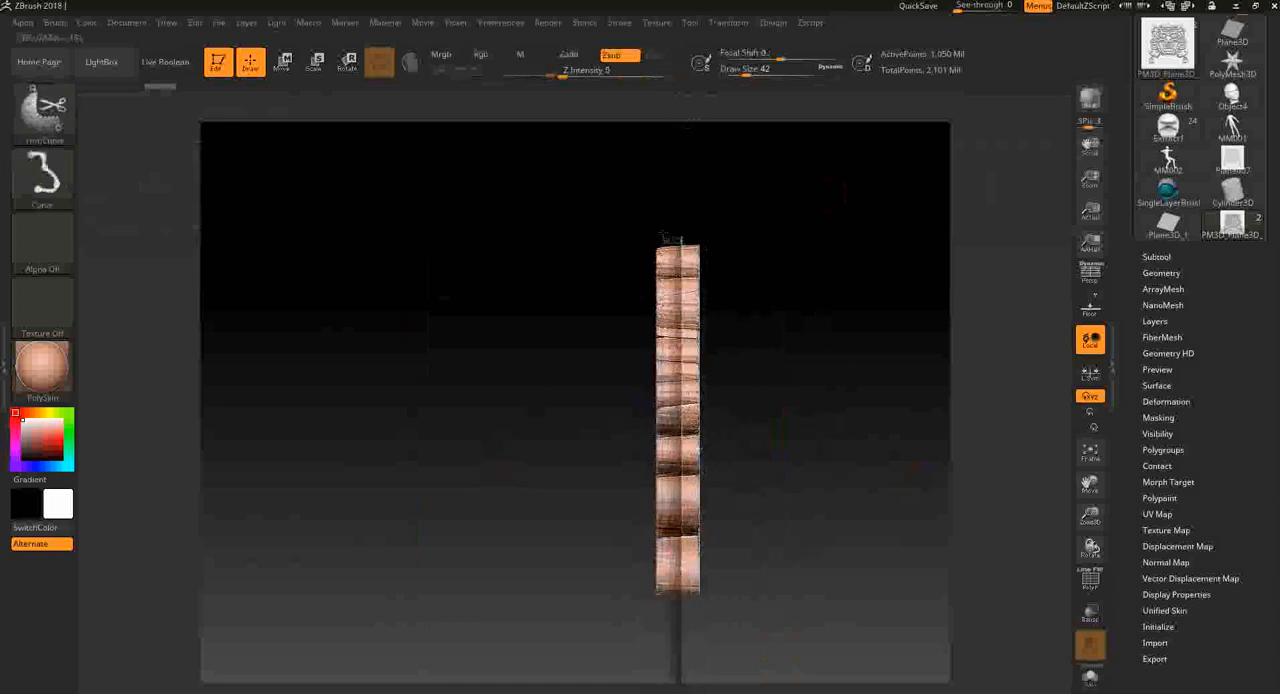
ctrl+shift+drag(661, 193, 659, 191)
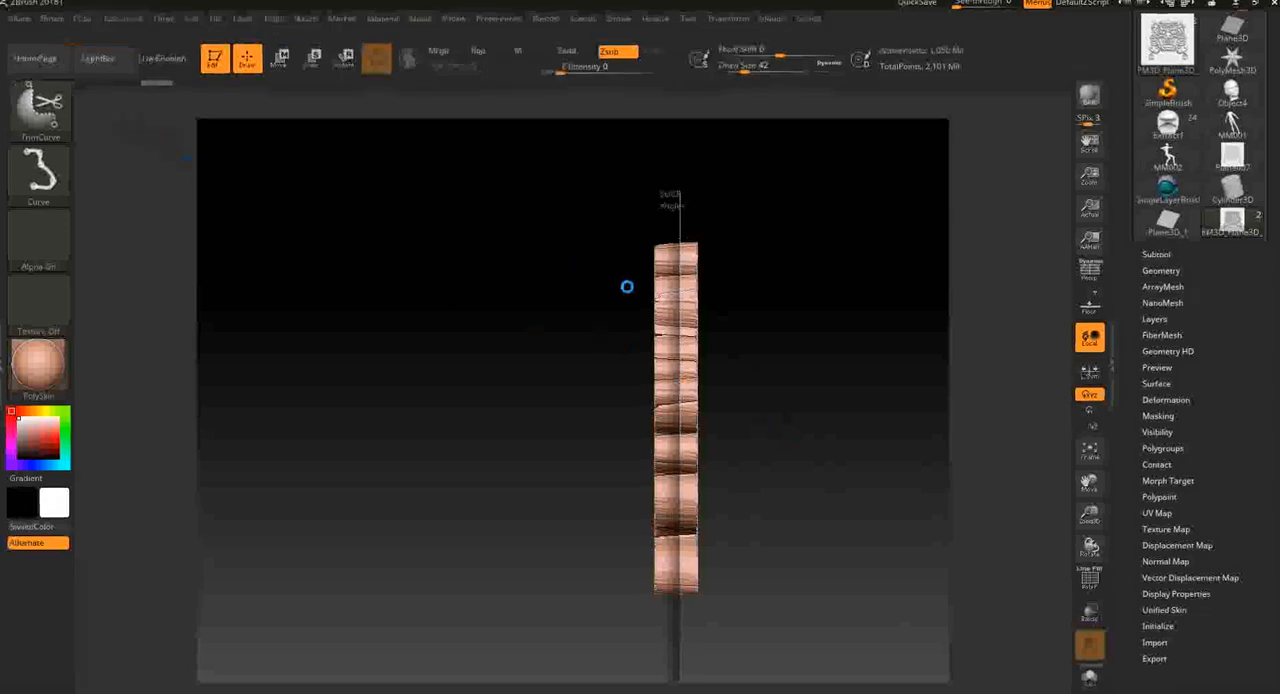
drag(633, 270, 529, 261)
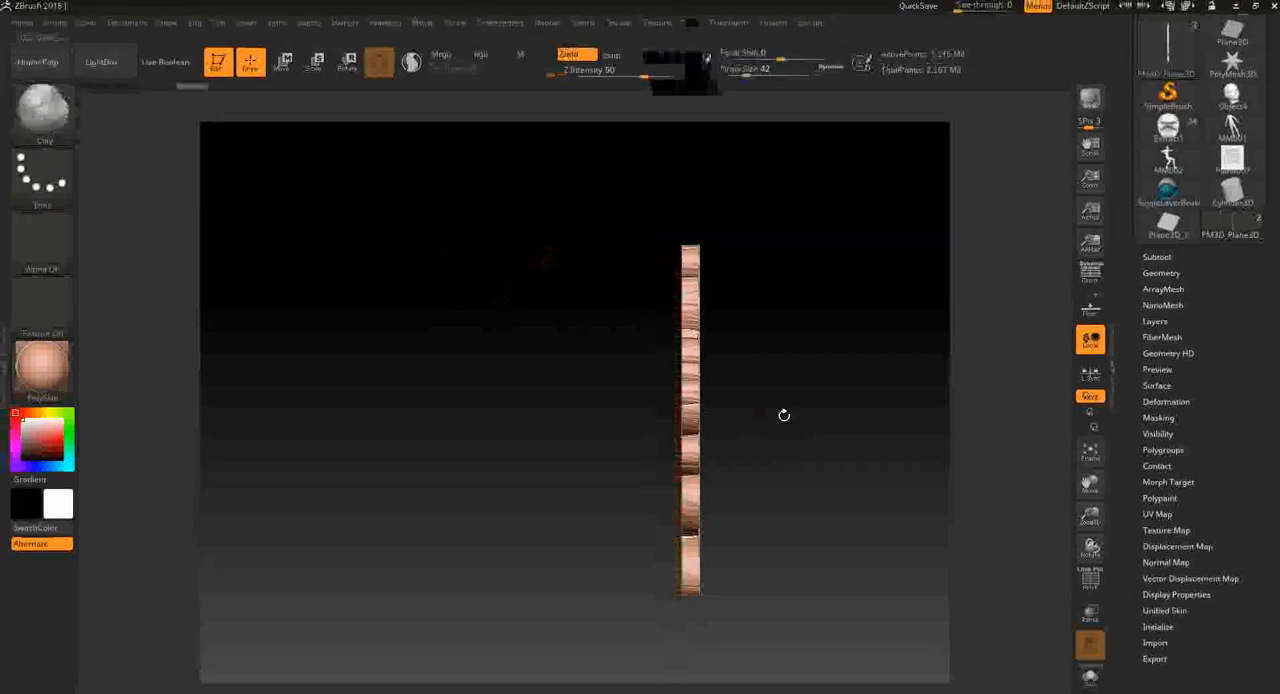
drag(799, 414, 809, 437)
drag(827, 479, 929, 492)
key(ctrl+z)
key(ctrl+z)
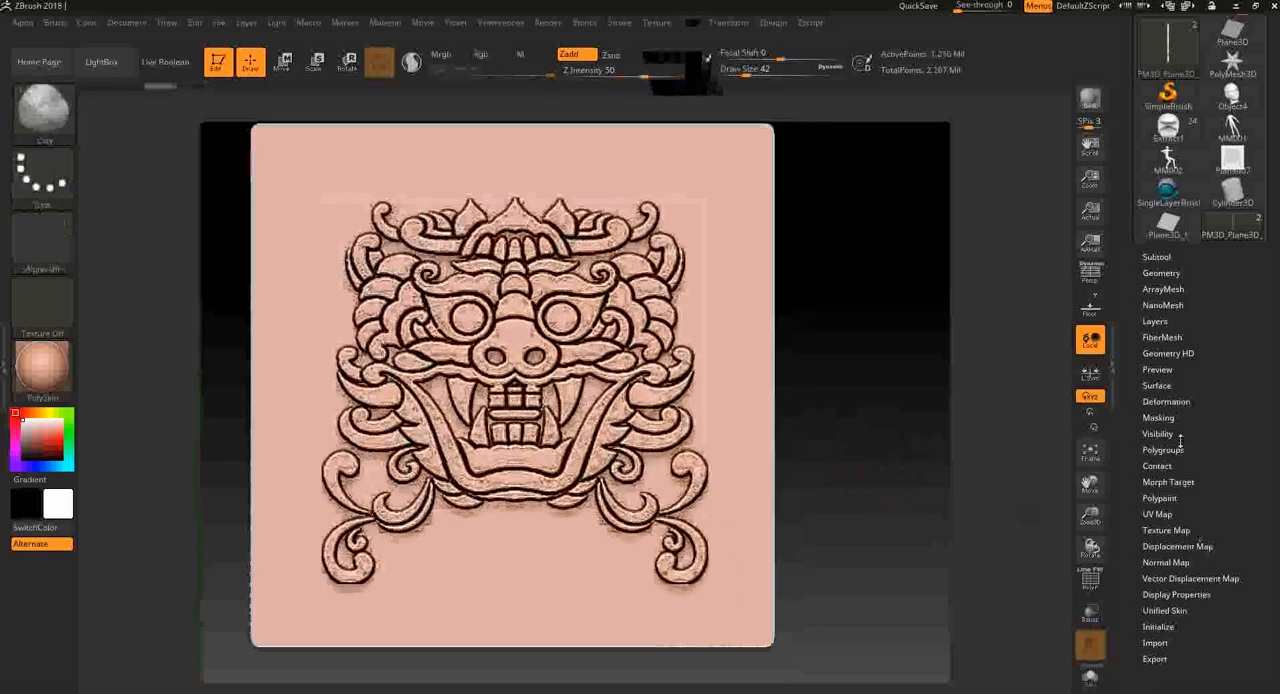
- Smooth the demon-face relief with the Polish By Features deformation
click(1186, 402)
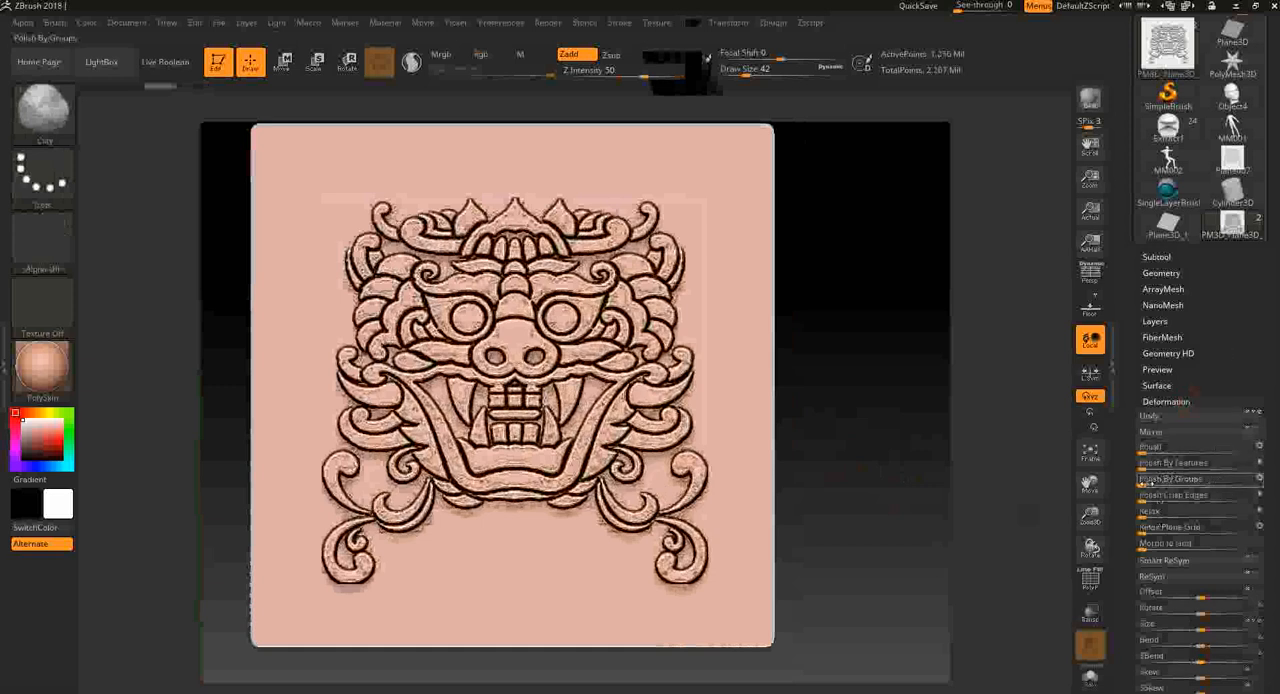
drag(1050, 485, 957, 479)
key(shift+f)
key(shift+f)
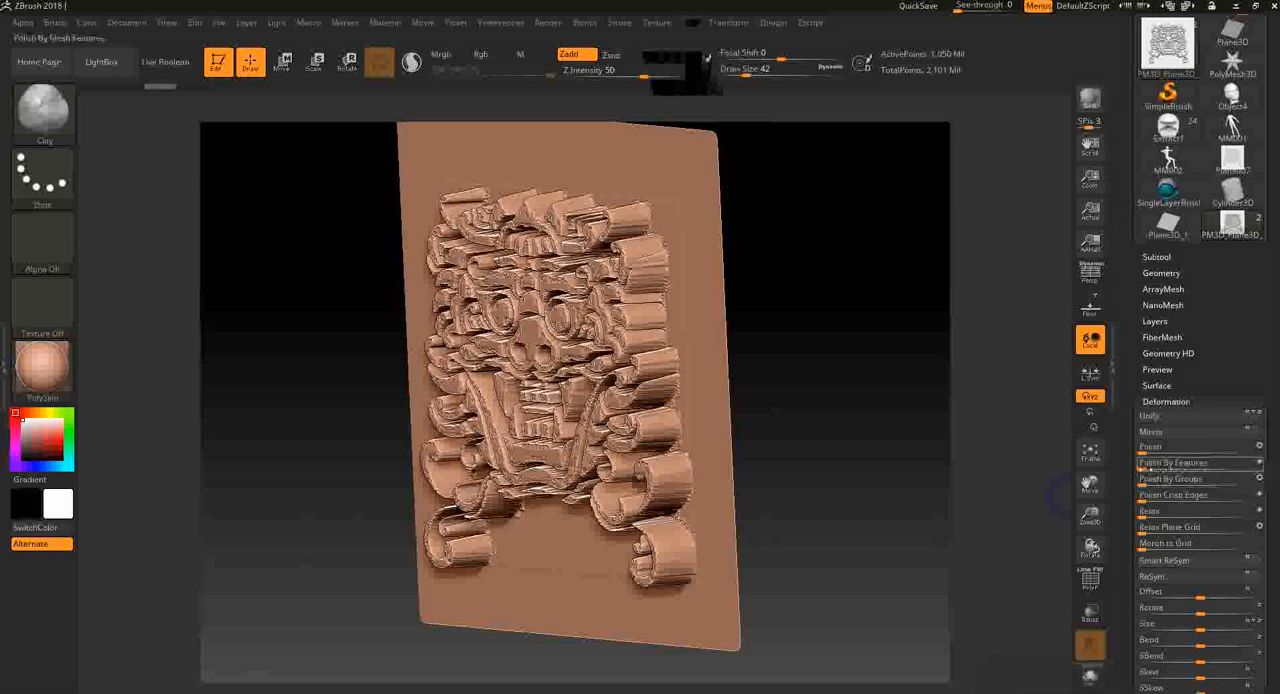
drag(1138, 460, 1175, 470)
- Flatten the relief by scaling its depth to about 0.38 along the thickness axis only
mouse_move(914, 466)
mouse_down()
mouse_move(934, 456)
mouse_move(943, 480)
mouse_move(968, 480)
mouse_move(962, 465)
mouse_move(911, 471)
mouse_up()
click(315, 66)
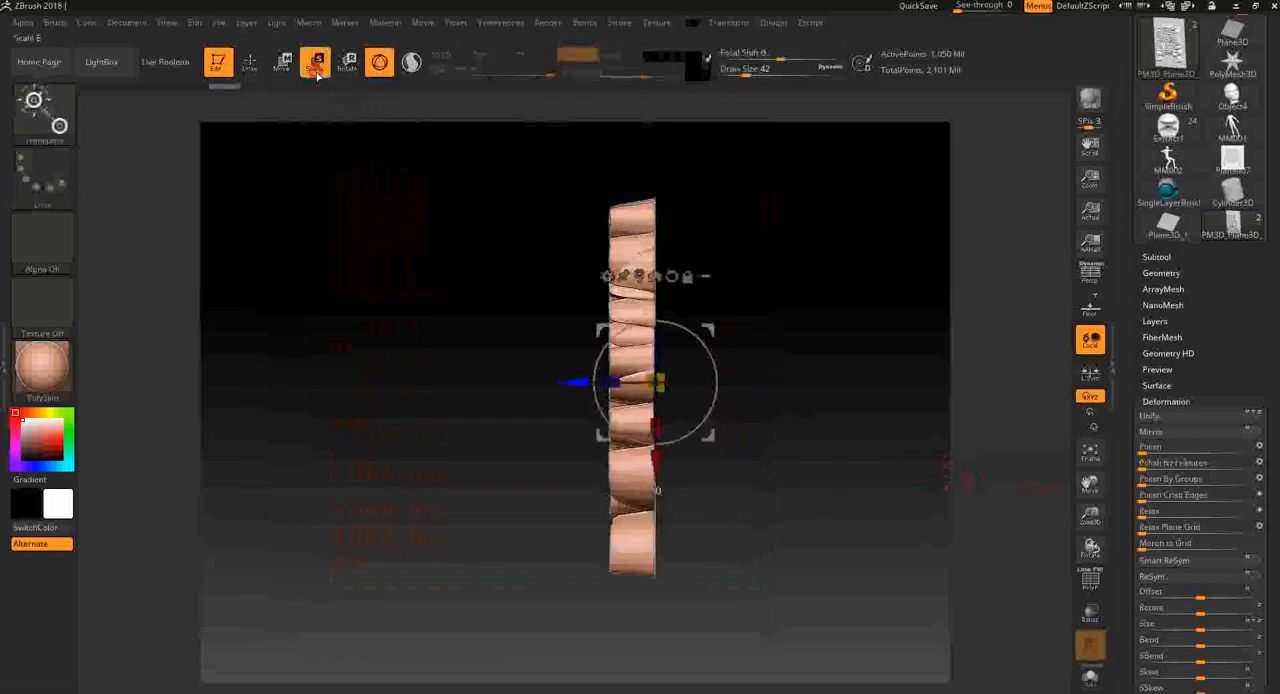
drag(613, 382, 627, 382)
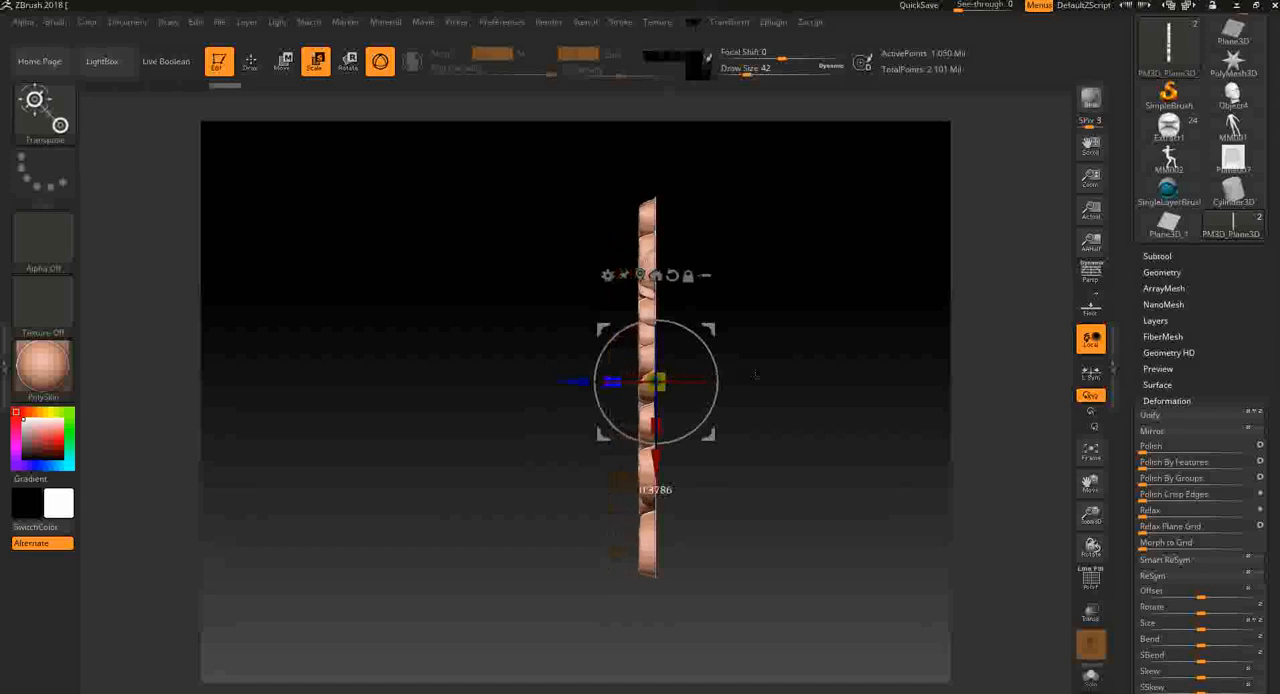
mouse_move(809, 203)
mouse_down()
mouse_move(880, 200)
mouse_move(811, 194)
mouse_up()
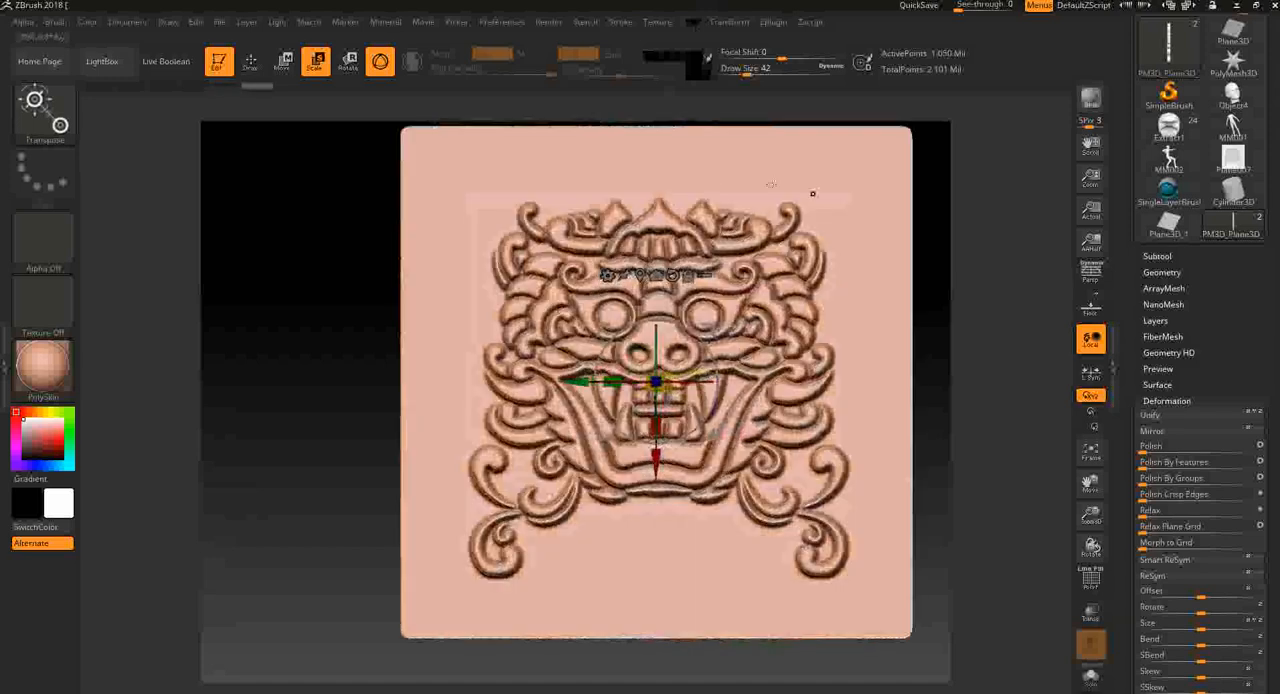
- Return to Draw mode, face the relief squarely from the front and capture it as a new alpha with GrabDoc
click(252, 62)
alt+drag(943, 410, 886, 381)
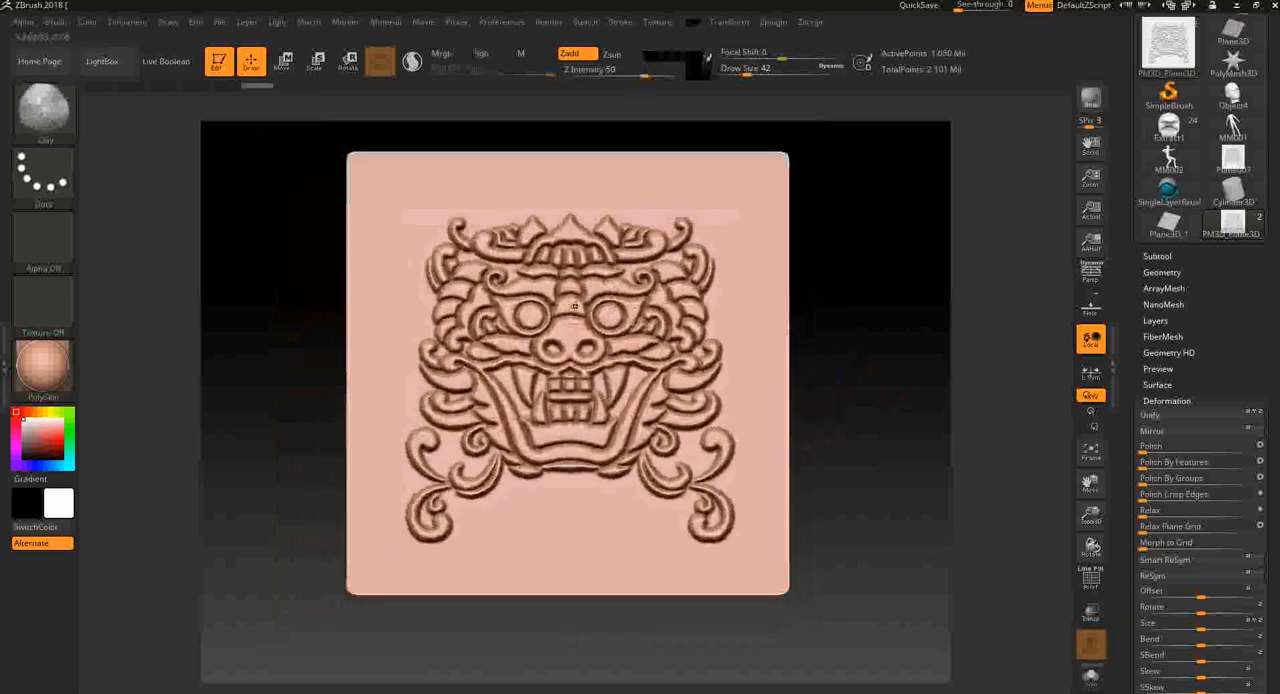
click(43, 245)
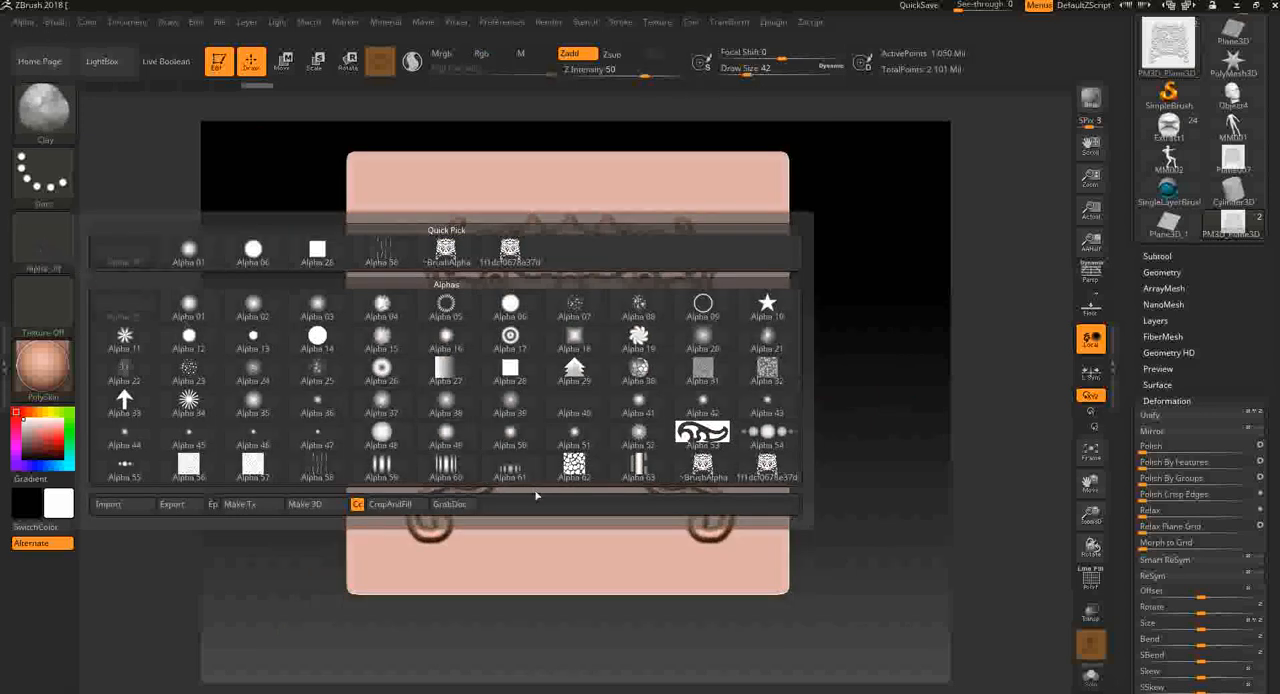
click(449, 504)
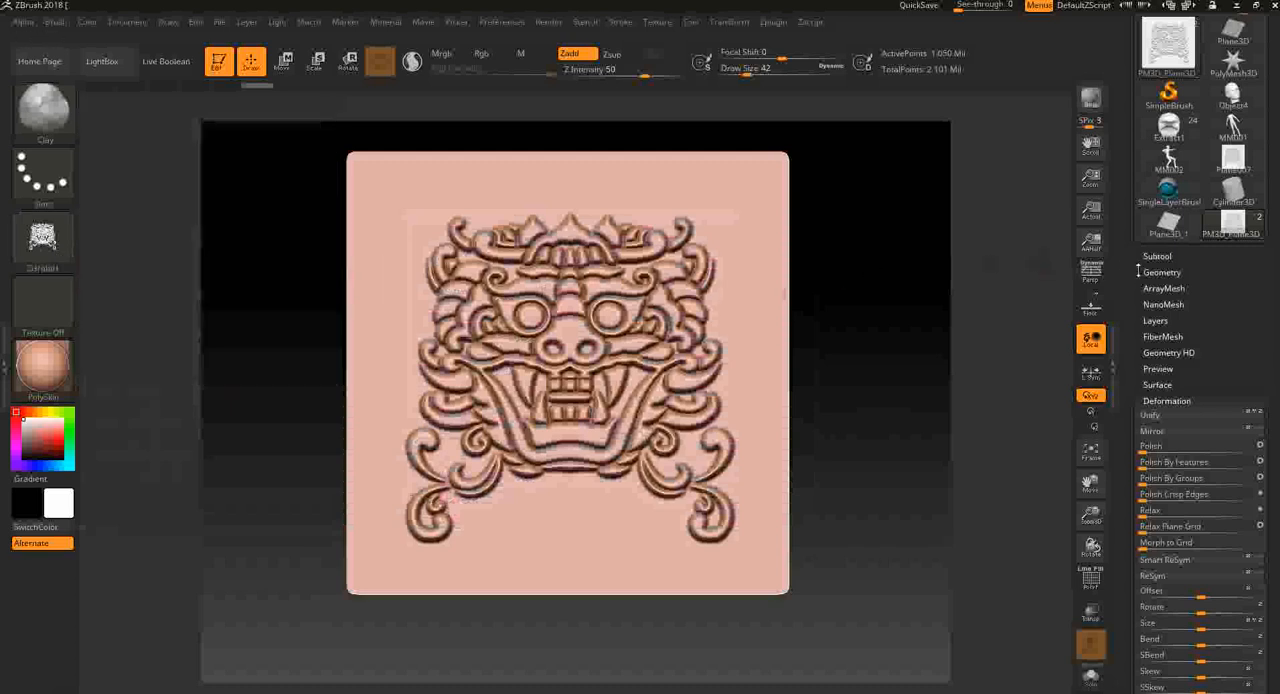
- Append Plane3D_1 as a new subtool and make it the active subtool
click(1156, 256)
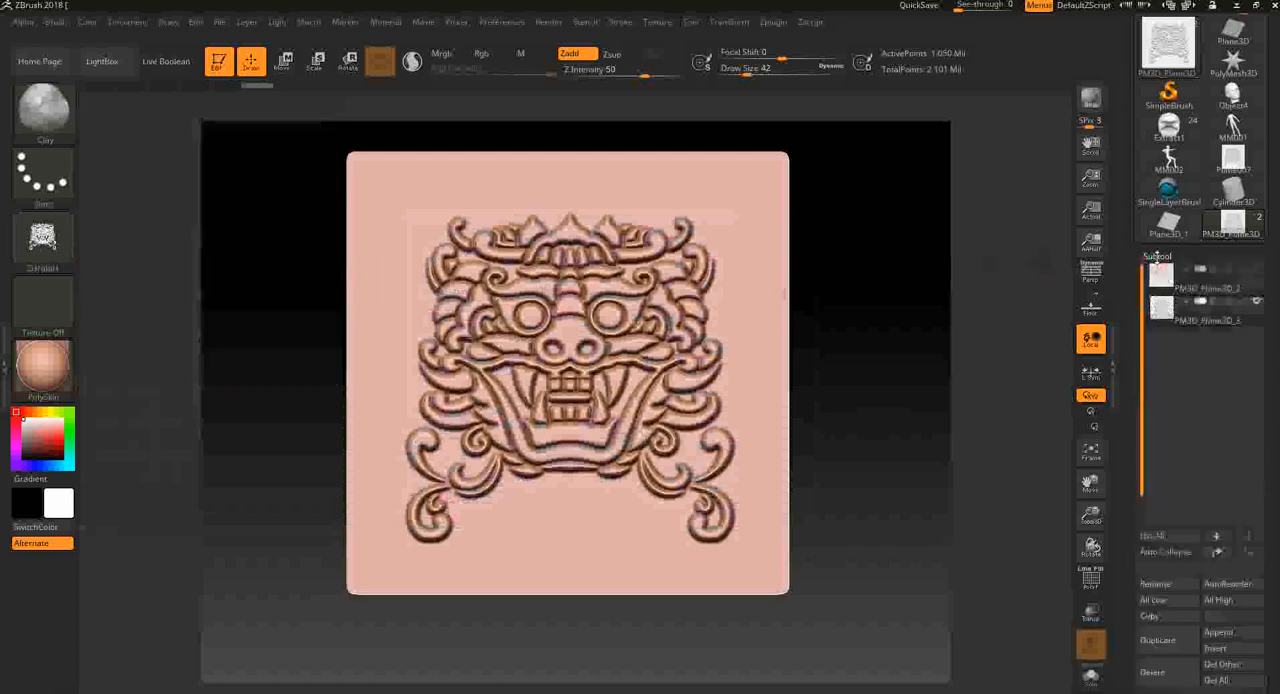
click(1218, 632)
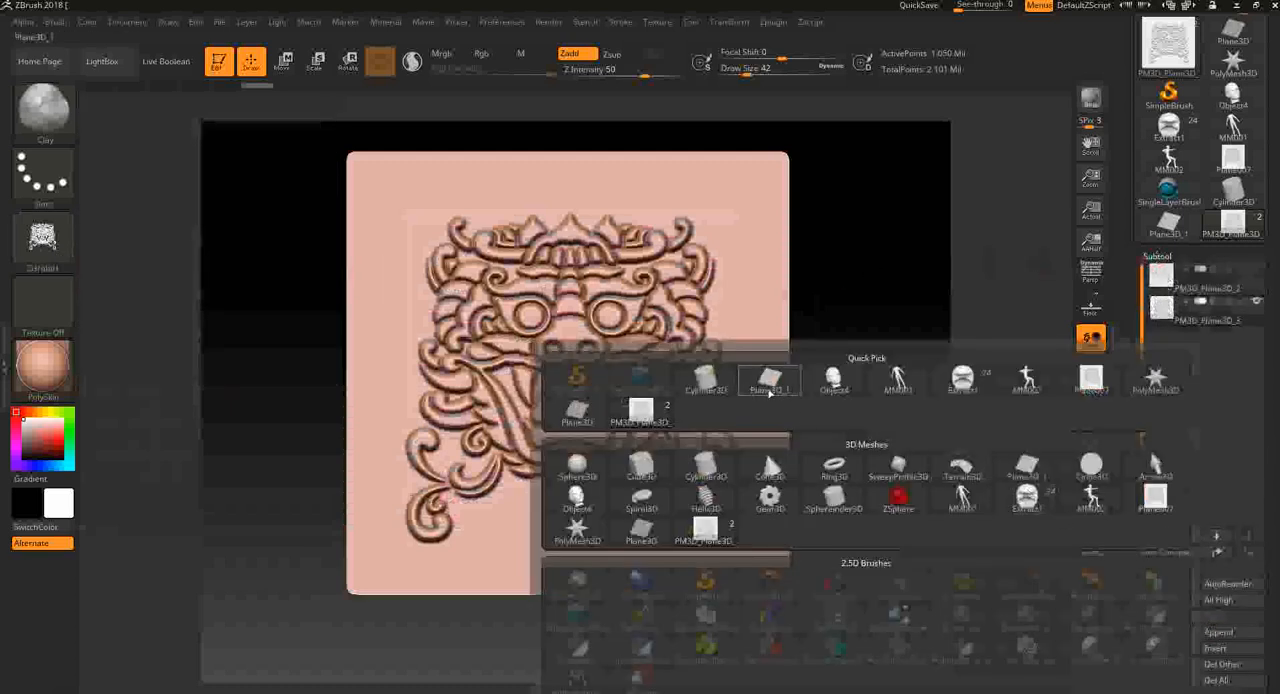
mouse_move(594, 426)
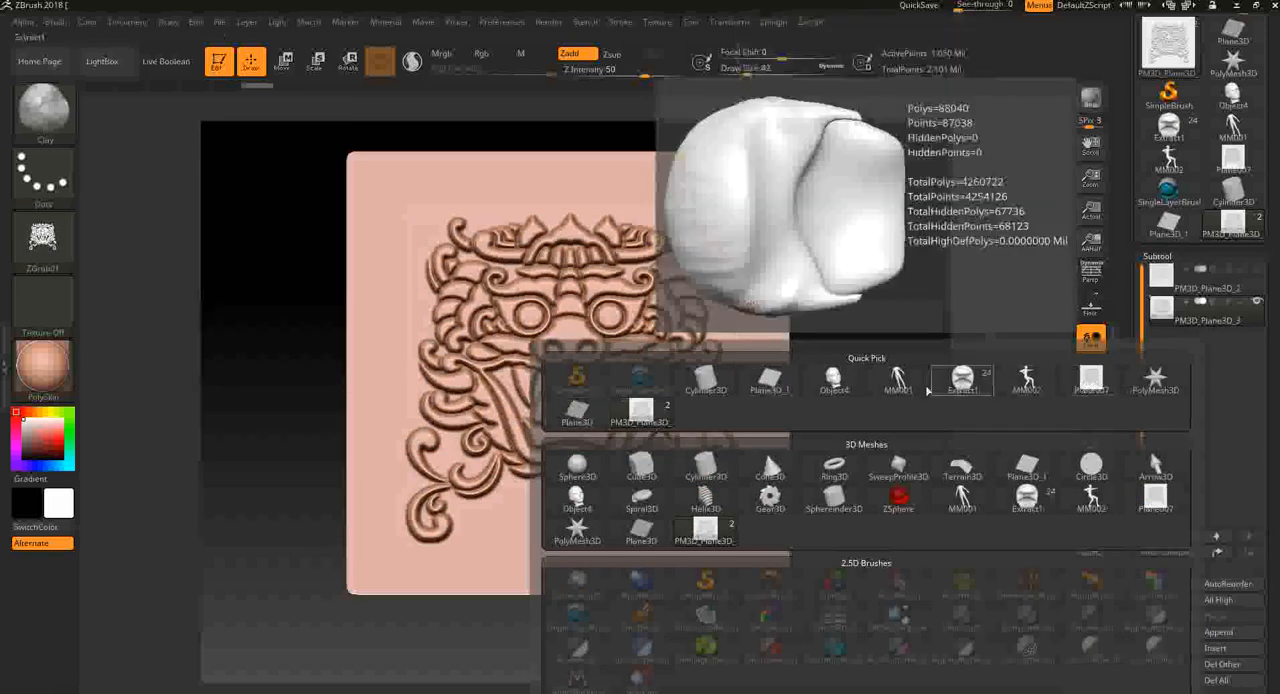
click(786, 390)
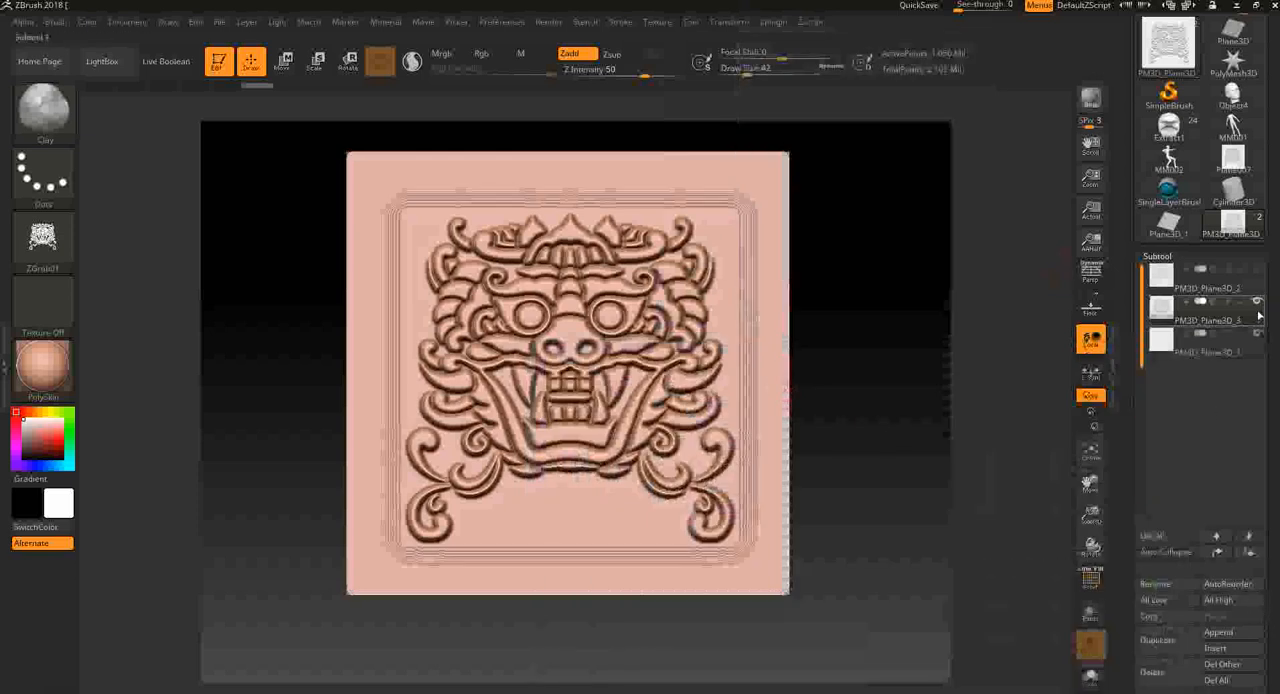
mouse_move(1260, 305)
click(1261, 344)
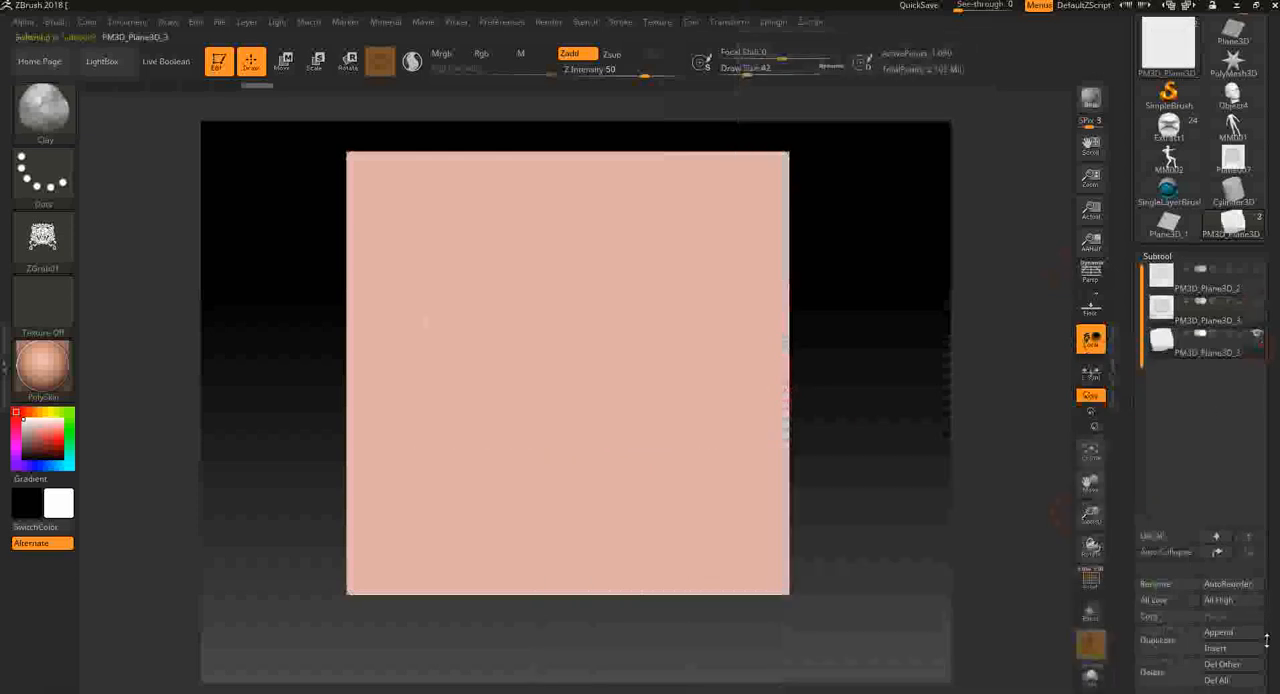
- Subdivide the appended plane's geometry up to subdivision level 6 with Divide
drag(1272, 638, 1273, 525)
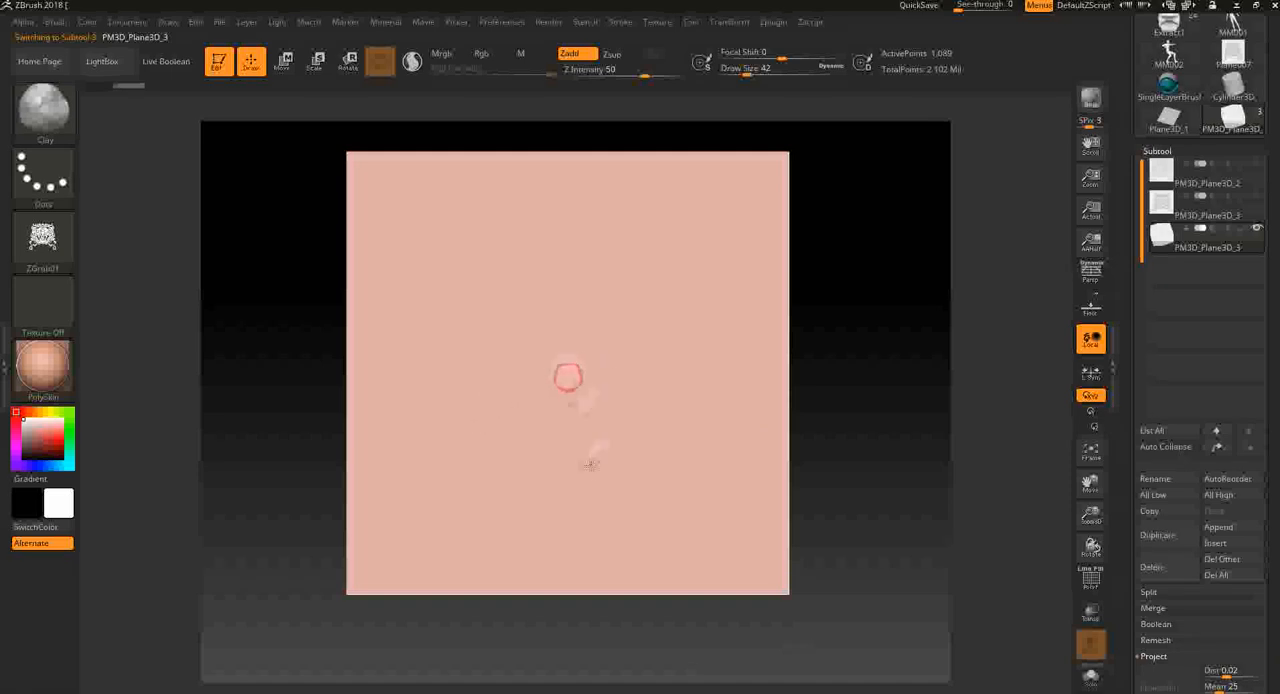
drag(1272, 611, 1272, 412)
click(1168, 591)
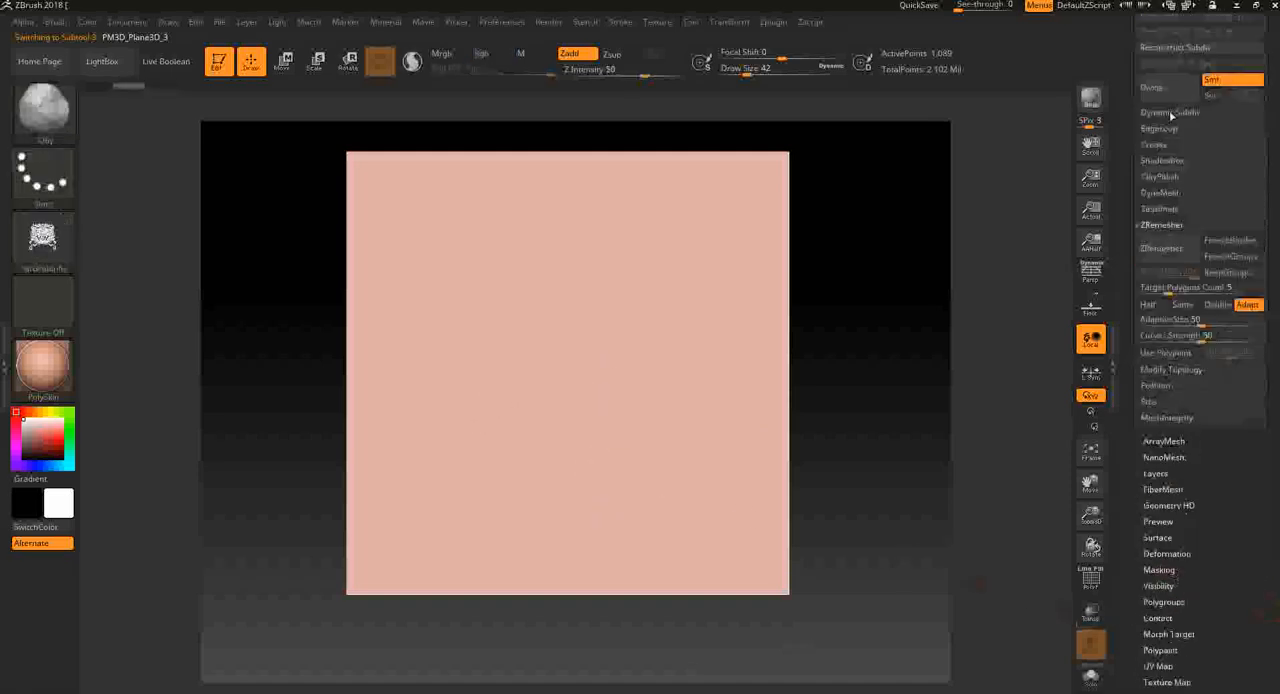
click(1170, 96)
click(1170, 98)
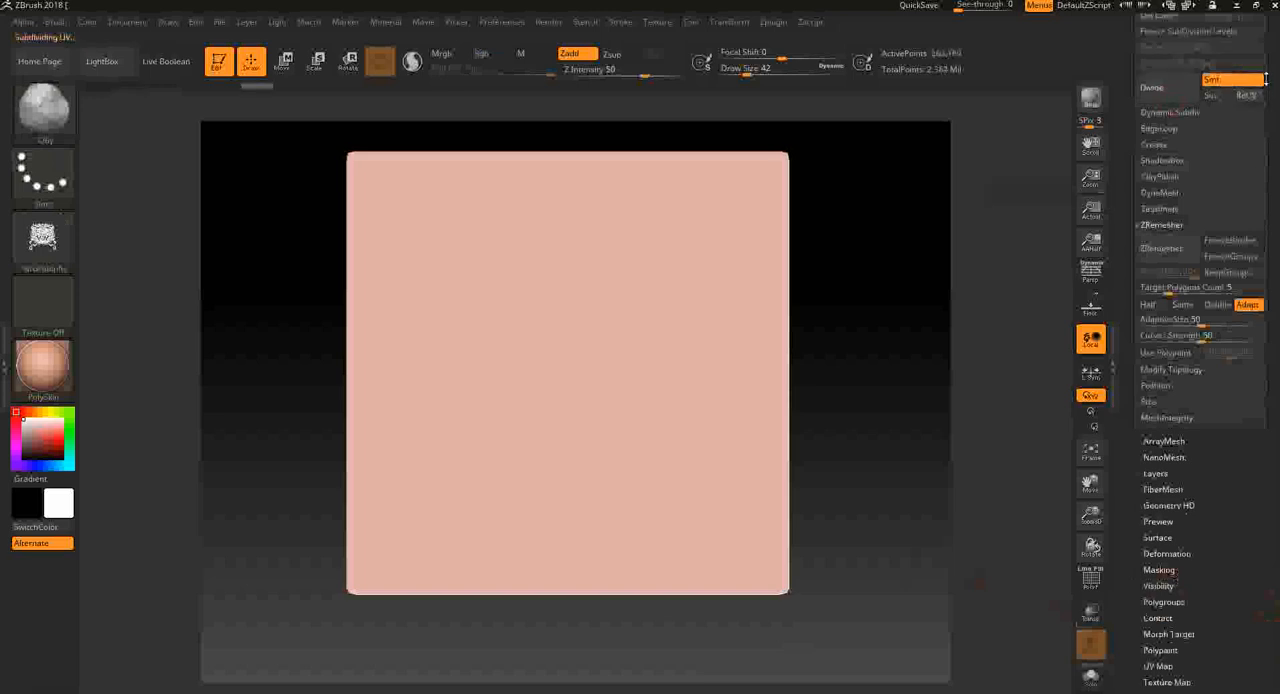
drag(1265, 80, 1264, 512)
mouse_move(1166, 185)
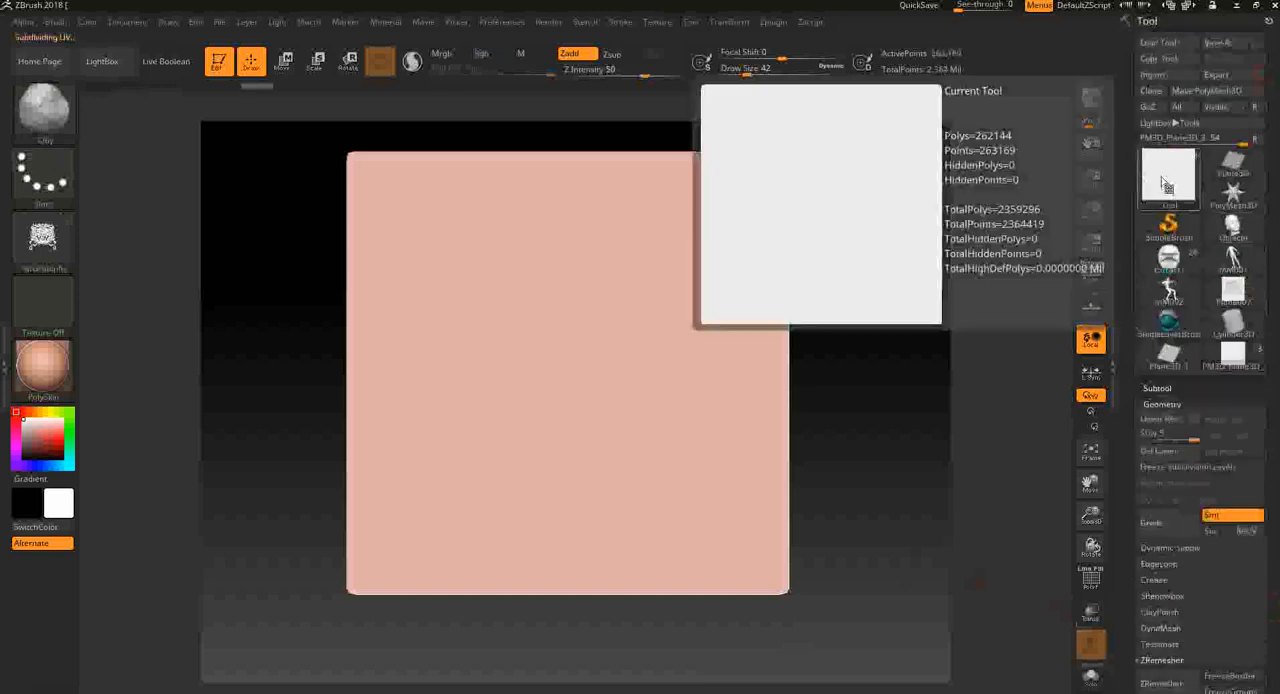
click(1172, 522)
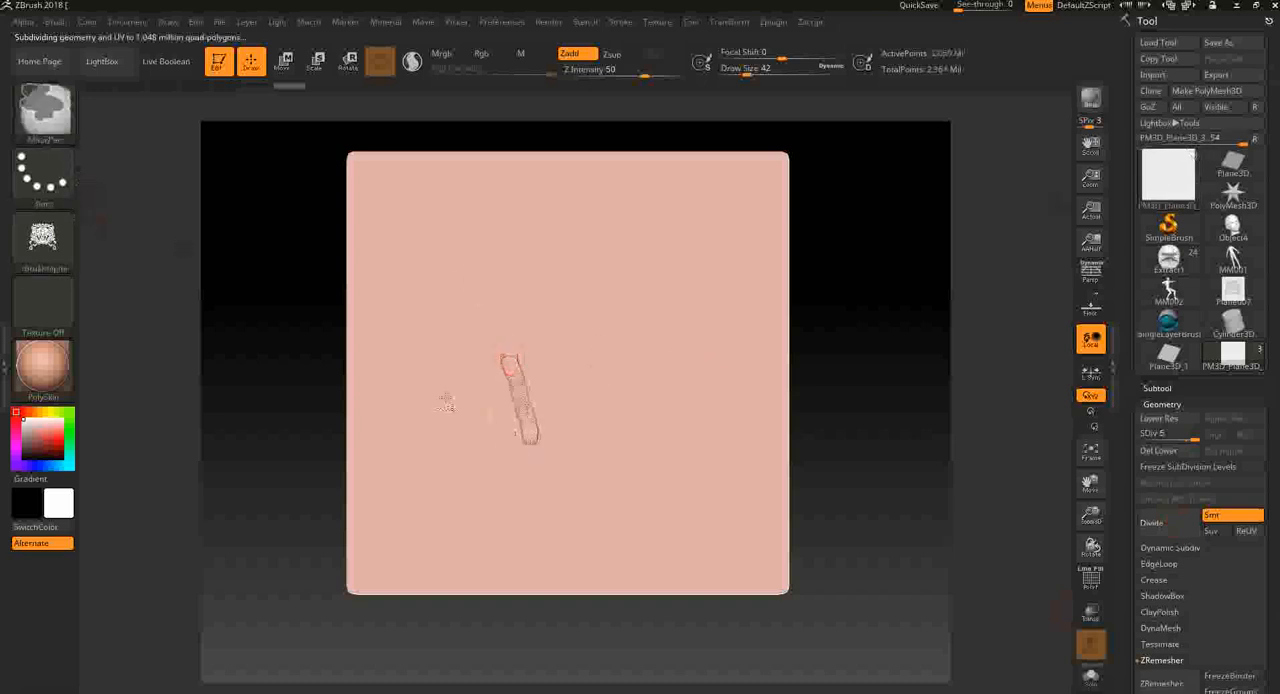
- Set the Clay brush's stroke to DragRect and try demon-face stamps on the new plane, undoing each trial
click(40, 178)
click(190, 182)
drag(451, 256, 485, 385)
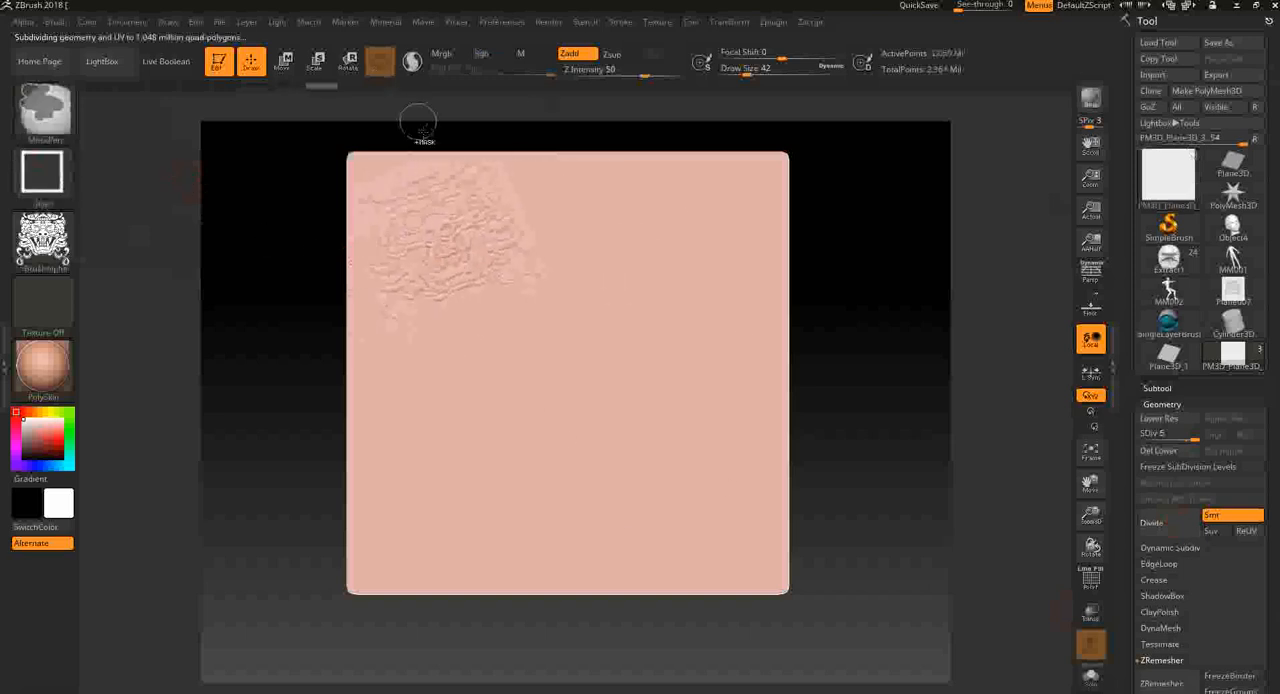
key(ctrl+z)
drag(540, 431, 632, 157)
mouse_move(556, 320)
mouse_down()
mouse_move(552, 336)
mouse_move(566, 267)
mouse_up()
key(shift)
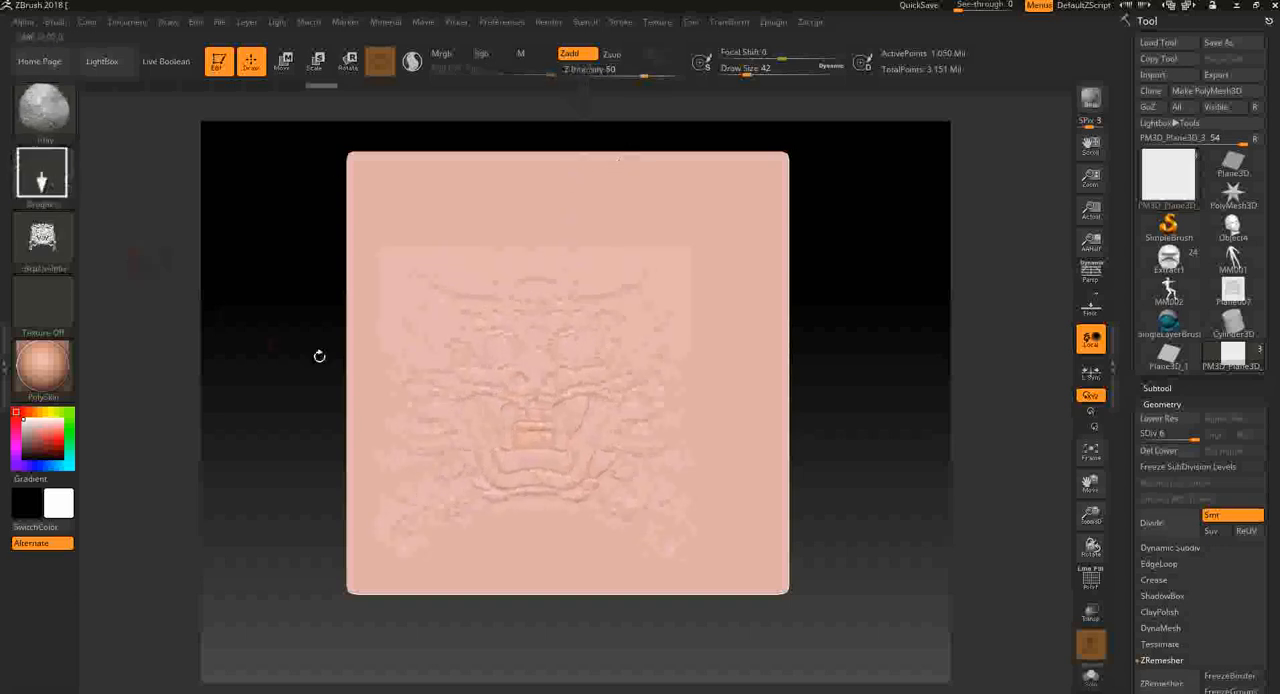
key(ctrl+z)
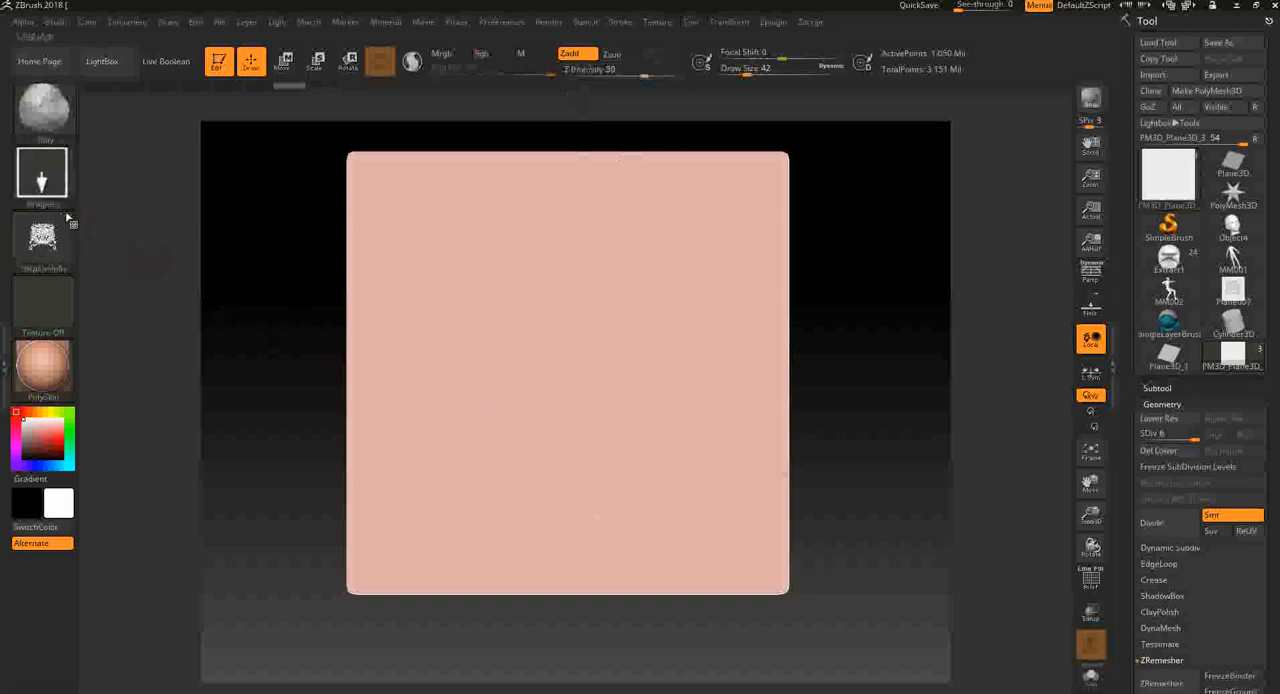
- Stamp the grabbed demon-face alpha upright in the middle of the new plane with the Clay brush and DragRect stroke
click(41, 178)
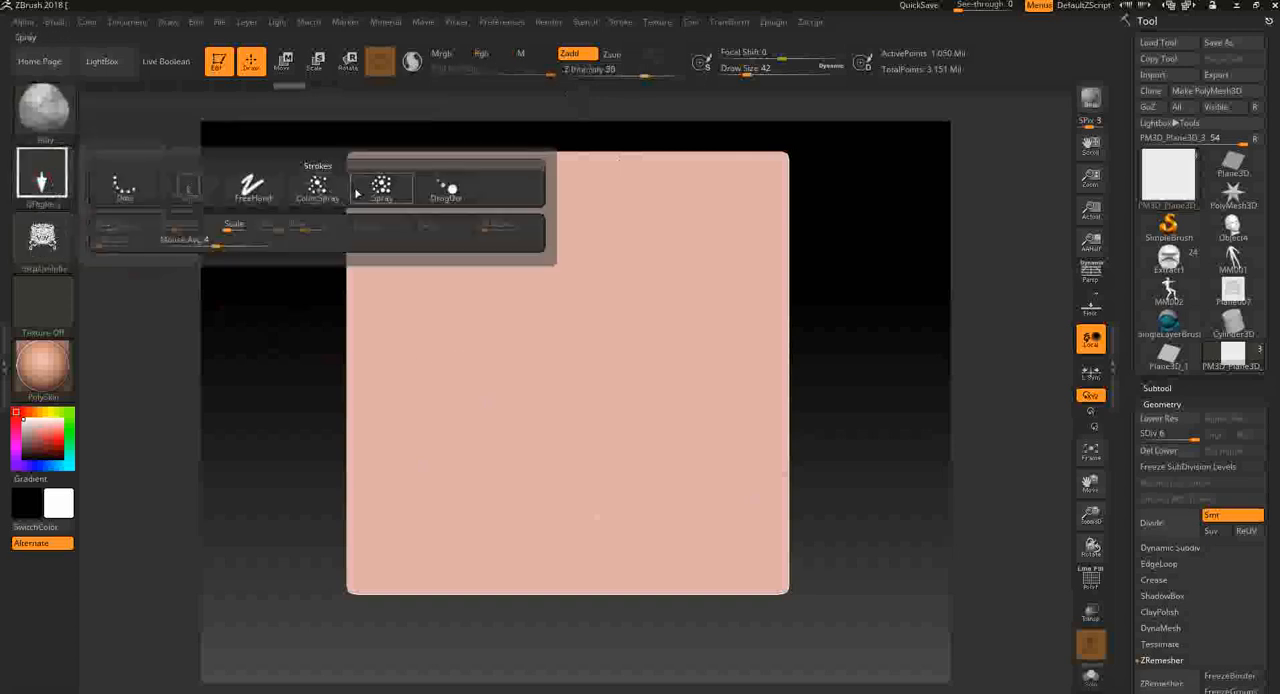
ctrl+click(62, 257)
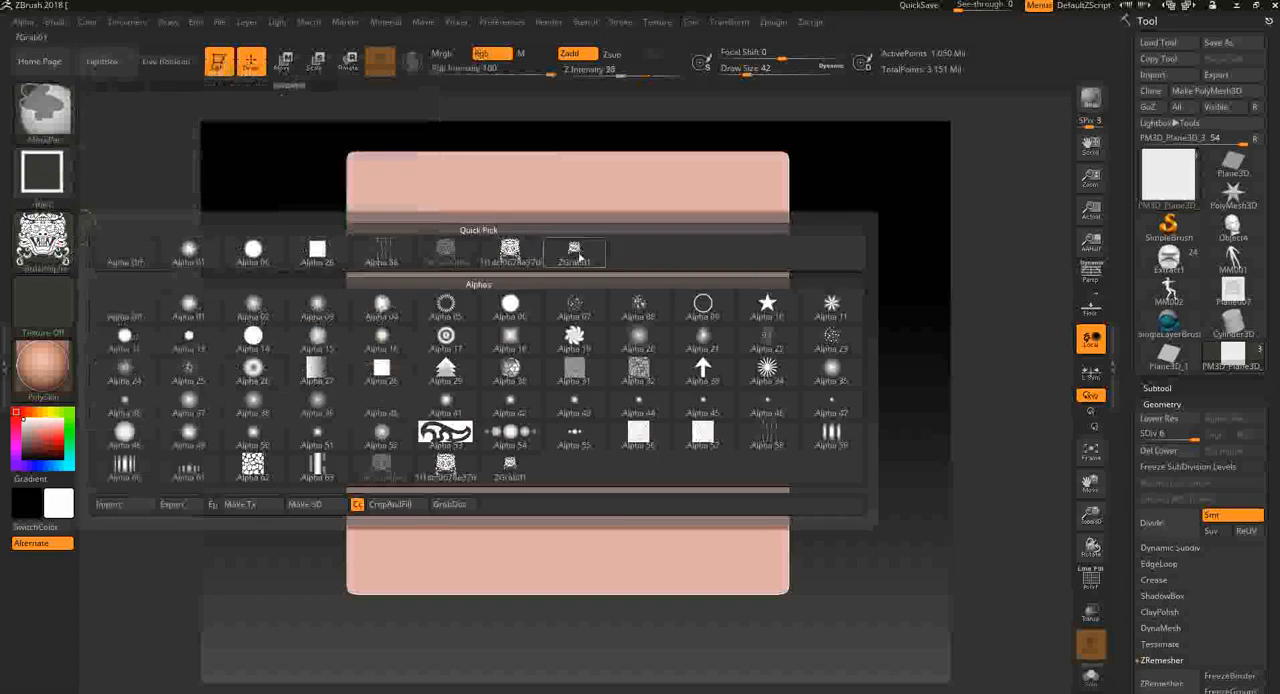
mouse_move(562, 258)
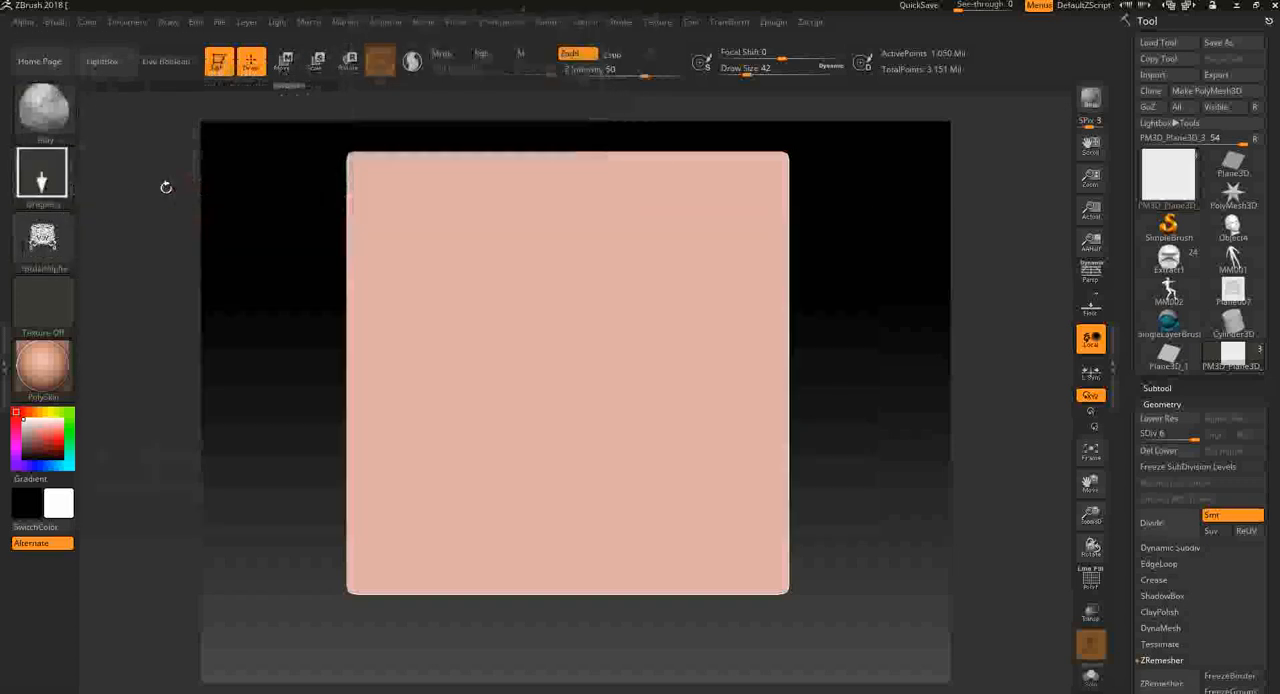
click(66, 244)
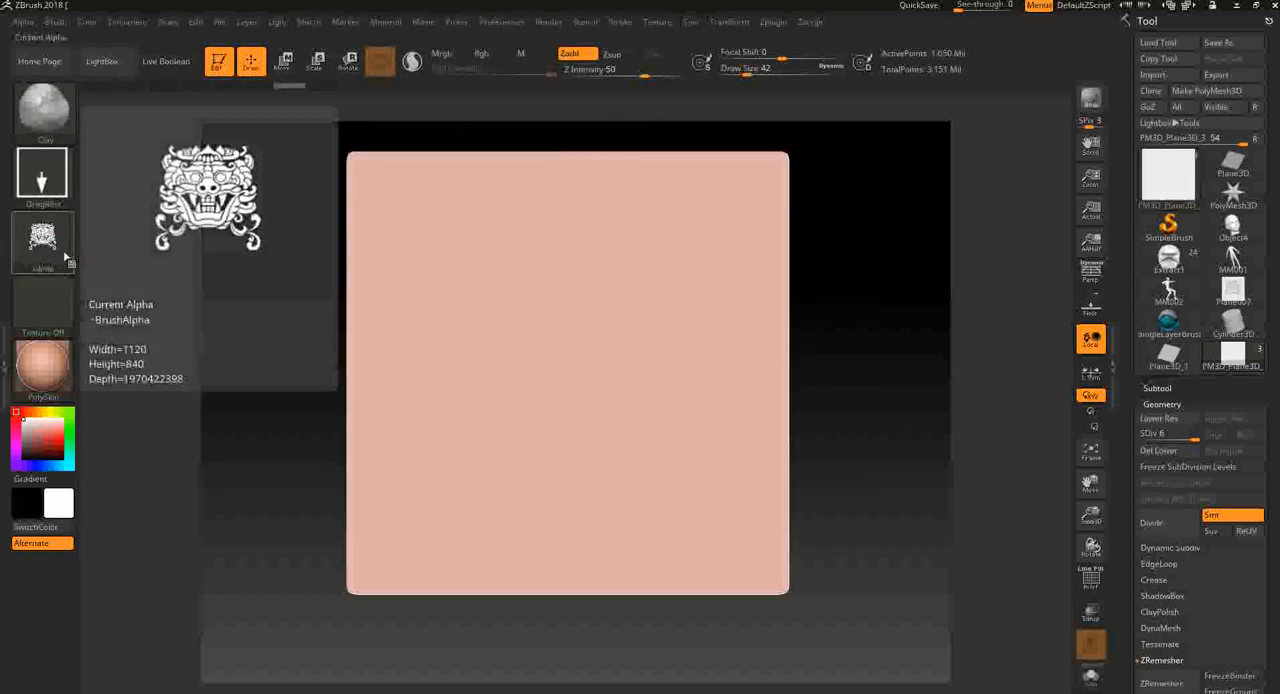
drag(589, 366, 605, 308)
drag(905, 392, 447, 73)
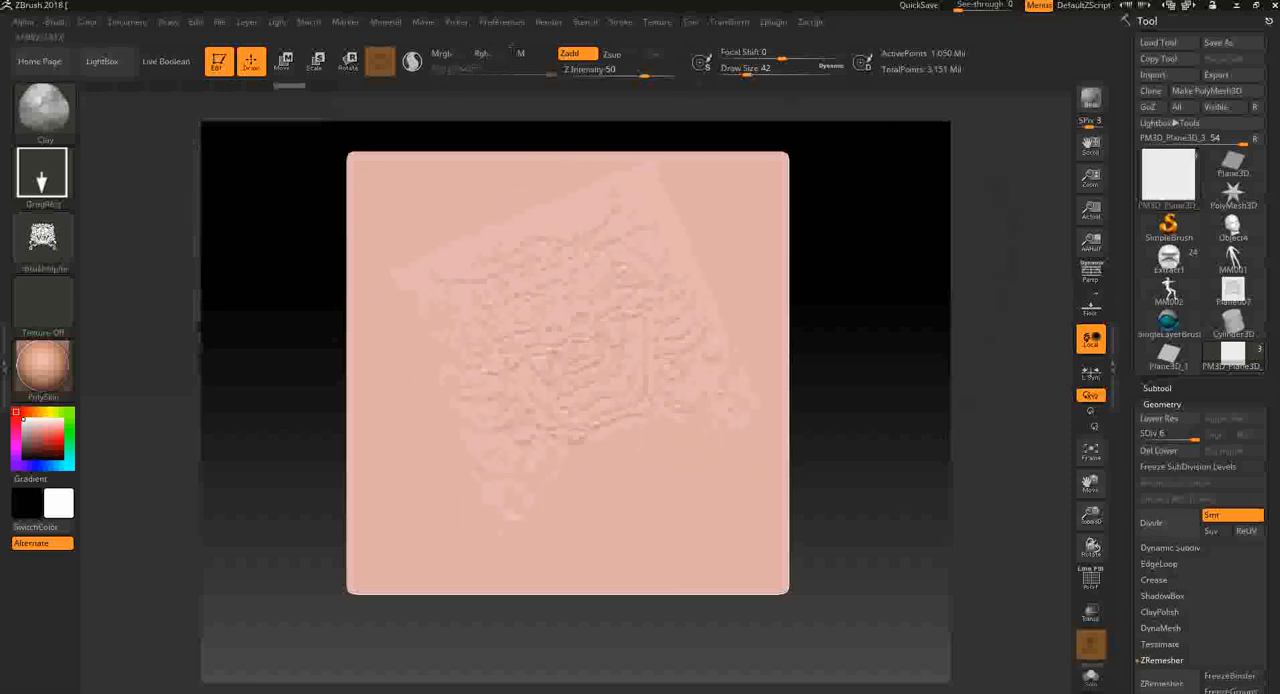
drag(517, 46, 583, 27)
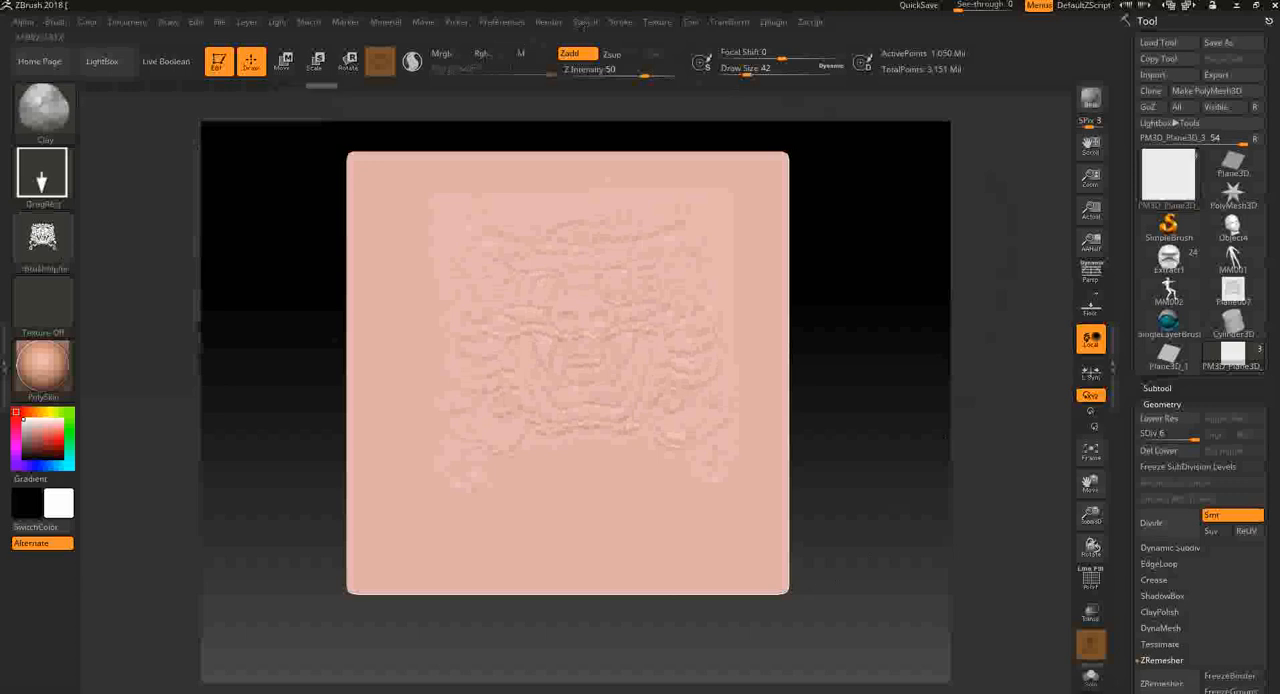
mouse_move(66, 251)
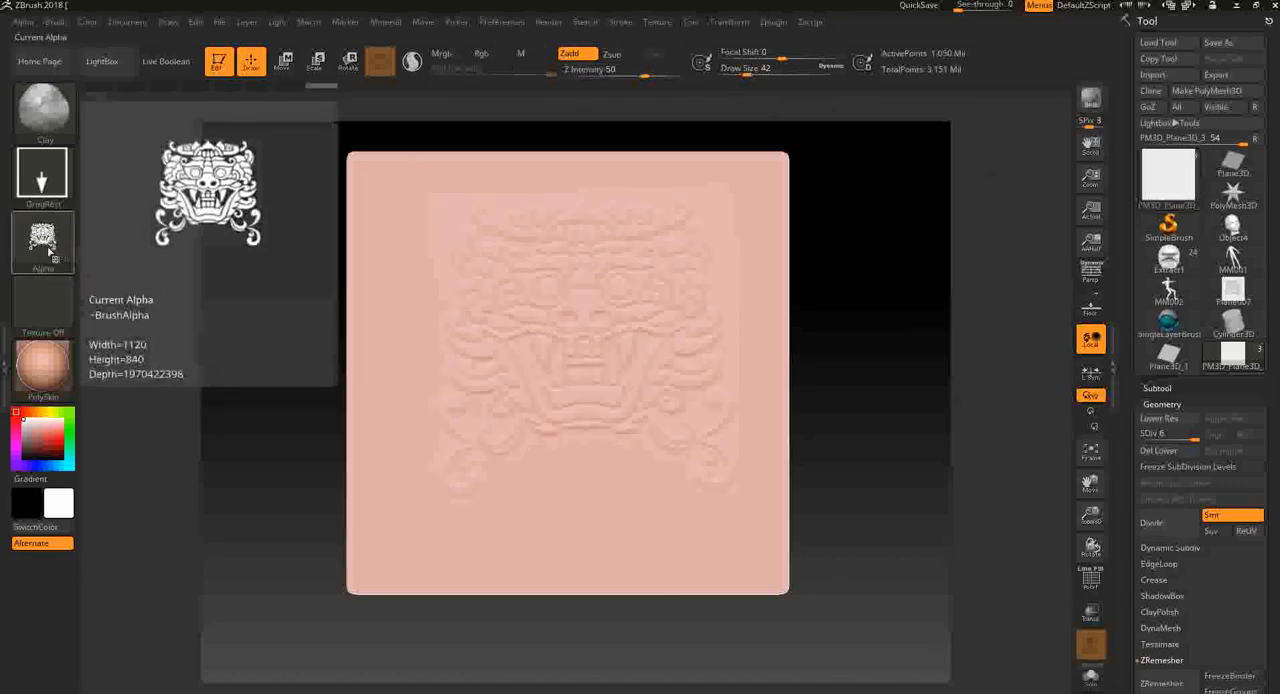
mouse_move(911, 378)
mouse_down()
mouse_move(940, 388)
mouse_move(884, 393)
mouse_move(866, 357)
mouse_move(853, 374)
mouse_move(529, 328)
mouse_up()
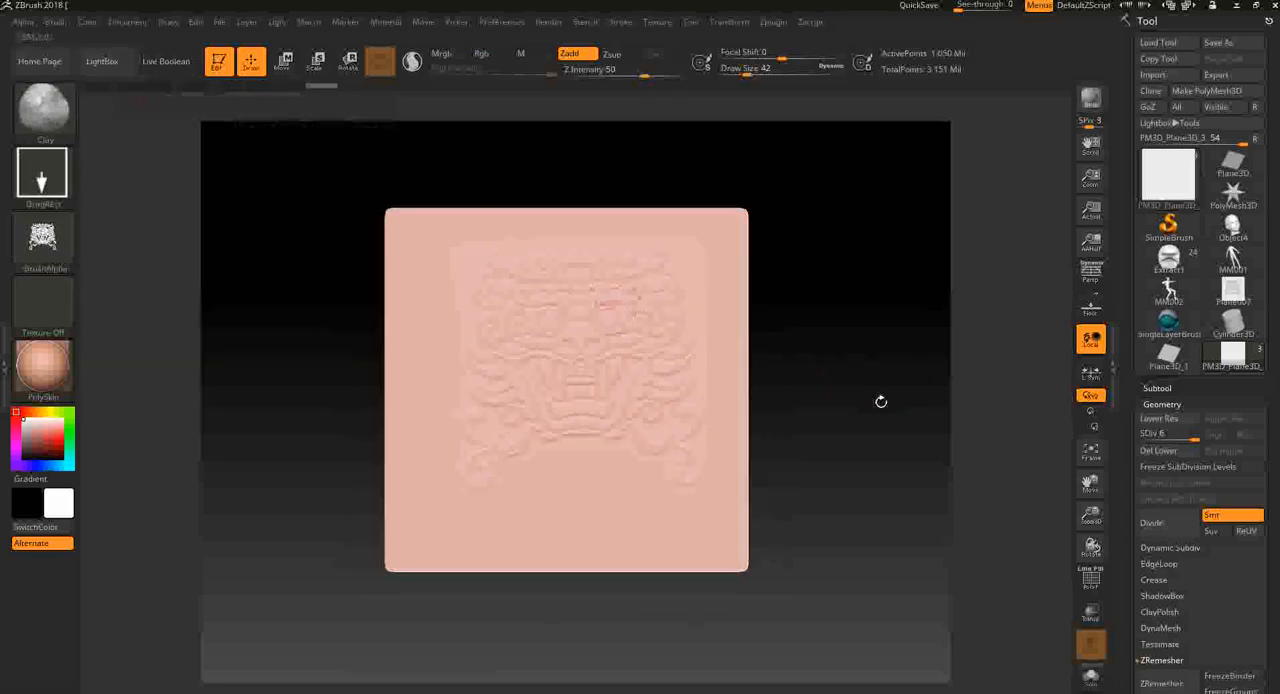
alt+drag(880, 401, 878, 451)
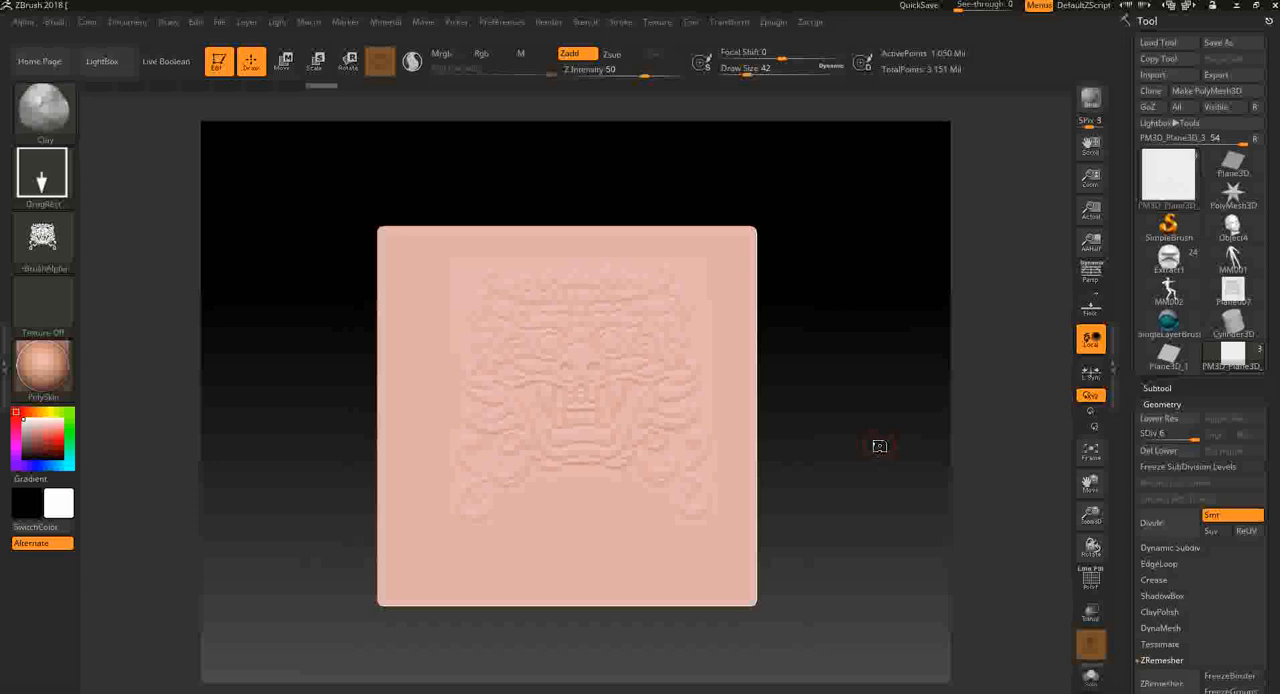
alt+drag(859, 447, 880, 421)
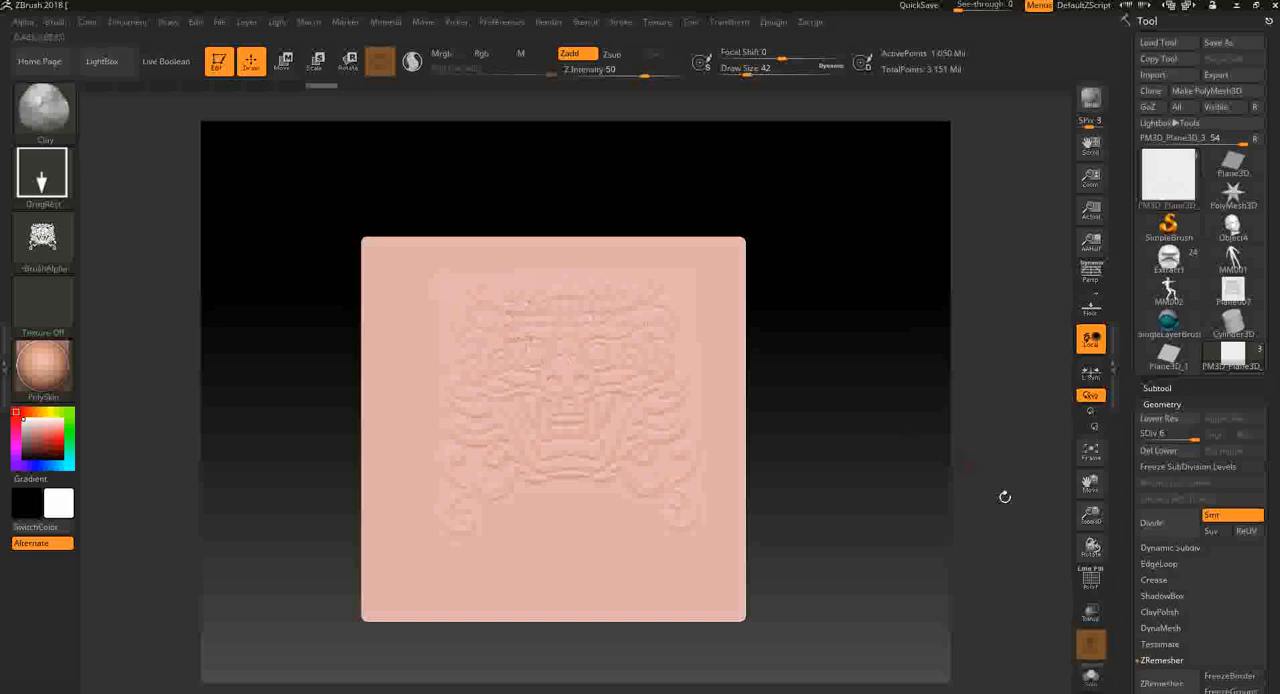
- Try to switch to the IMM Ind. Parts brush and dismiss the error dialog
drag(1269, 556, 1271, 458)
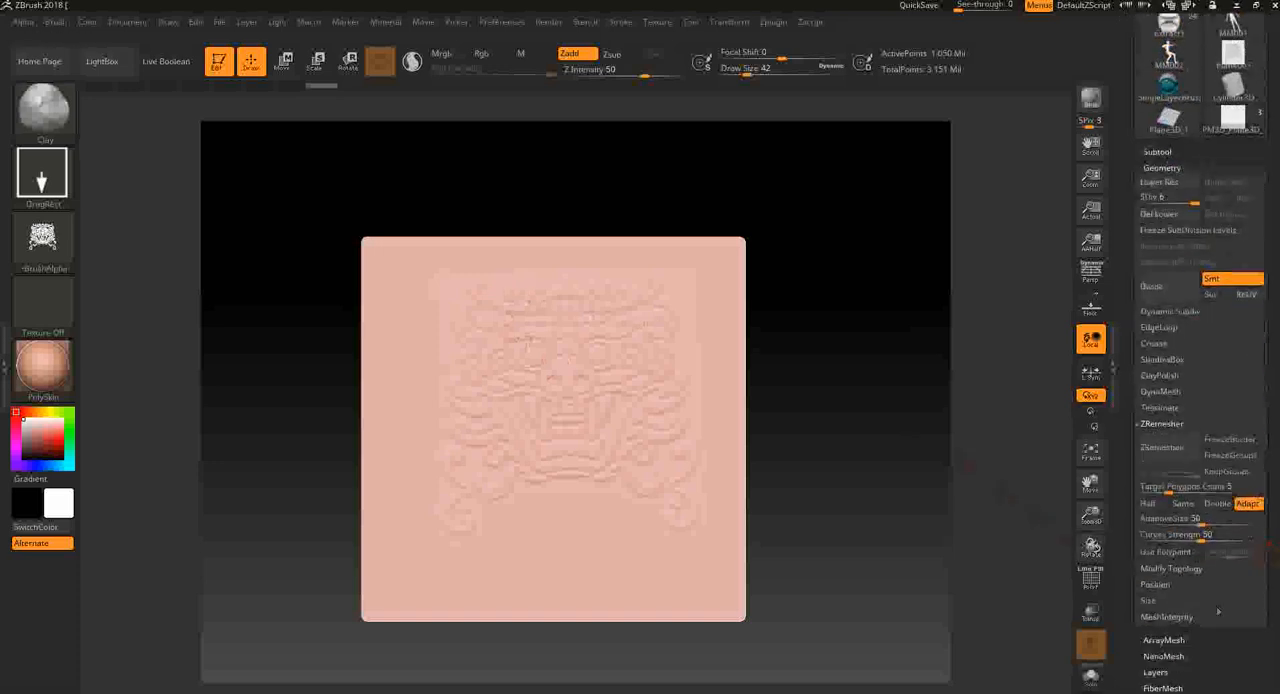
scroll(1218, 645, down, 3)
click(29, 98)
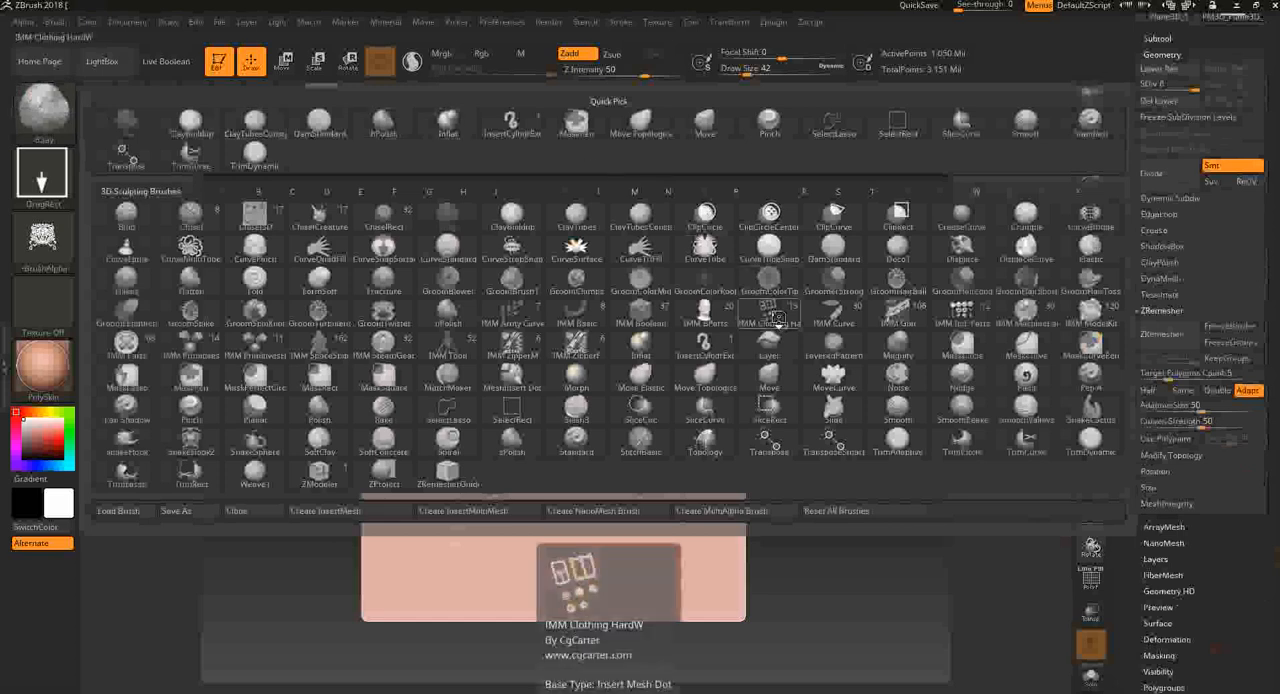
click(940, 320)
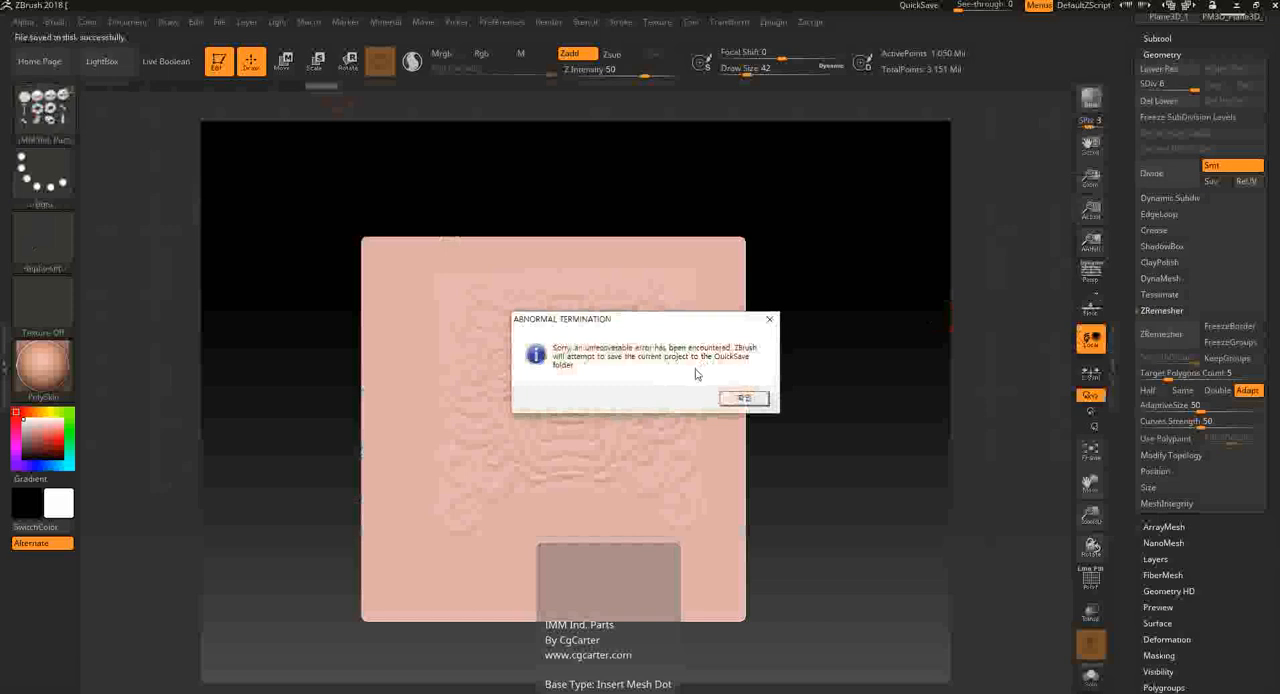
click(744, 398)
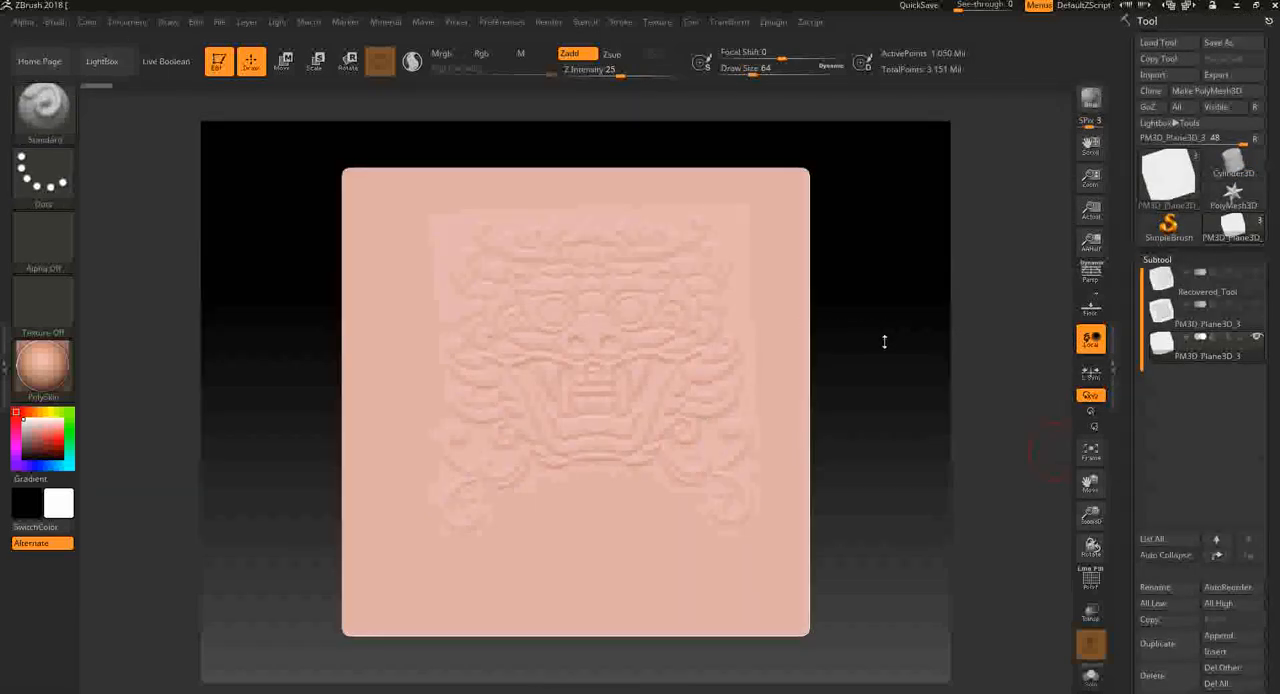
- Append a Plane3D subtool to the recovered tool and make it the active subtool
click(1253, 318)
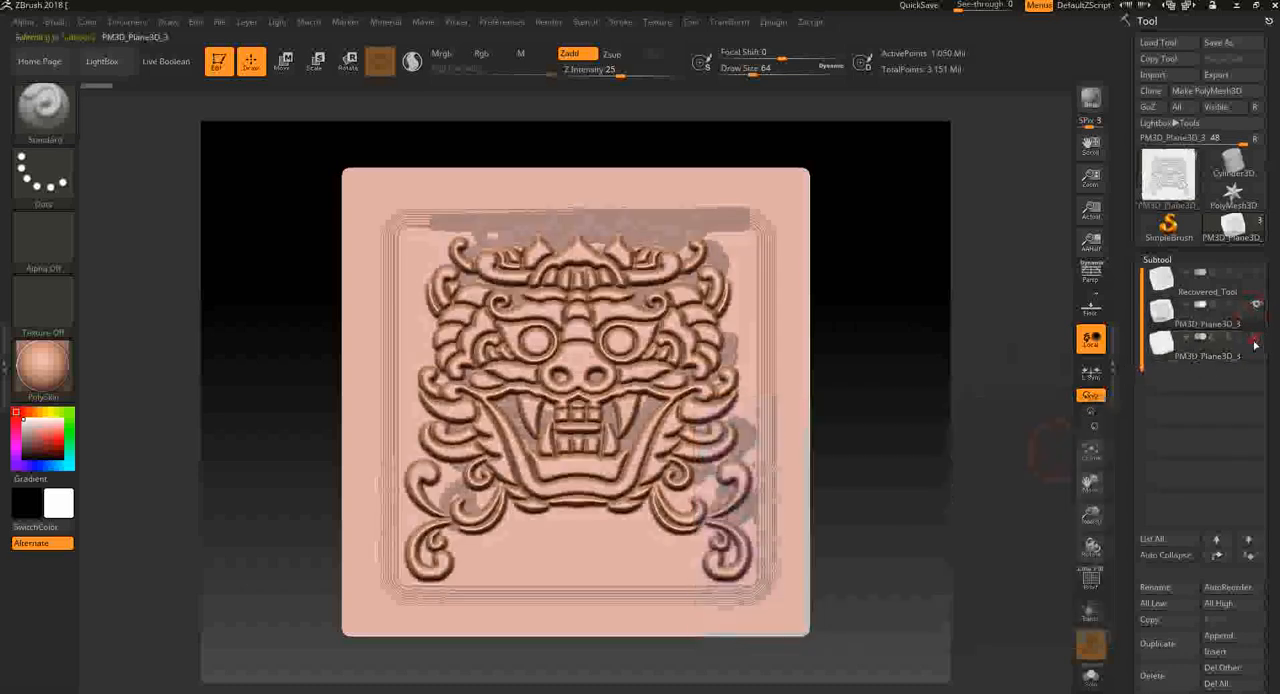
click(1256, 344)
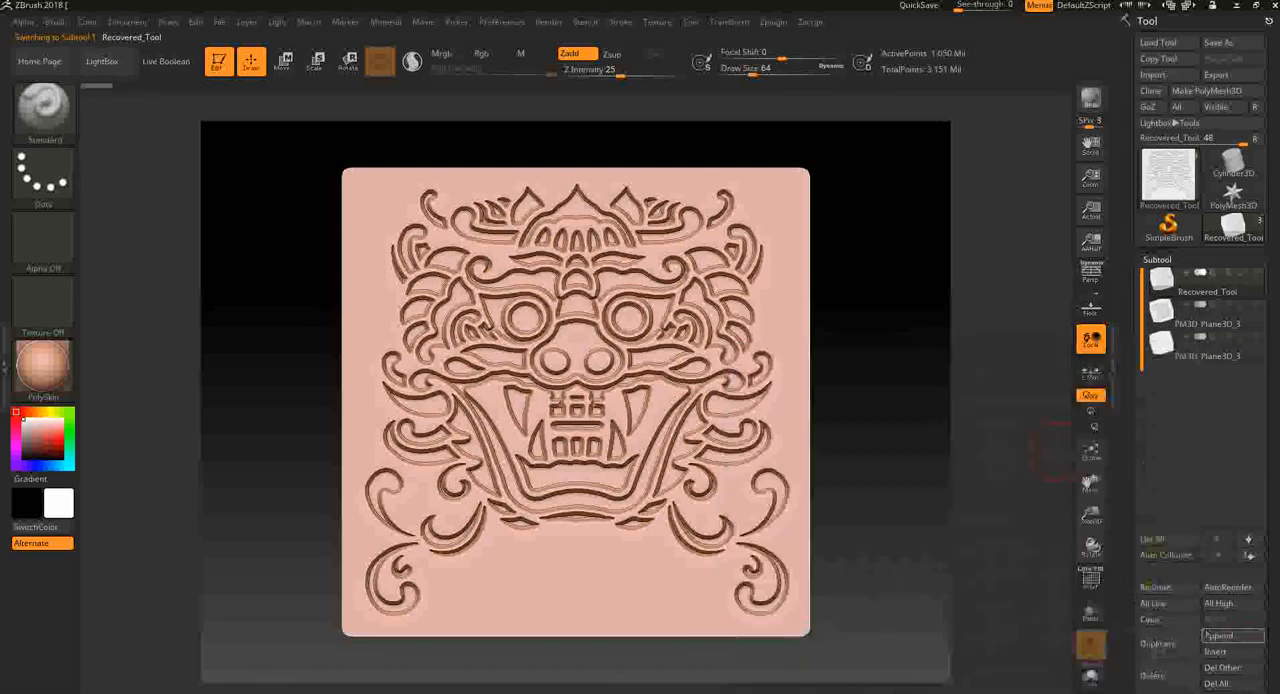
click(1210, 637)
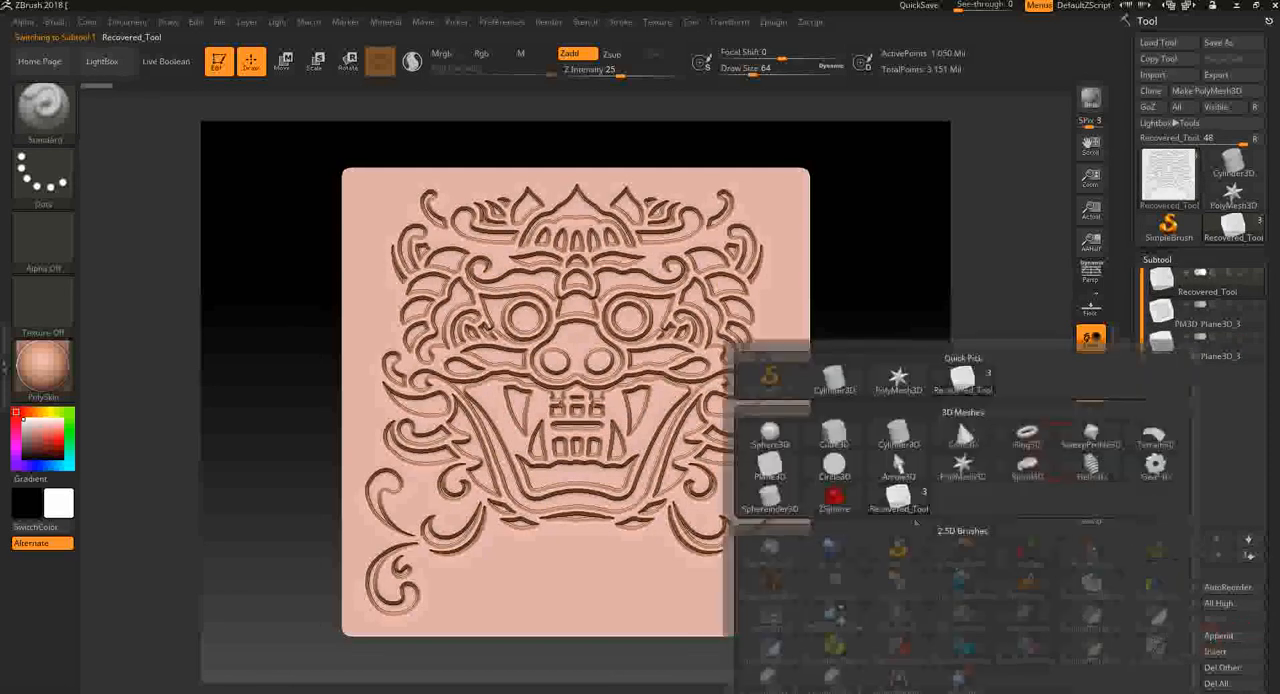
click(769, 465)
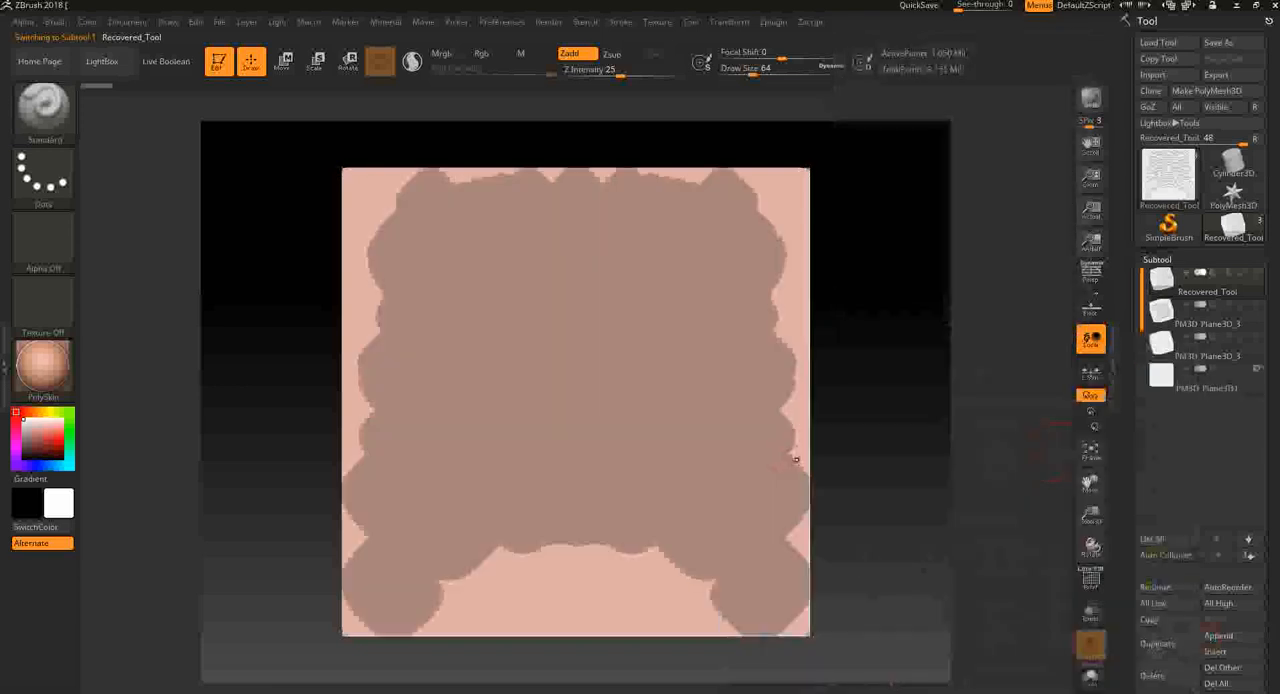
click(1253, 378)
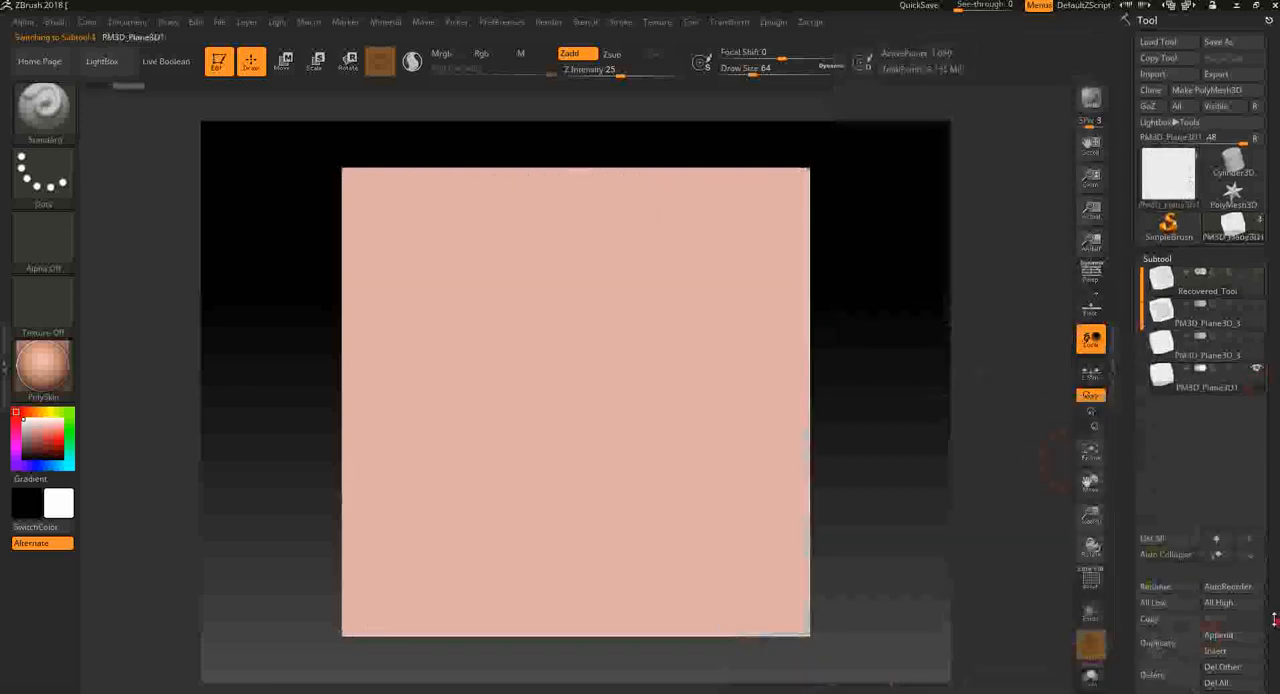
- Subdivide the appended plane's geometry up to subdivision level 6 with Divide
scroll(1185, 486, down, 5)
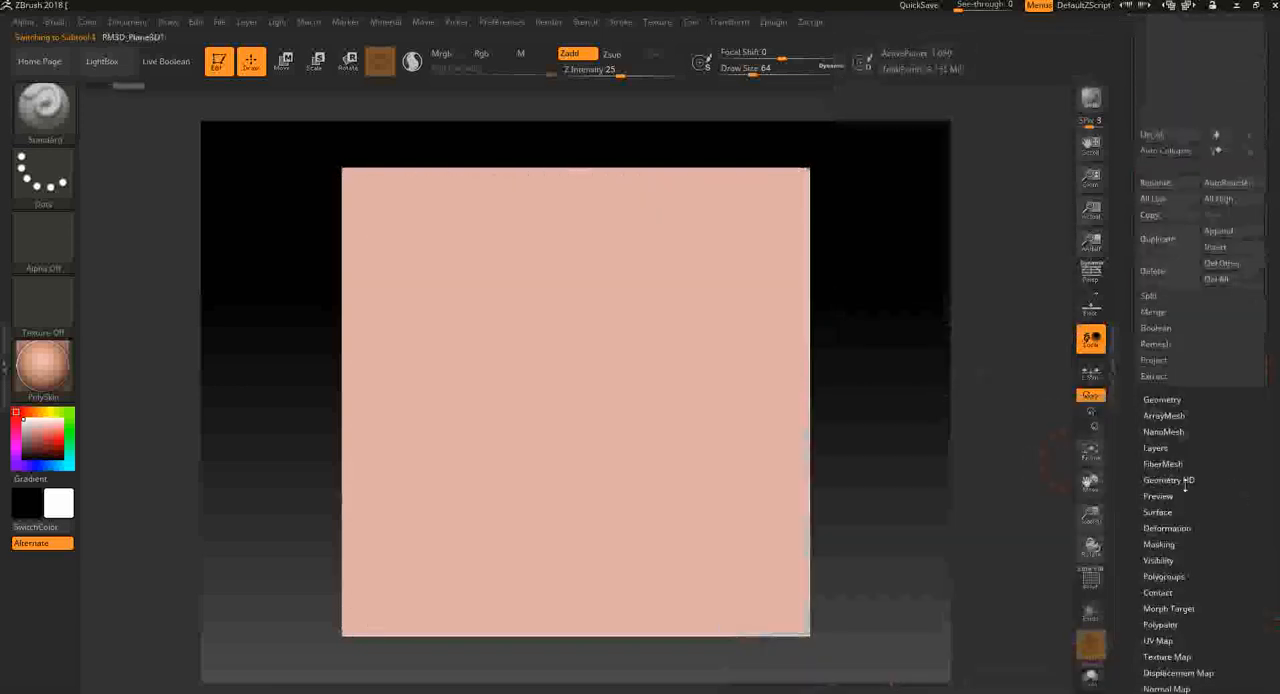
click(1162, 399)
click(1151, 394)
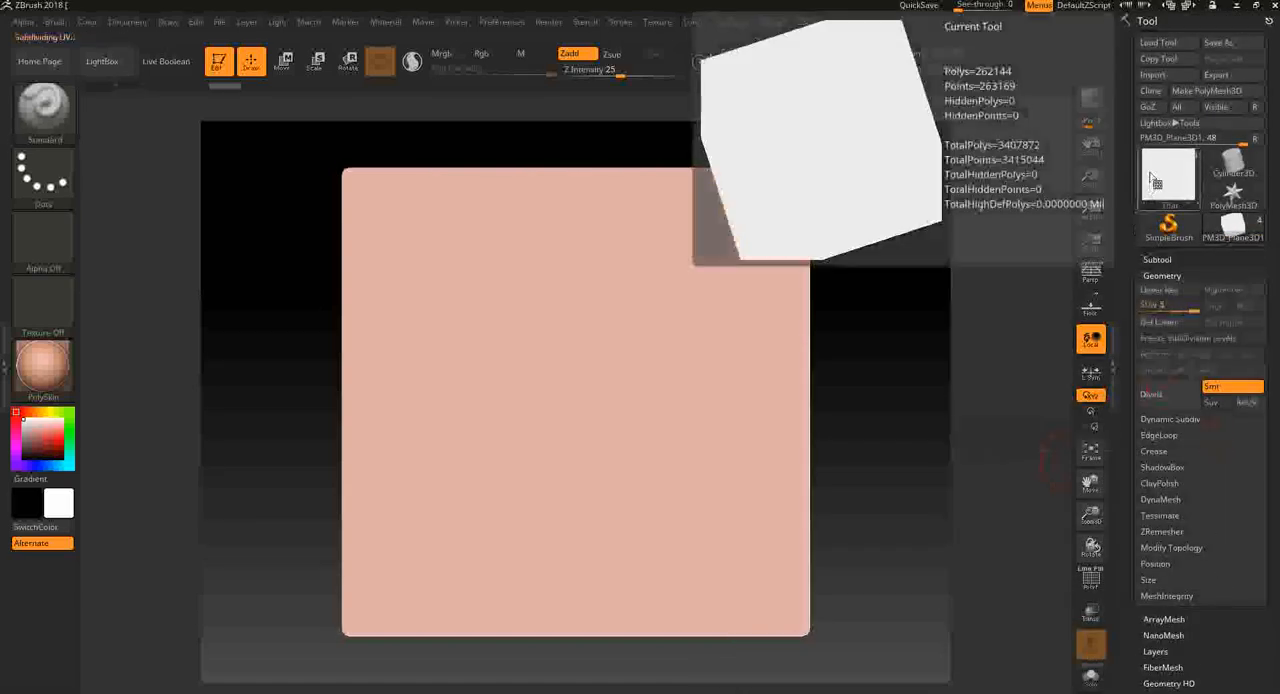
click(1151, 394)
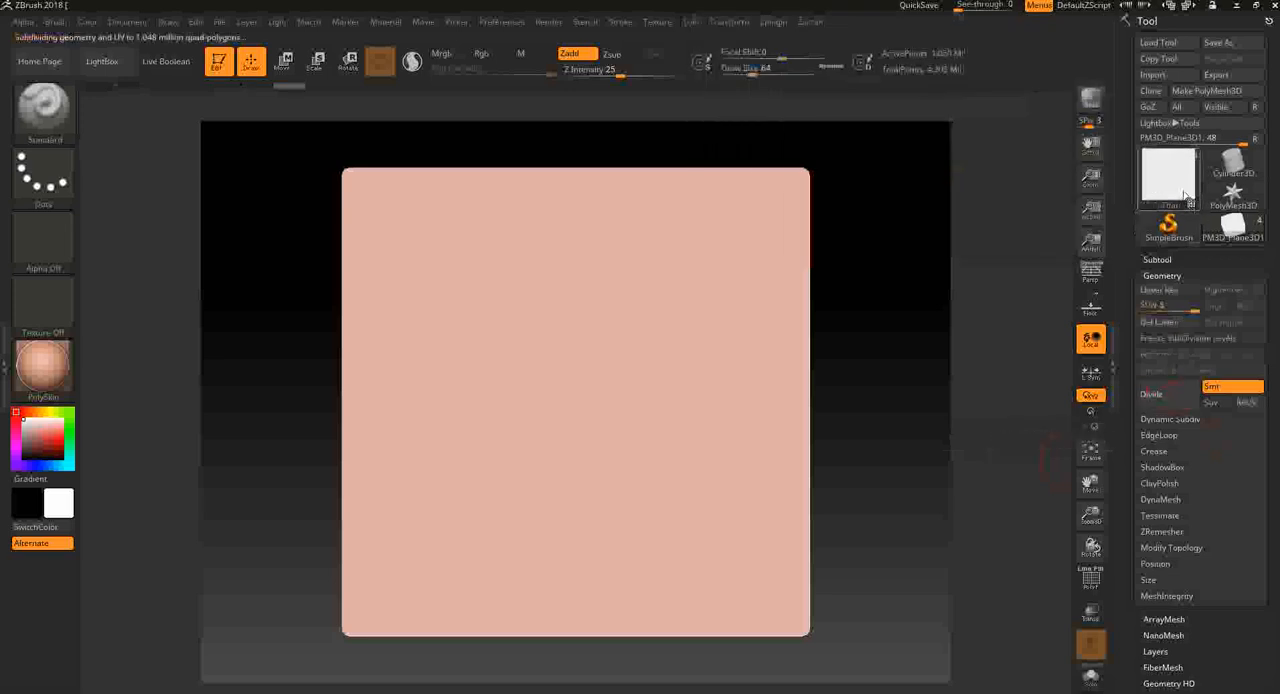
- Try freehand Standard brush strokes across the new plane and undo each one
mouse_move(543, 398)
mouse_down()
mouse_move(620, 305)
mouse_move(597, 521)
mouse_up()
key(ctrl+z)
drag(643, 291, 516, 492)
key(ctrl+z)
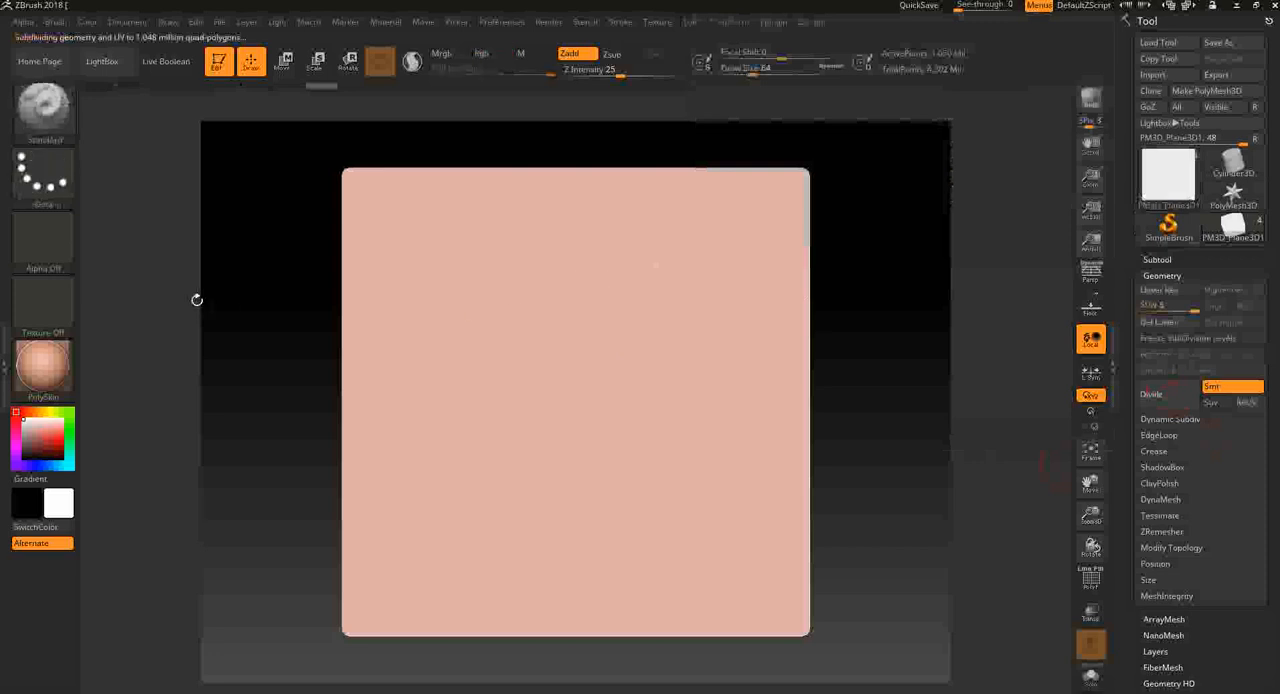
- Load the demon-face image as the brush alpha and undo a trial stroke made with it
ctrl+click(57, 128)
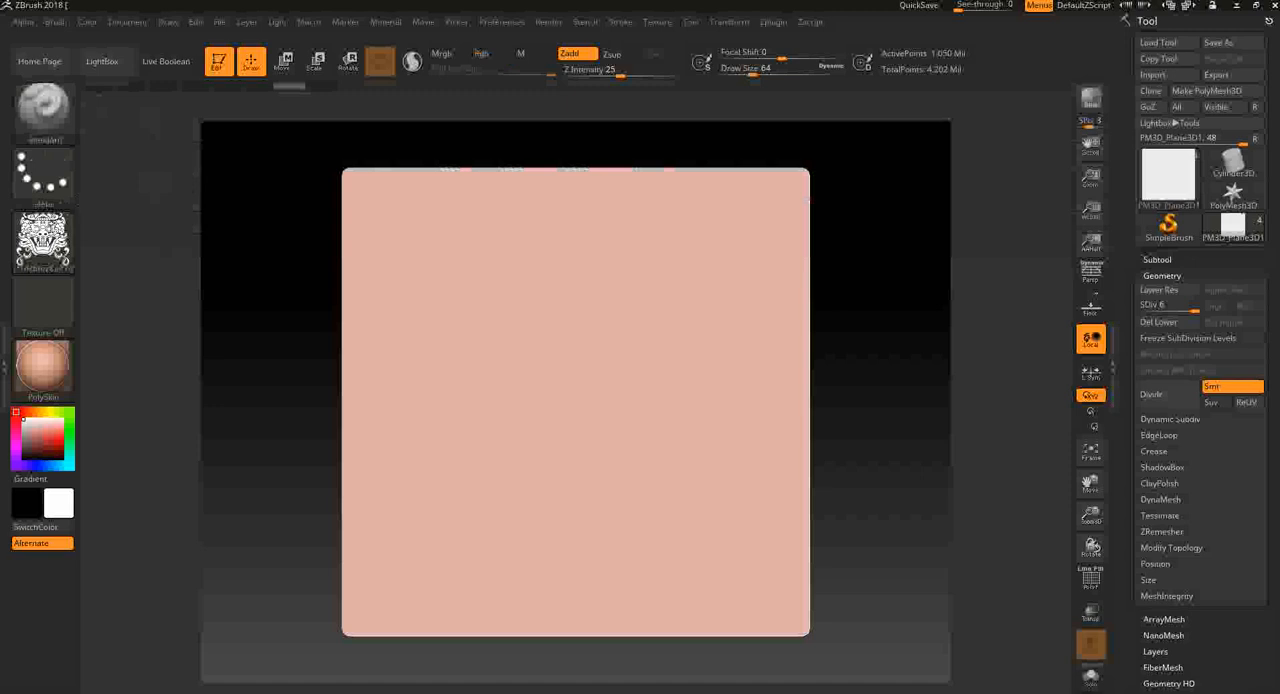
click(42, 240)
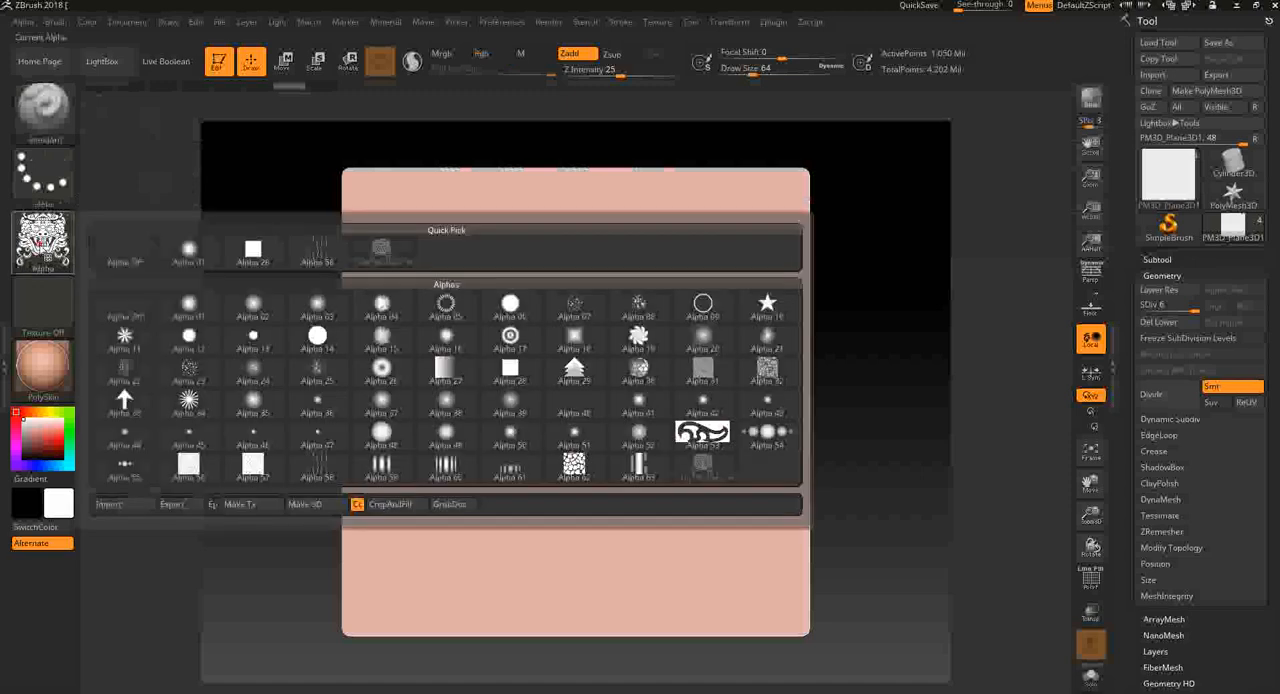
click(43, 245)
drag(608, 386, 607, 495)
key(ctrl+z)
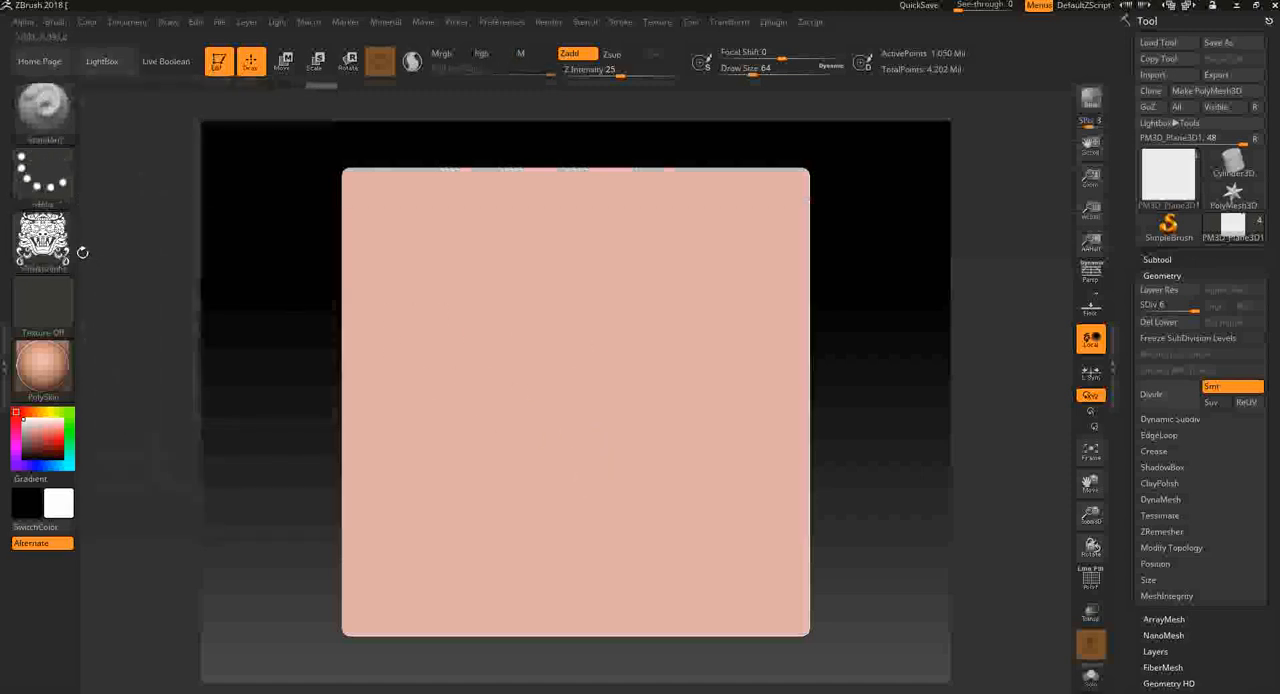
- Set the sculpting stroke to DragRect, try a demon-face stamp on the plane and undo it
click(45, 178)
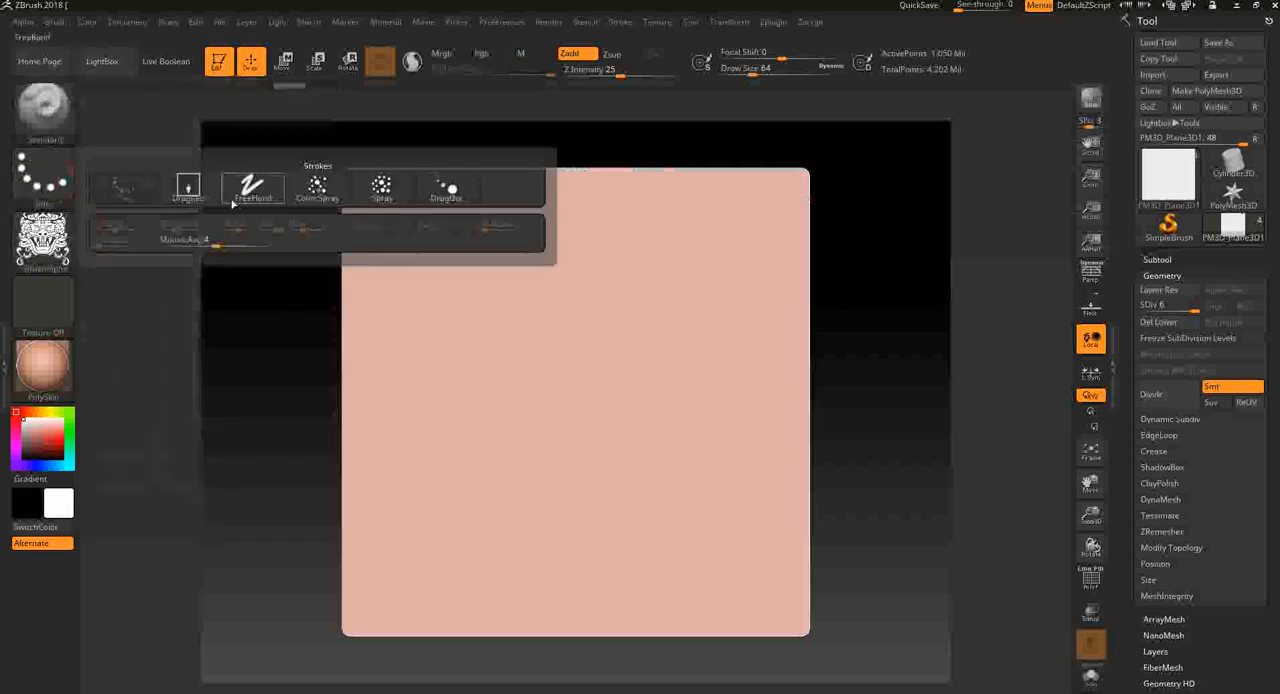
click(188, 190)
mouse_move(480, 303)
mouse_down()
mouse_move(708, 606)
mouse_move(789, 287)
mouse_move(640, 560)
mouse_move(520, 380)
mouse_move(390, 250)
mouse_move(336, 132)
mouse_move(243, 214)
mouse_up()
key(ctrl+z)
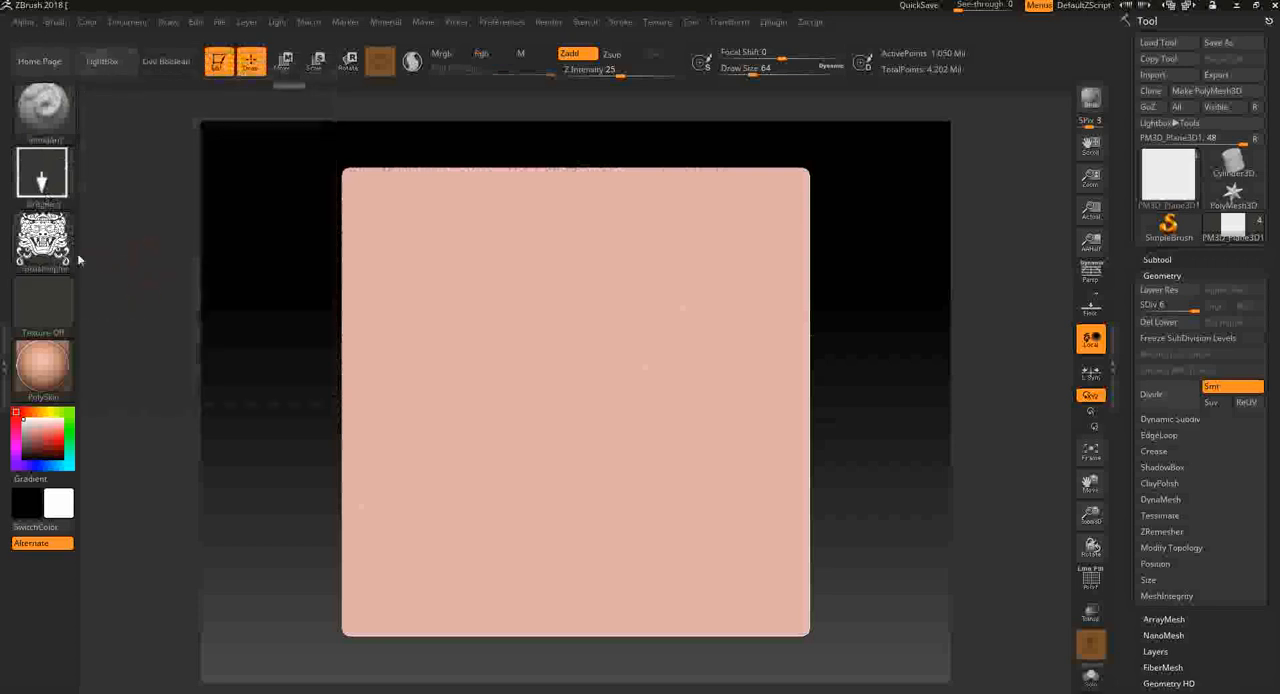
- Assign the demon-face BrushAlpha to the MaskPen masking brush
key(ctrl)
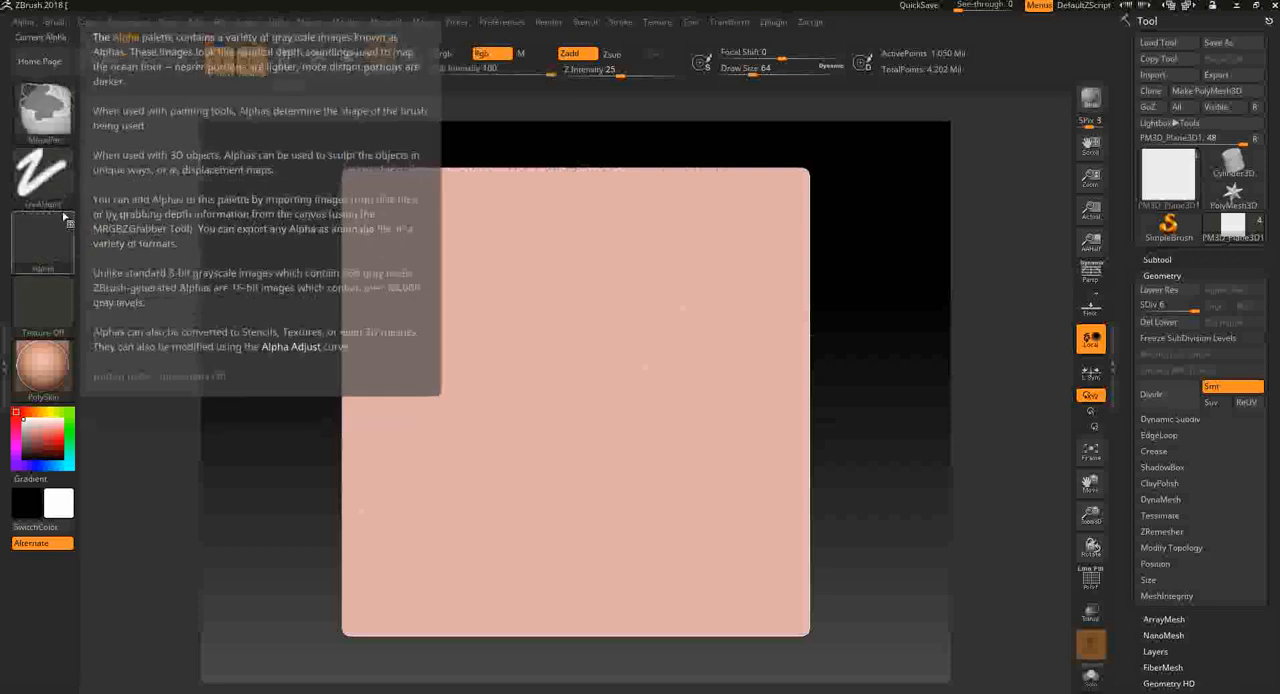
click(66, 217)
key(ctrl)
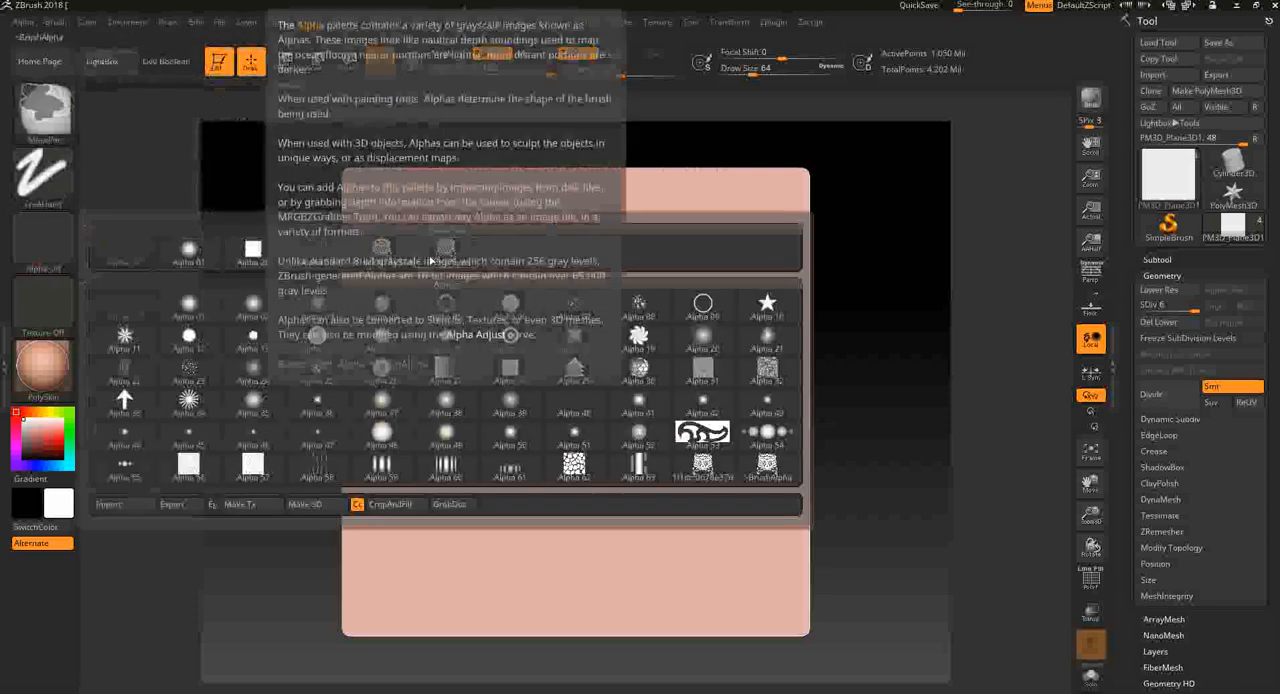
click(440, 256)
- Set the MaskPen stroke to DragRect, try a demon-face mask on the plane and undo it
click(30, 180)
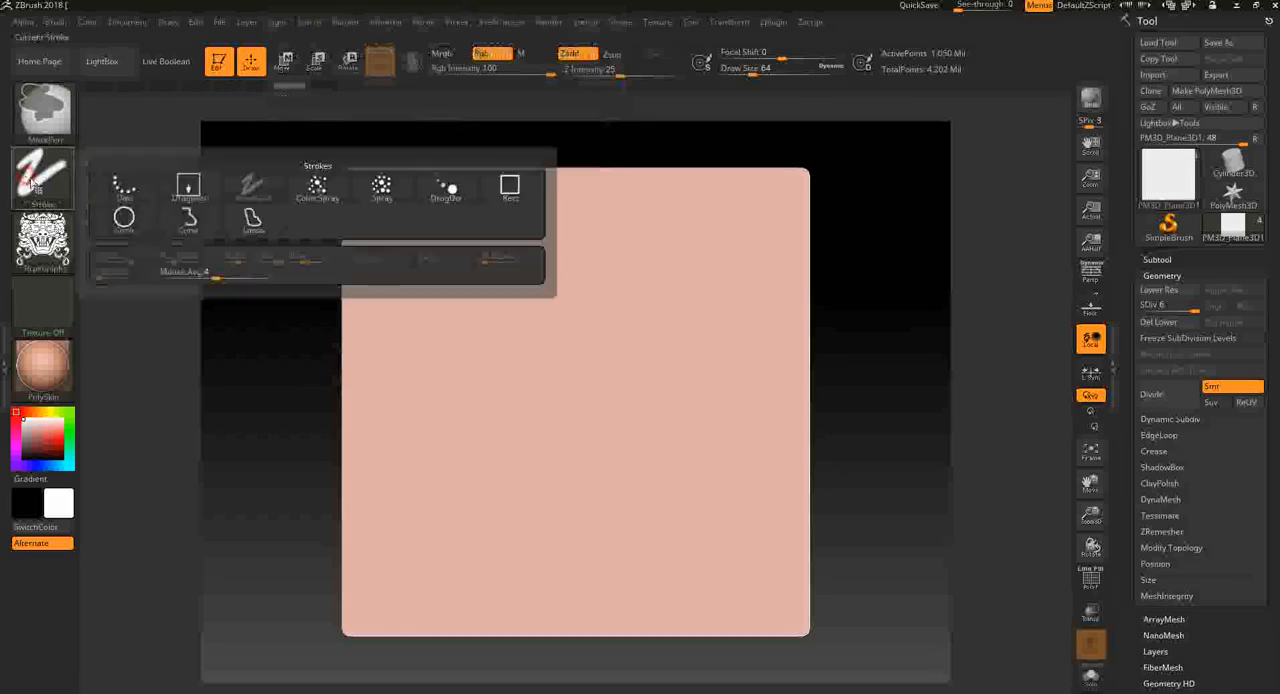
click(188, 188)
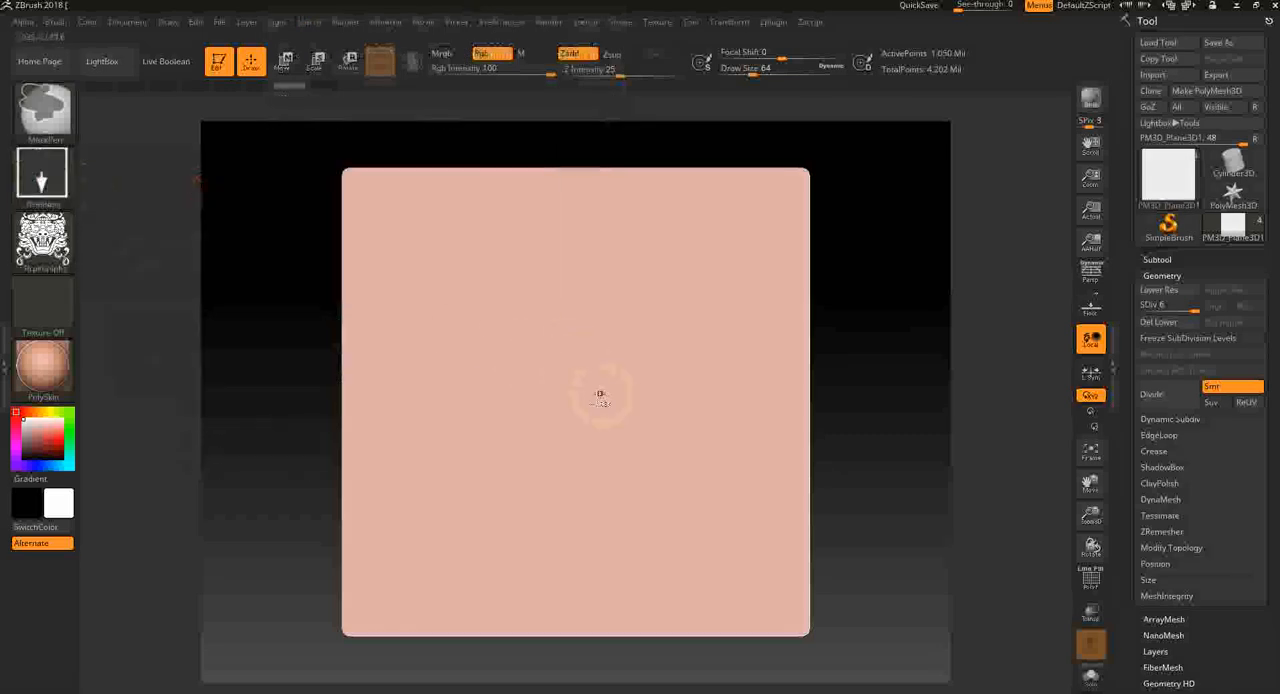
mouse_move(581, 445)
ctrl+mouse_down()
mouse_move(614, 540)
mouse_move(669, 510)
ctrl+mouse_up()
key(ctrl+z)
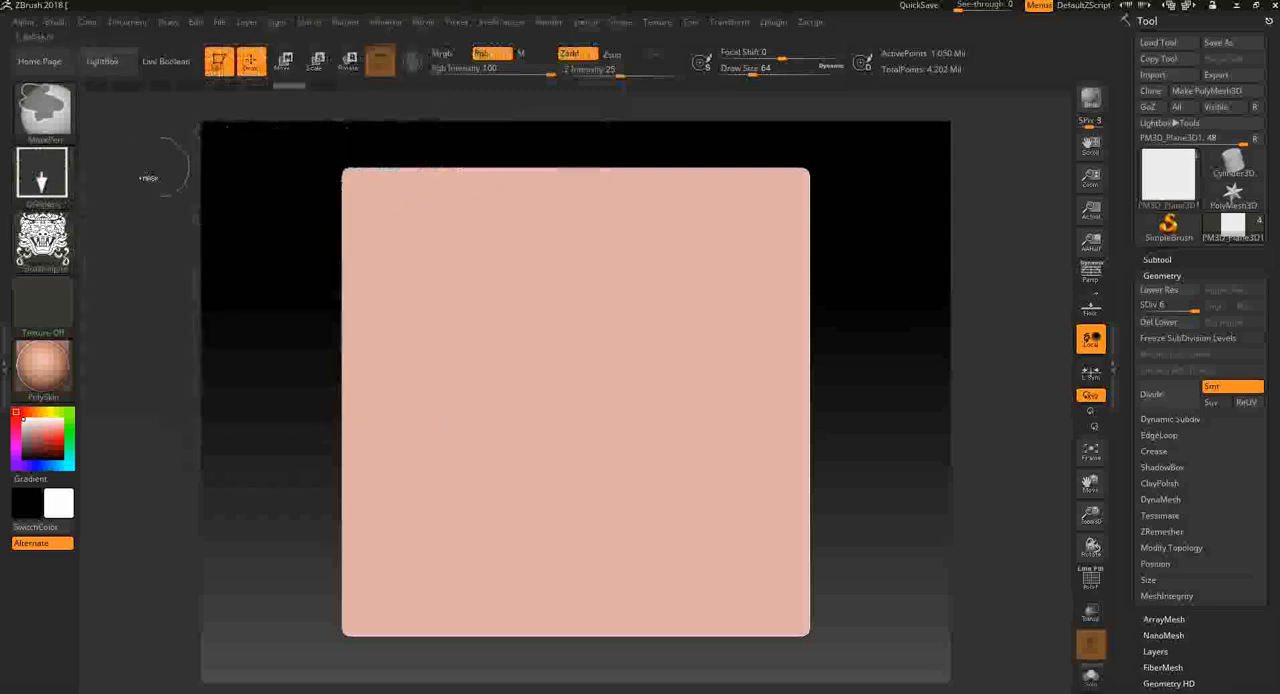
- Switch the MaskPen stroke to Rect and mask a large demon face across most of the plane
click(42, 175)
click(510, 186)
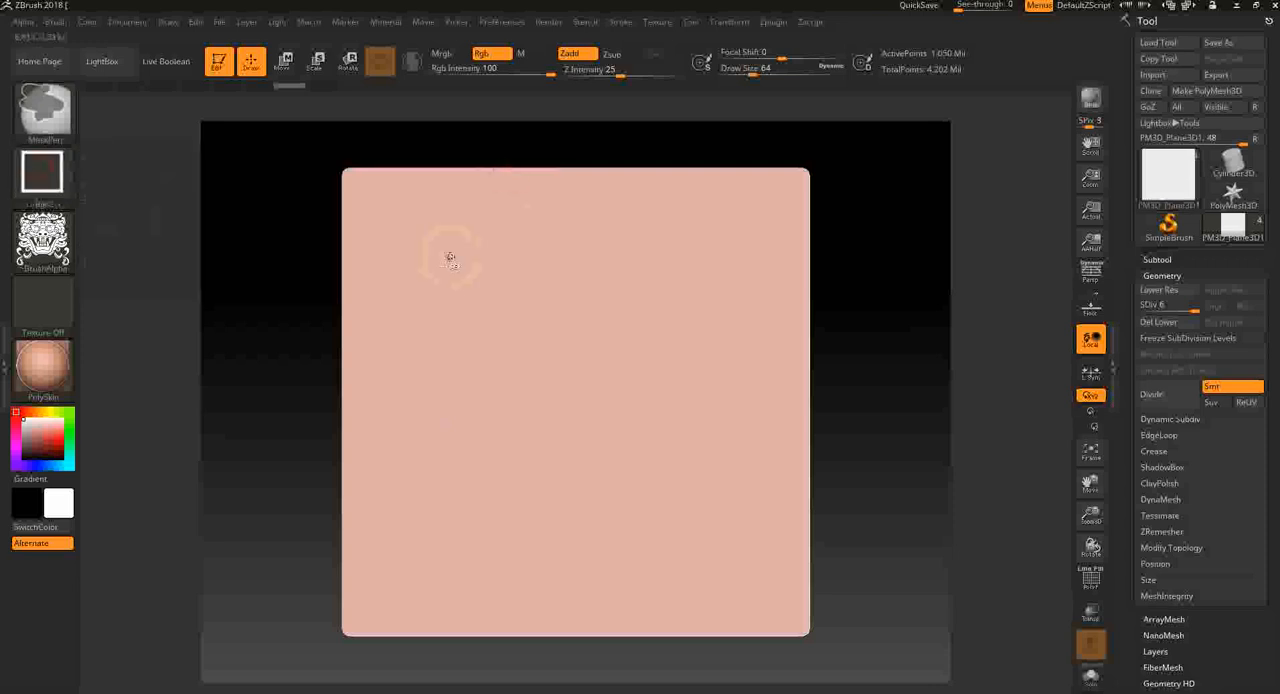
mouse_move(446, 258)
mouse_down()
mouse_move(630, 465)
mouse_move(833, 640)
mouse_move(740, 563)
mouse_move(785, 606)
mouse_up()
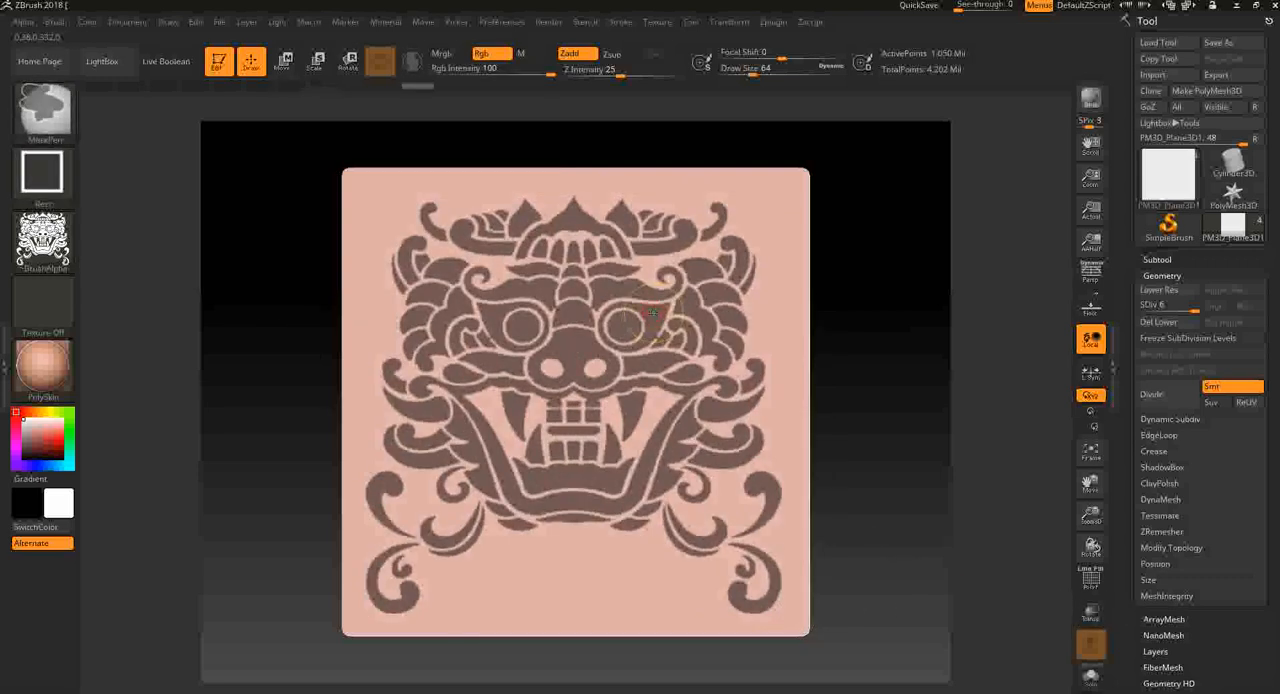
- Extract the masked demon face from the plane with a thickness of 0.02 and accept it as a new subtool
drag(1237, 656, 1235, 611)
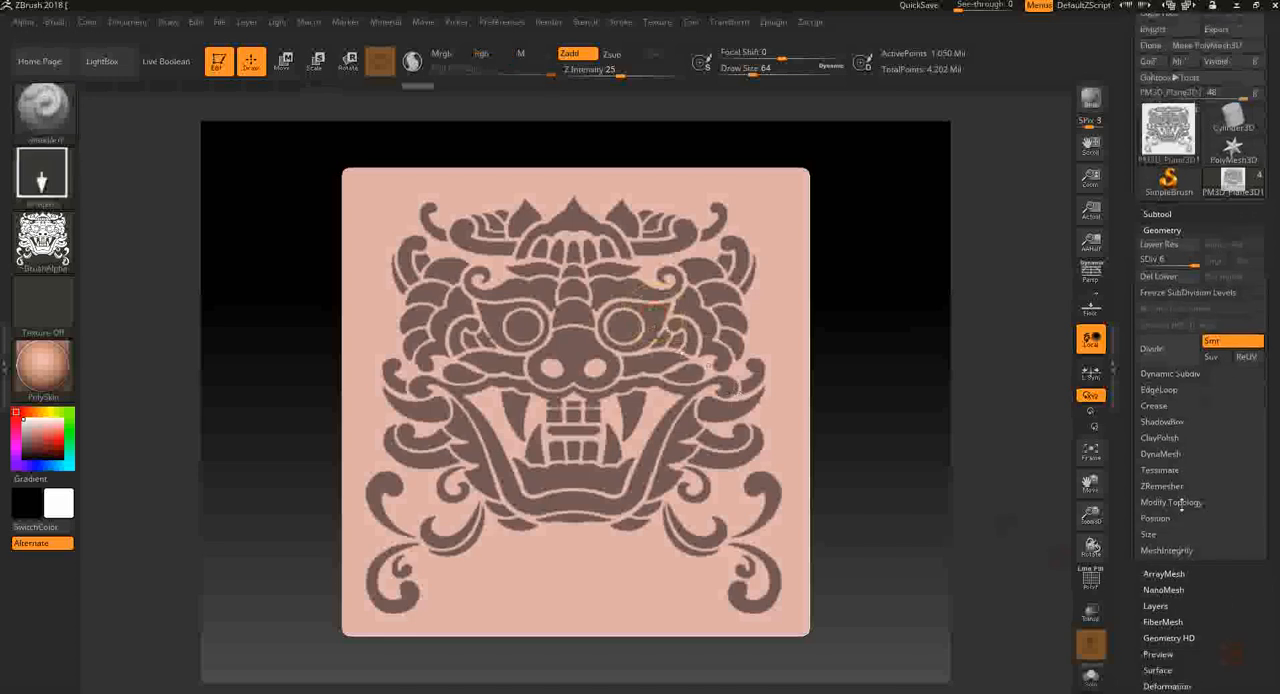
click(1178, 212)
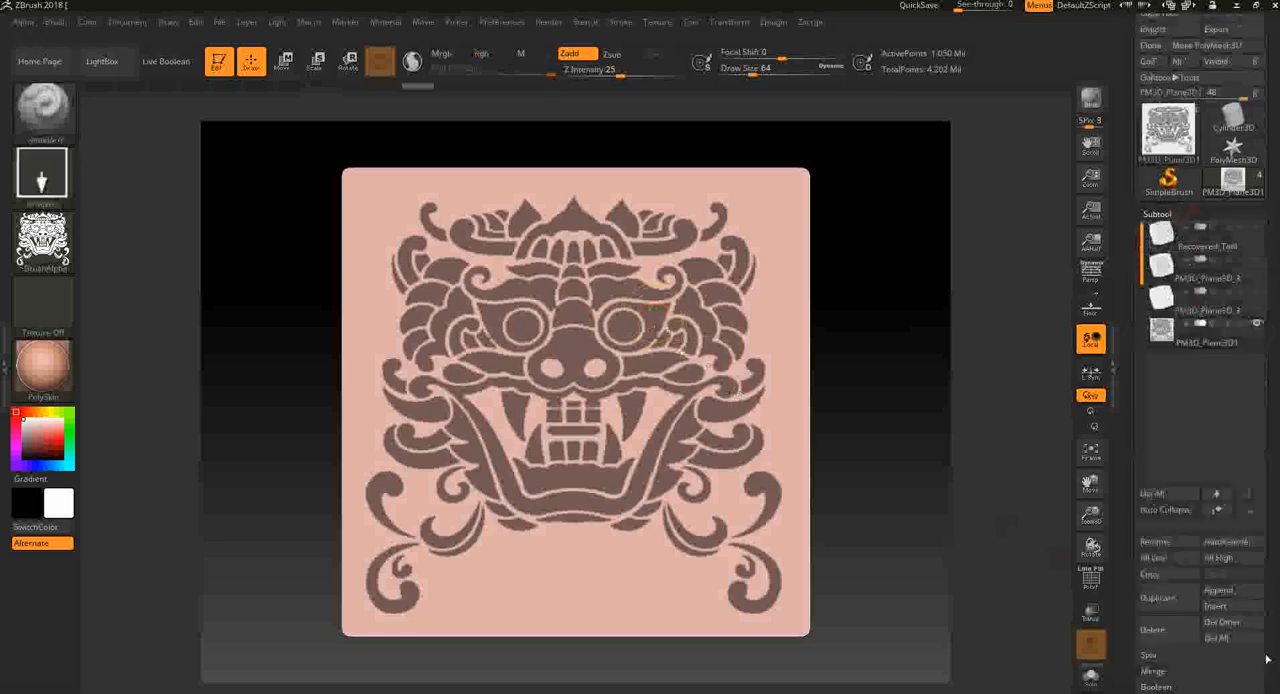
drag(1267, 659, 1268, 538)
click(1187, 627)
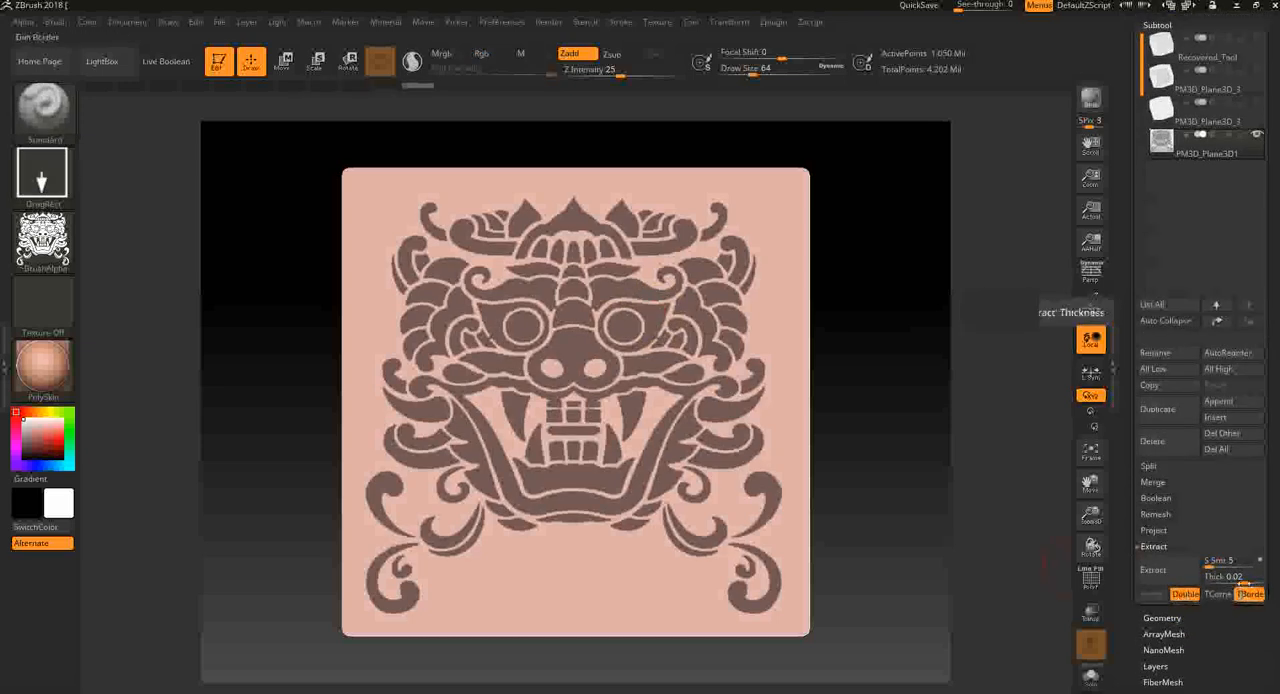
click(1156, 571)
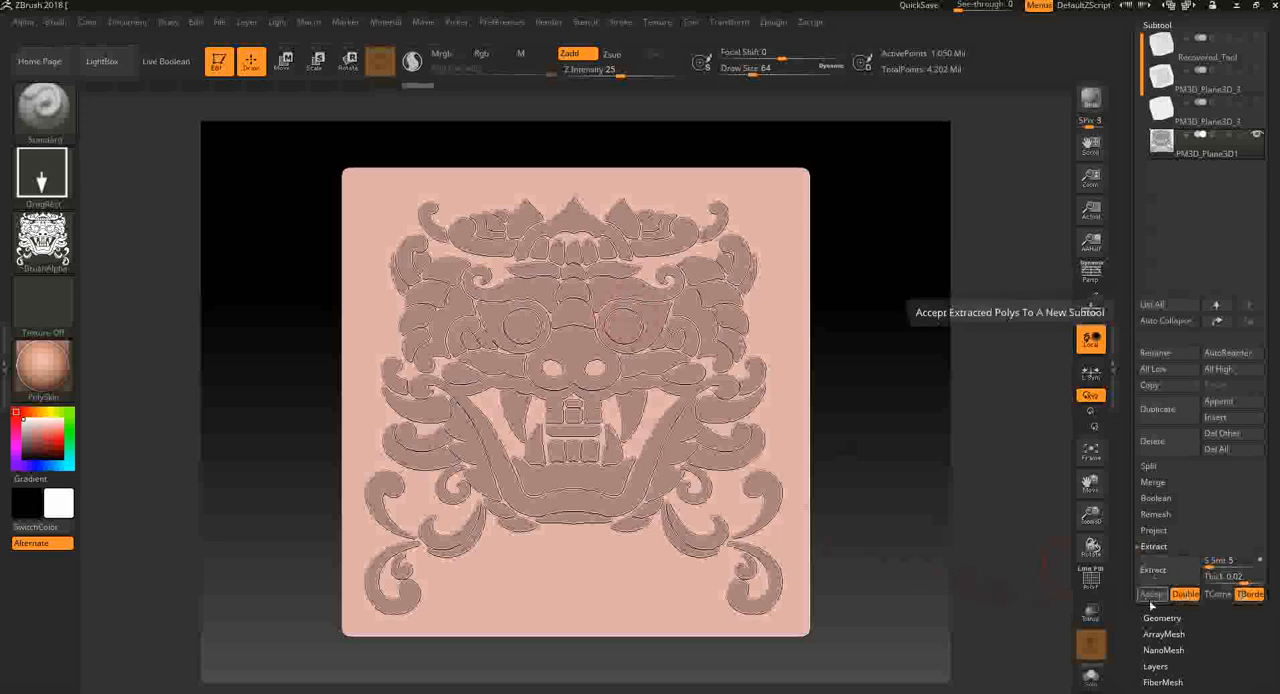
click(1146, 596)
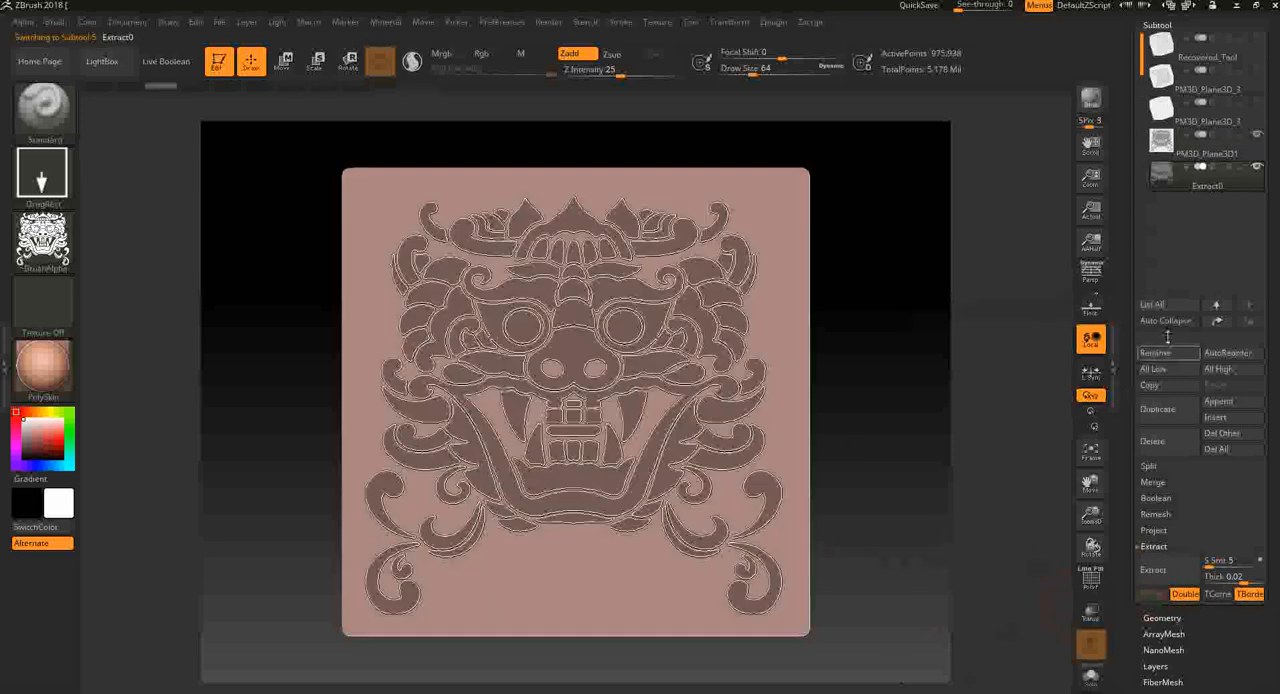
- Isolate the extracted demon face in Solo mode and examine its thickness, side walls and polygroups with PolyFrame
click(1090, 677)
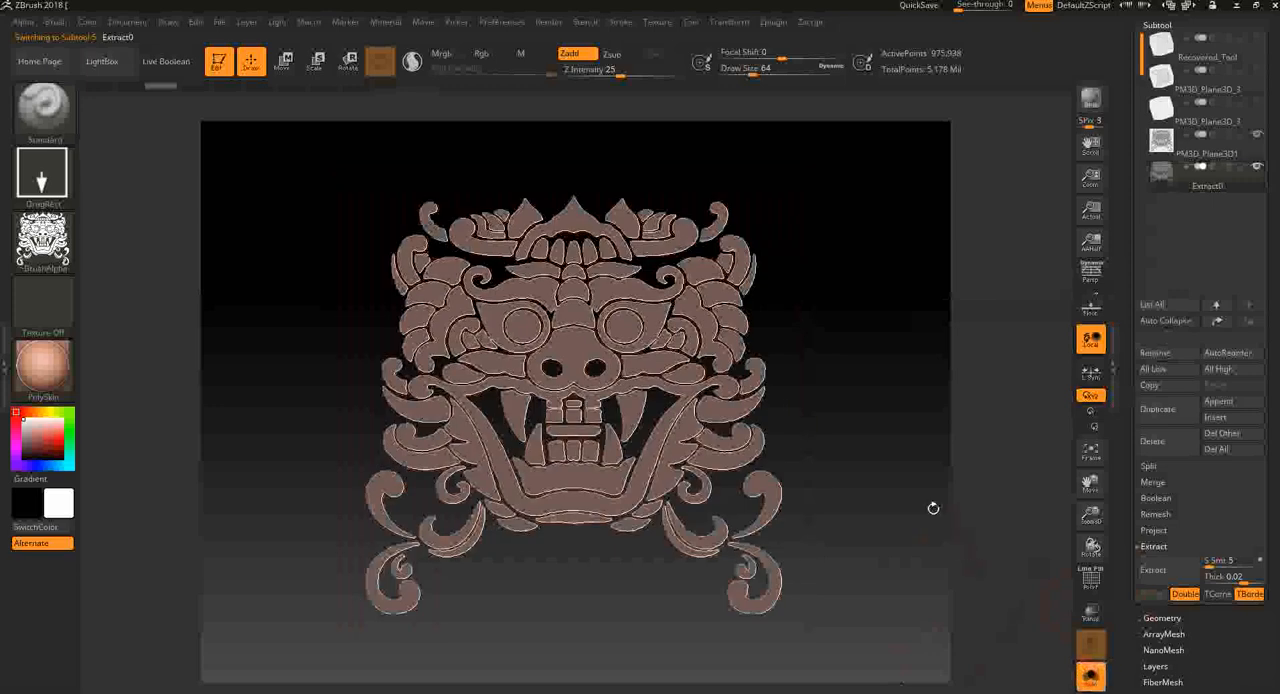
drag(932, 508, 870, 487)
ctrl+drag(870, 487, 896, 508)
alt+drag(883, 465, 887, 541)
key(shift+f)
key(shift+f)
key(shift+f)
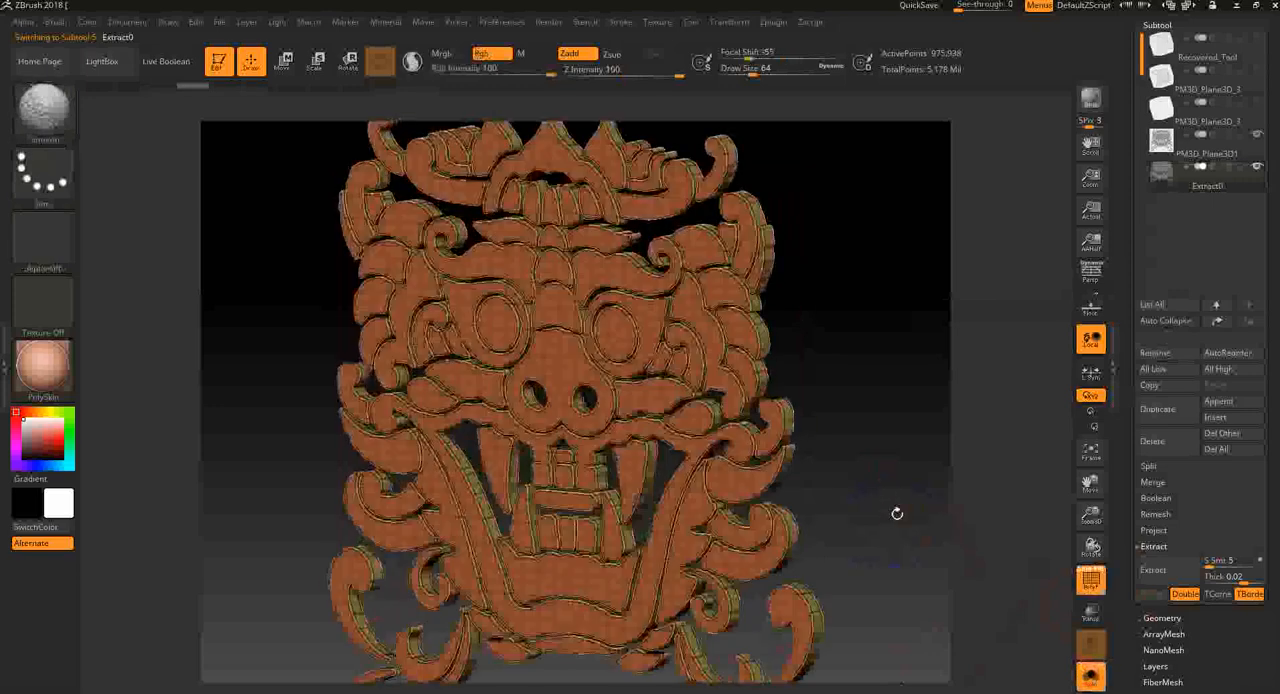
alt+drag(897, 431, 900, 560)
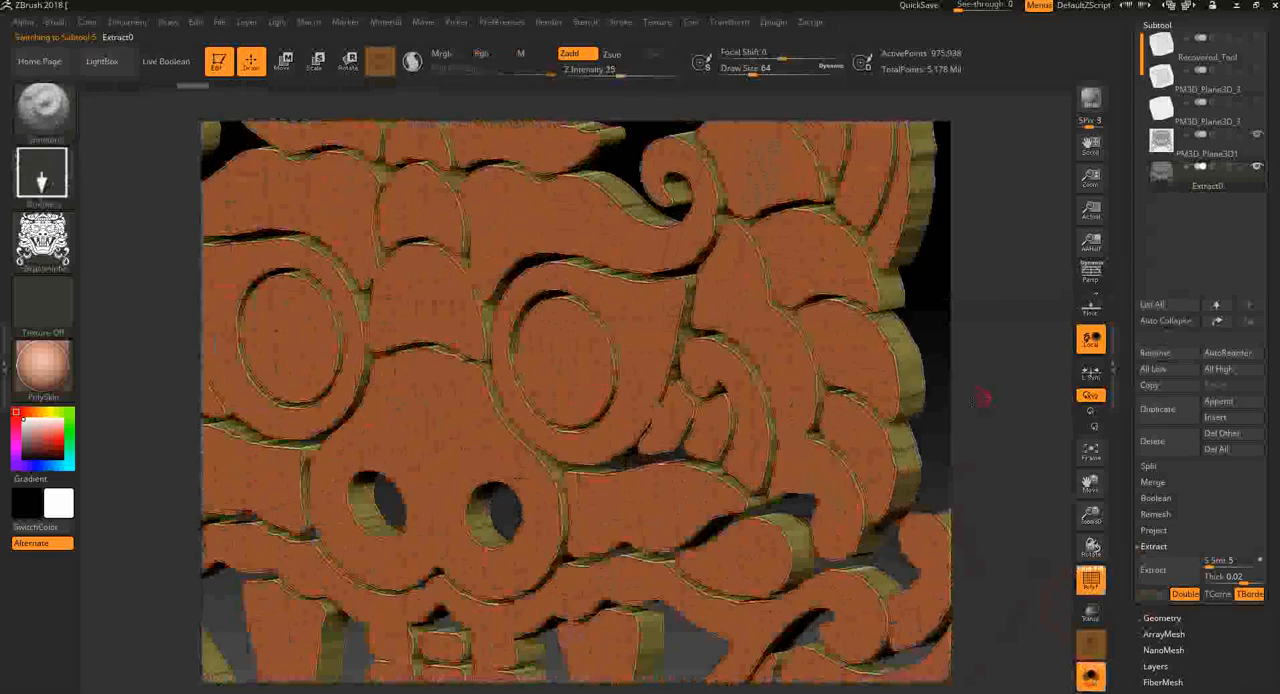
drag(983, 398, 908, 446)
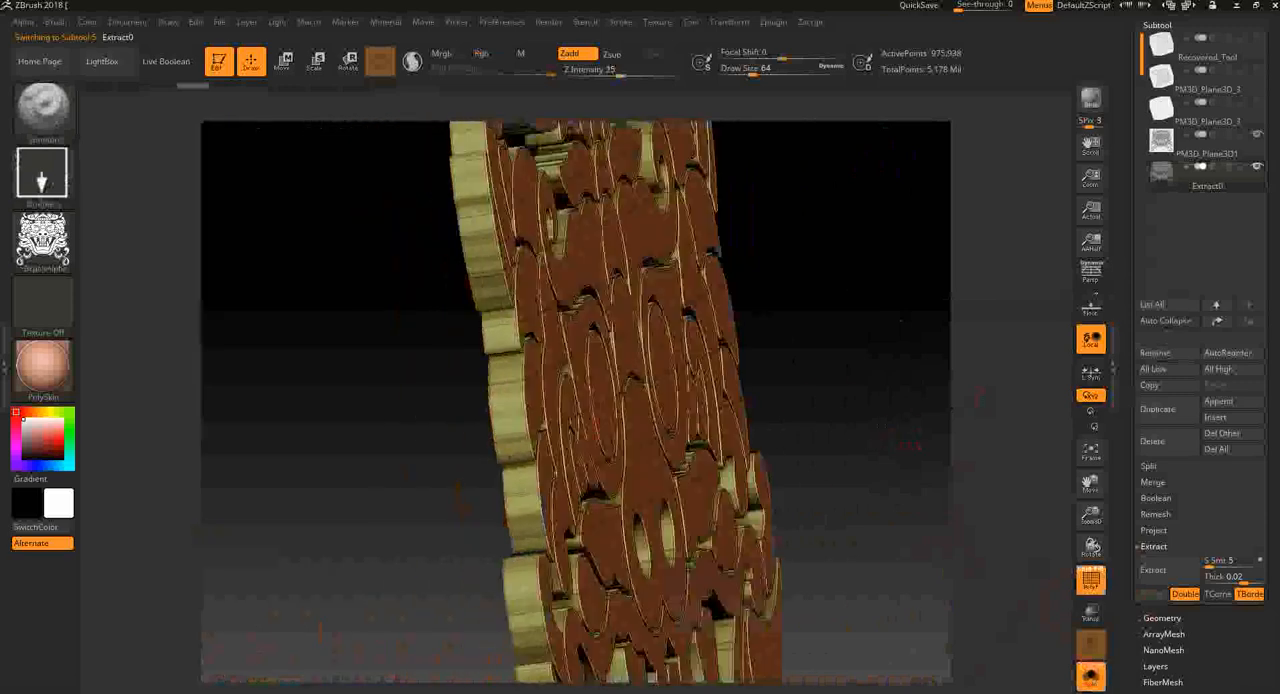
drag(640, 450, 1008, 460)
alt+drag(1010, 570, 1007, 446)
key(shift+f)
alt+drag(907, 289, 849, 509)
- Smooth the extracted demon face's edges with the Polish By Groups deformation
scroll(1230, 640, down, 5)
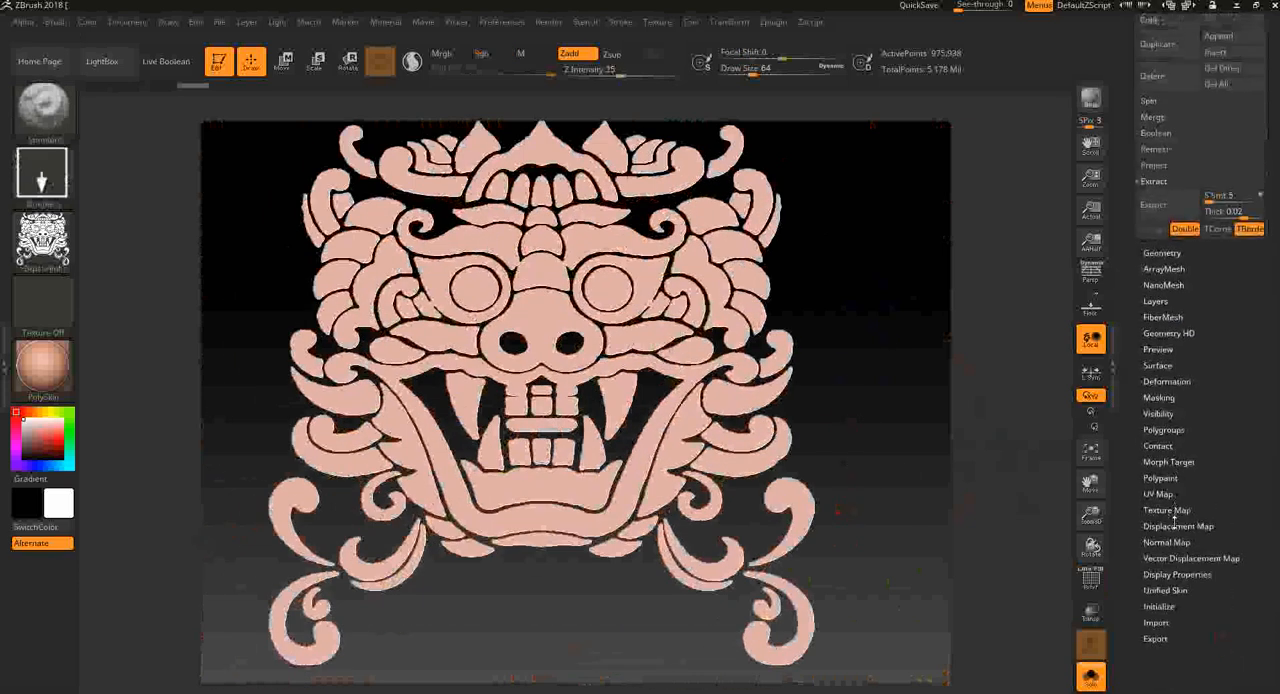
click(1167, 382)
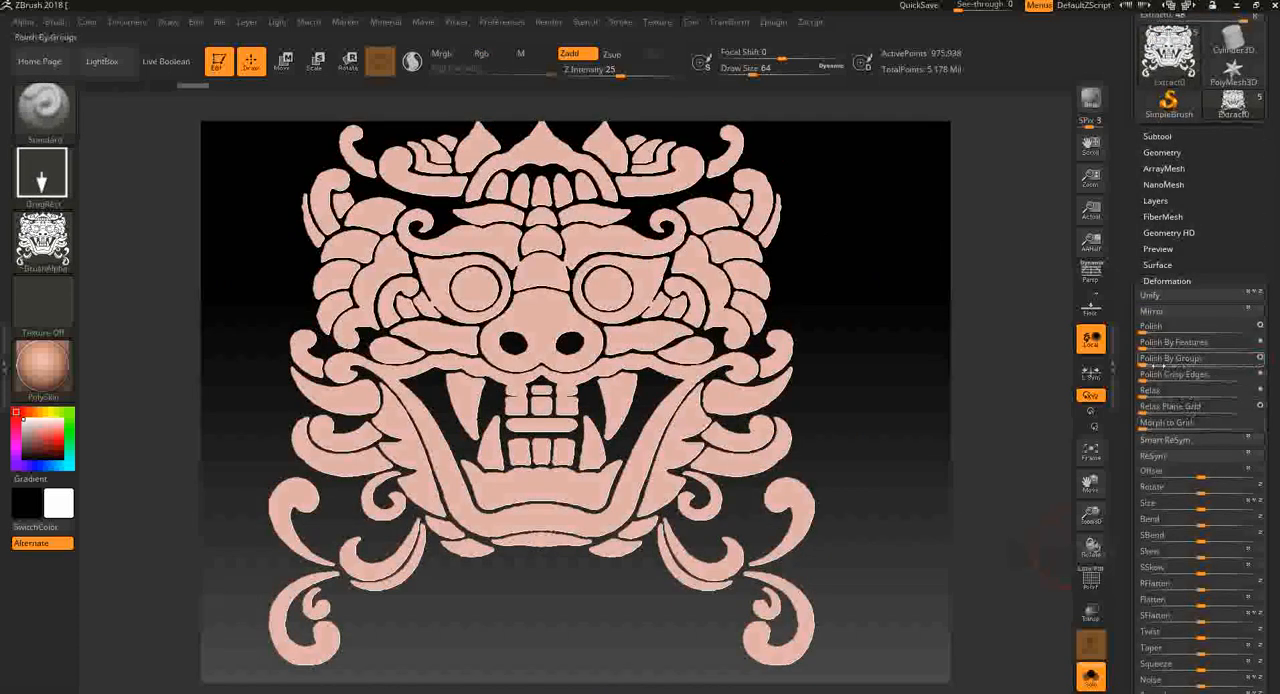
click(1149, 361)
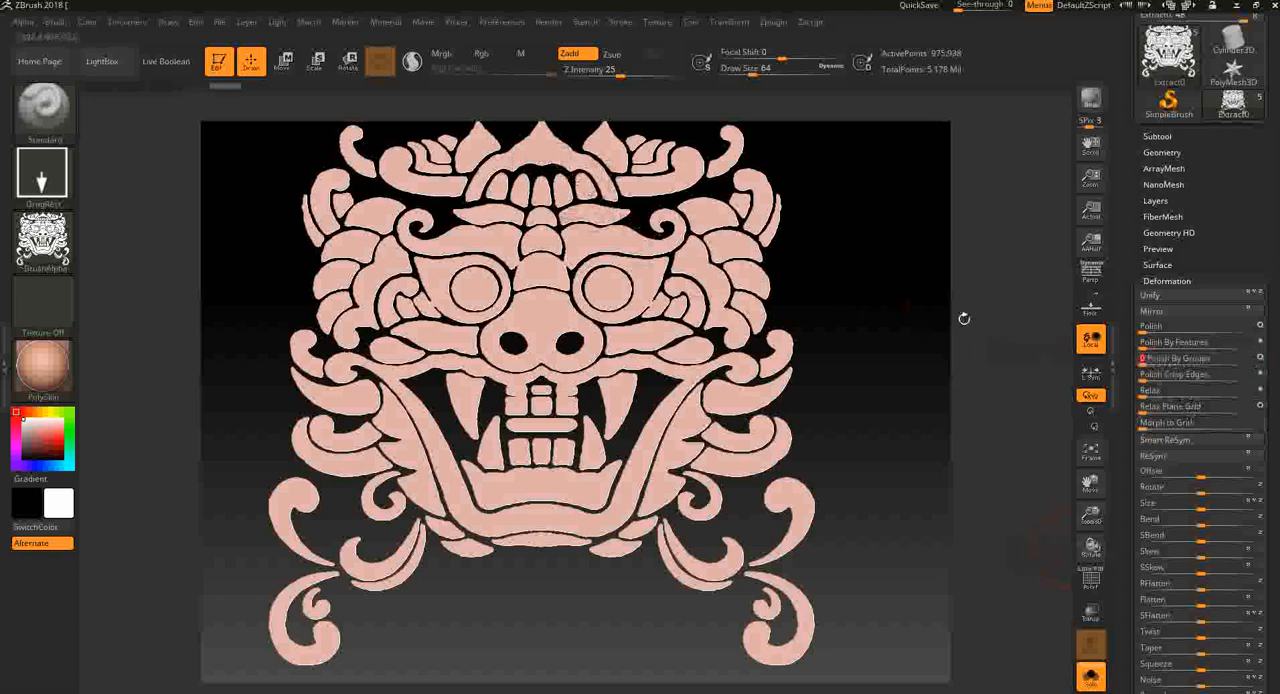
click(1190, 366)
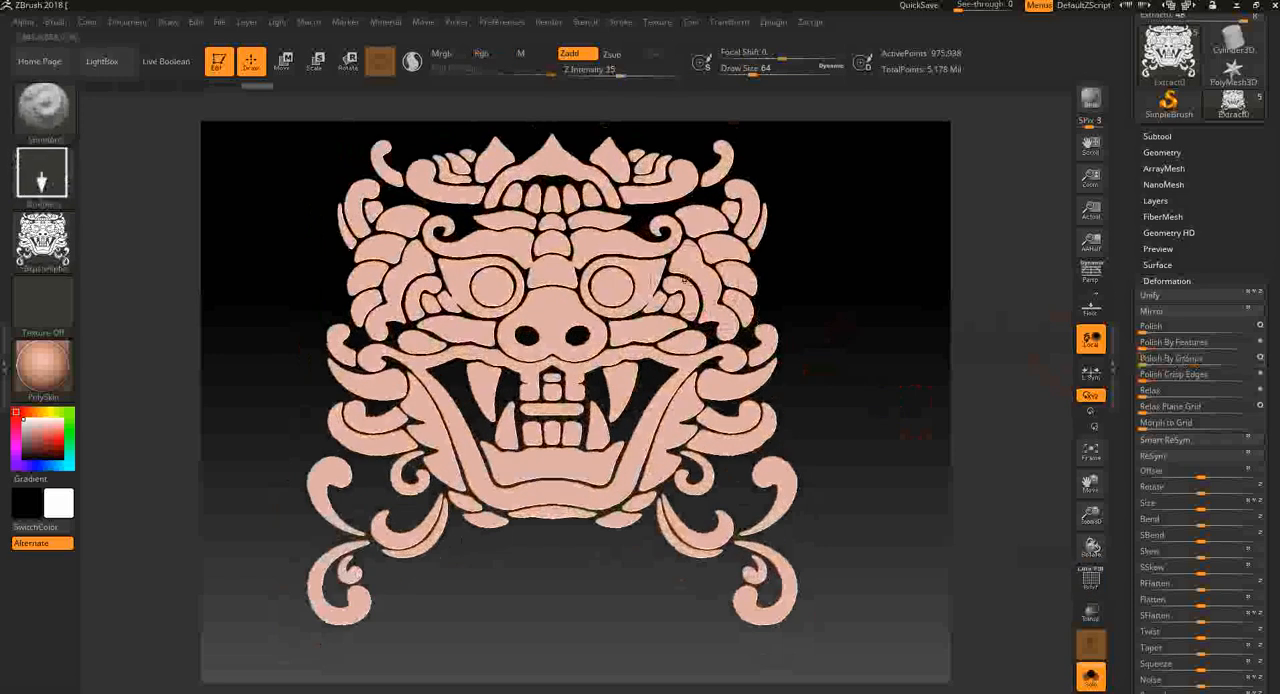
- Isolate polygroups of the polished demon face and hide its back faces
key(ctrl+shift)
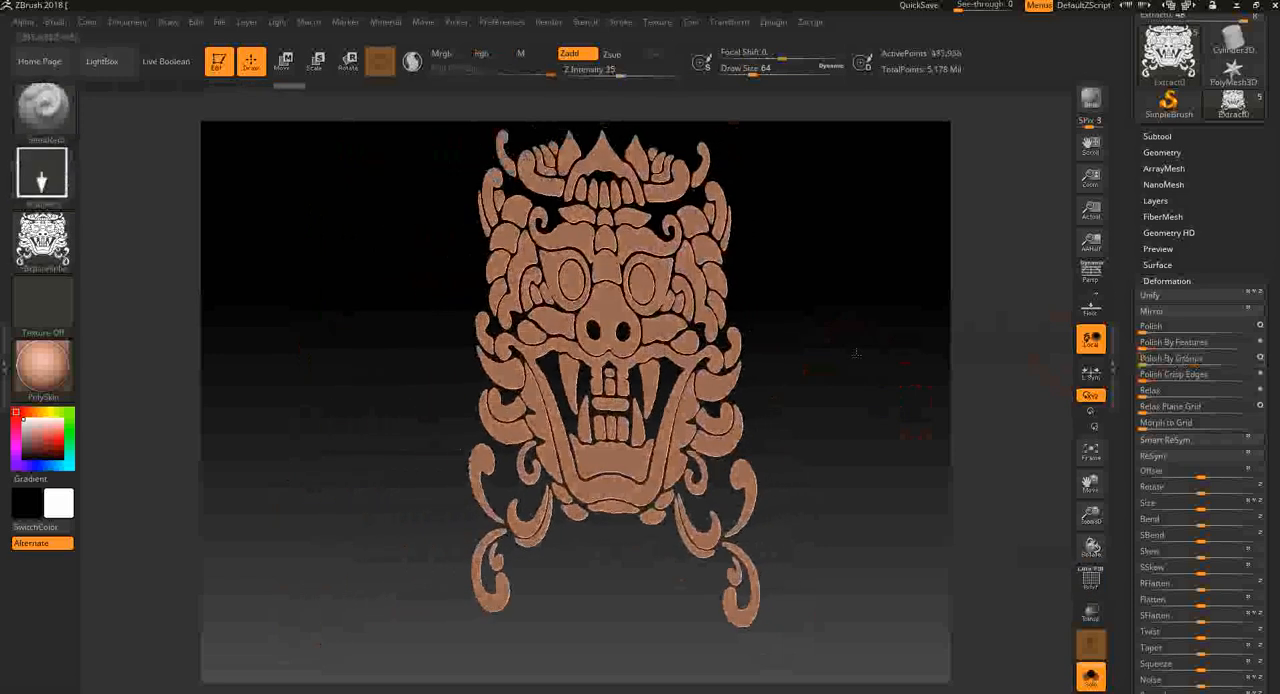
ctrl+shift+click(886, 326)
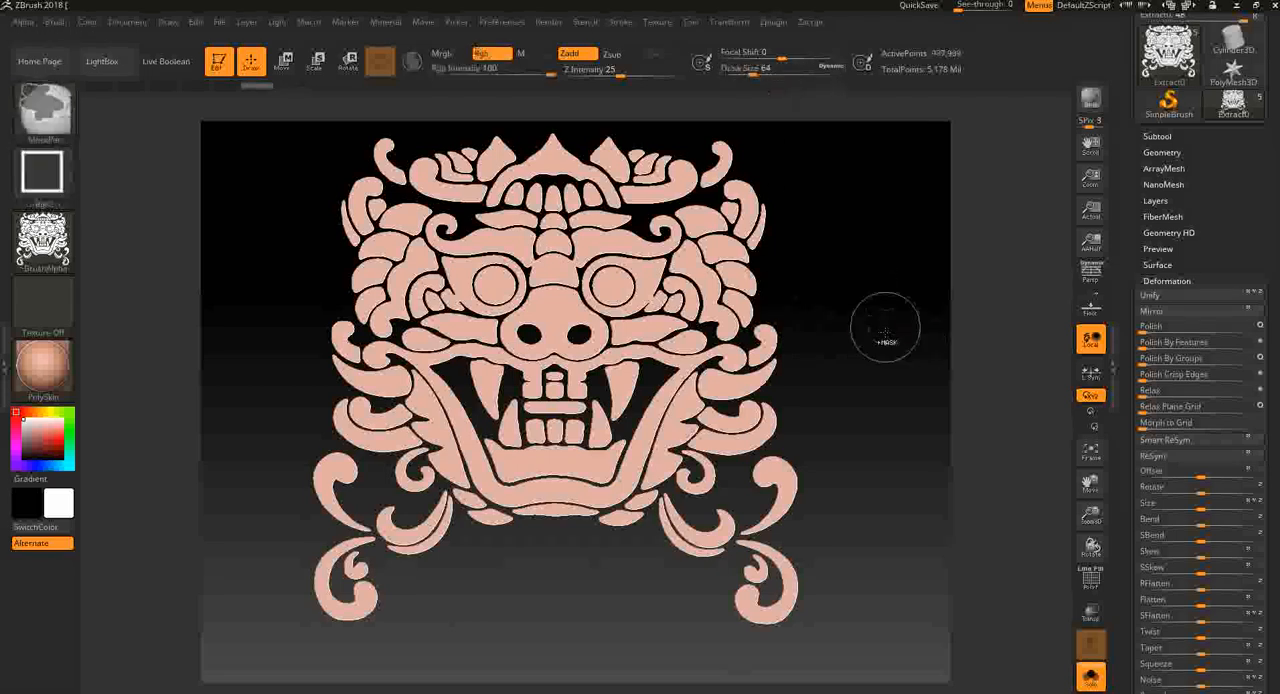
drag(886, 326, 880, 391)
mouse_move(880, 391)
alt+mouse_down()
mouse_move(864, 444)
mouse_move(885, 420)
mouse_move(1002, 459)
mouse_move(964, 434)
mouse_move(1020, 430)
mouse_move(831, 451)
mouse_move(835, 490)
alt+mouse_up()
ctrl+shift+click(742, 357)
drag(929, 348, 948, 305)
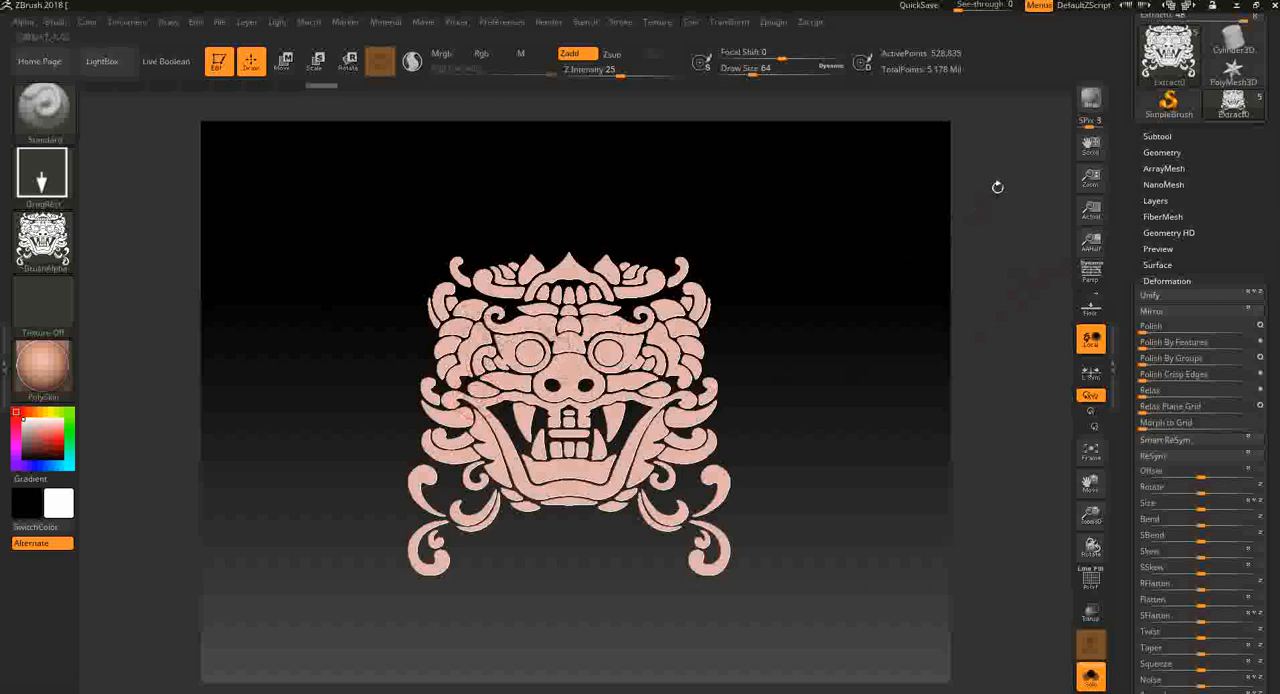
- Show the Recovered_Tool and PM3D_Plane3D_3 subtools one after the other and compare their demon-face reliefs
click(1157, 136)
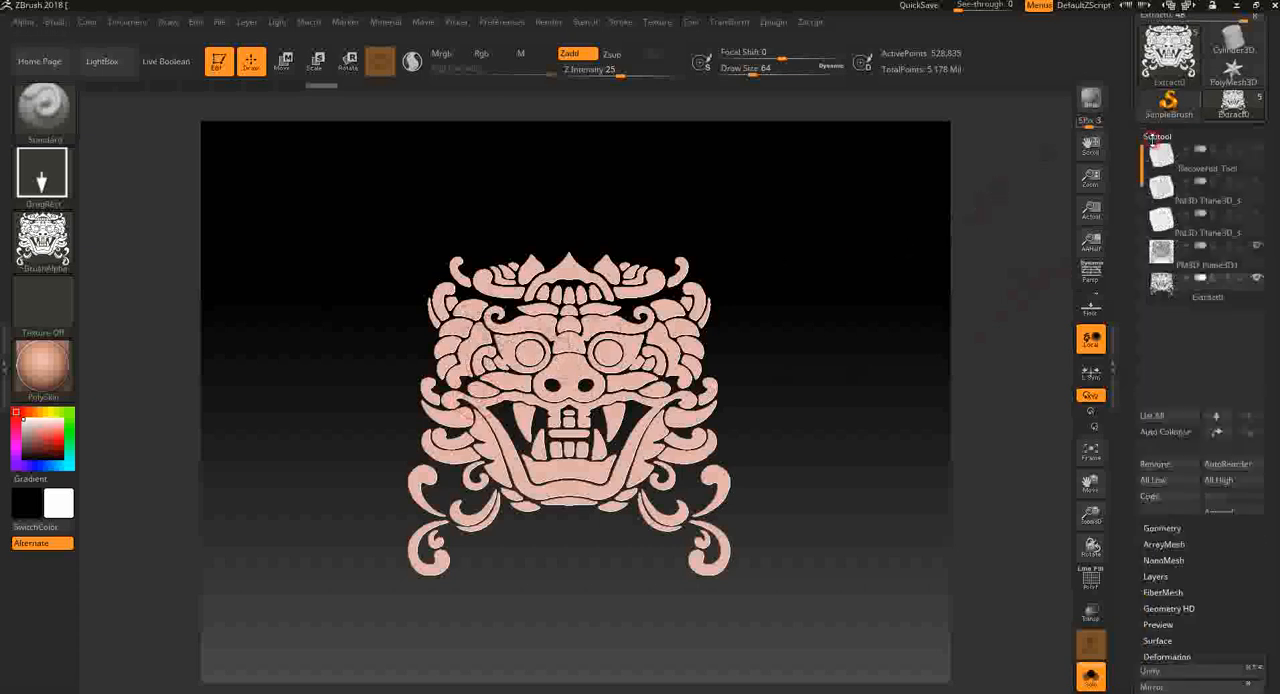
click(1257, 166)
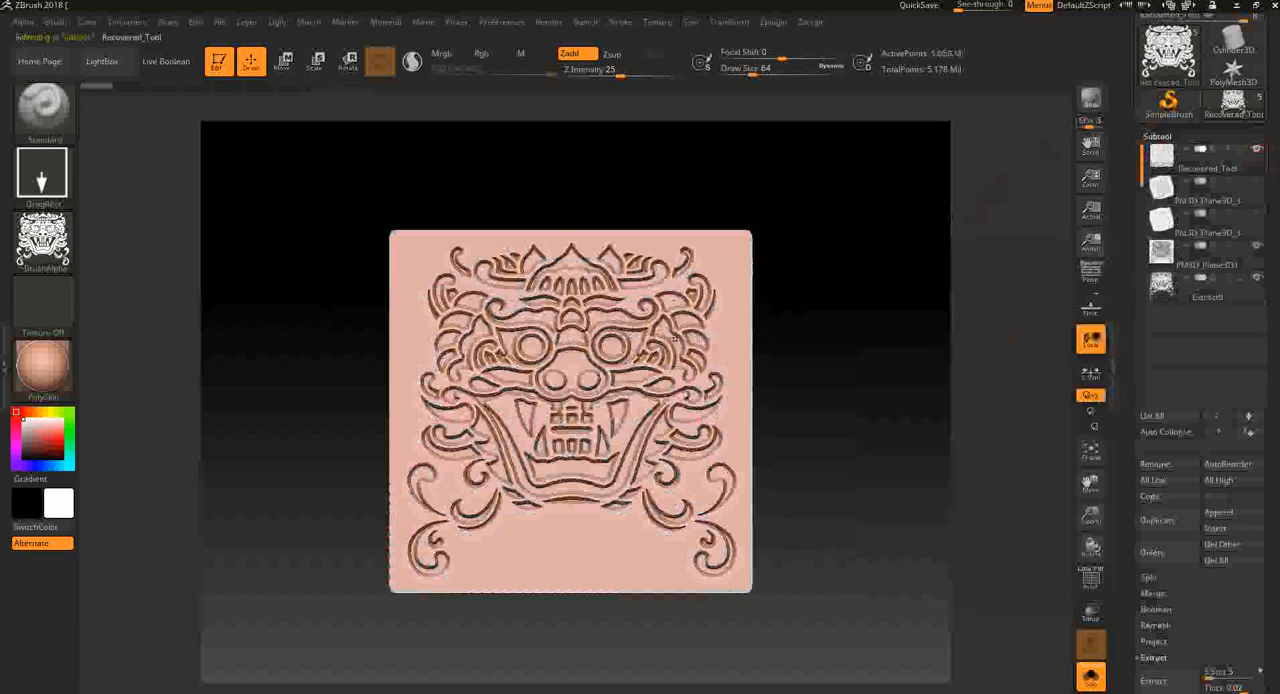
drag(885, 359, 918, 402)
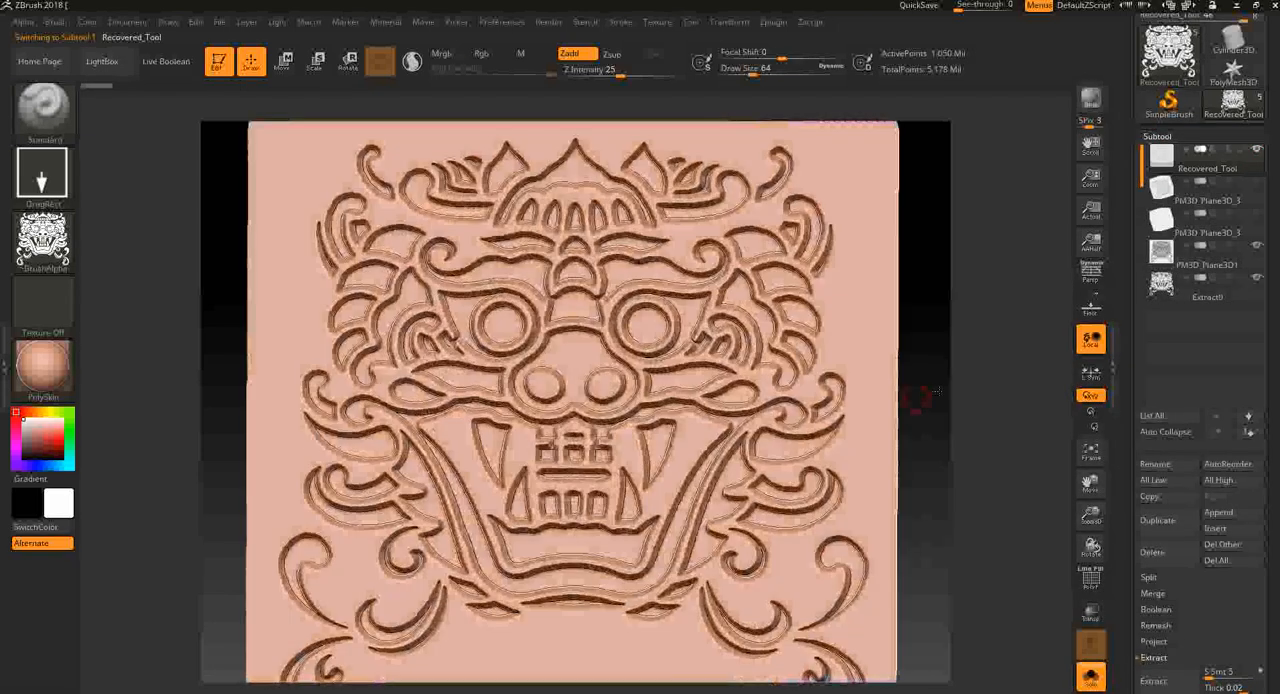
click(1255, 151)
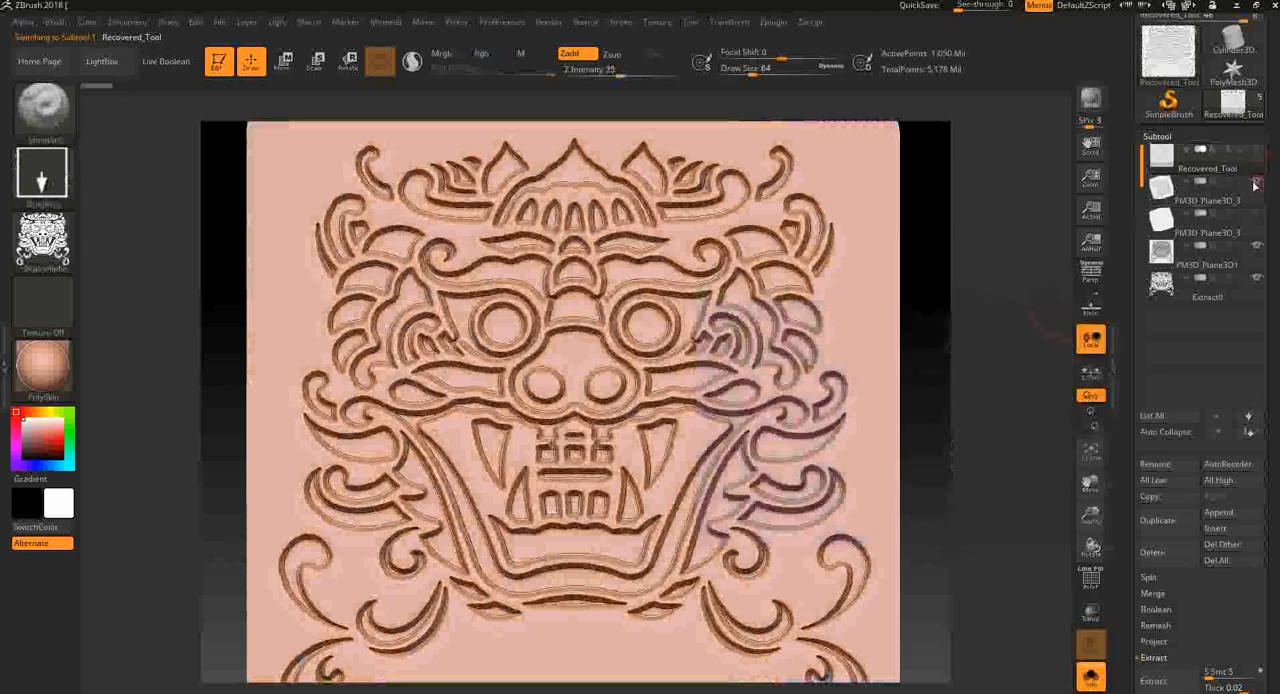
click(1255, 194)
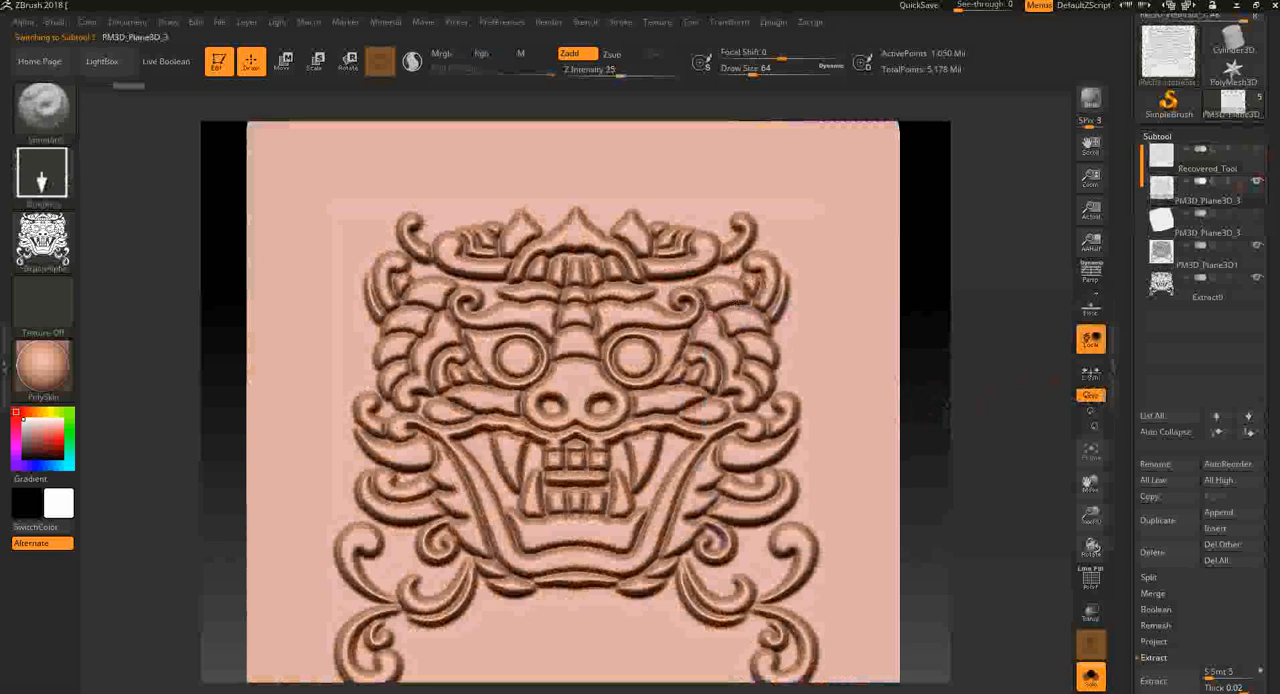
alt+drag(974, 372, 986, 436)
mouse_move(986, 436)
mouse_down()
mouse_move(954, 447)
mouse_move(983, 434)
mouse_move(984, 450)
mouse_move(1006, 408)
mouse_move(1014, 420)
mouse_move(991, 427)
mouse_up()
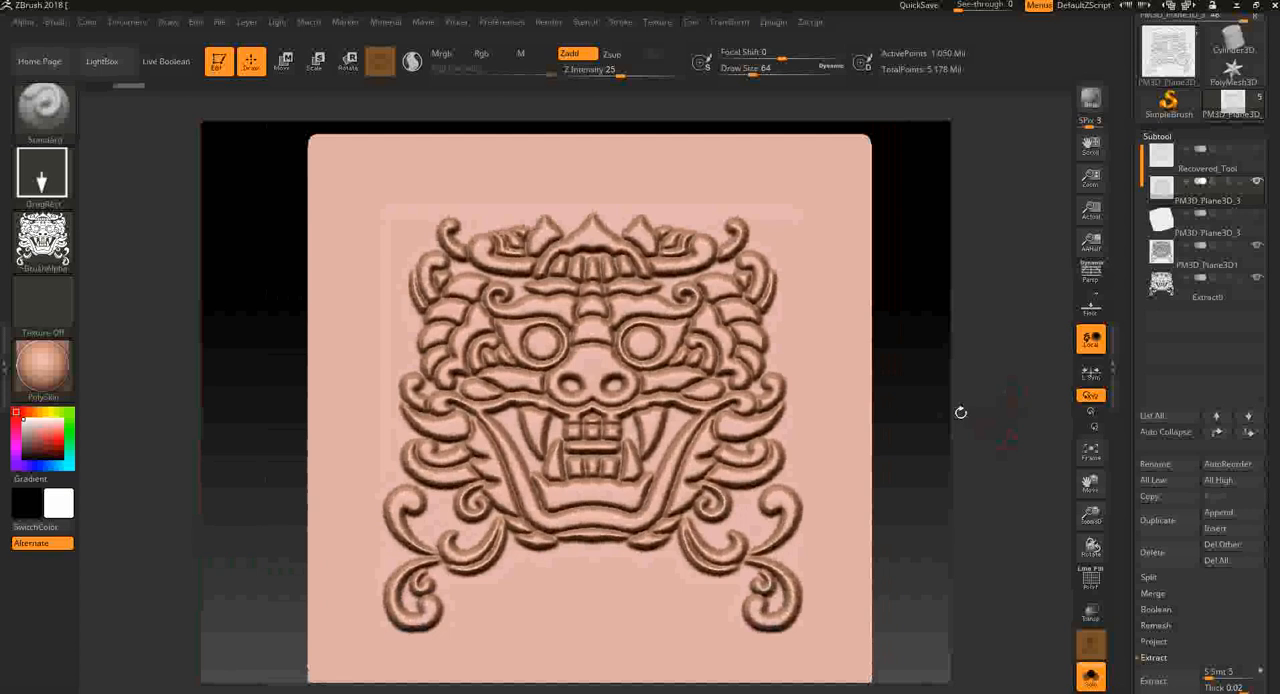
click(960, 412)
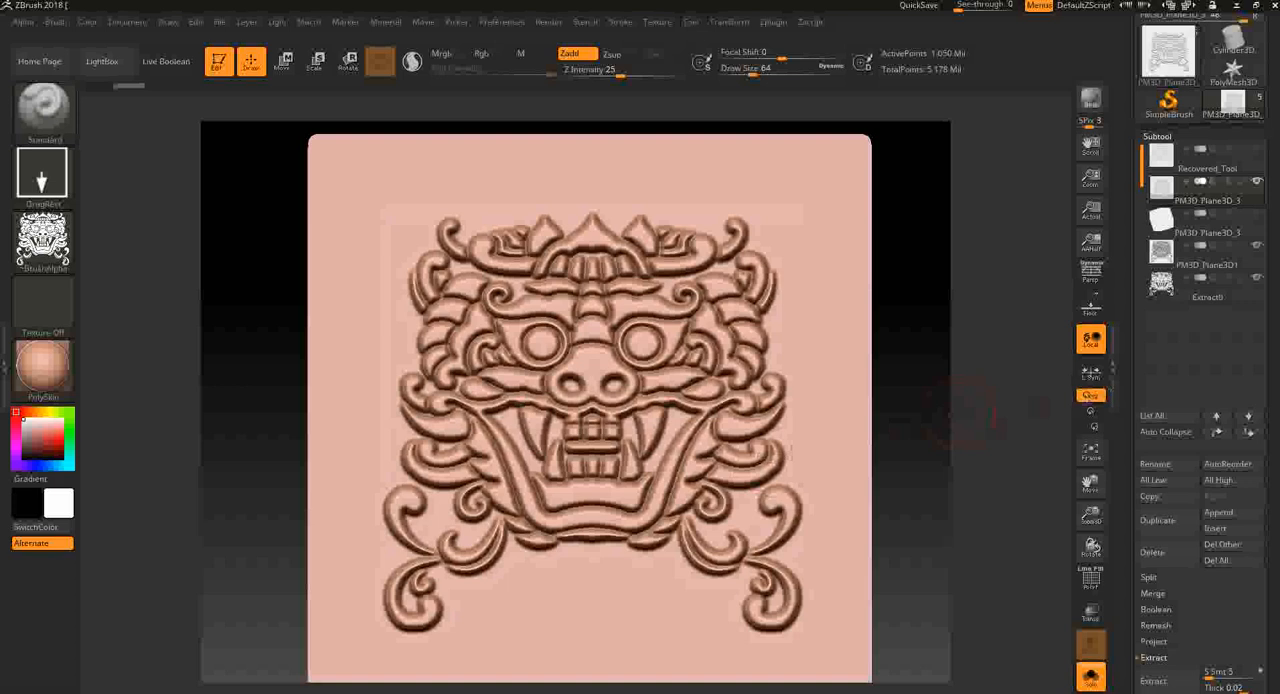
- Switch to the Pinterest zbrush board, open the scale-pattern pin and look through similar relief patterns before returning to the board
key(alt+Tab)
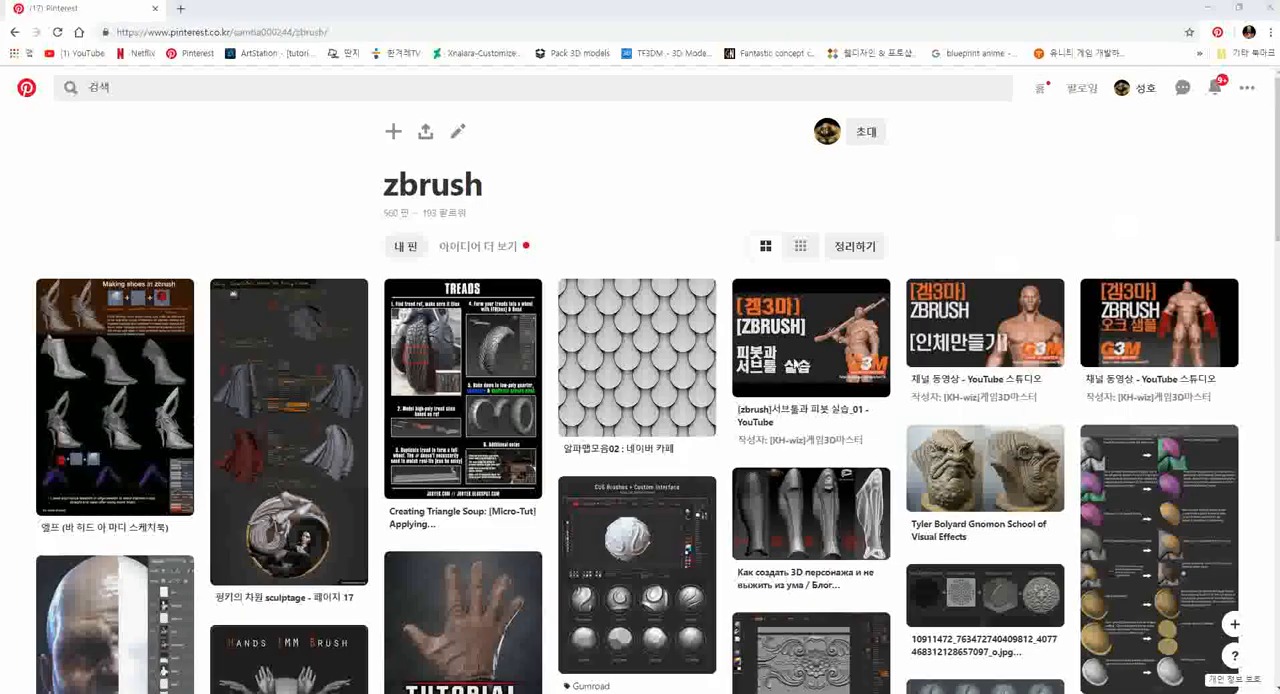
click(609, 350)
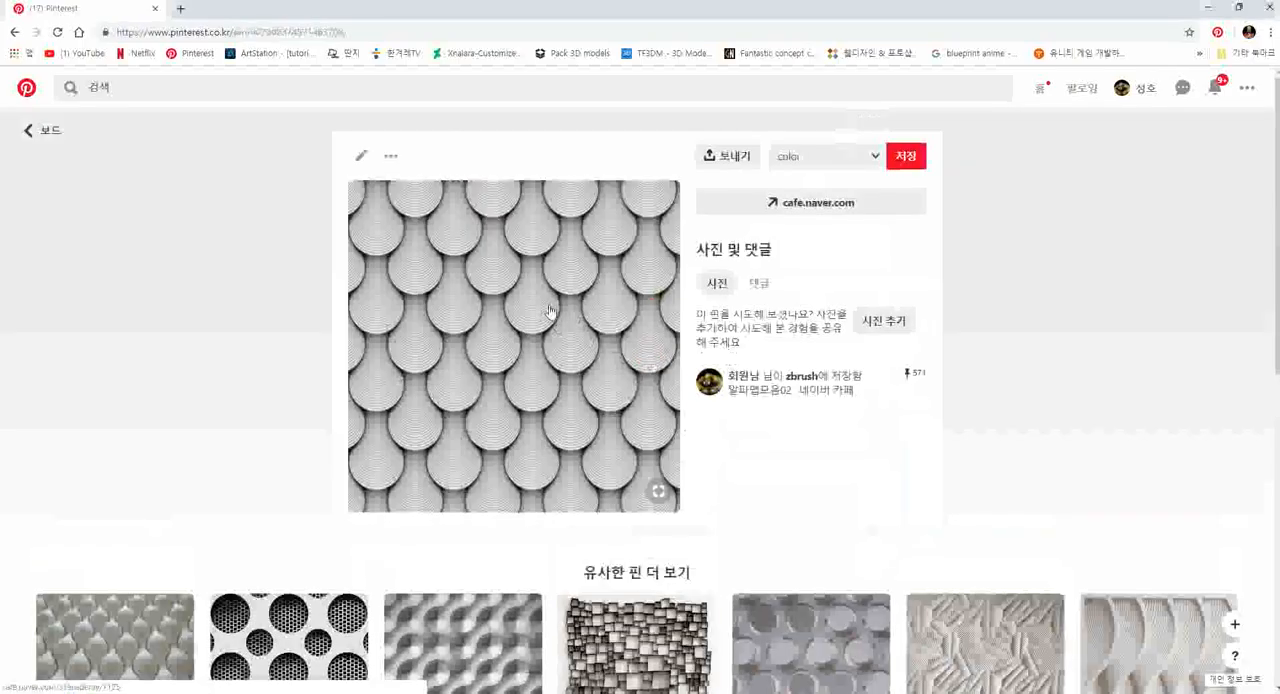
scroll(549, 312, down, 2)
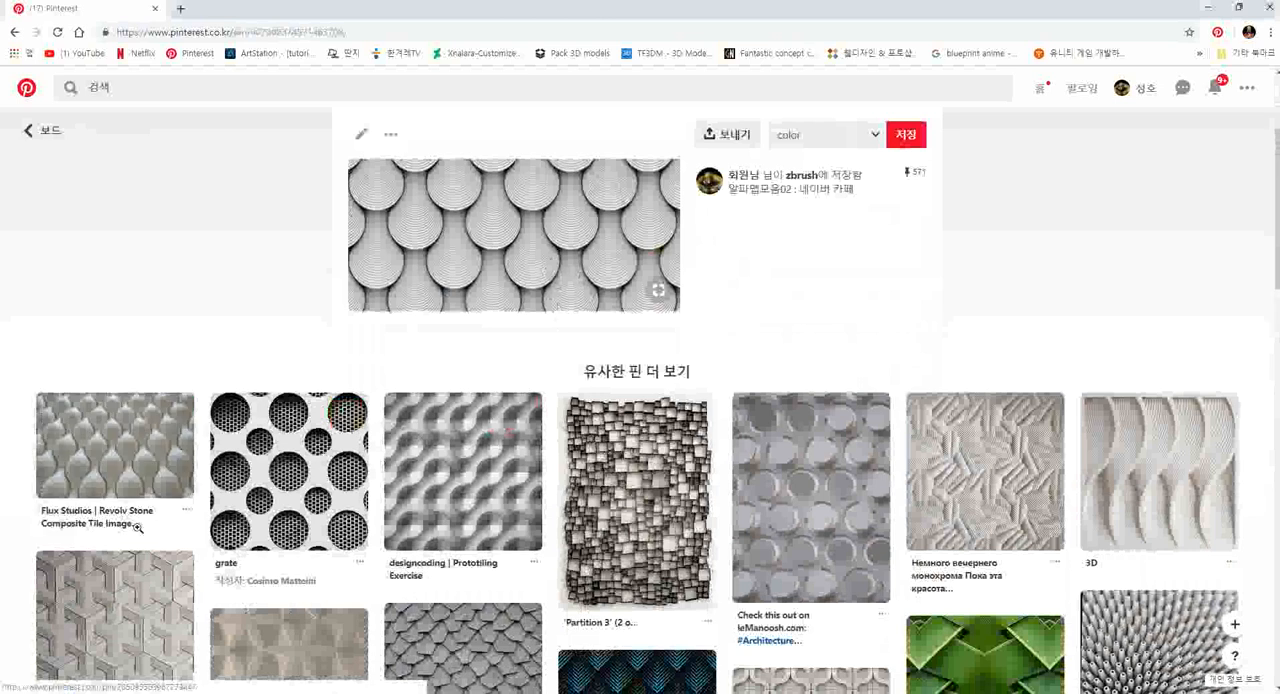
scroll(115, 600, down, 2)
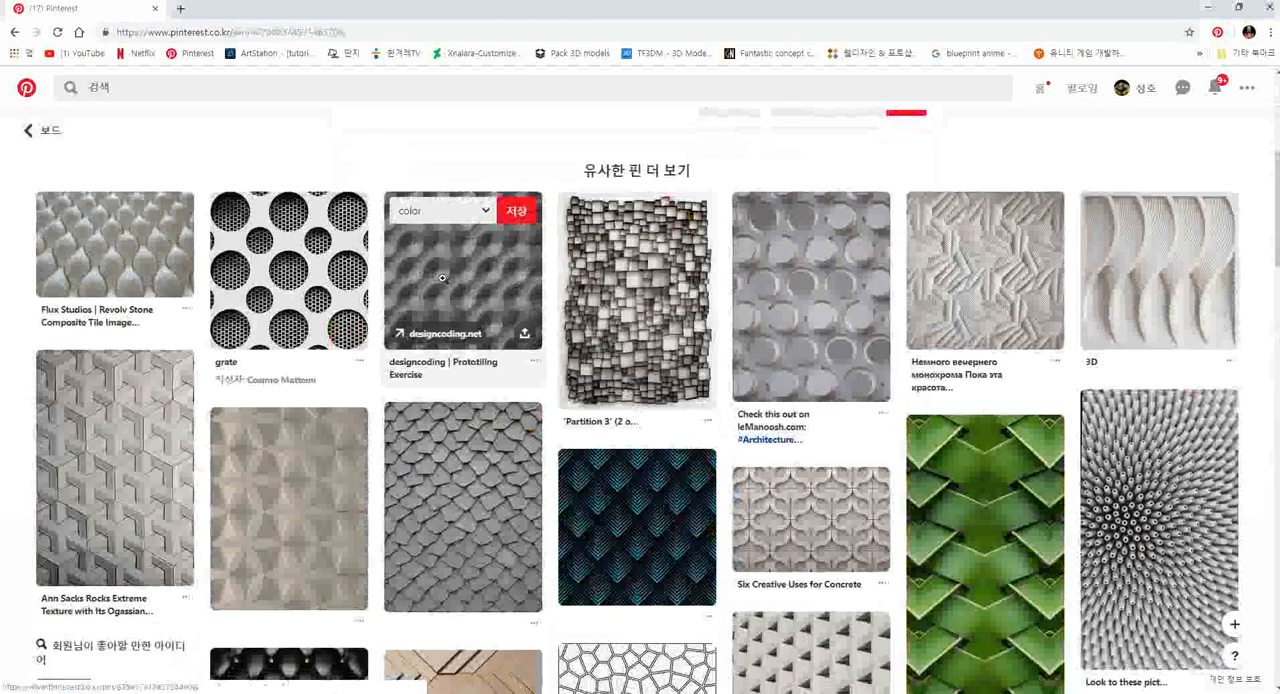
scroll(548, 292, down, 3)
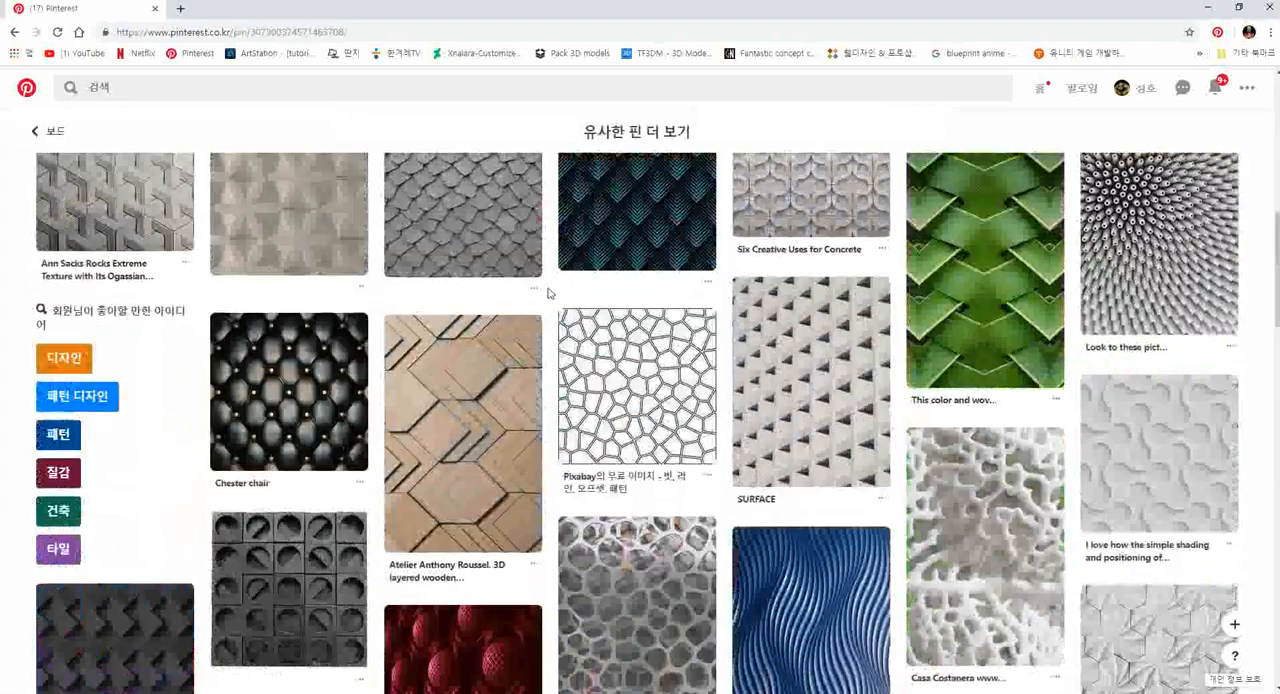
scroll(548, 291, down, 2)
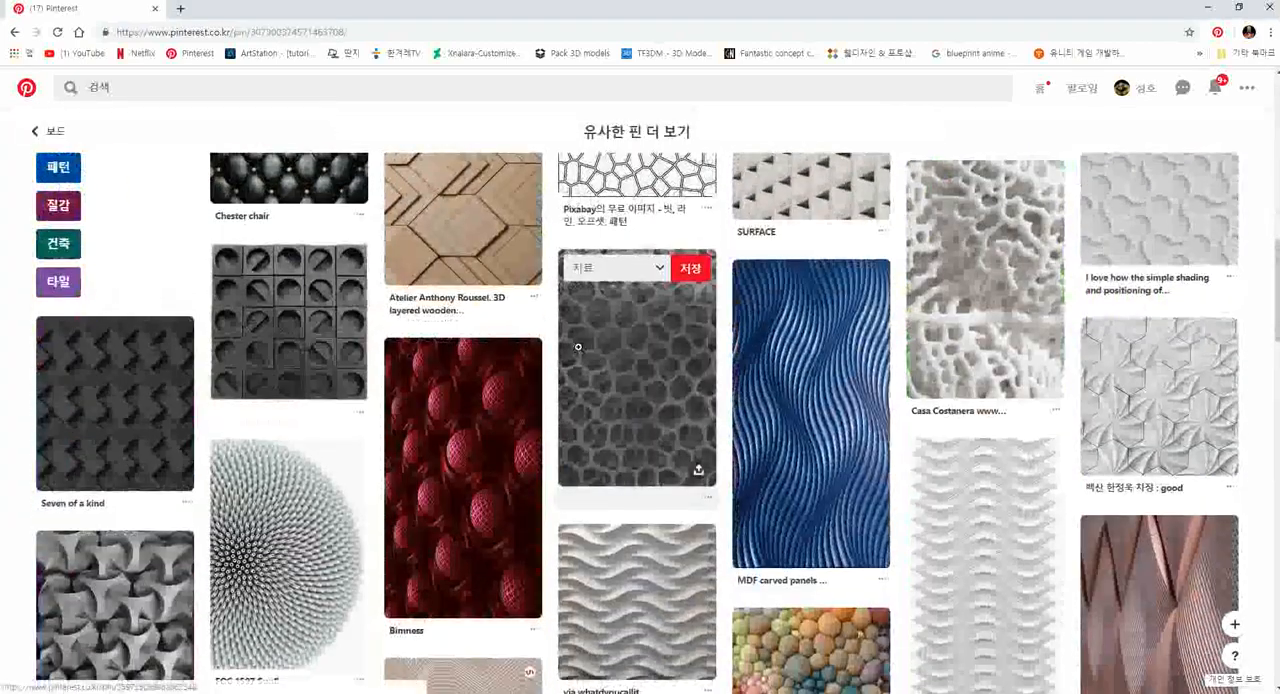
scroll(562, 327, up, 5)
scroll(562, 327, up, 3)
click(34, 130)
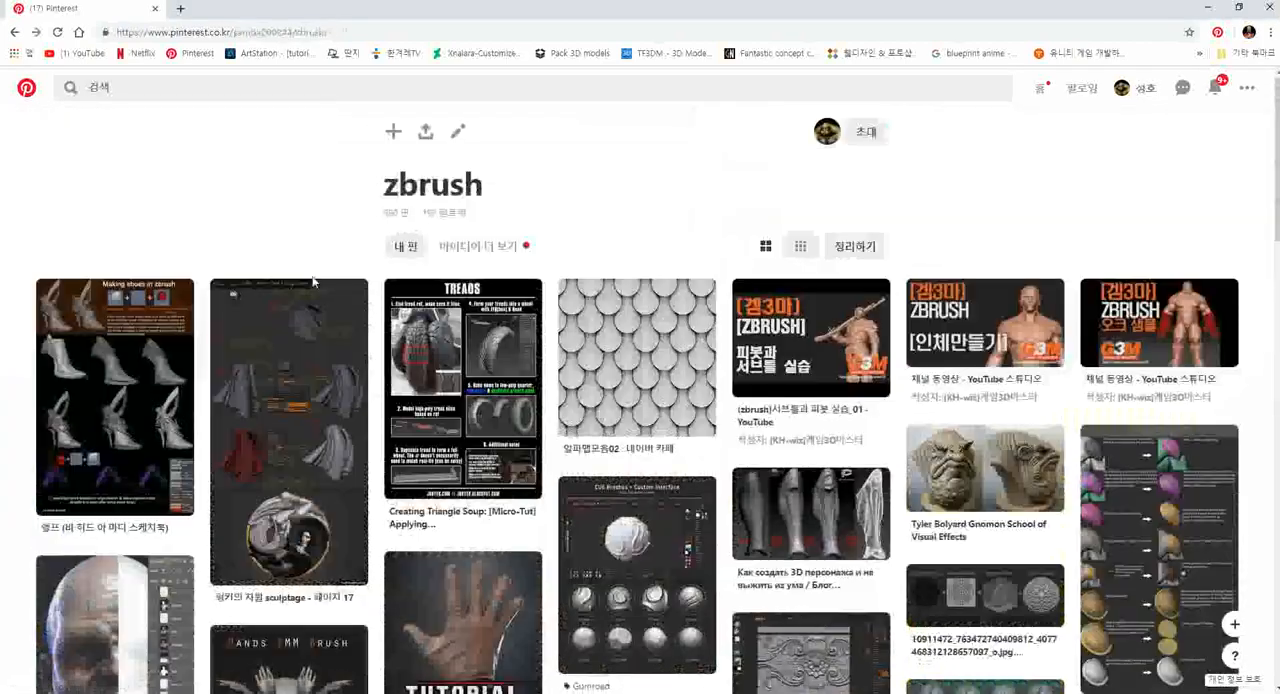
- Open the 문양 board from the Pinterest profile and look through its ornament and pattern references for alphas
click(1140, 88)
scroll(707, 410, down, 4)
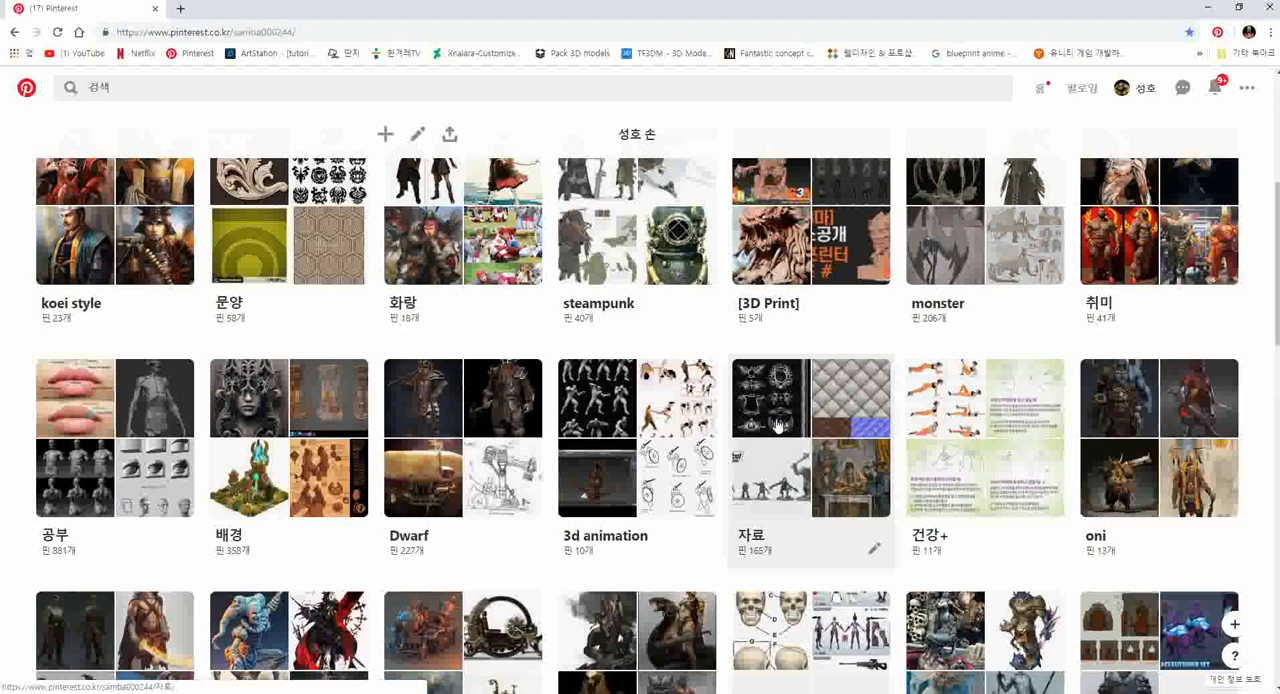
click(320, 262)
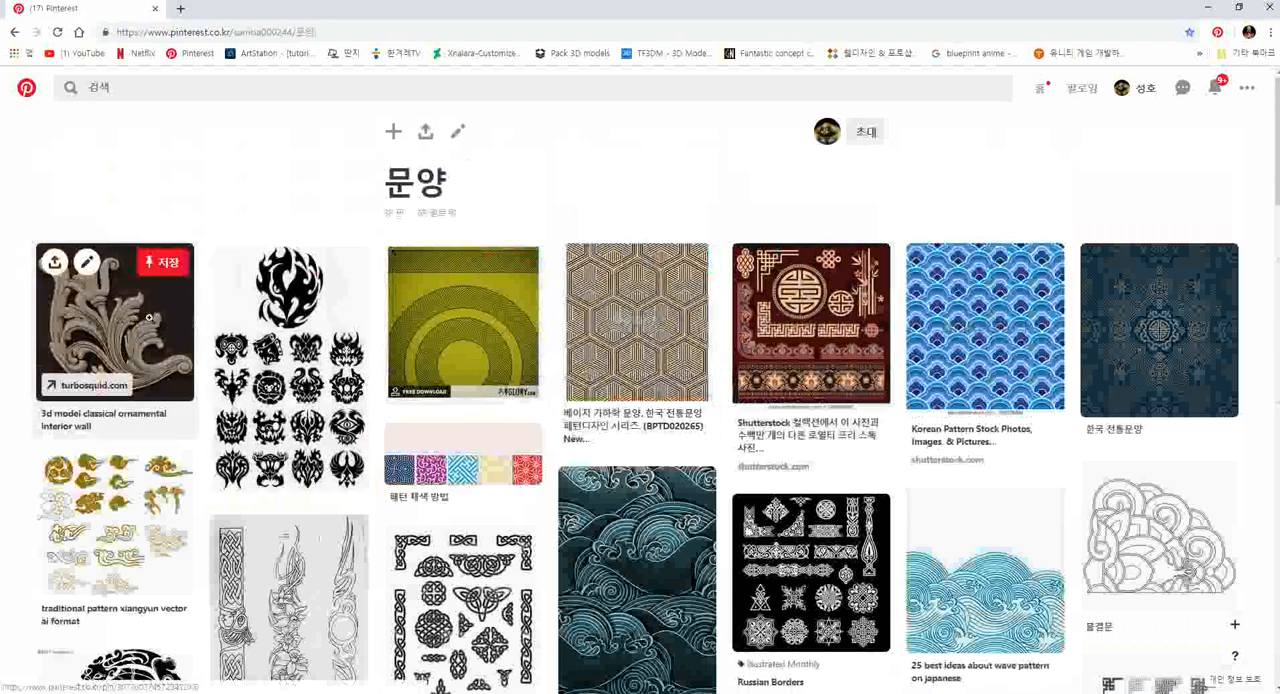
scroll(810, 320, down, 2)
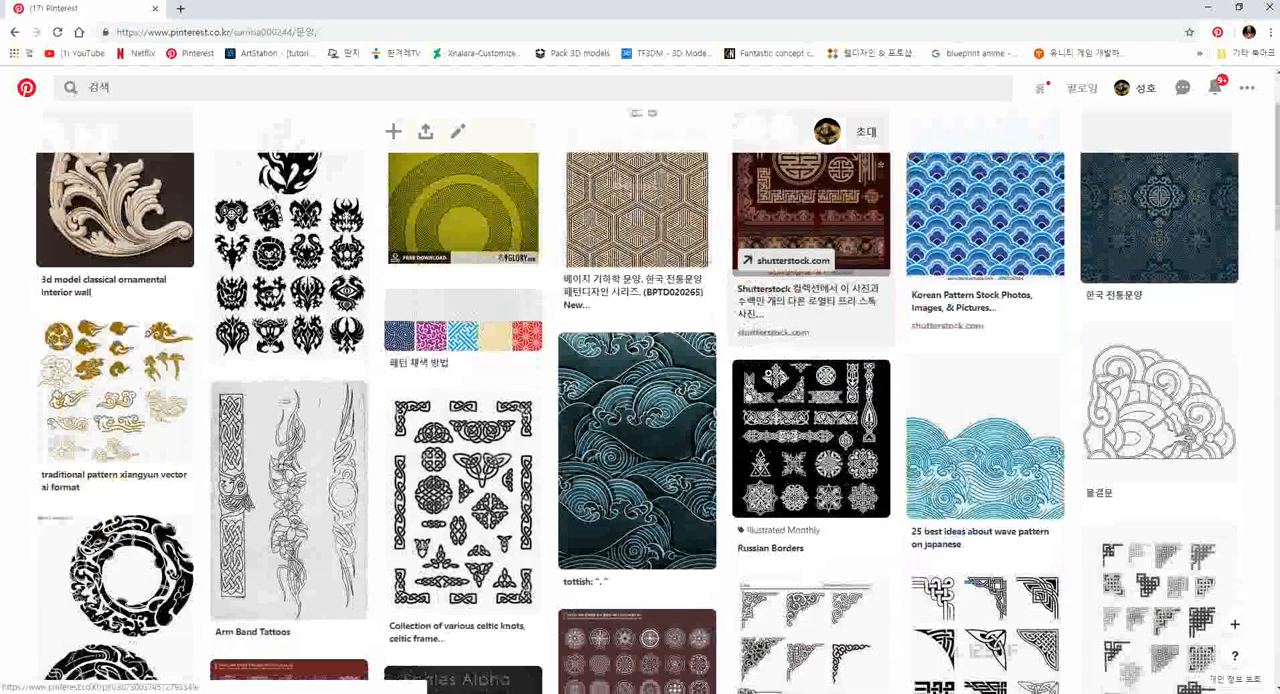
scroll(806, 420, down, 3)
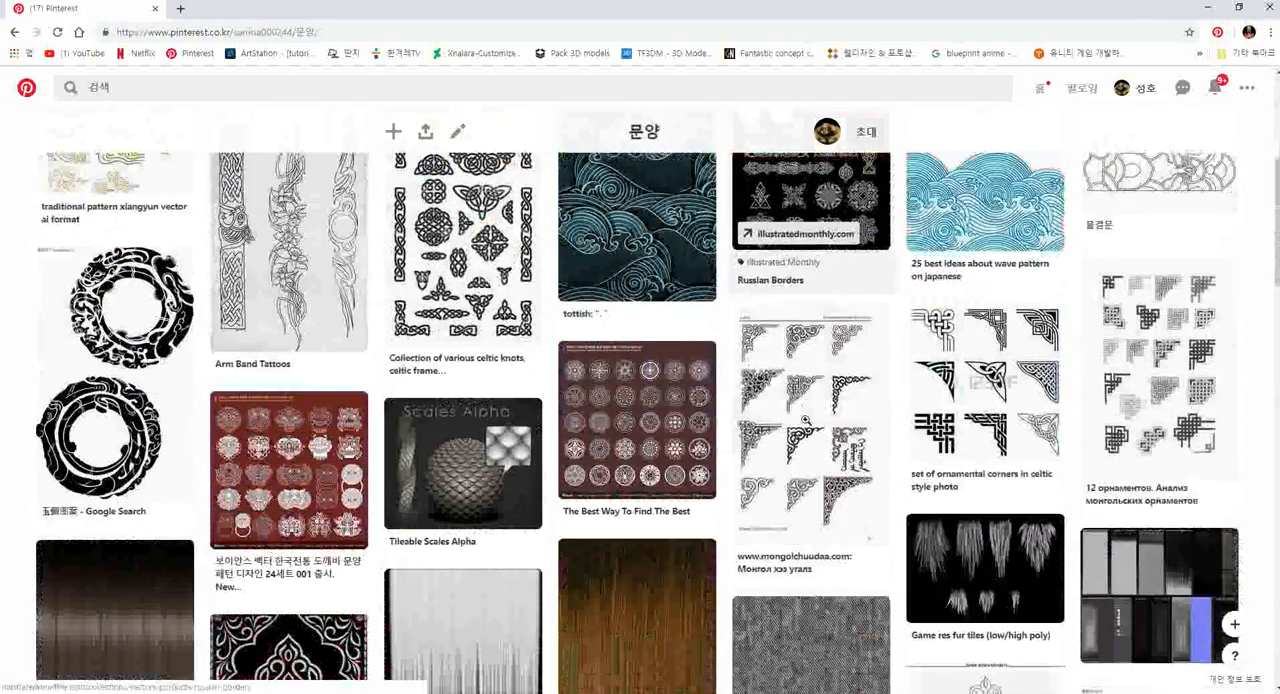
scroll(810, 423, down, 2)
scroll(813, 426, down, 2)
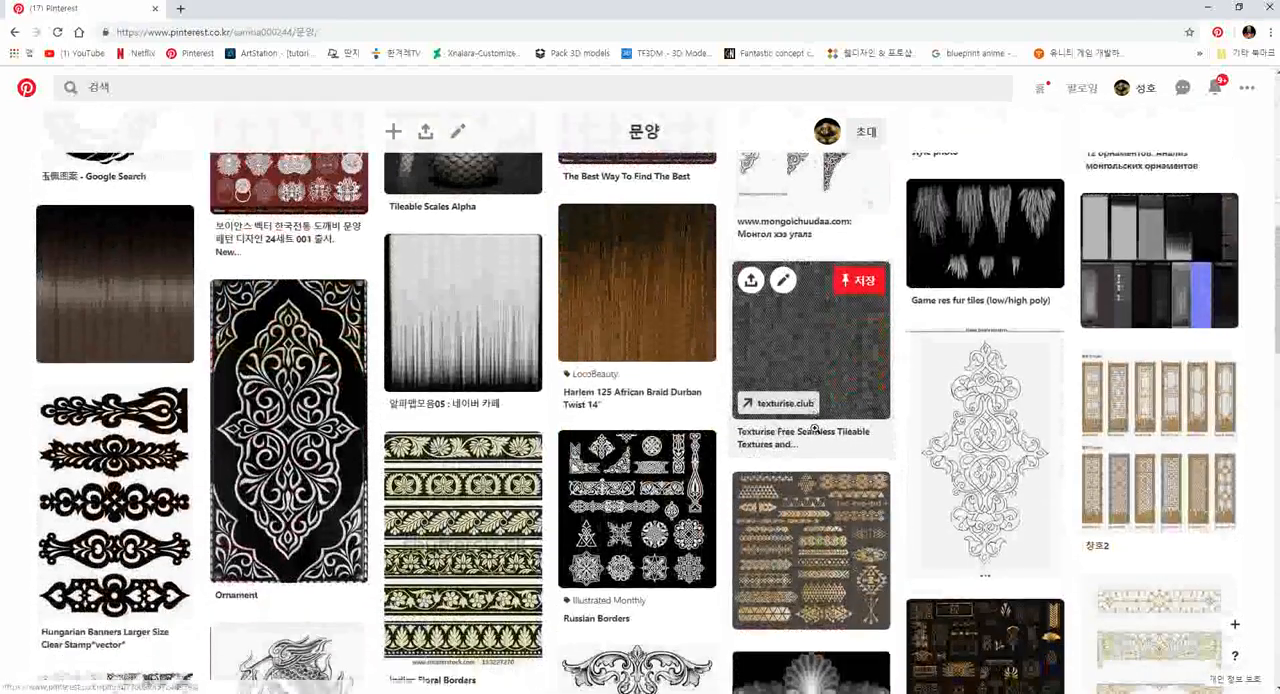
- Open the grayscale floral ornament pin on the 문양 board and look through its similar relief heightmaps
scroll(823, 438, down, 1)
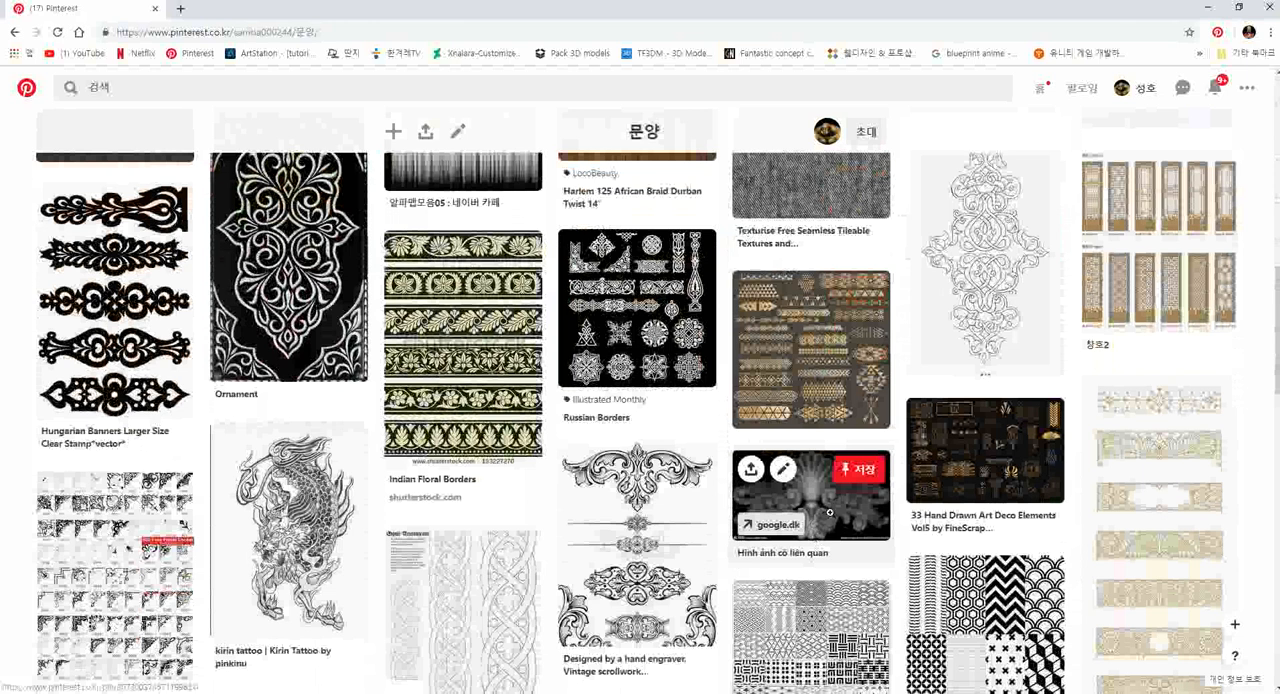
click(829, 512)
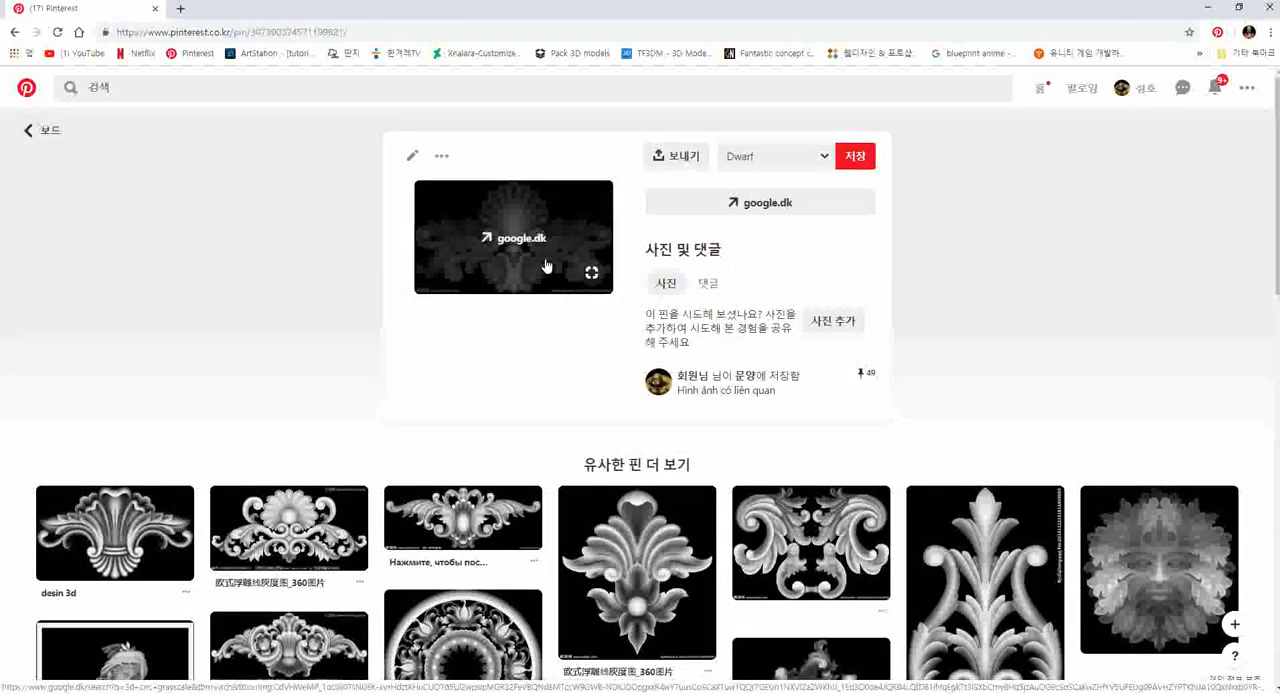
scroll(693, 492, down, 3)
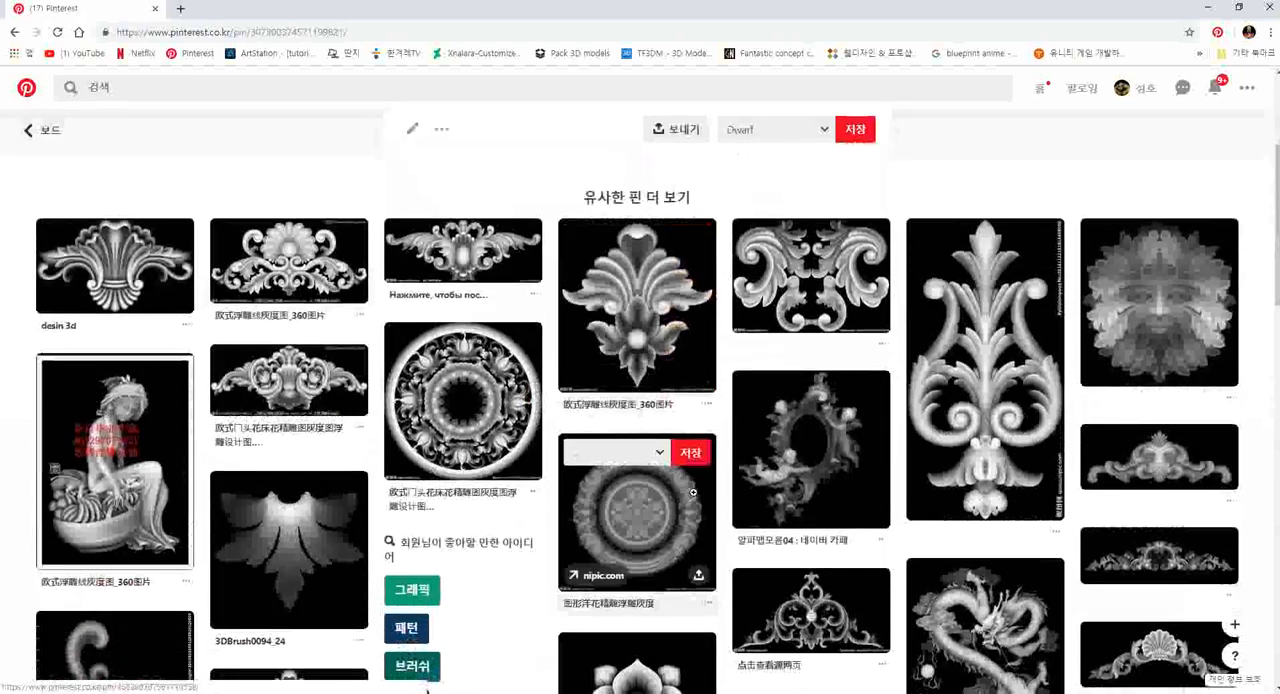
scroll(141, 454, down, 3)
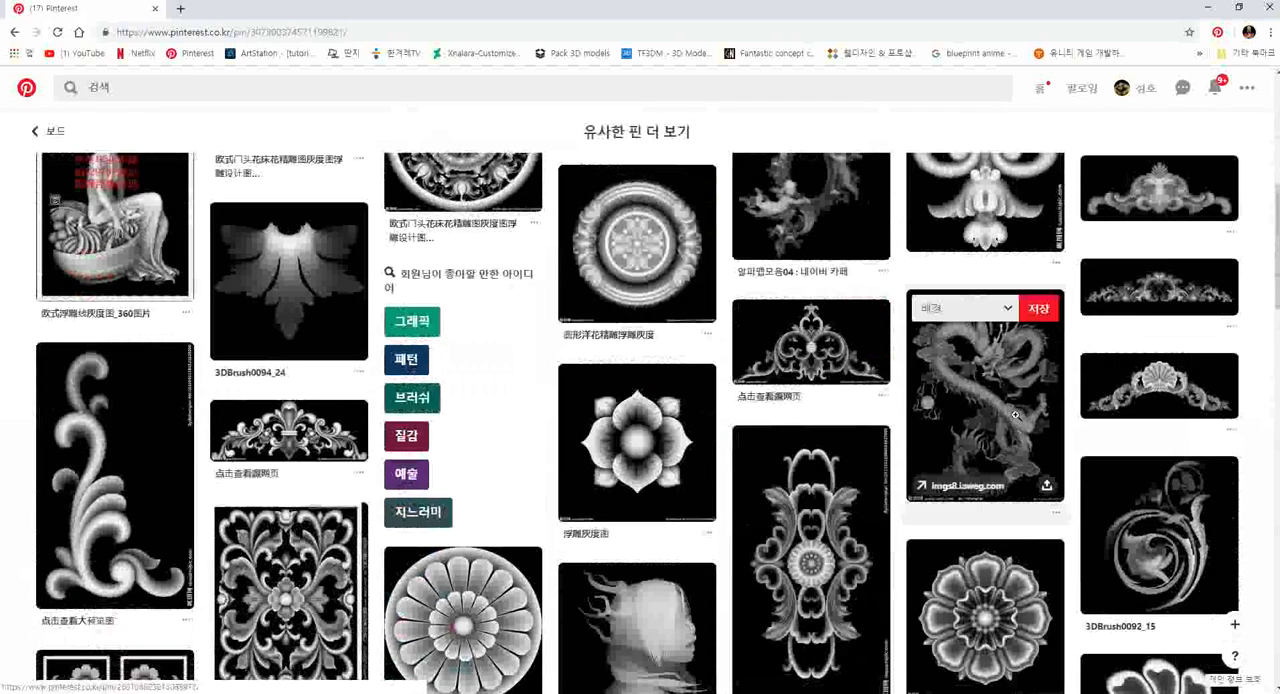
scroll(1015, 414, down, 2)
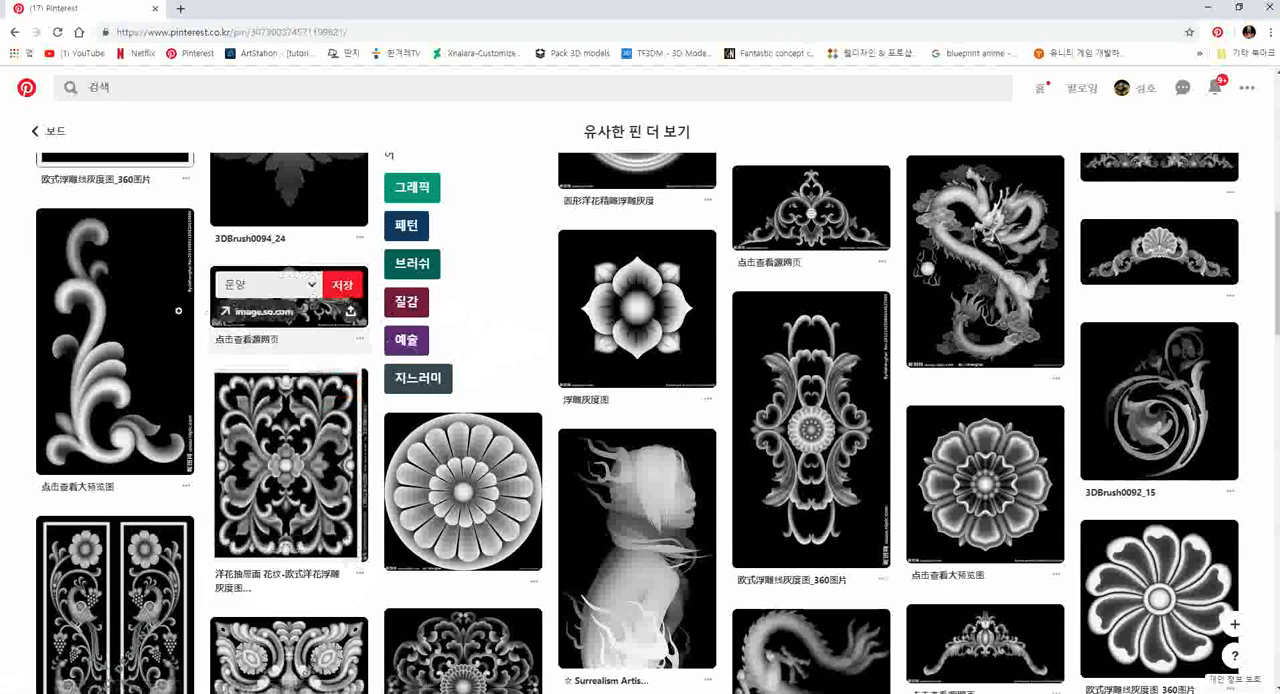
- Open the grayscale pin of a woman in profile among the similar pins, examine it, and return to the similar pins
mouse_move(165, 326)
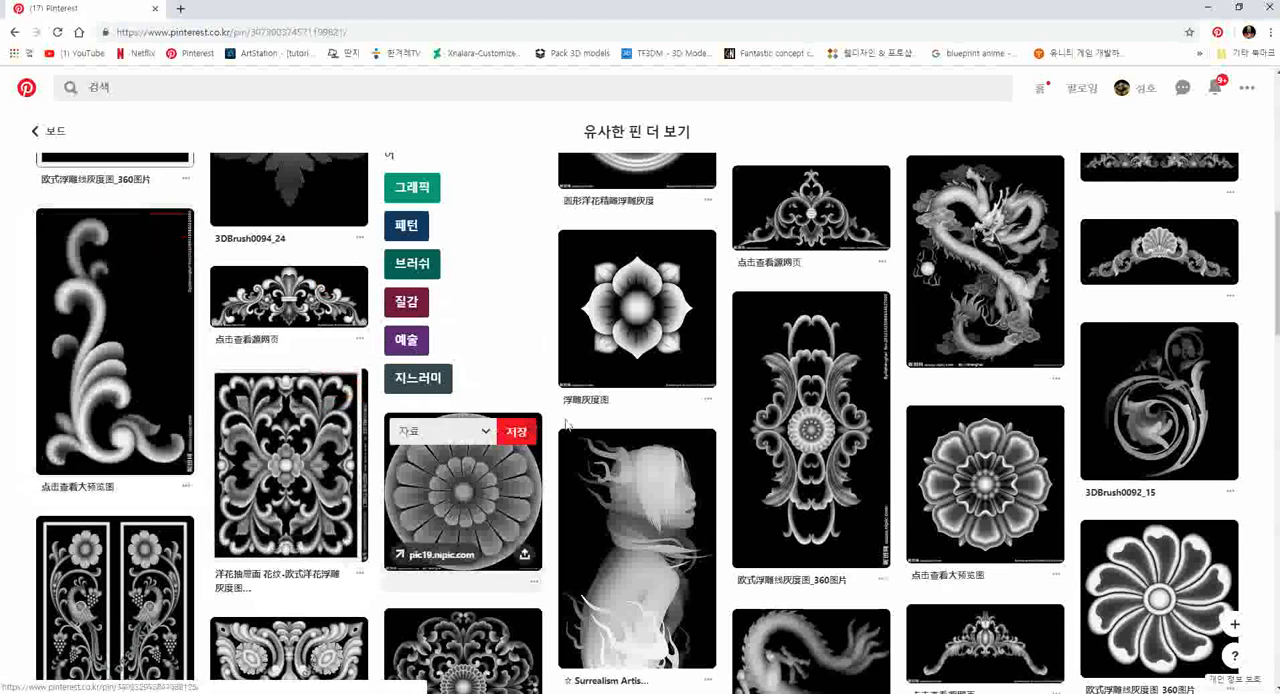
mouse_move(684, 472)
scroll(669, 511, down, 2)
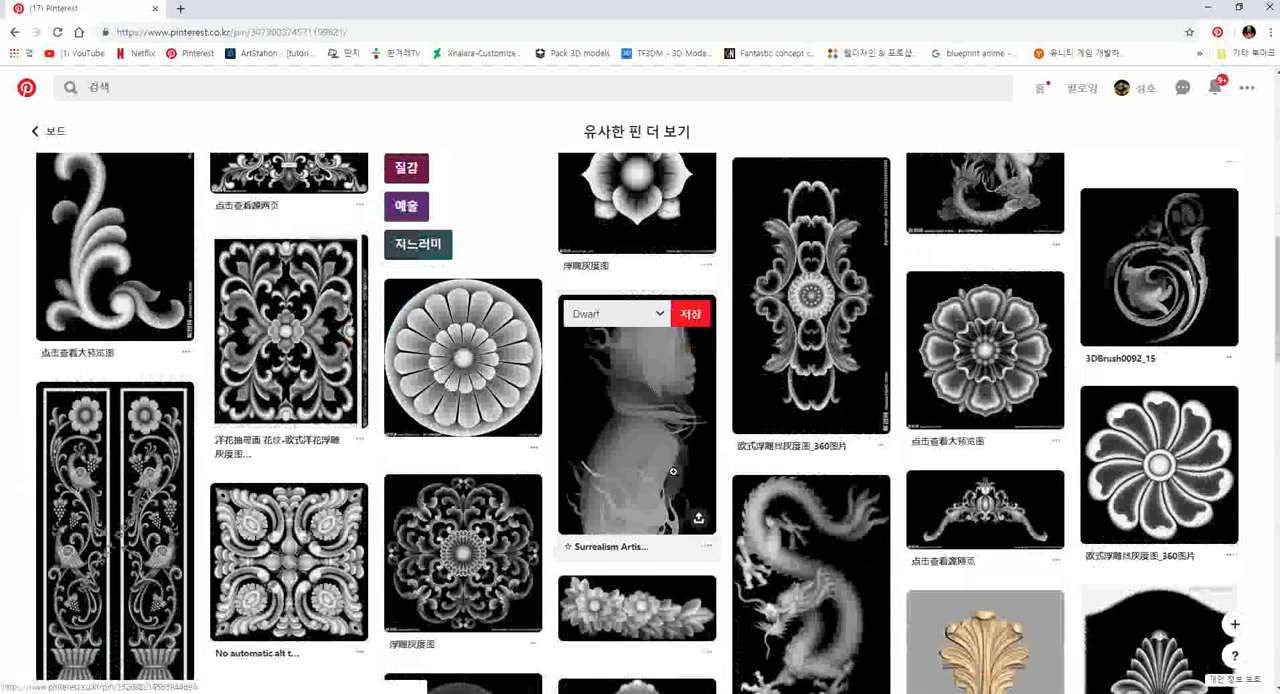
click(658, 408)
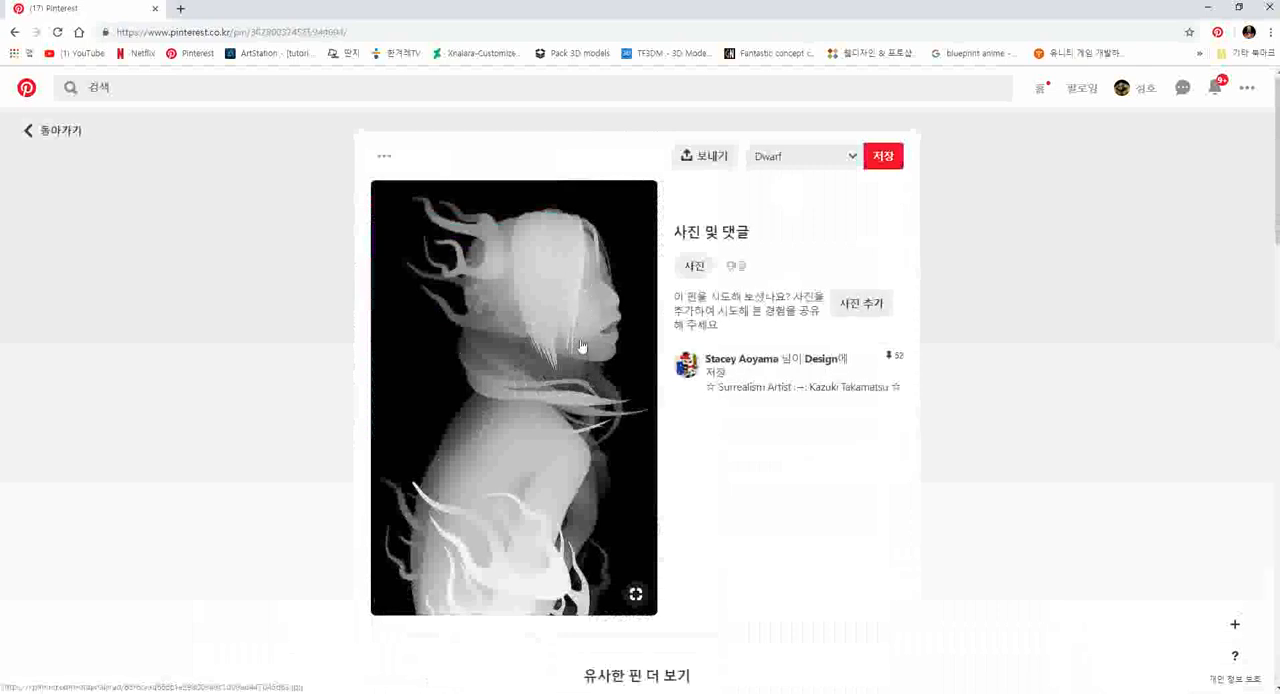
click(32, 130)
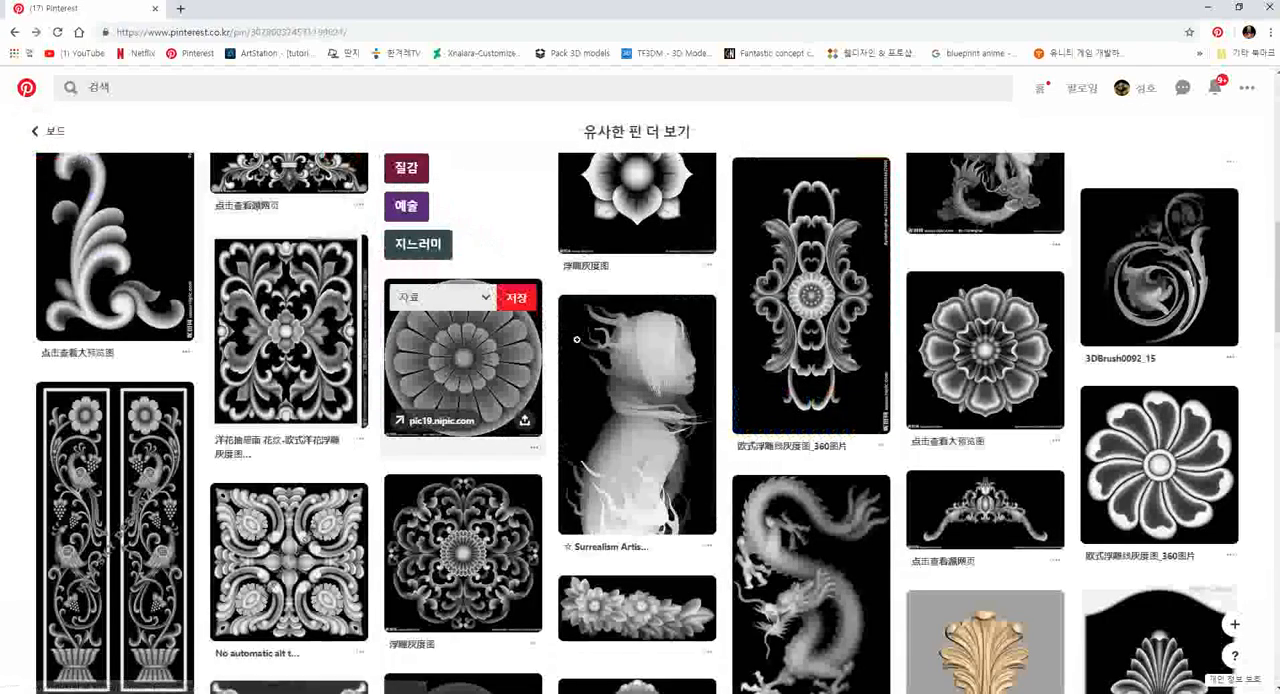
- Look through more of the similar pins for grayscale ornaments, frames, flowers and figures usable as alphas
scroll(580, 350, down, 3)
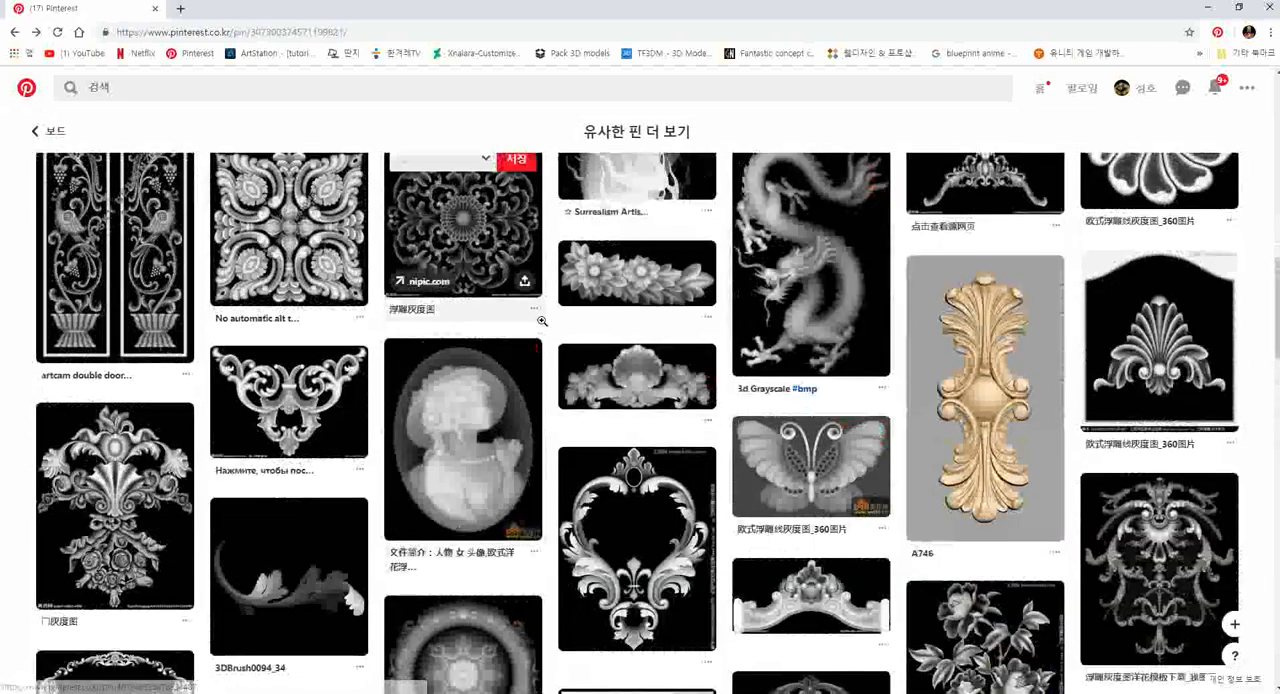
scroll(555, 322, down, 3)
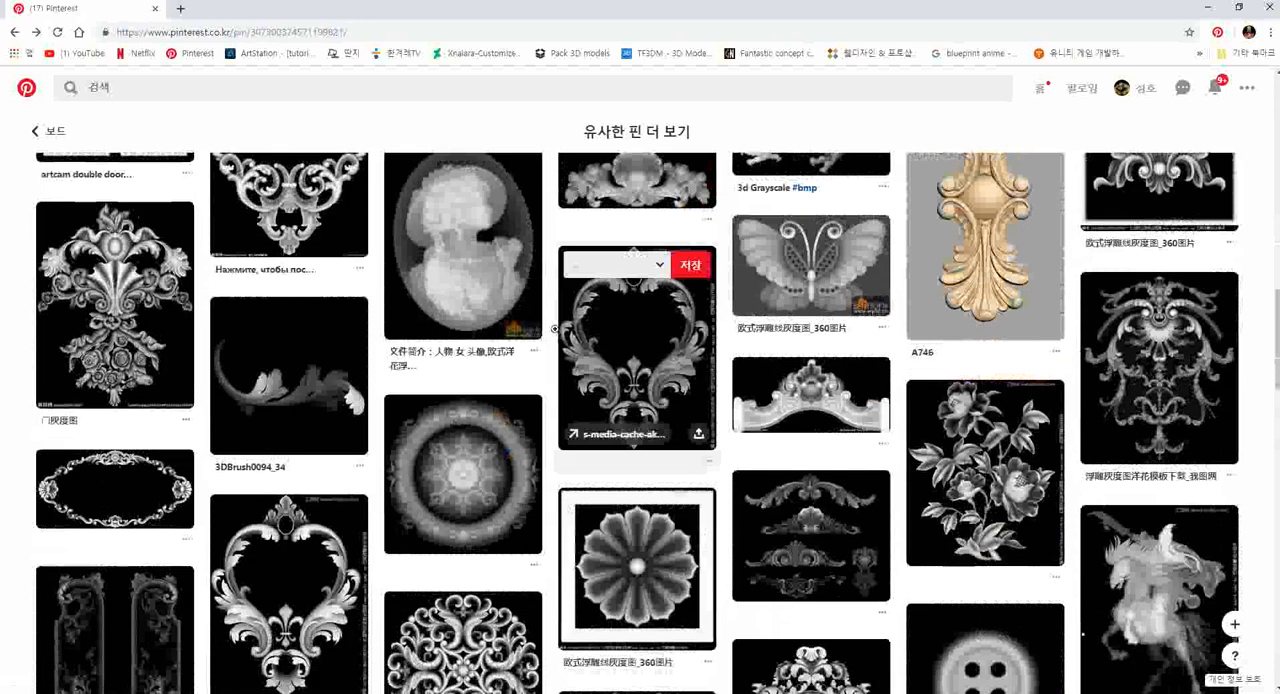
scroll(562, 339, down, 3)
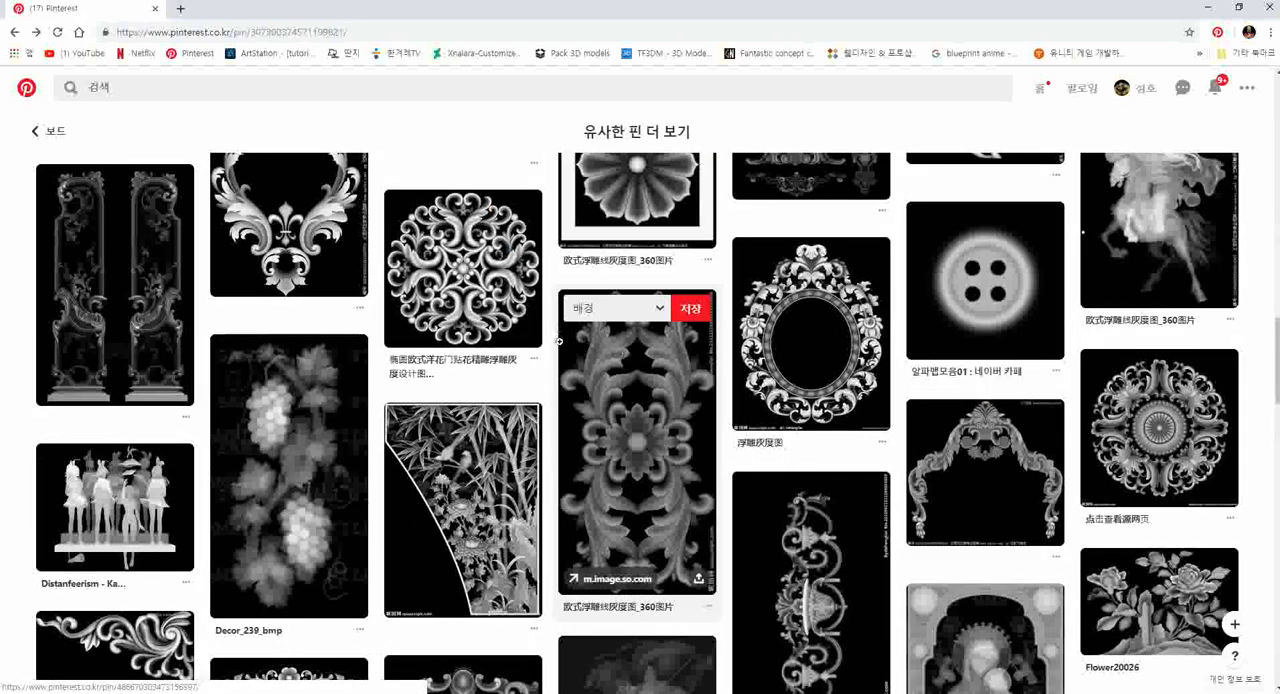
scroll(559, 341, down, 2)
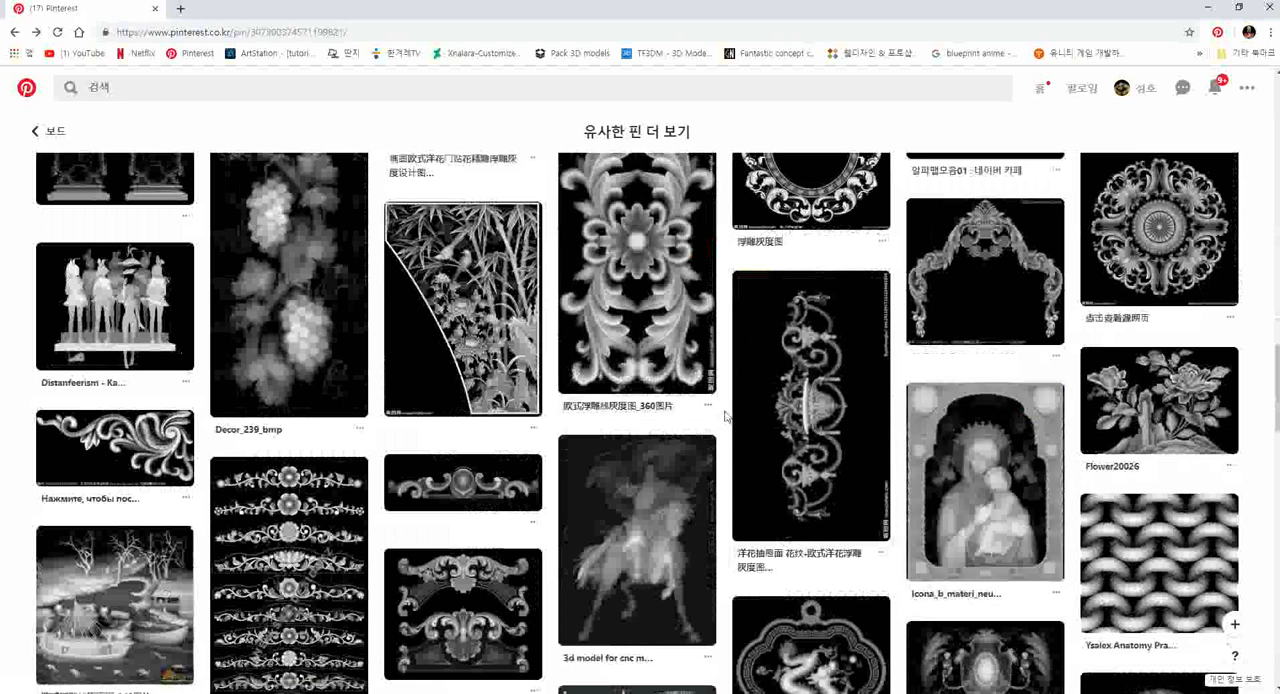
scroll(726, 416, down, 2)
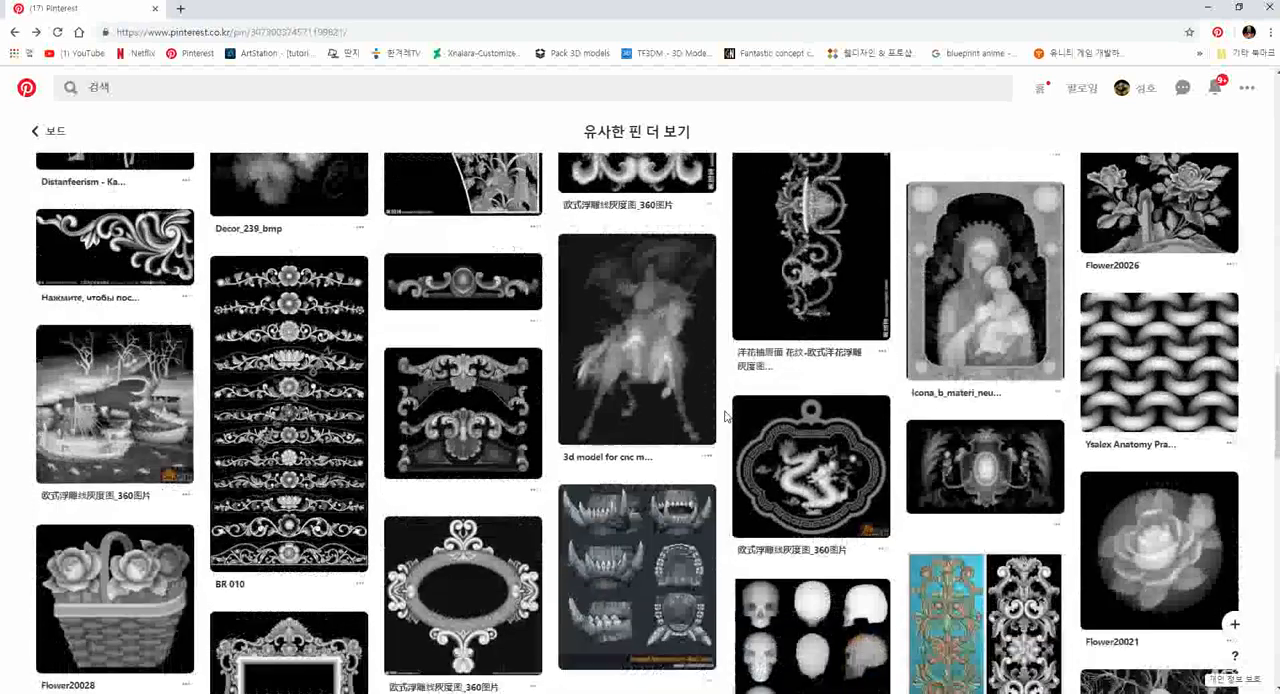
scroll(726, 416, down, 3)
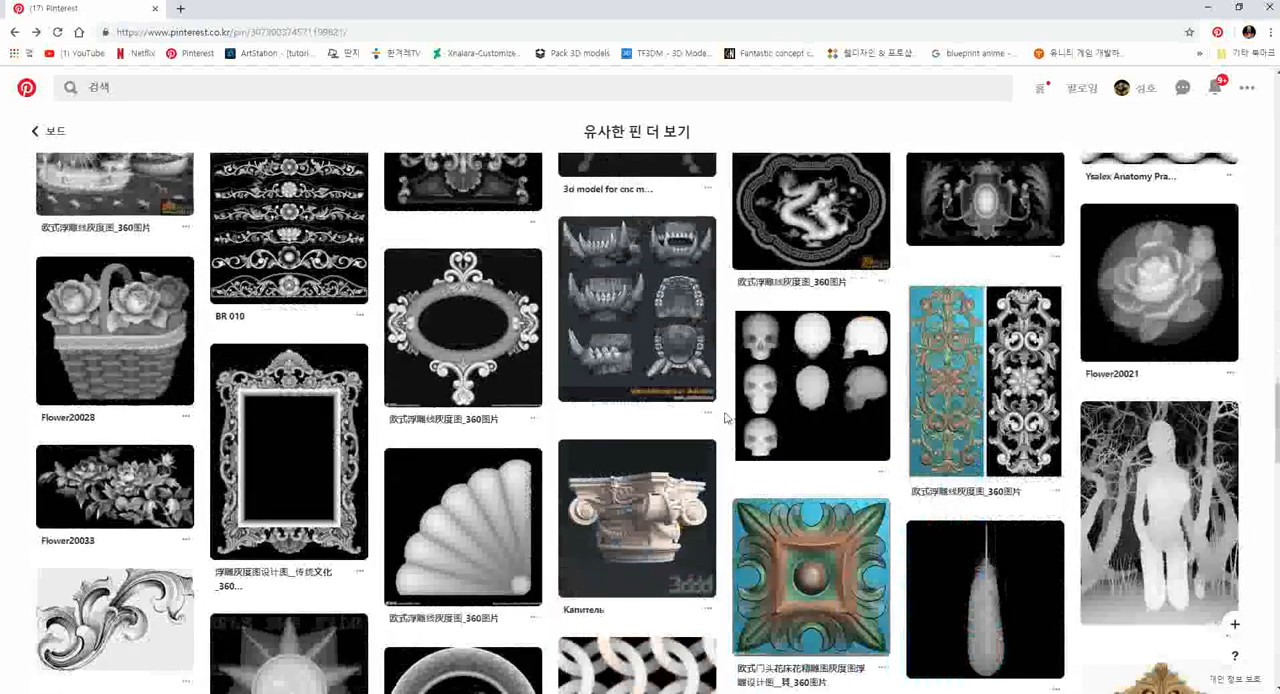
- Examine the oval frame and the tileable braid, interlocking-ring and lightning alphas further down the similar pins
mouse_move(491, 334)
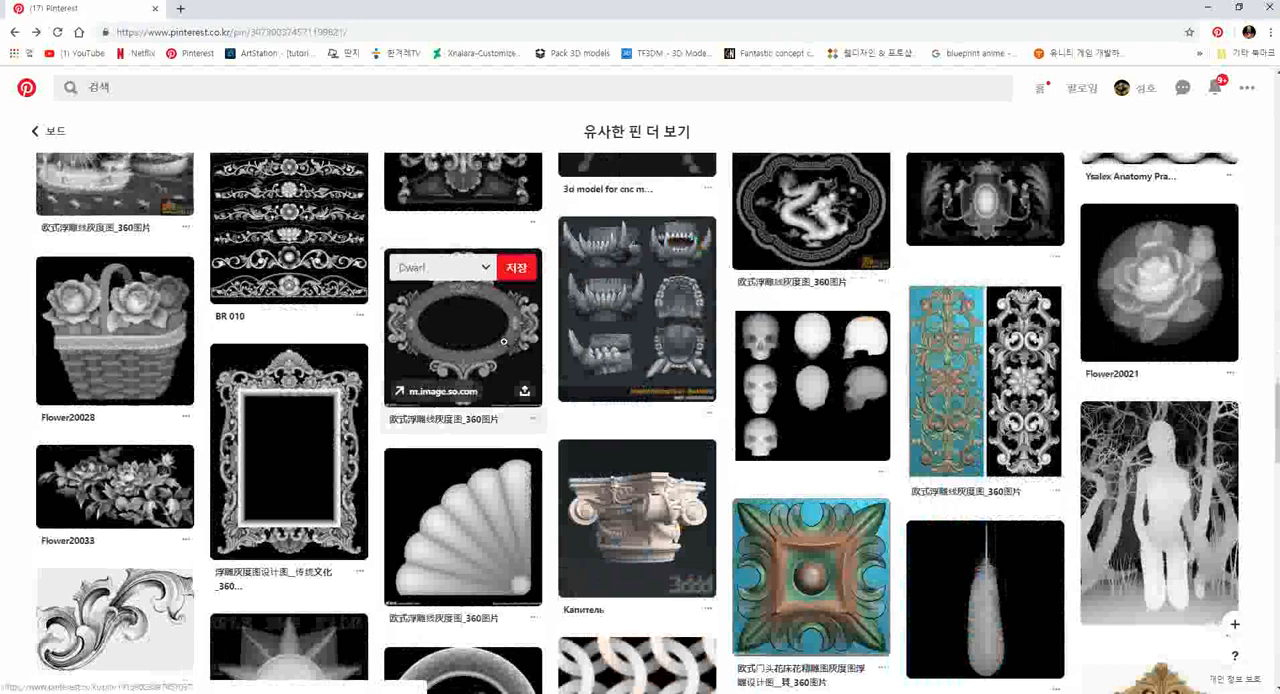
scroll(497, 378, down, 1)
scroll(497, 378, down, 4)
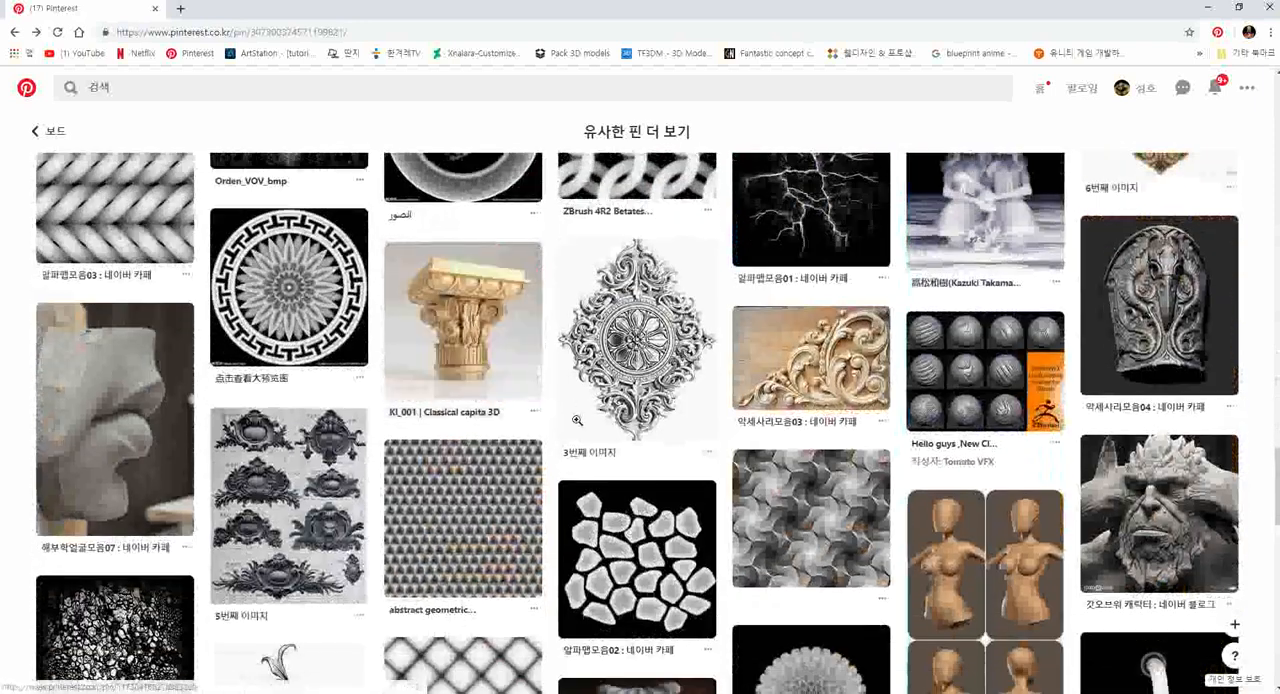
scroll(615, 366, up, 1)
mouse_move(89, 358)
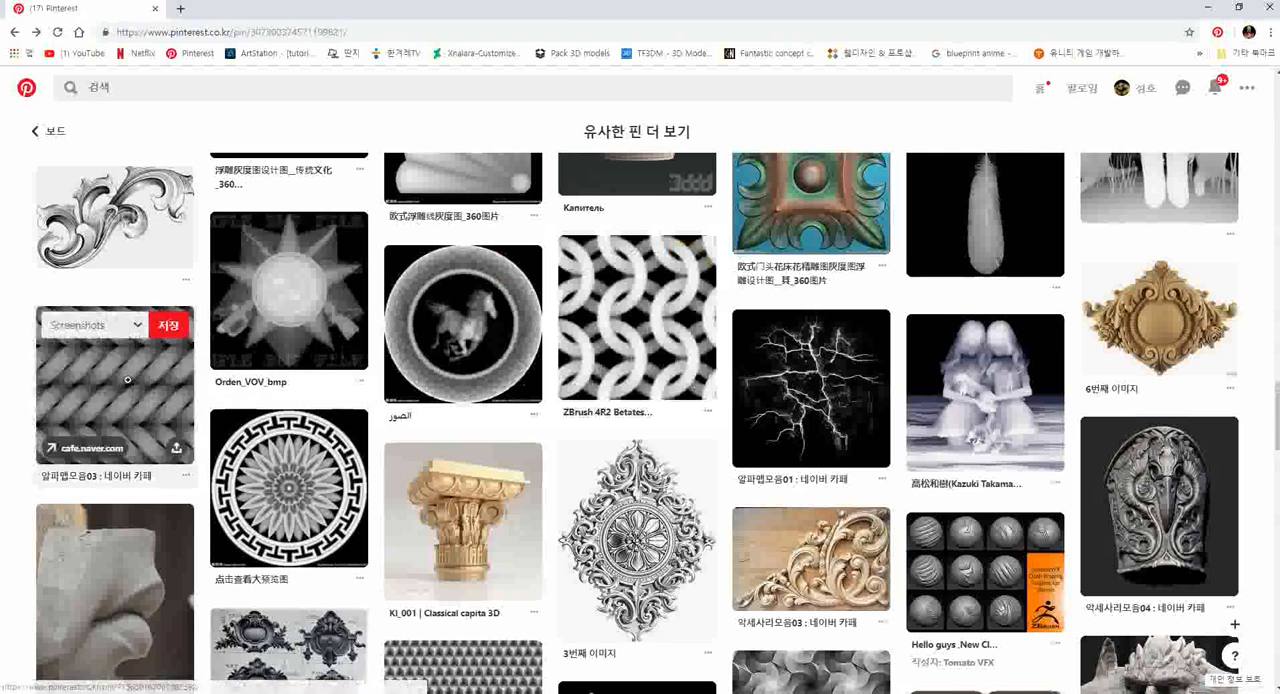
mouse_move(499, 366)
mouse_move(569, 338)
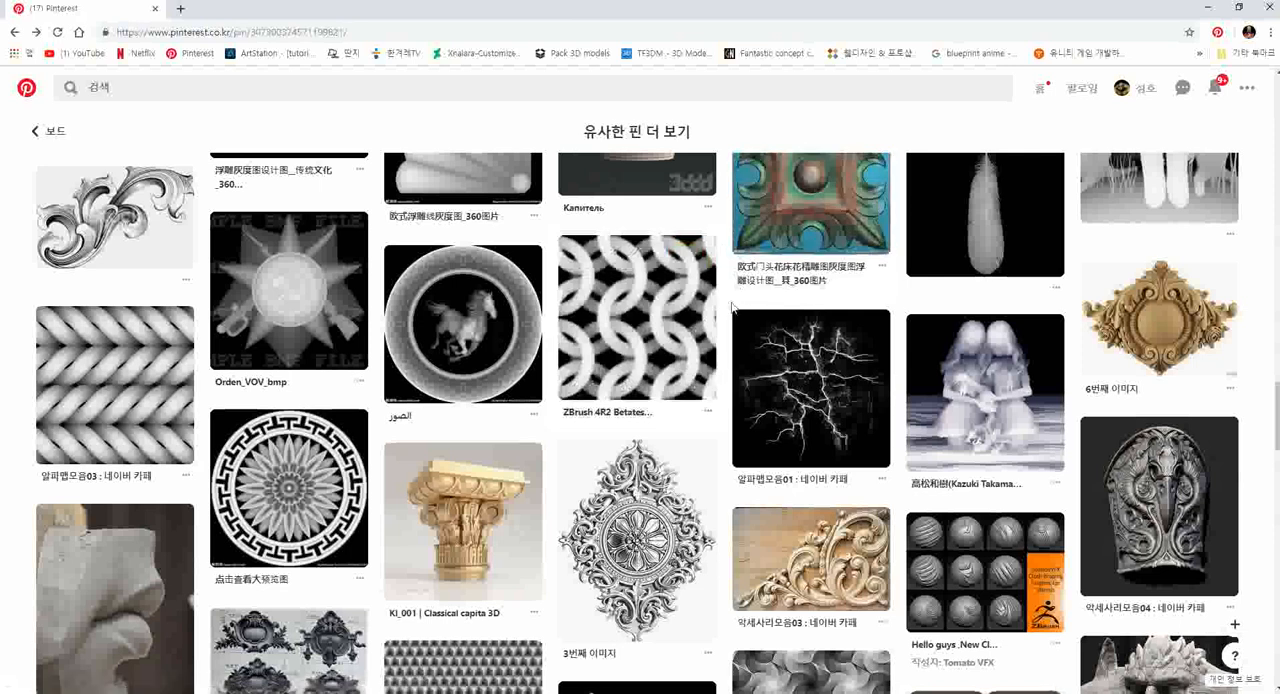
scroll(1017, 340, down, 1)
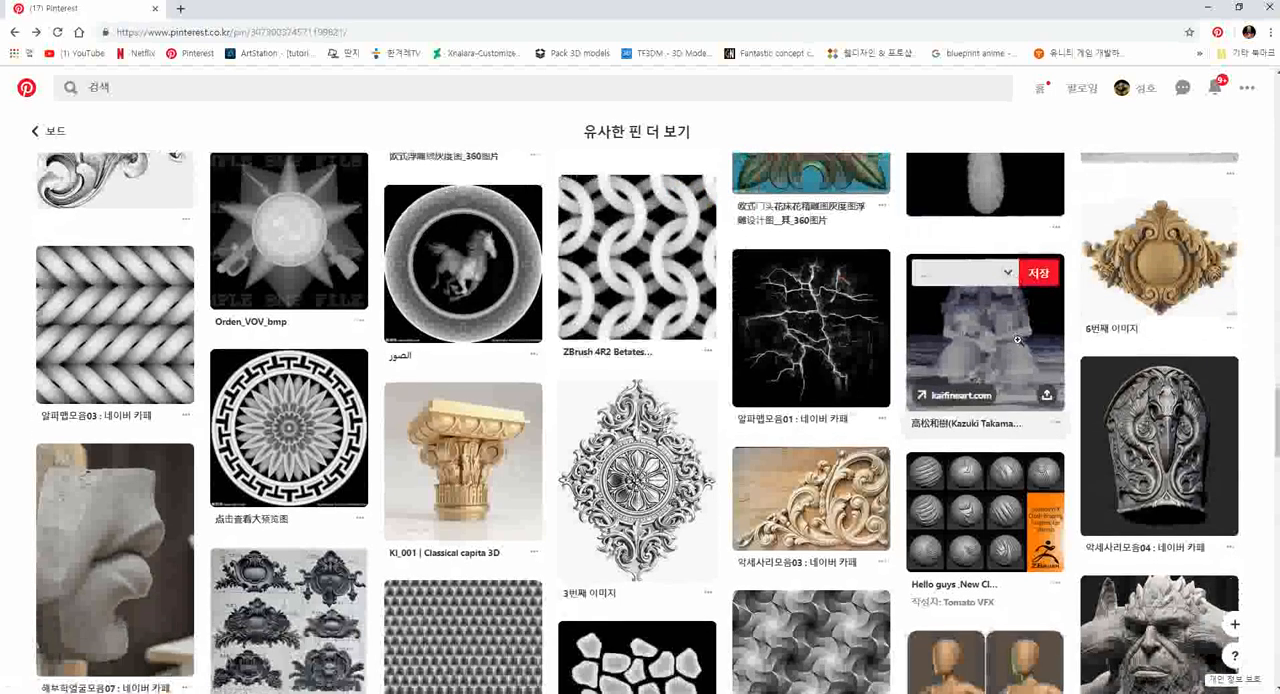